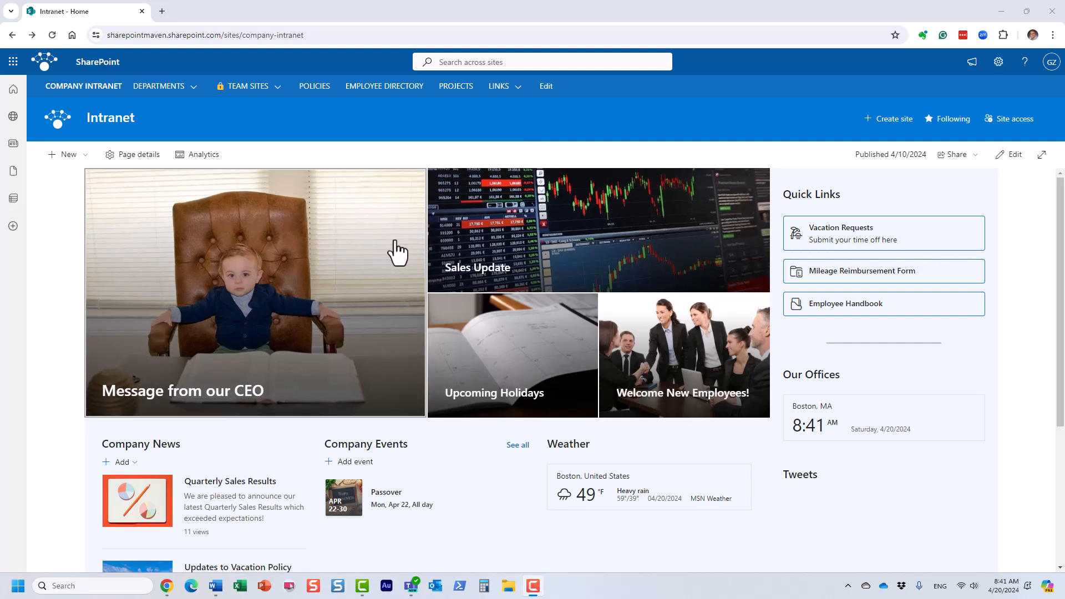
Open the Quarterly Sales Results post from Company News and return to the intranet home page
scroll(398, 253, down, 2)
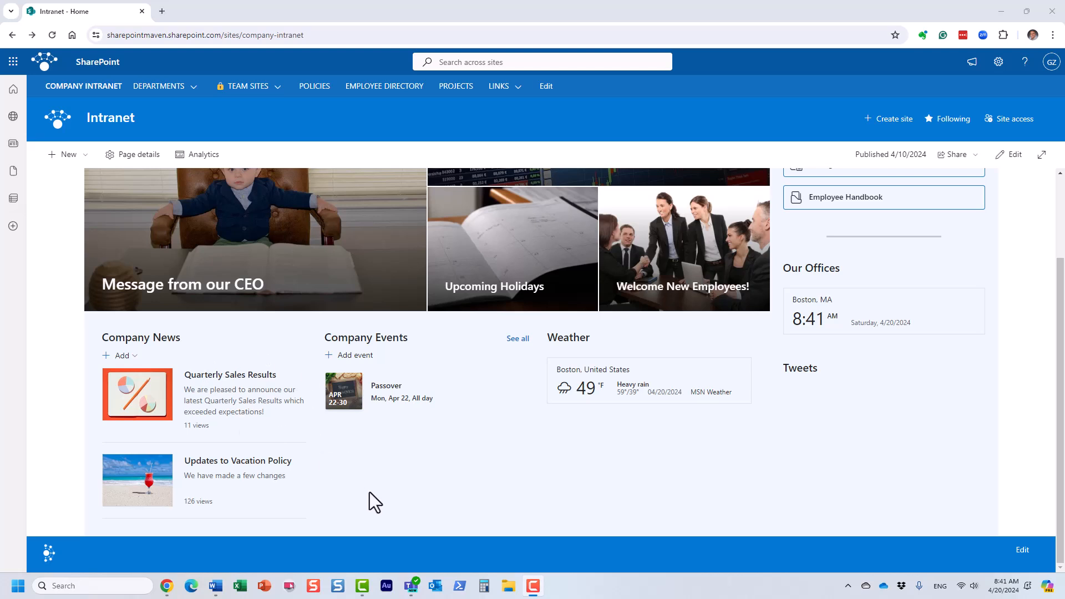
click(232, 376)
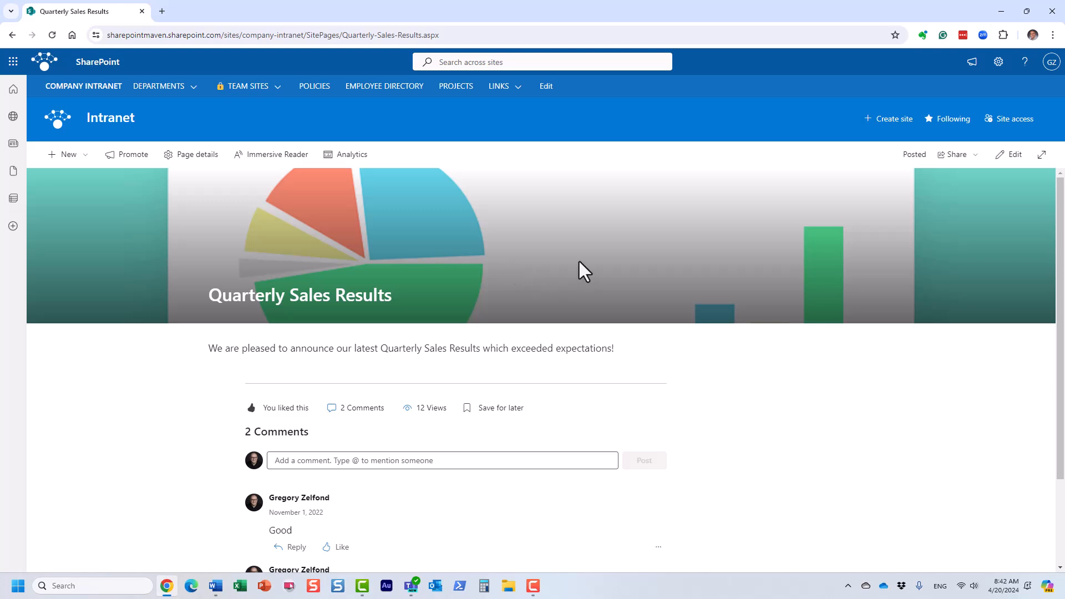
click(91, 120)
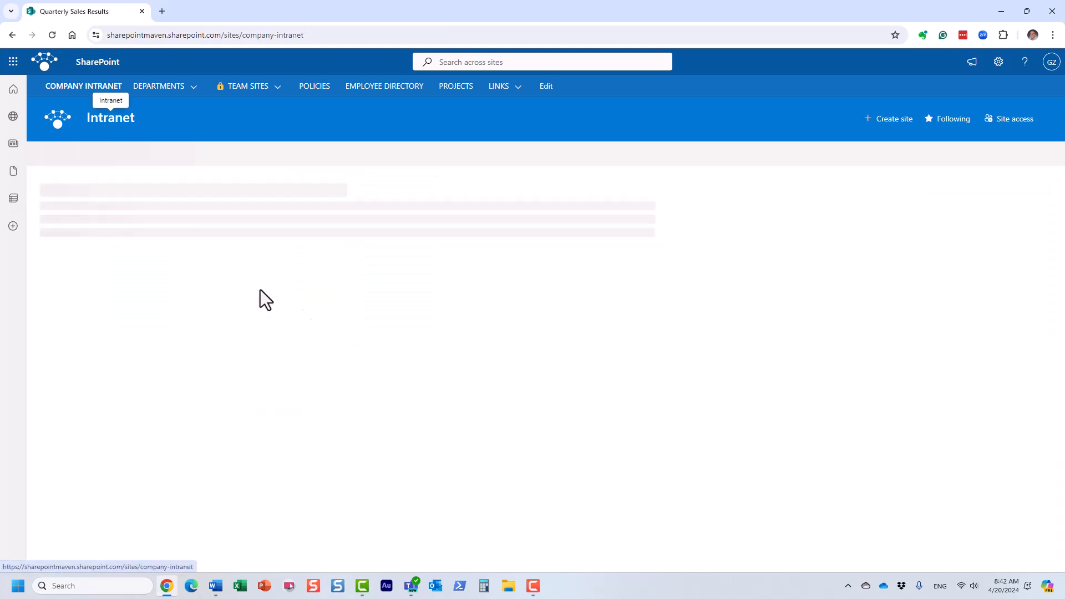
scroll(320, 421, down, 2)
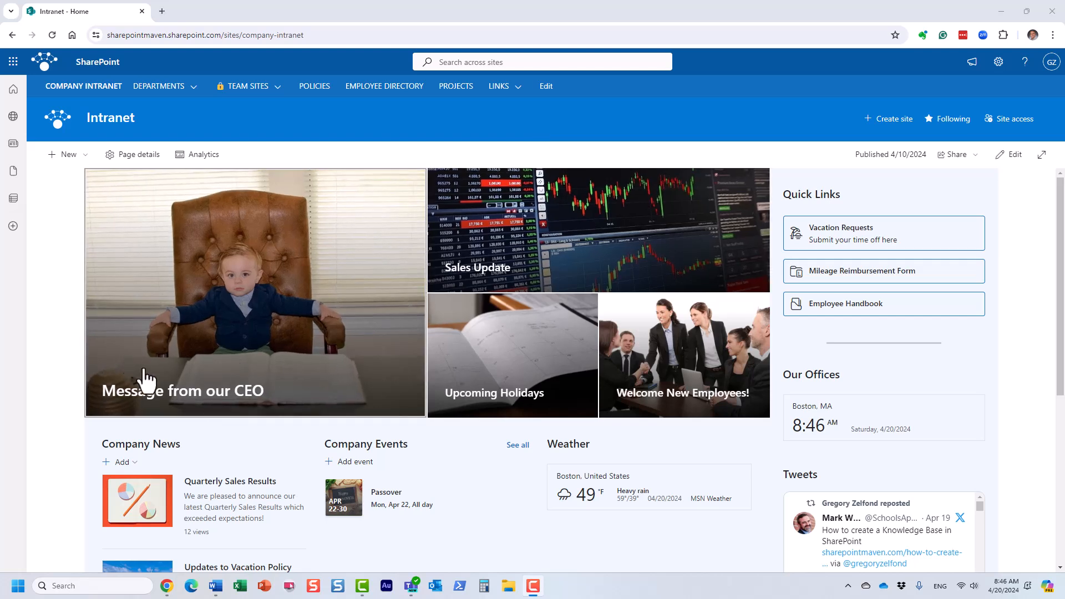
View the options for adding content to Company News on the intranet home page
scroll(261, 377, down, 3)
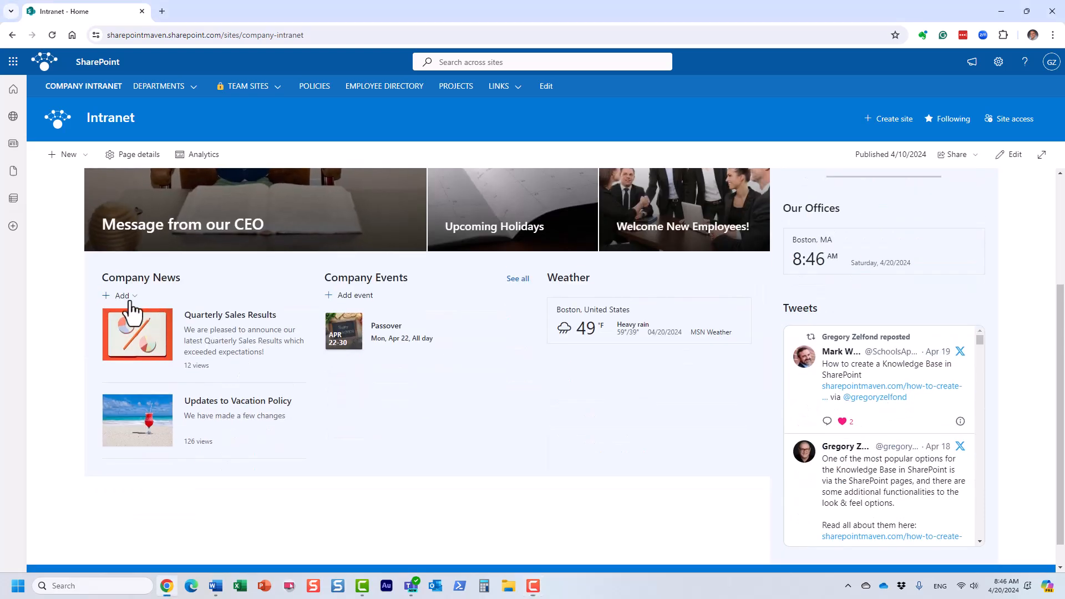
click(139, 298)
drag(1059, 290, 1058, 173)
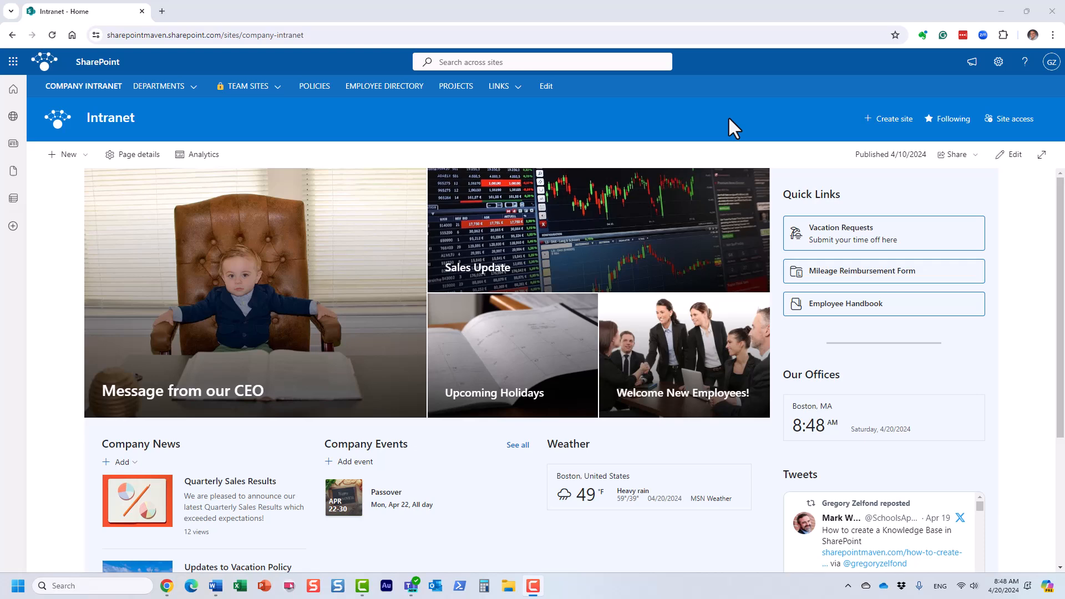
Open the North America Human Resources site and review its owners, members and visitors in the site permissions
mouse_move(161, 91)
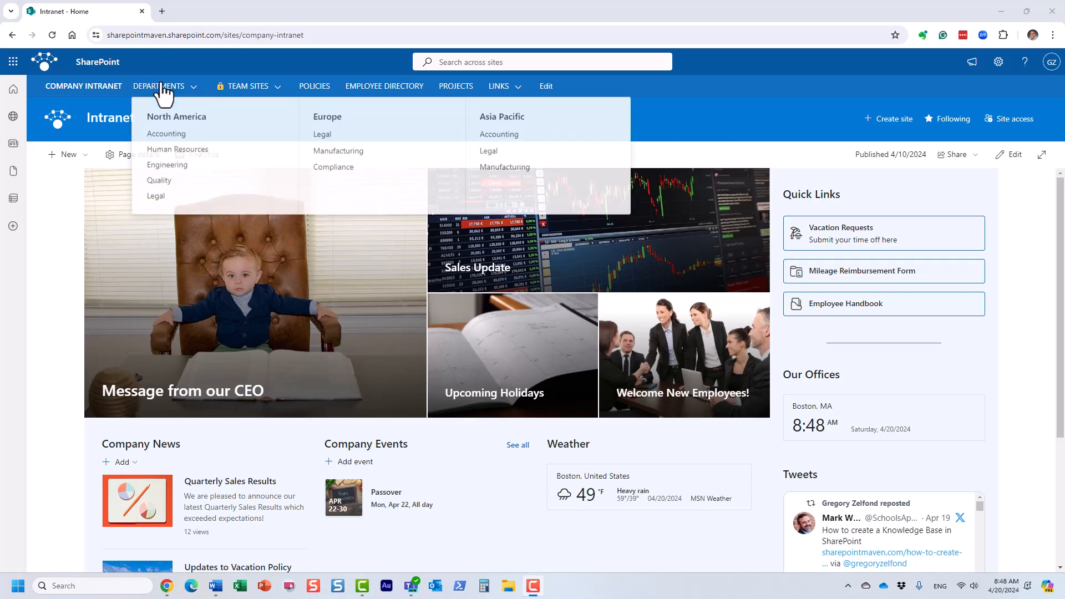
click(200, 164)
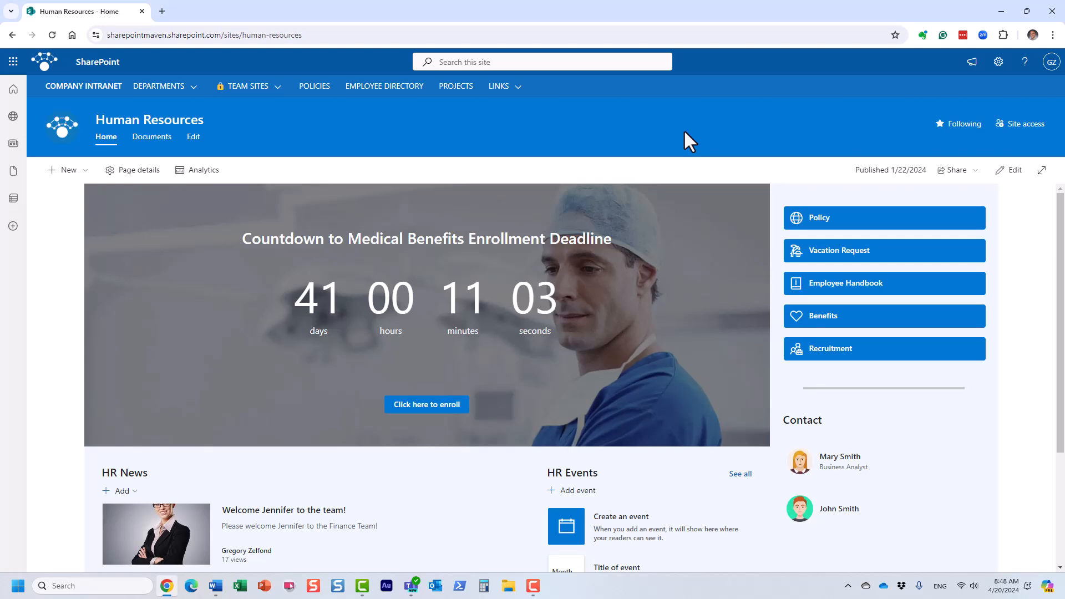
click(998, 62)
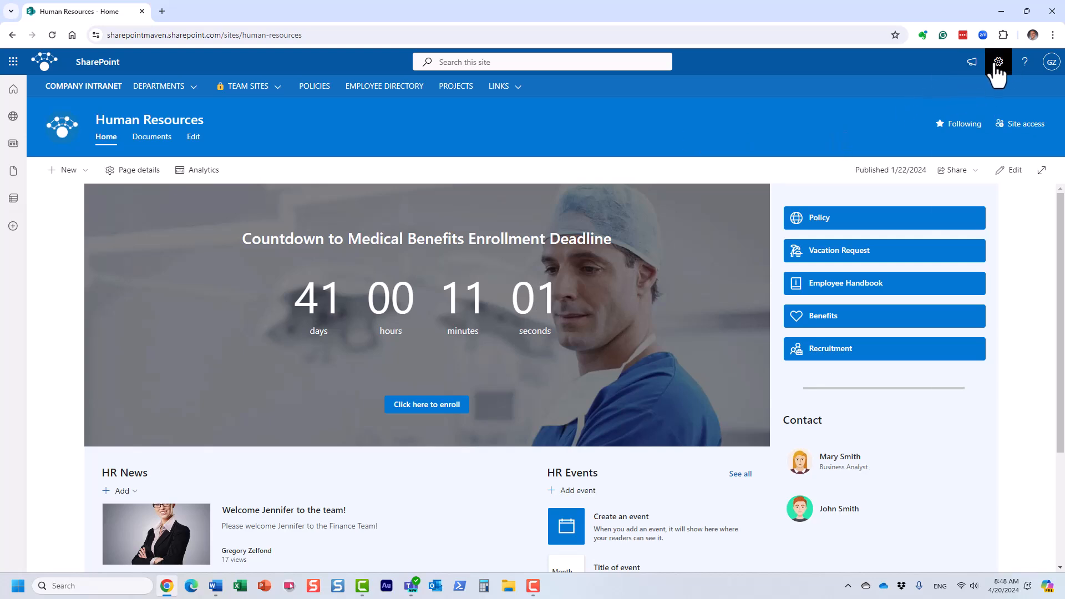
click(931, 193)
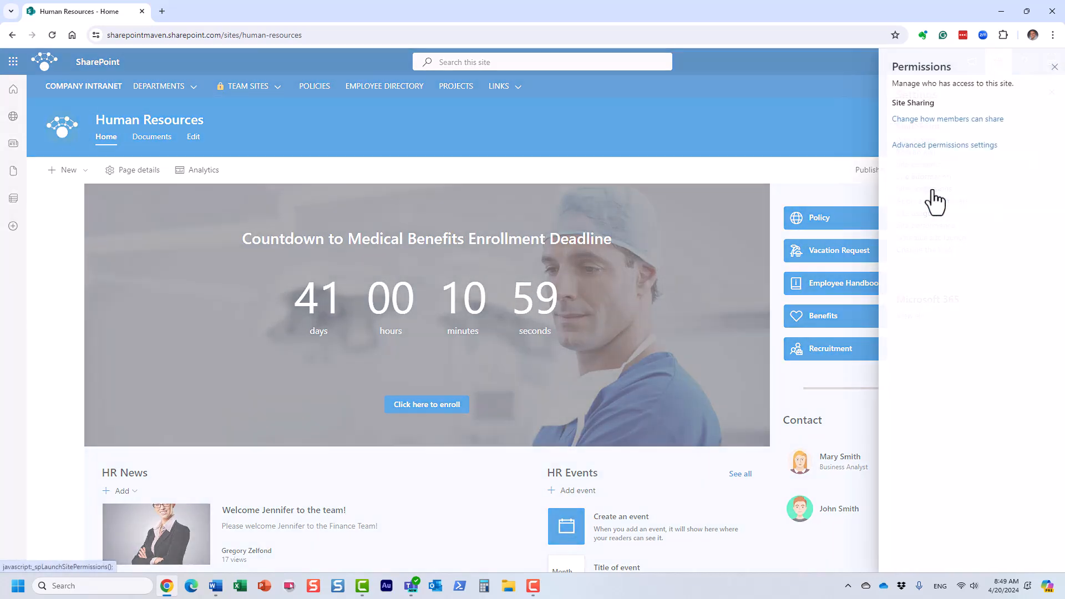
click(942, 160)
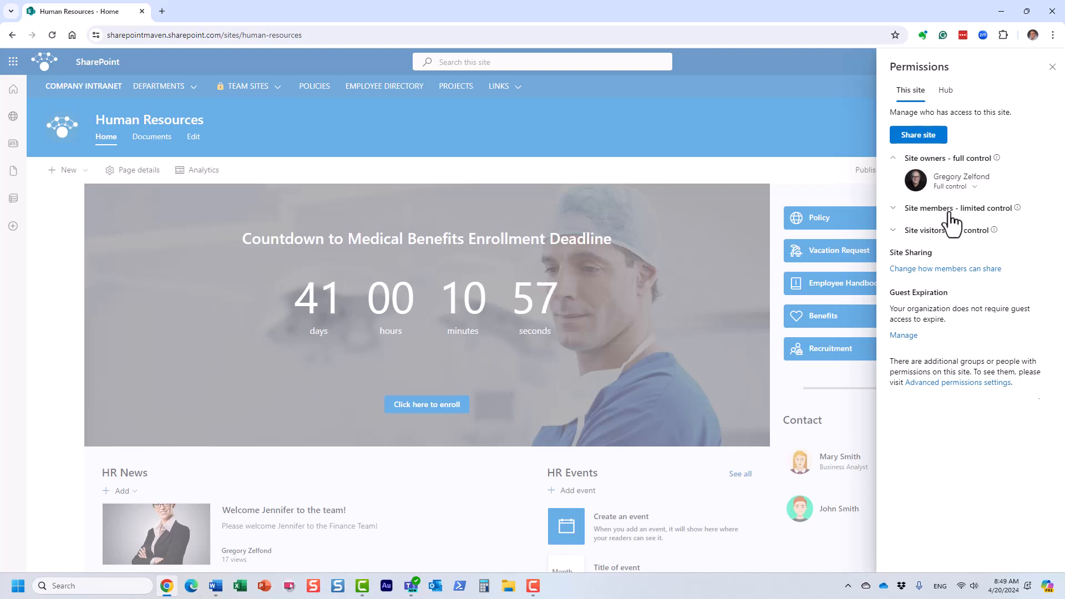
click(950, 208)
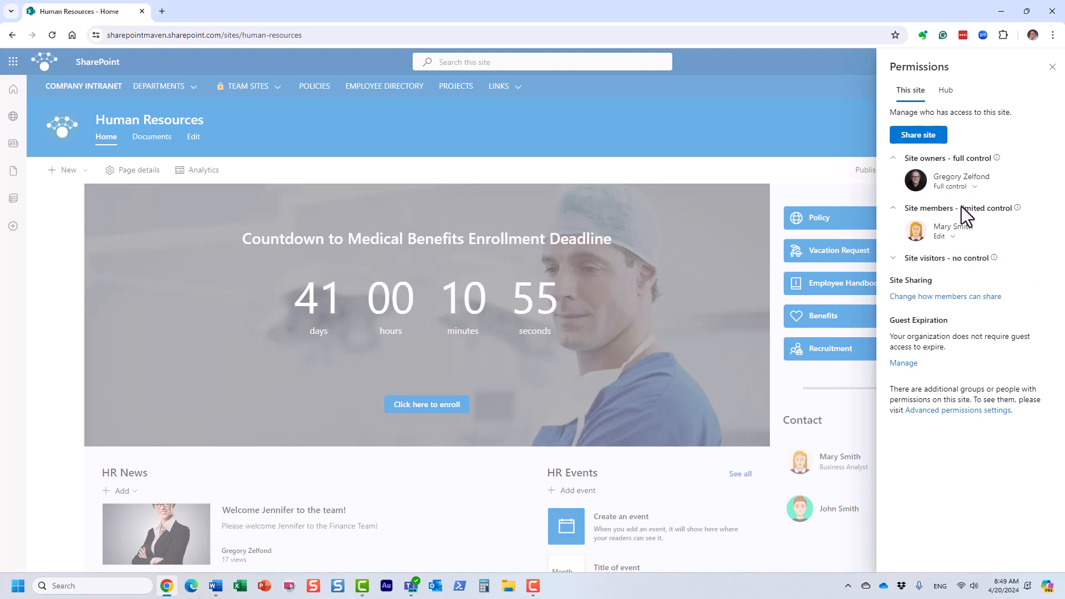
click(954, 260)
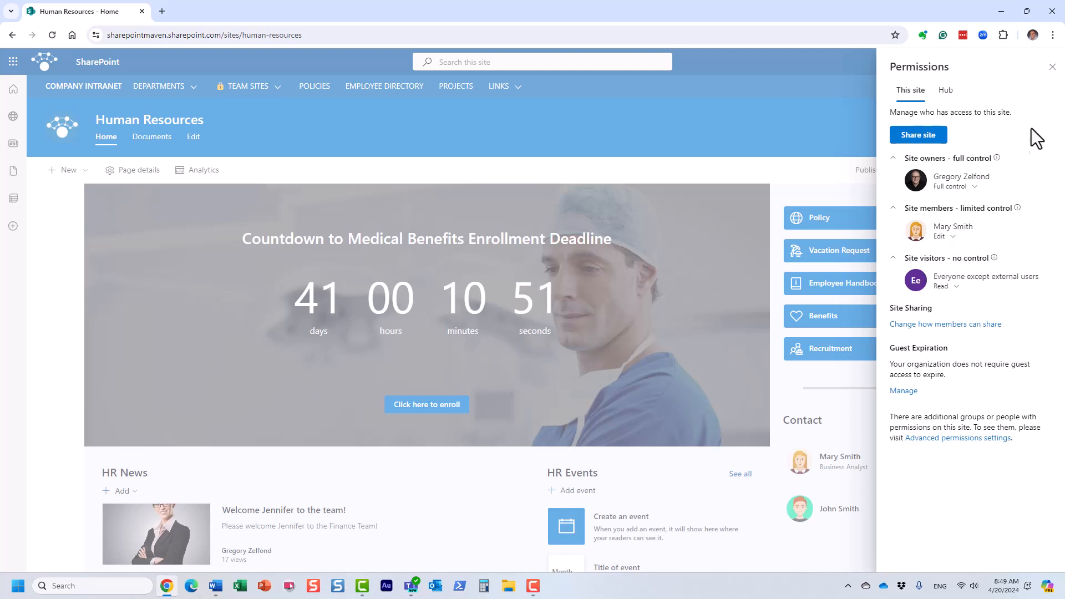
click(1051, 67)
click(1051, 92)
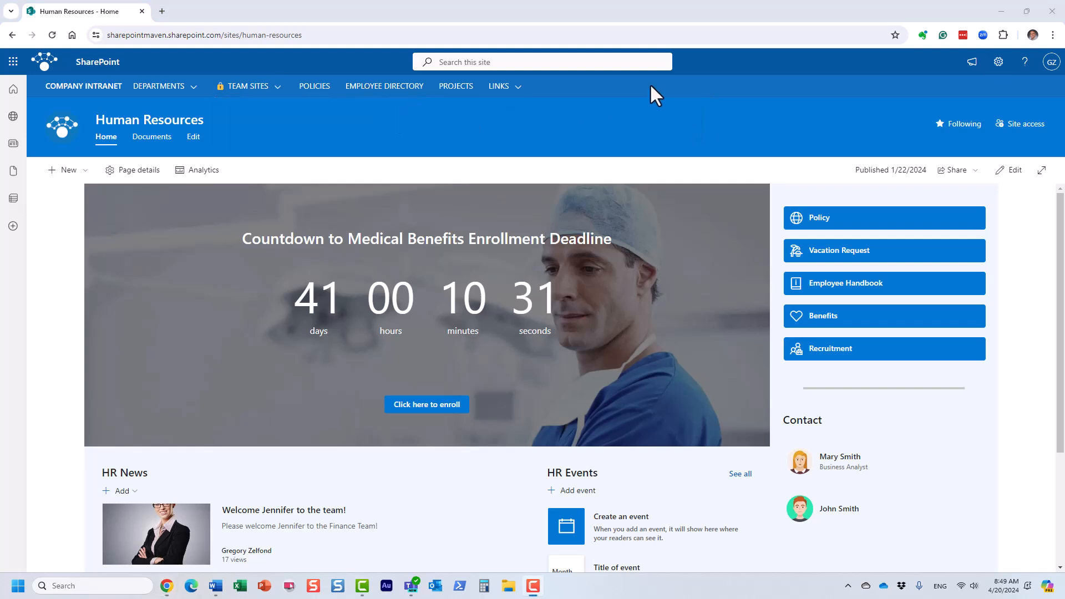
Open the HR team site and review its group membership
mouse_move(266, 87)
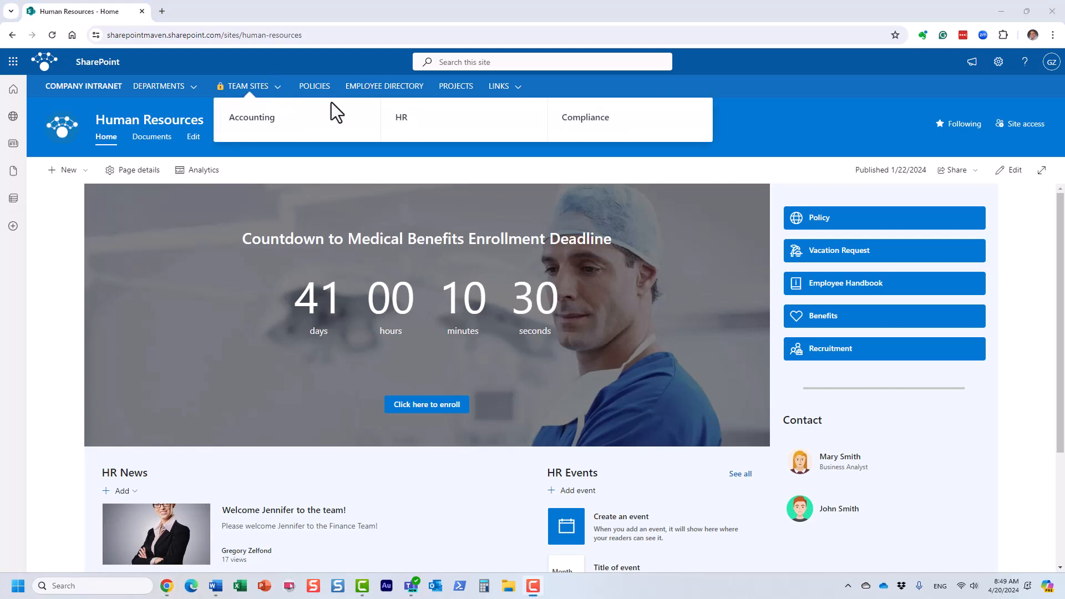
click(403, 126)
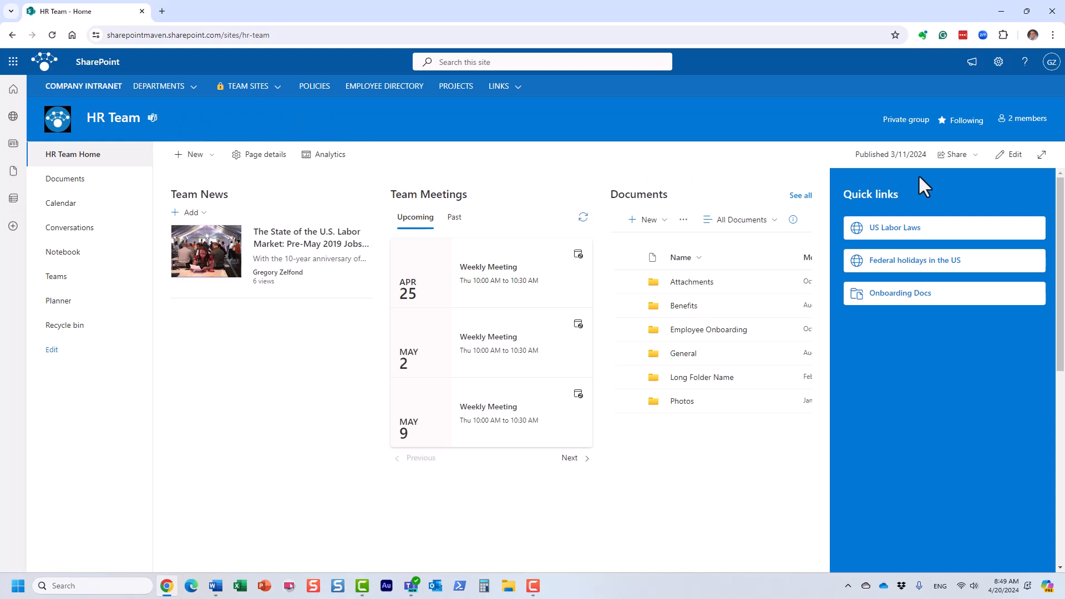
click(1028, 121)
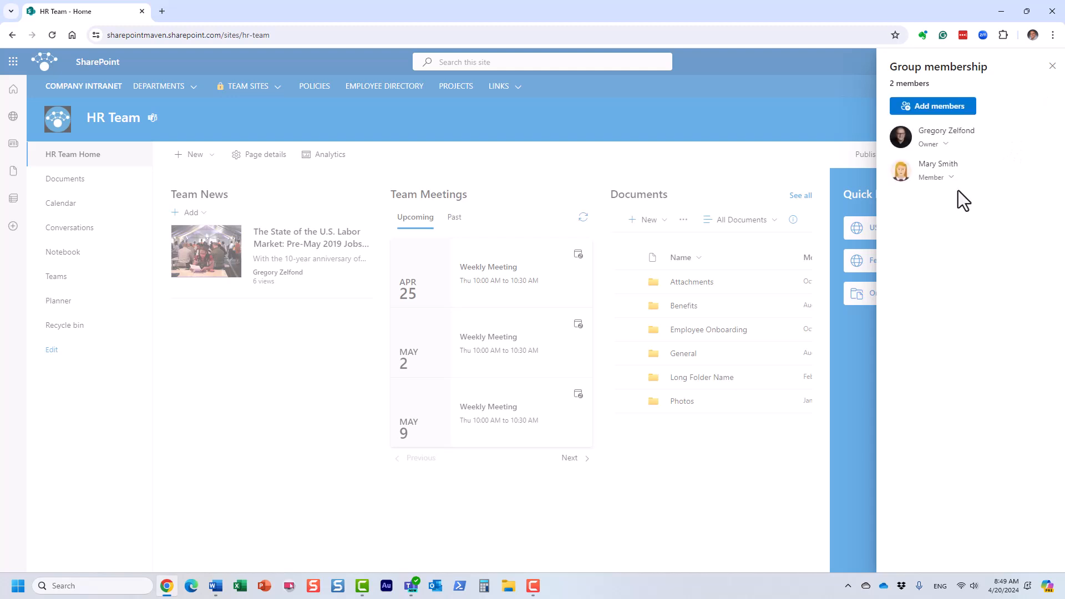
click(1052, 65)
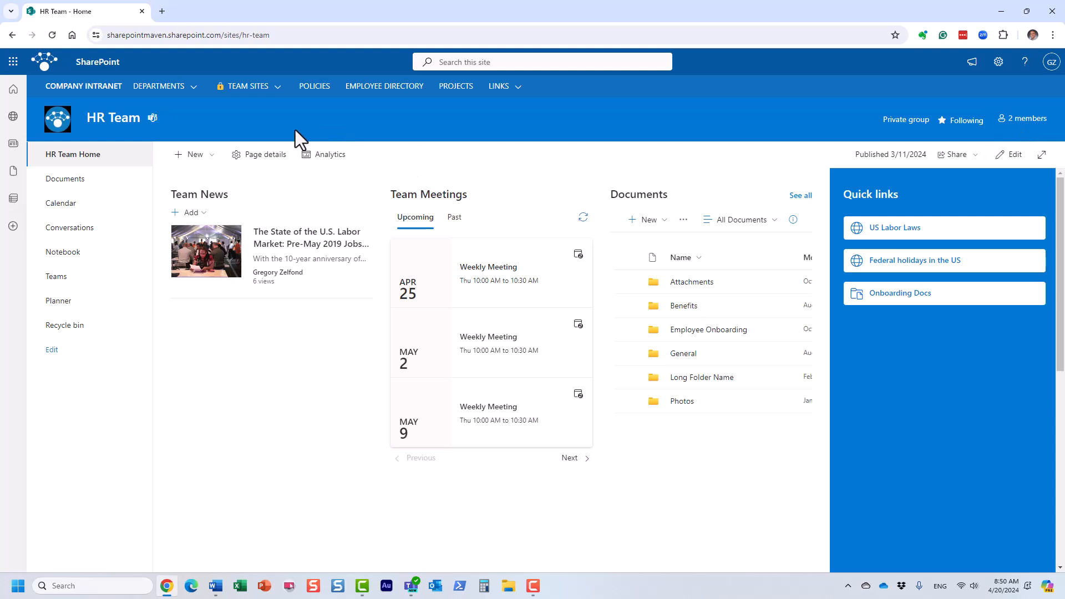
Recheck the HR Team's members, view the options for adding Team News, and return to the company intranet
click(1027, 118)
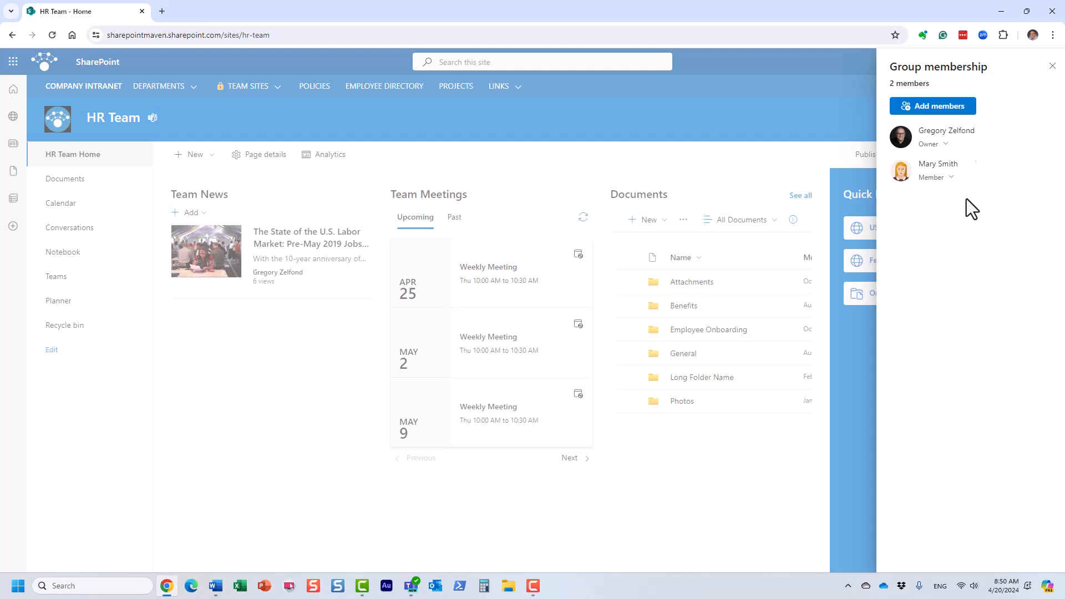
click(1052, 66)
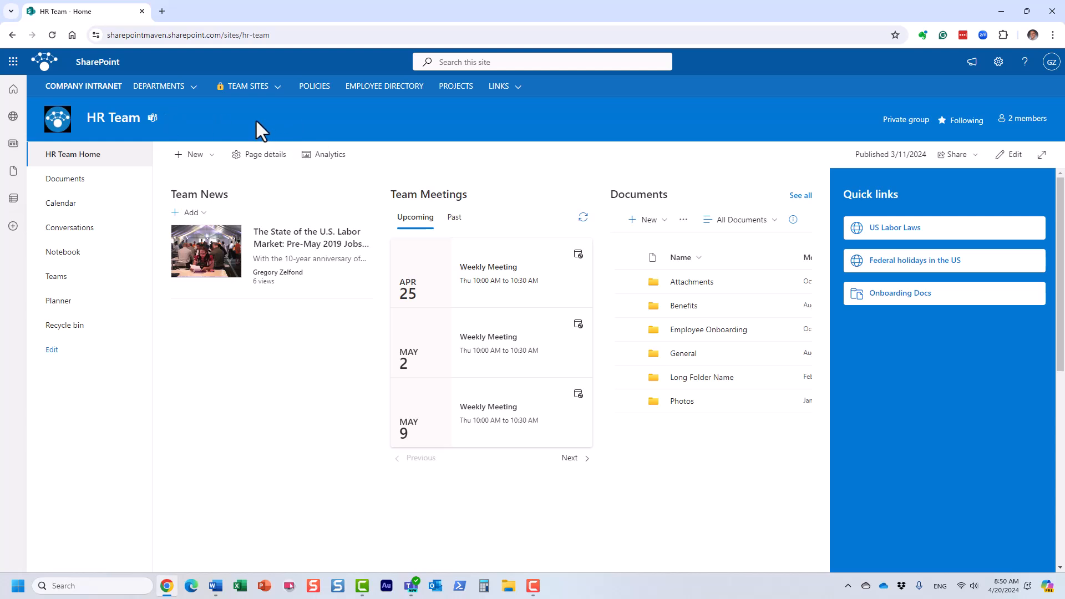
click(206, 214)
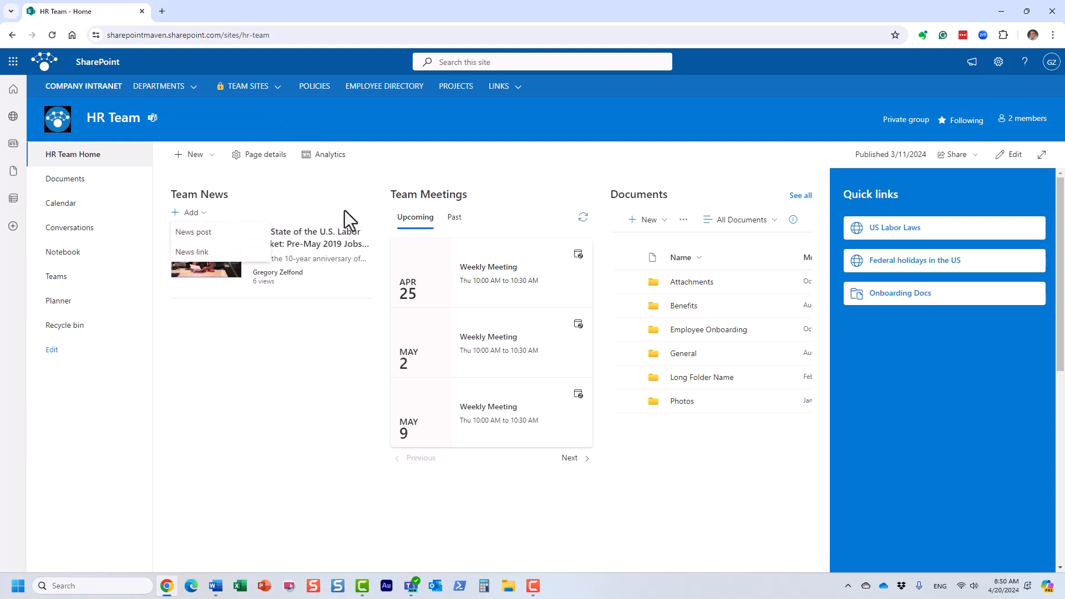
click(380, 131)
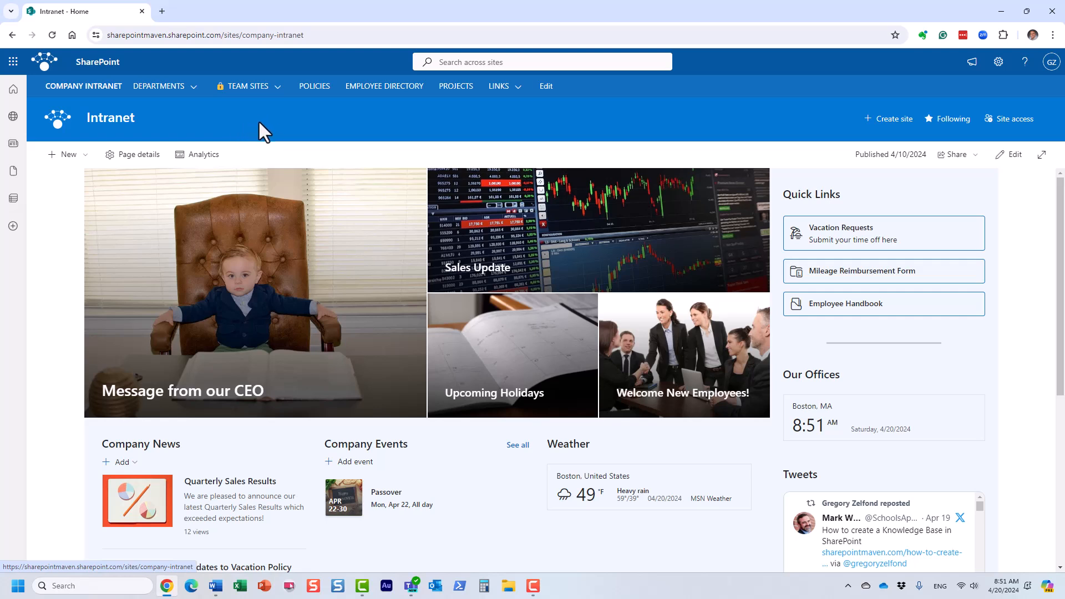
Open the SharePoint start page in a new browser tab
click(11, 64)
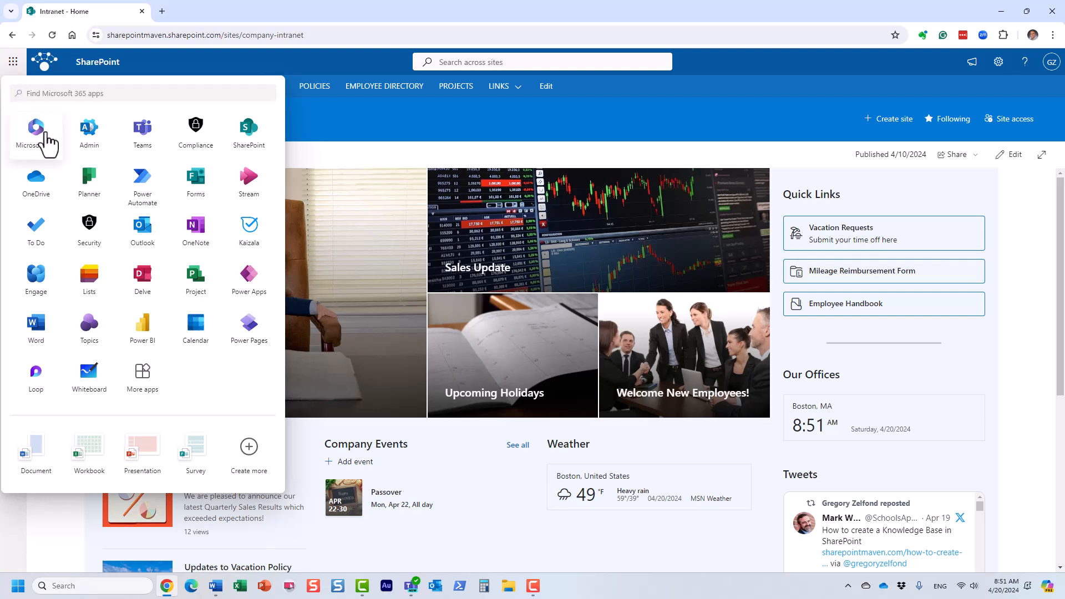
right_click(247, 145)
click(296, 139)
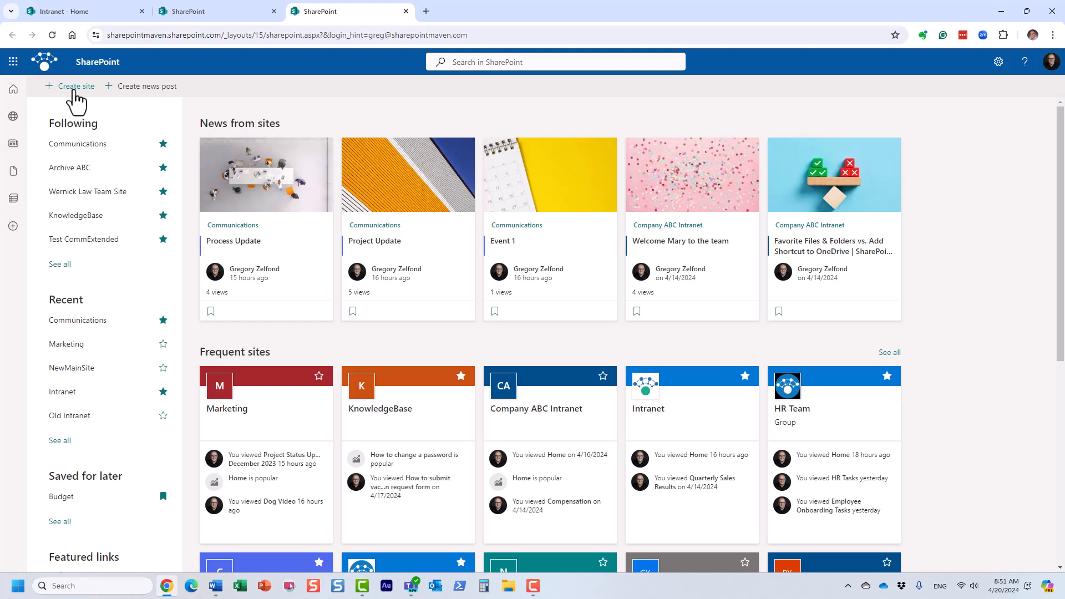
Start creating a communication site based on Microsoft's Standard communication template
click(76, 87)
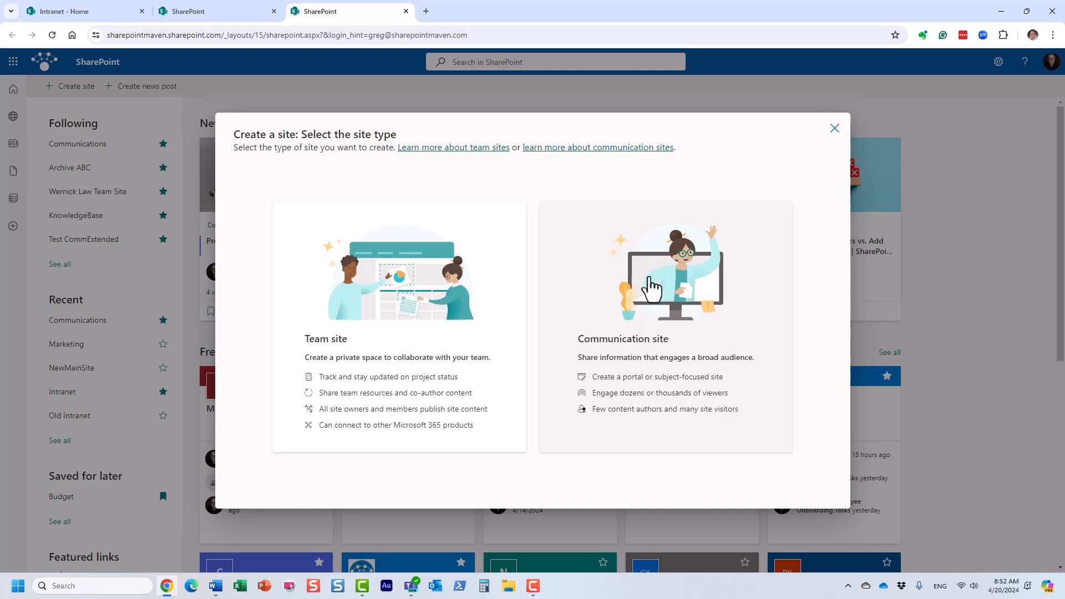
click(650, 288)
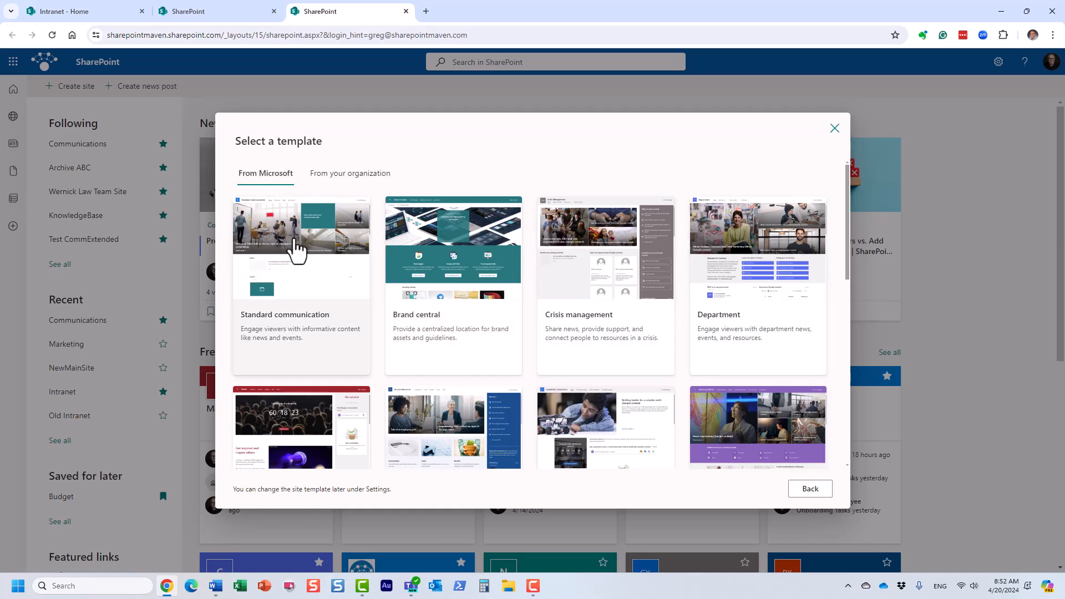
click(304, 239)
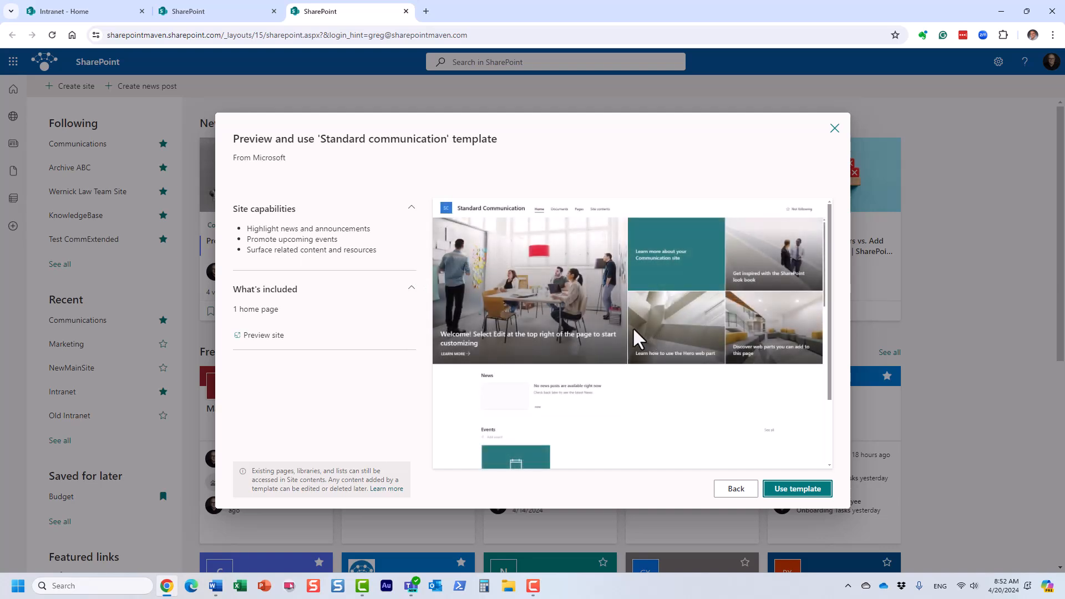
scroll(643, 341, down, 1)
click(794, 490)
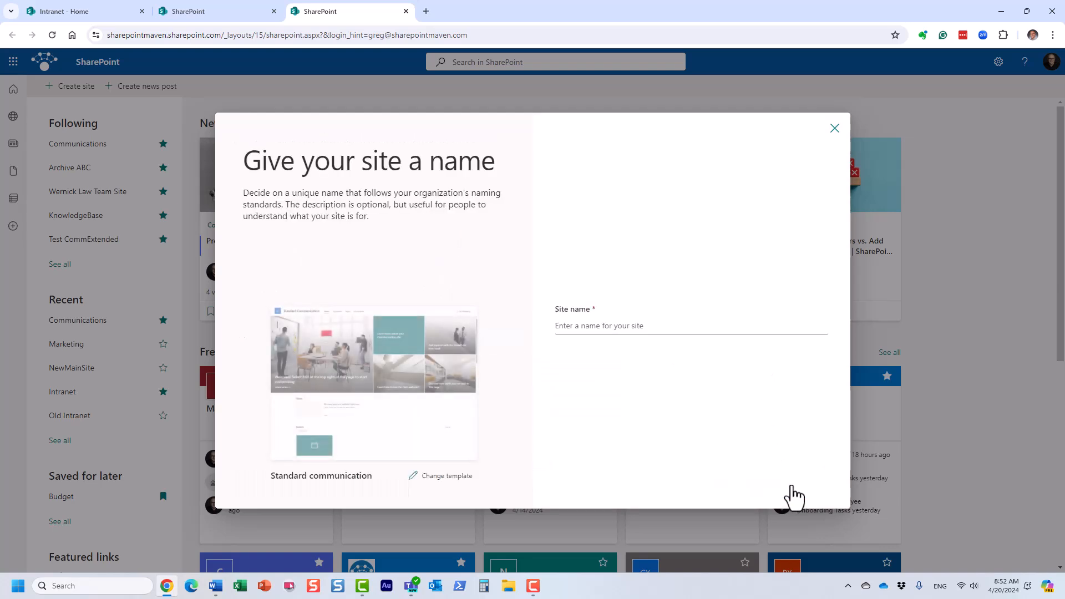
Name the site Communication Department and create it with English as the default language
click(572, 326)
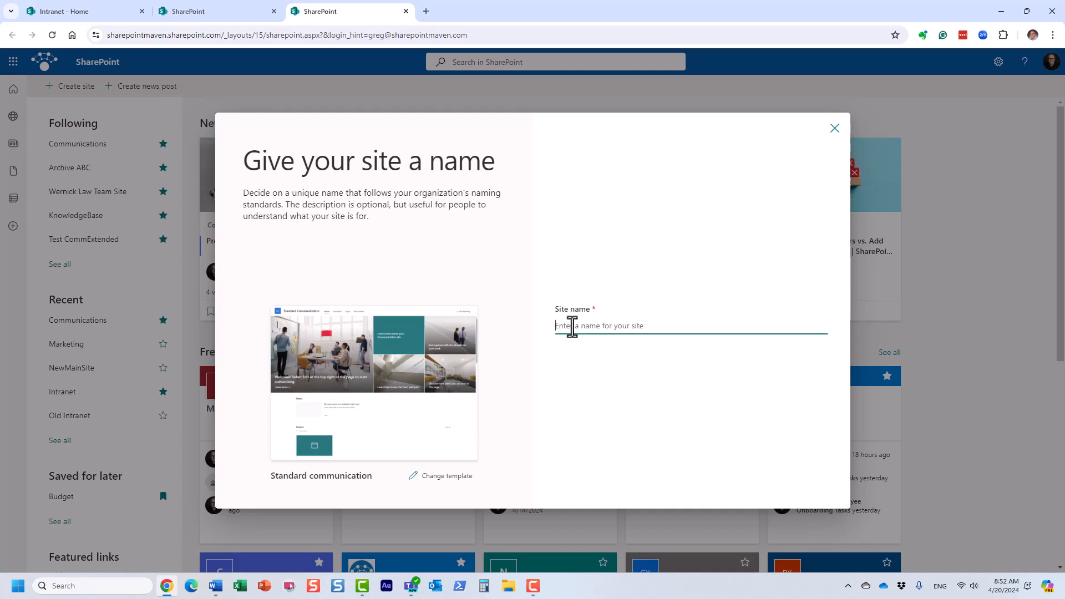
text(Communication )
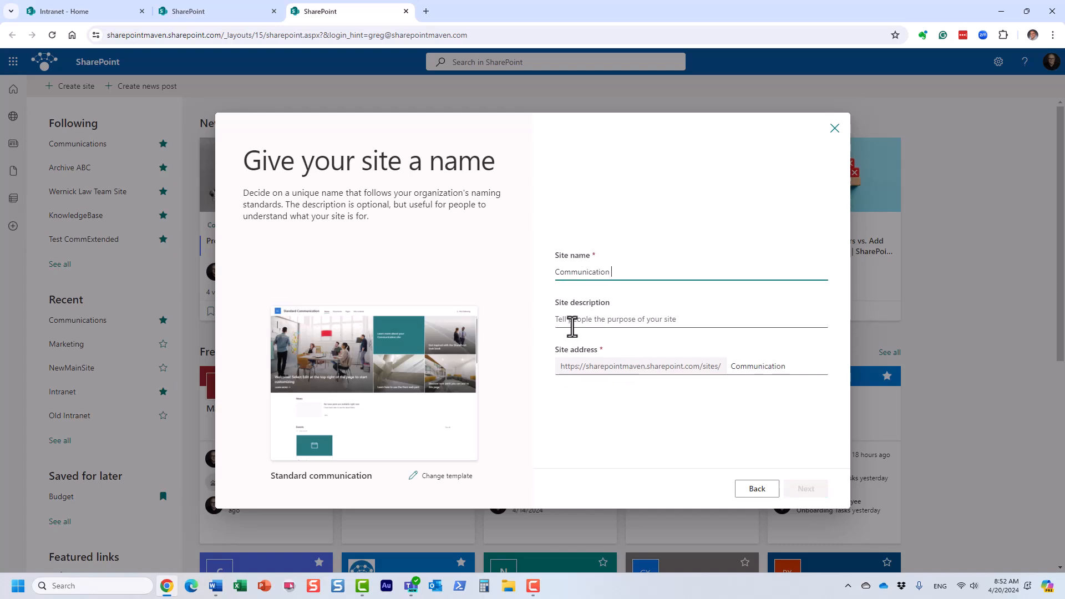
text(Department)
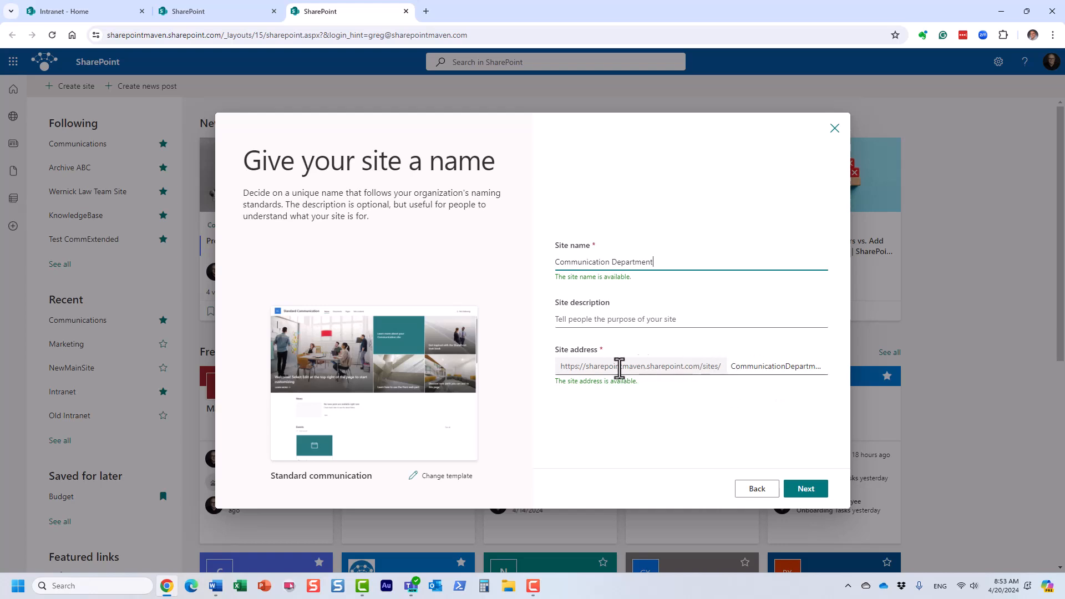
click(803, 491)
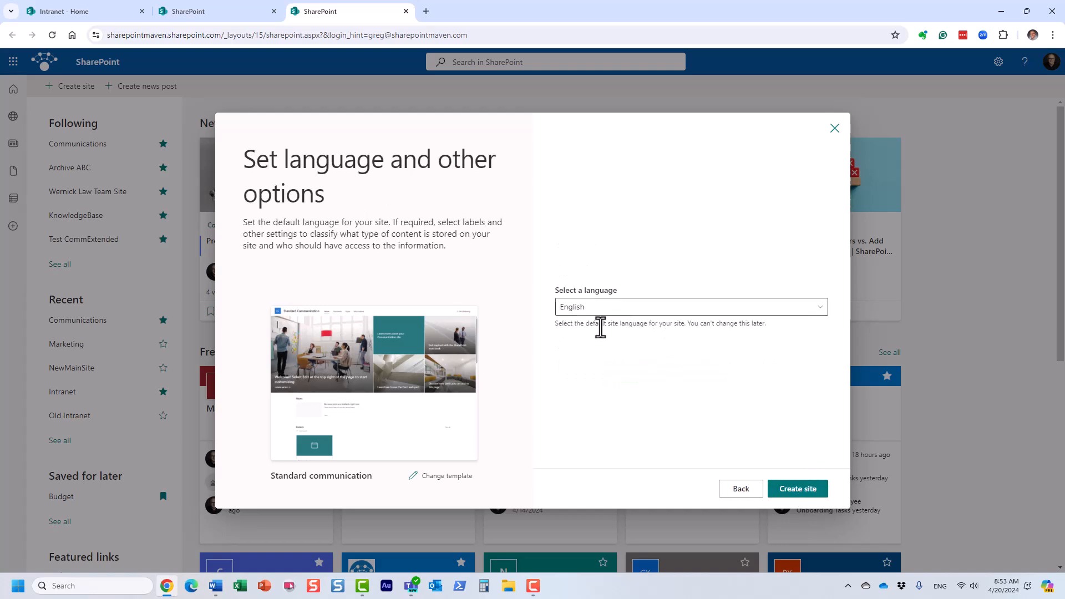
click(807, 486)
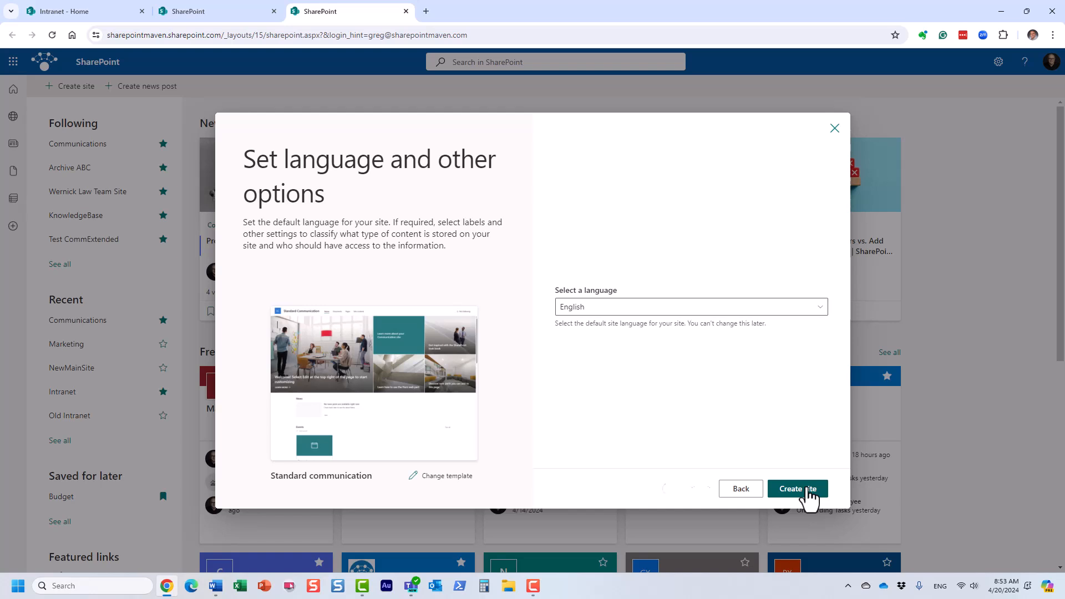
click(806, 487)
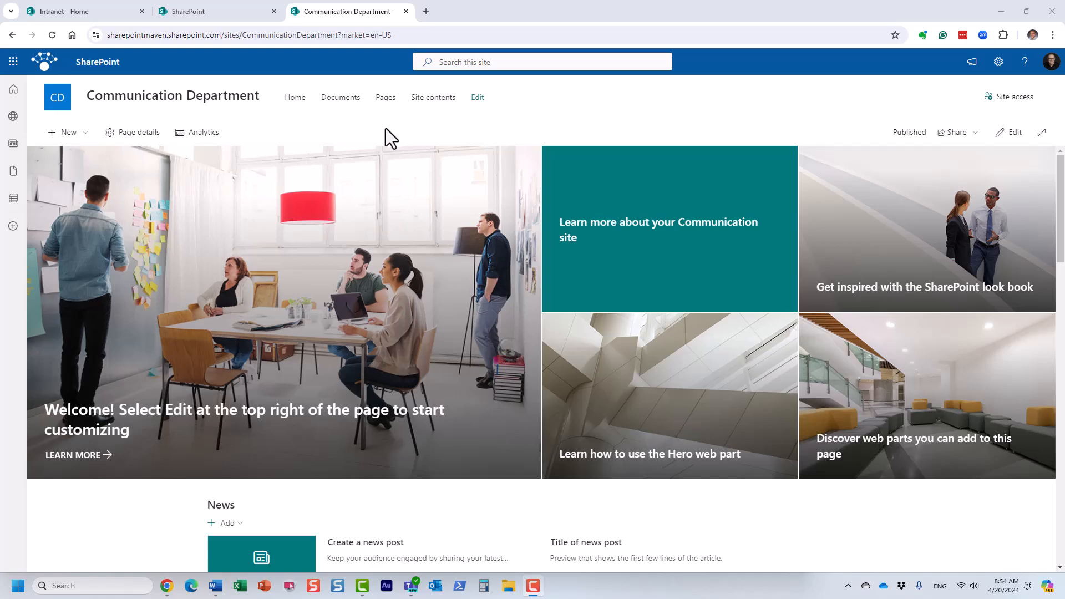
Look over the new site's home page and view the options for adding news
scroll(377, 441, down, 2)
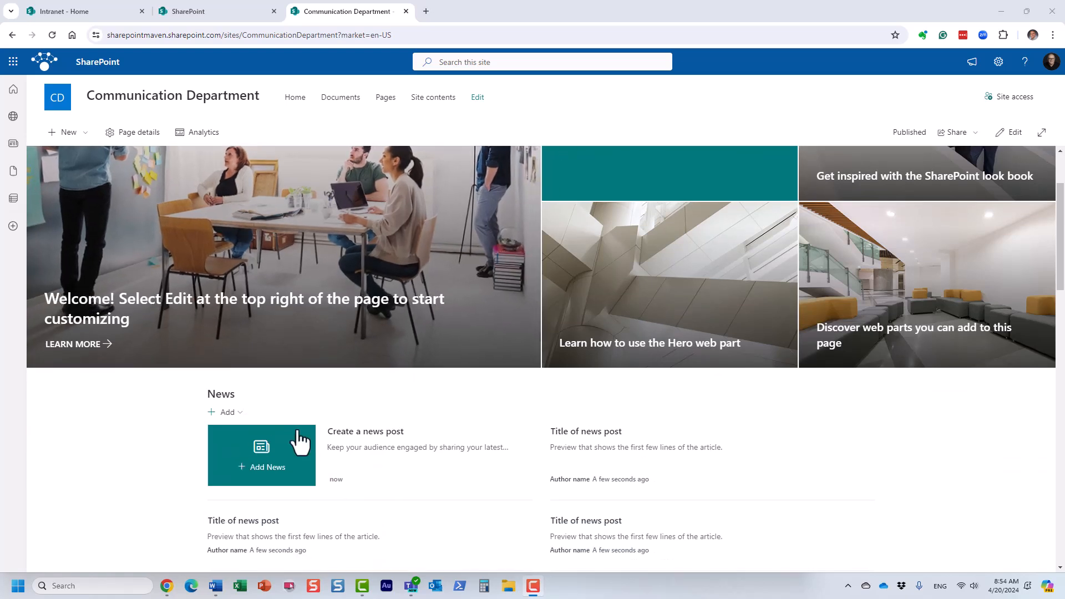
scroll(433, 426, up, 2)
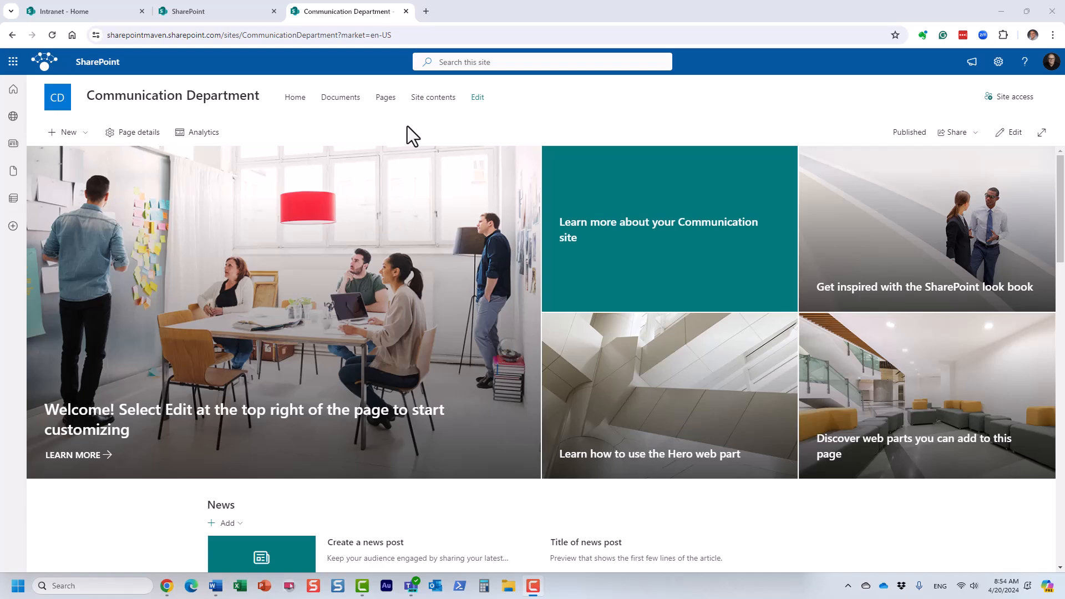
scroll(410, 345, down, 3)
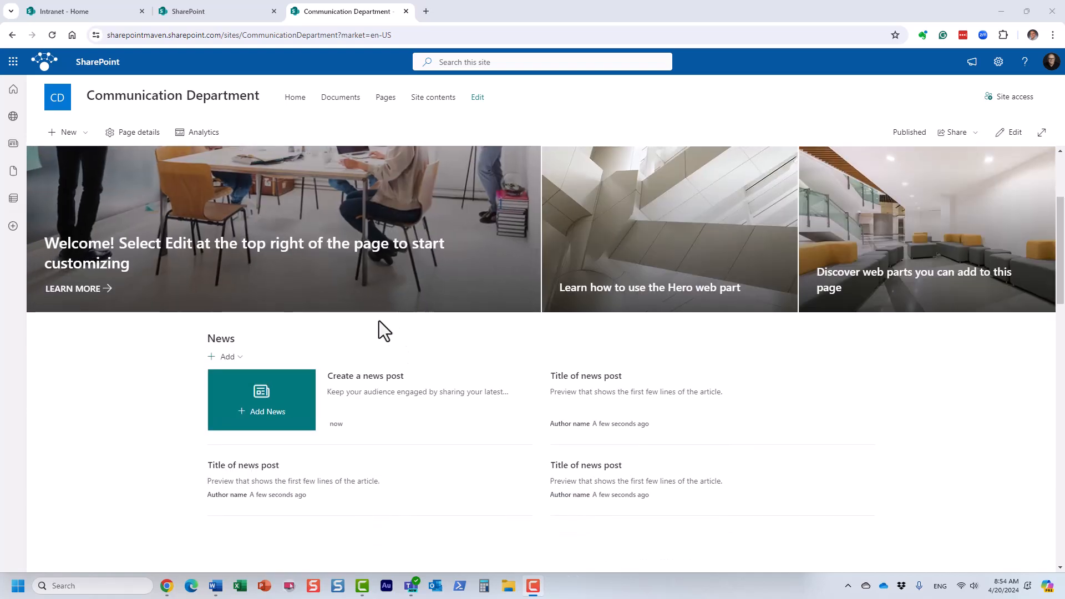
click(235, 360)
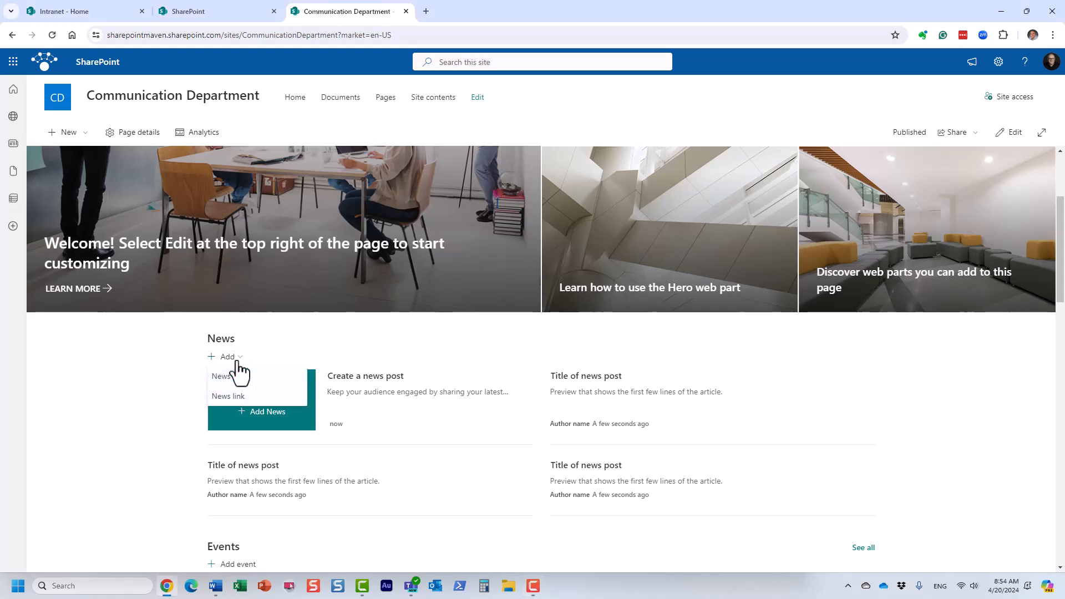
click(408, 346)
scroll(408, 346, up, 3)
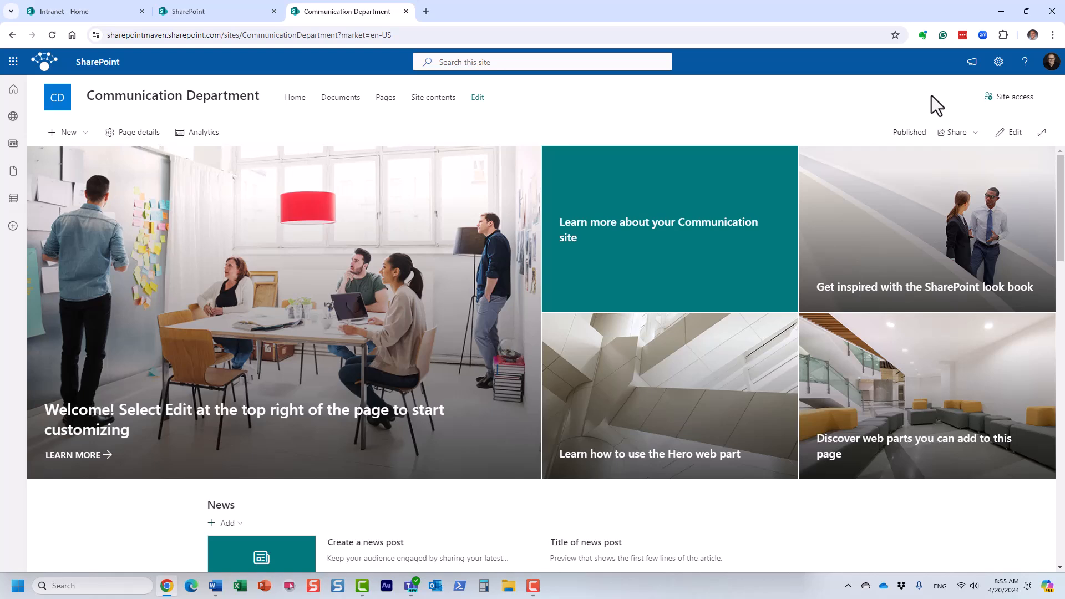
Check the site access options, then examine the owners, members and visitors in the site permissions
click(1015, 103)
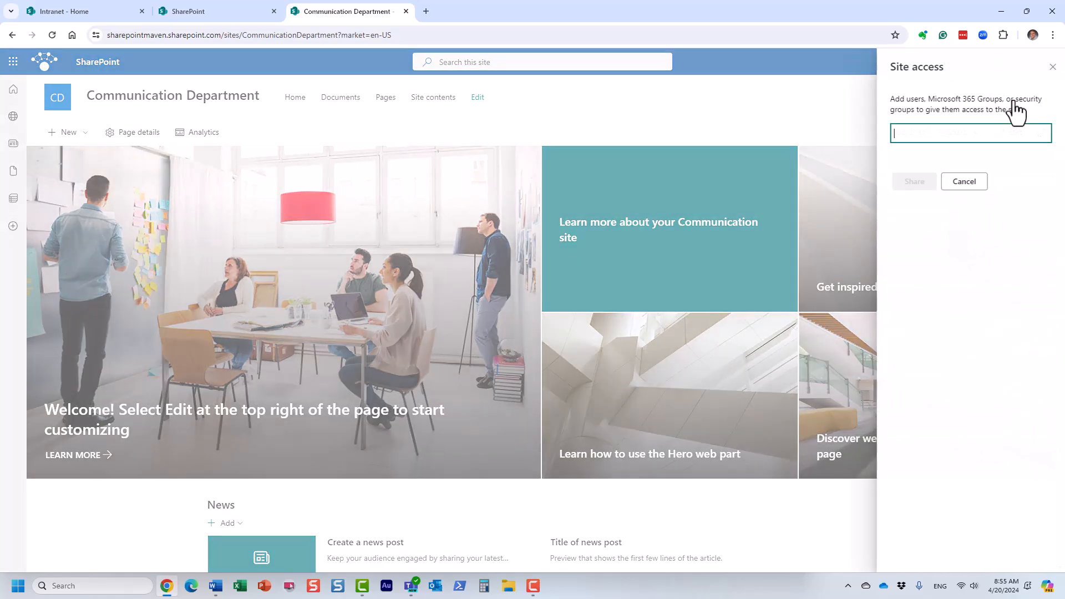
click(1053, 67)
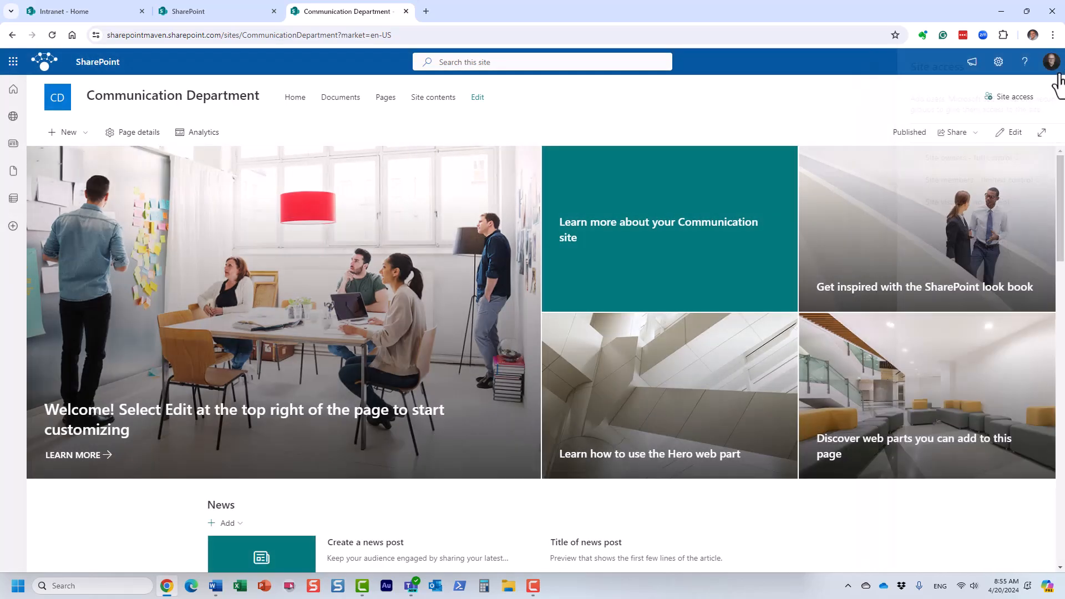
click(998, 62)
click(940, 189)
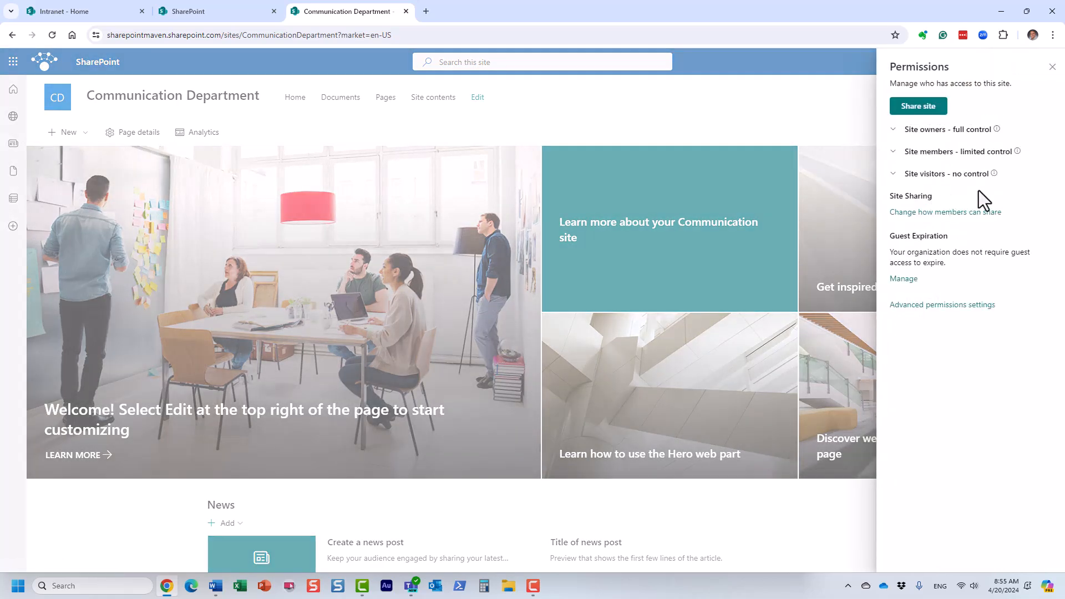
click(949, 130)
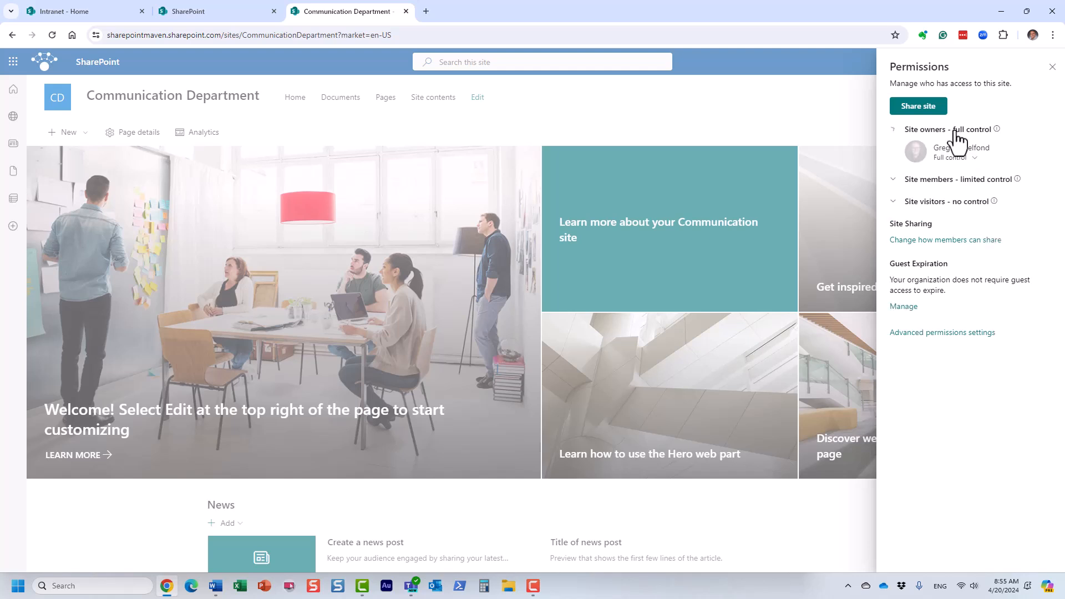
click(942, 179)
click(944, 216)
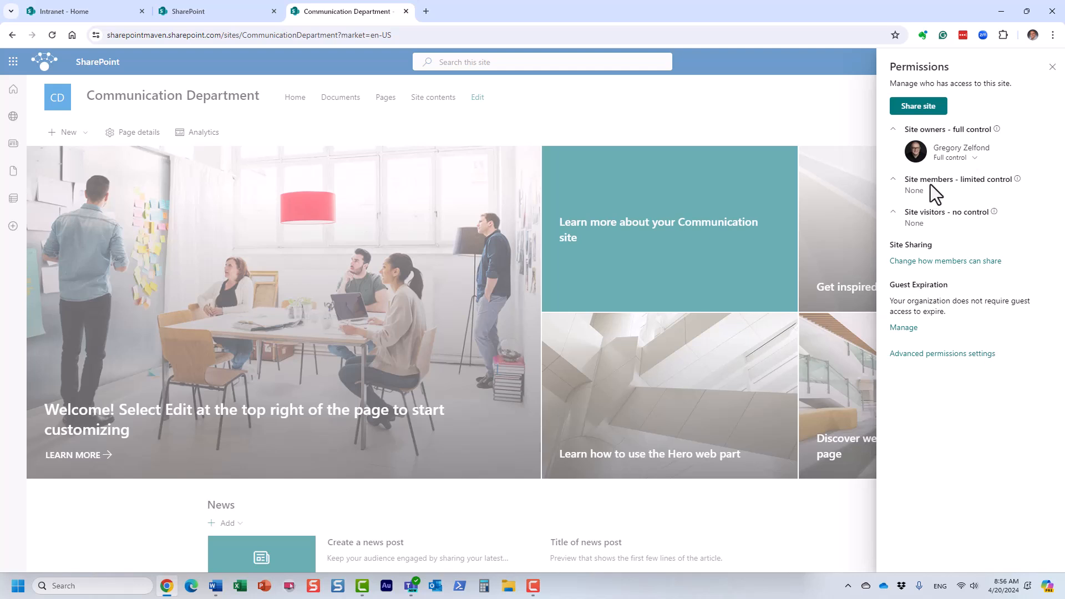
Share the site with an individual colleague, granting Edit permission without sending an email
click(923, 109)
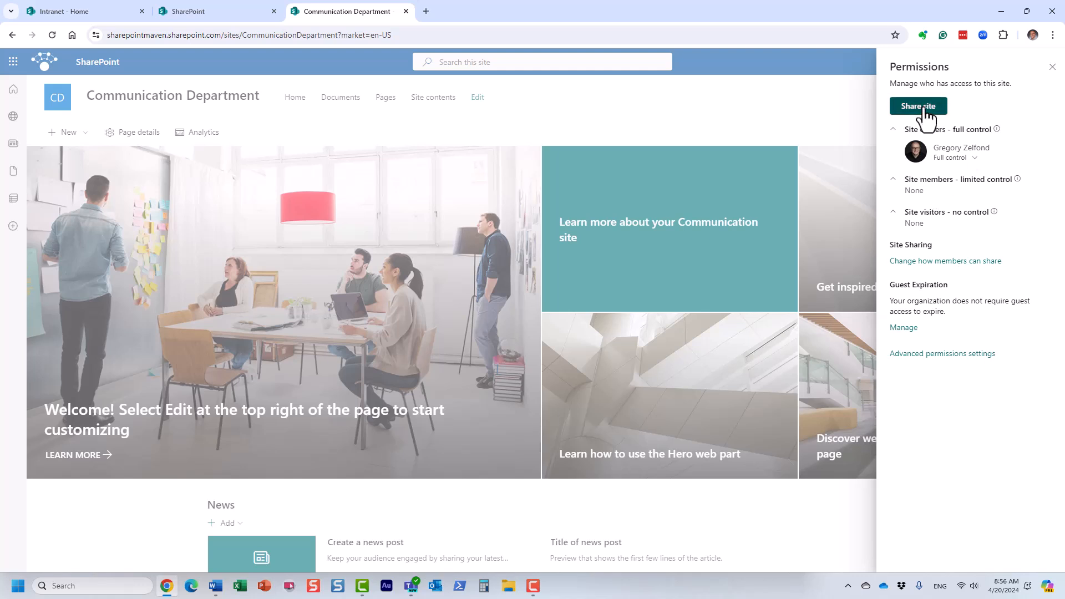
text(mary)
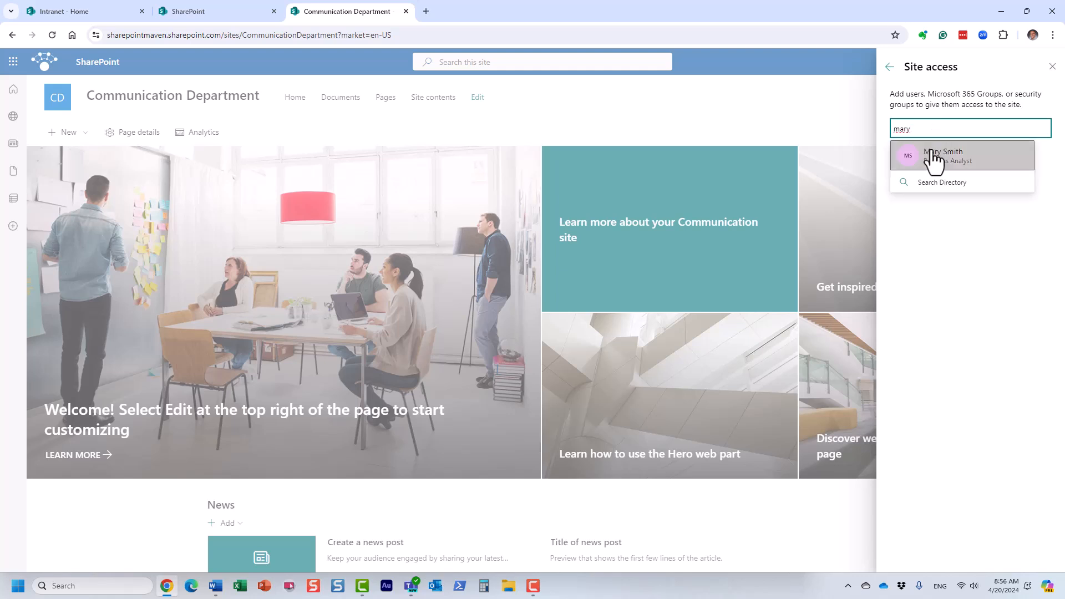
click(934, 160)
click(933, 157)
click(937, 194)
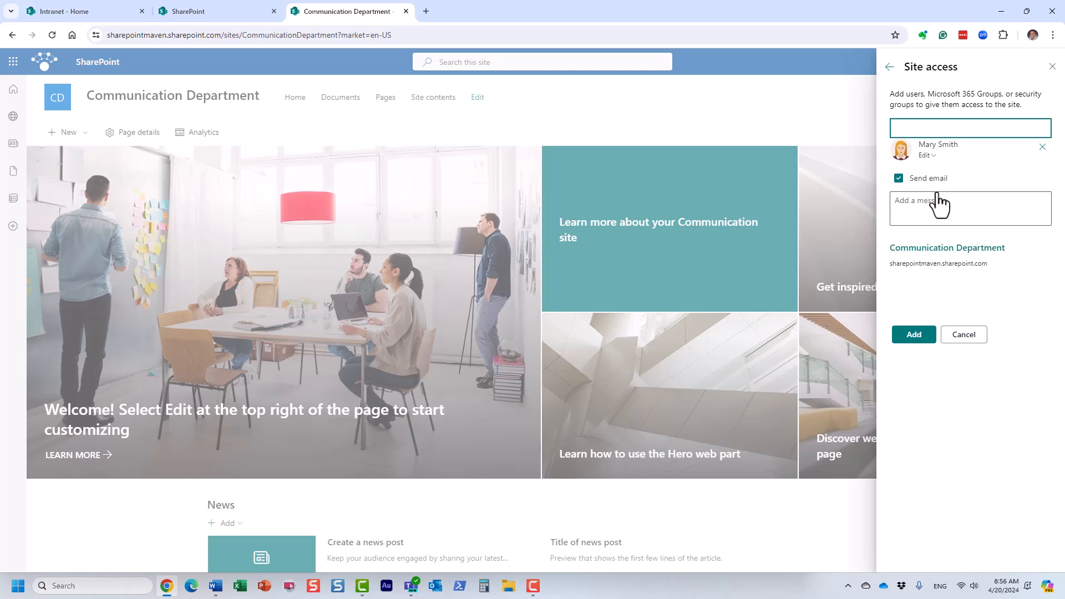
click(899, 183)
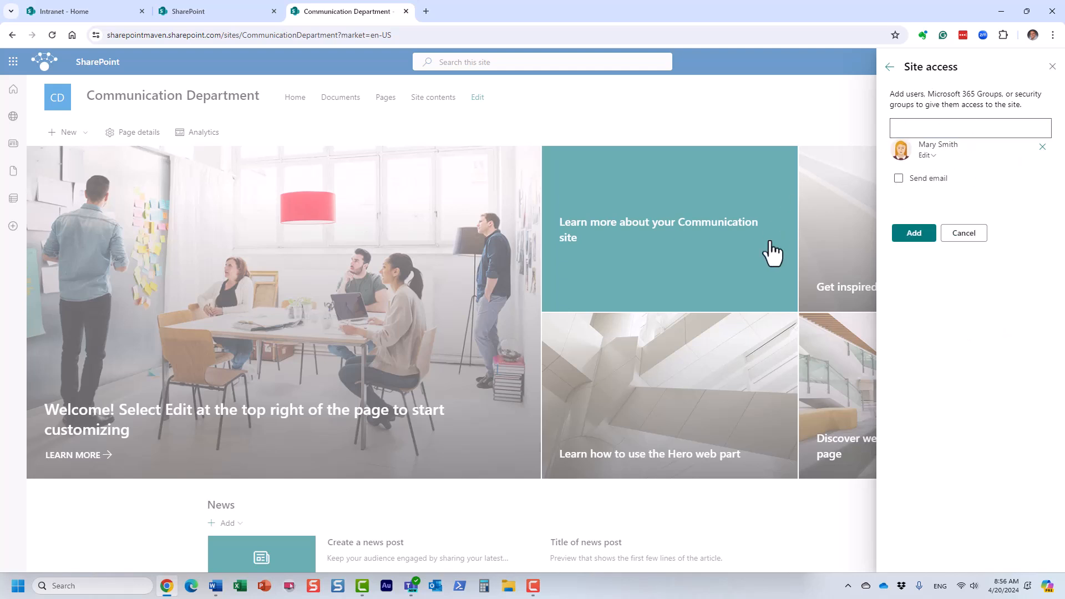
click(906, 234)
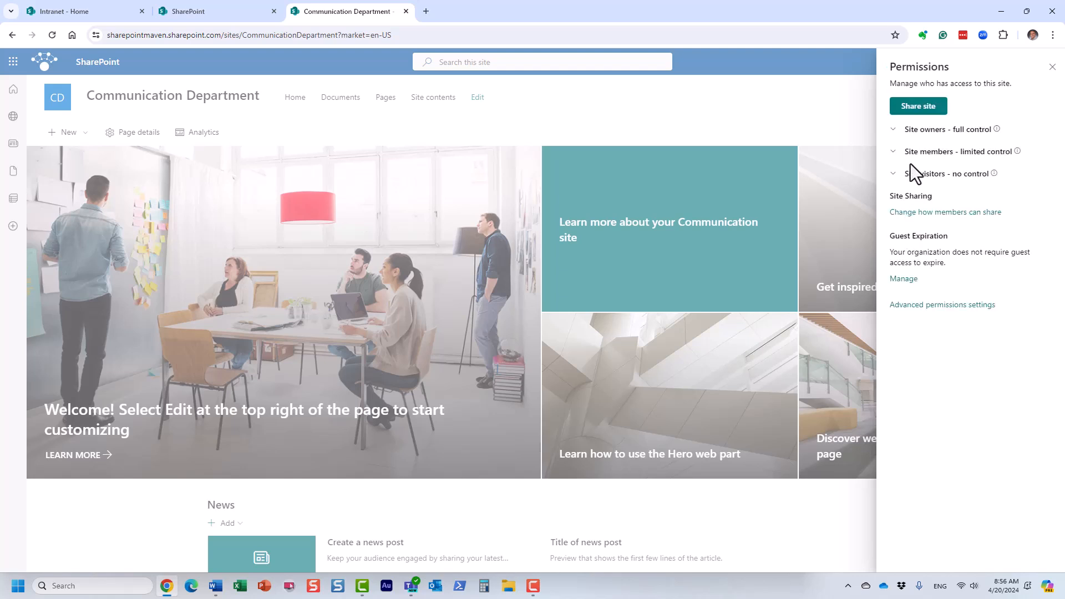
Recheck the site's members, owners and visitors, and open site sharing again
click(909, 155)
click(911, 133)
click(924, 229)
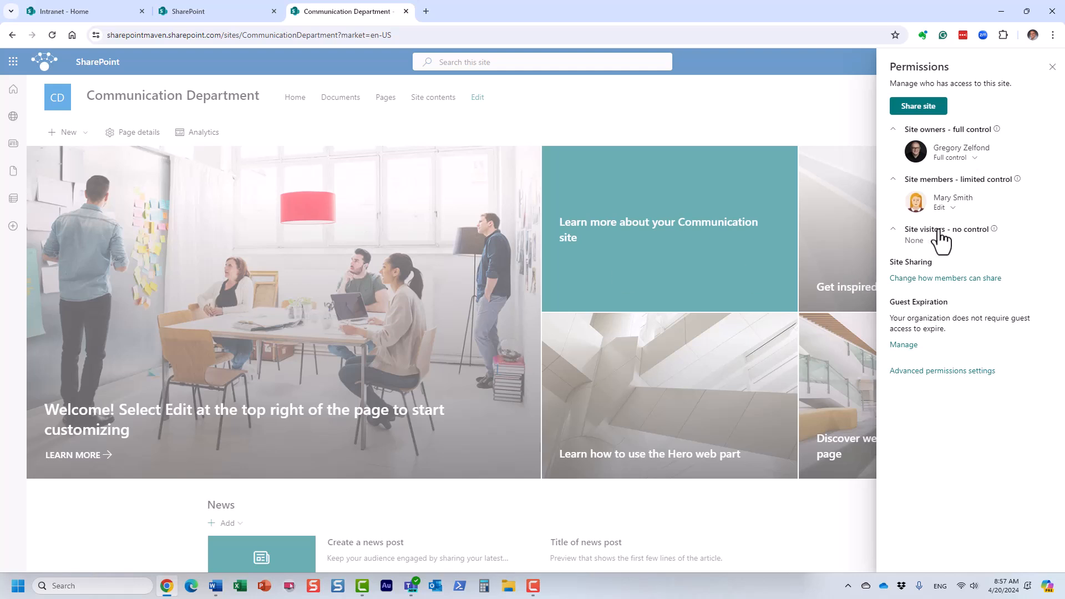
click(918, 106)
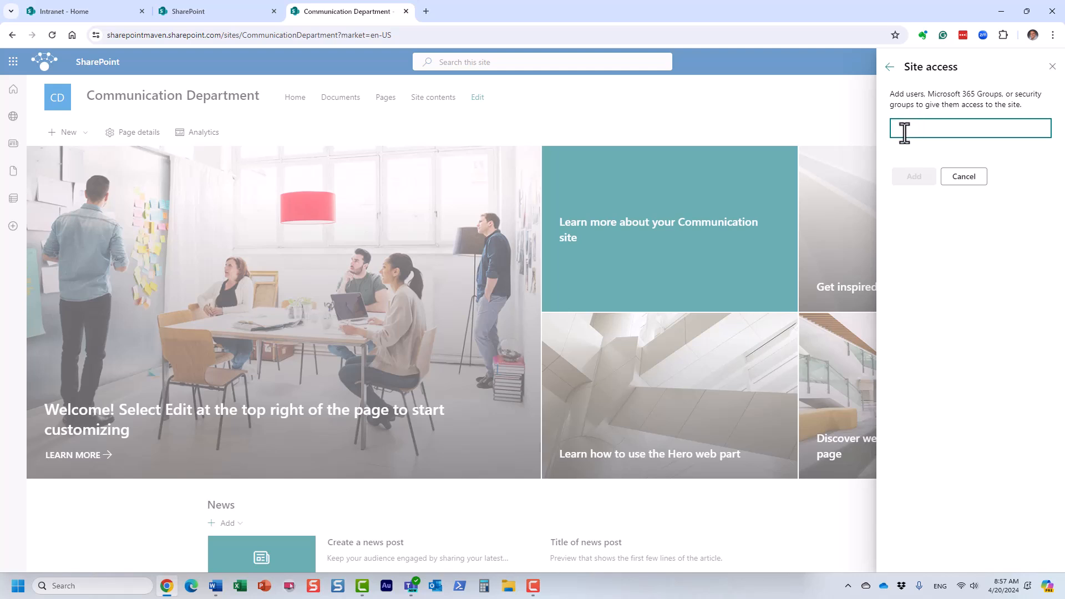
text(john)
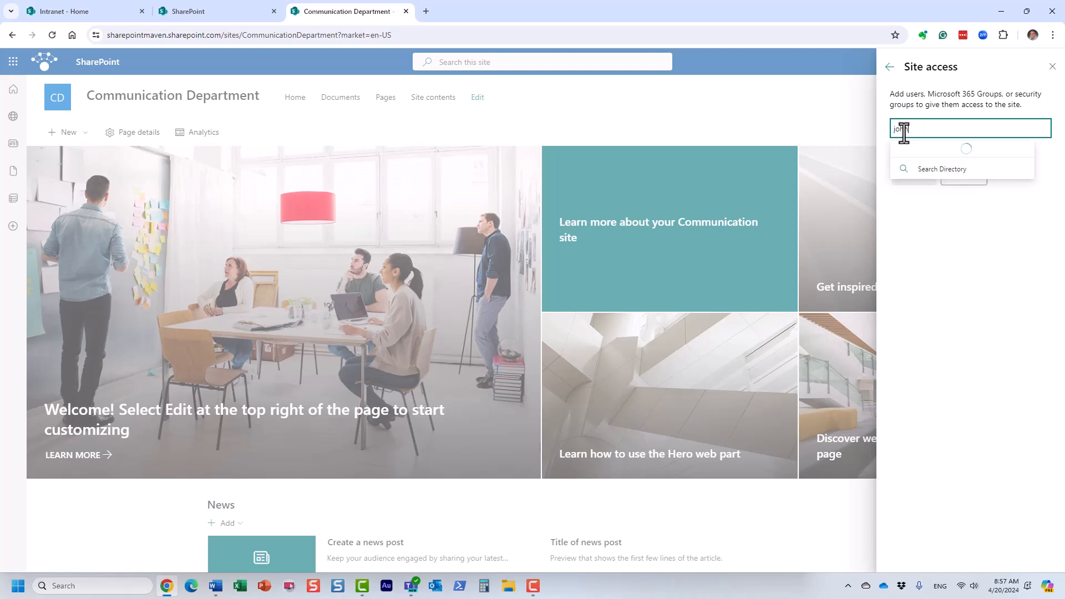
key(BackSpace)
key(BackSpace)
key(BackSpace)
key(BackSpace)
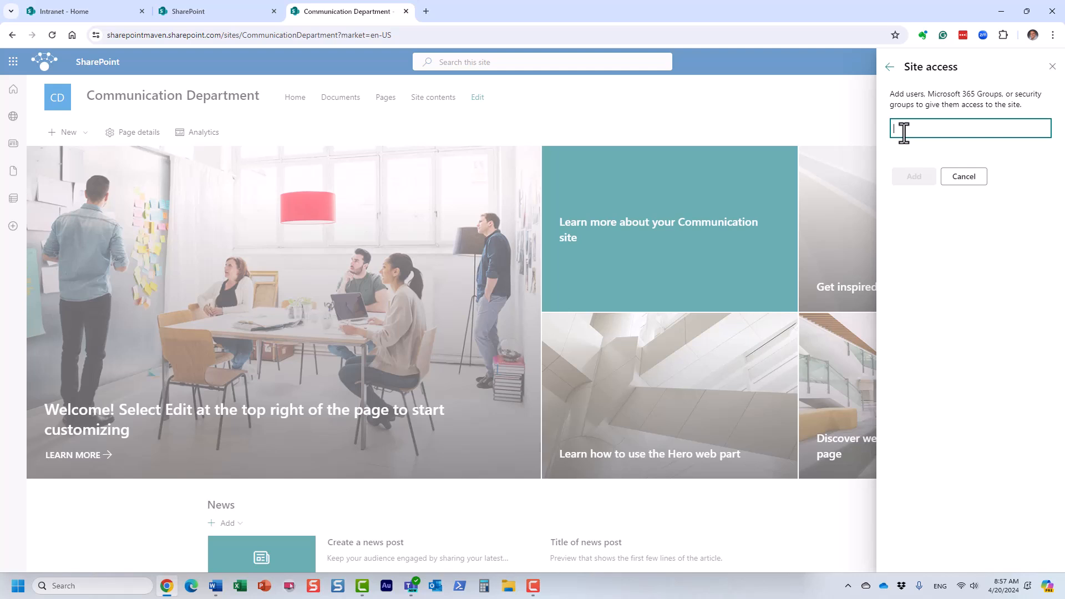
Share the site with Everyone except external users, granting Read permission without sending an email
text(every)
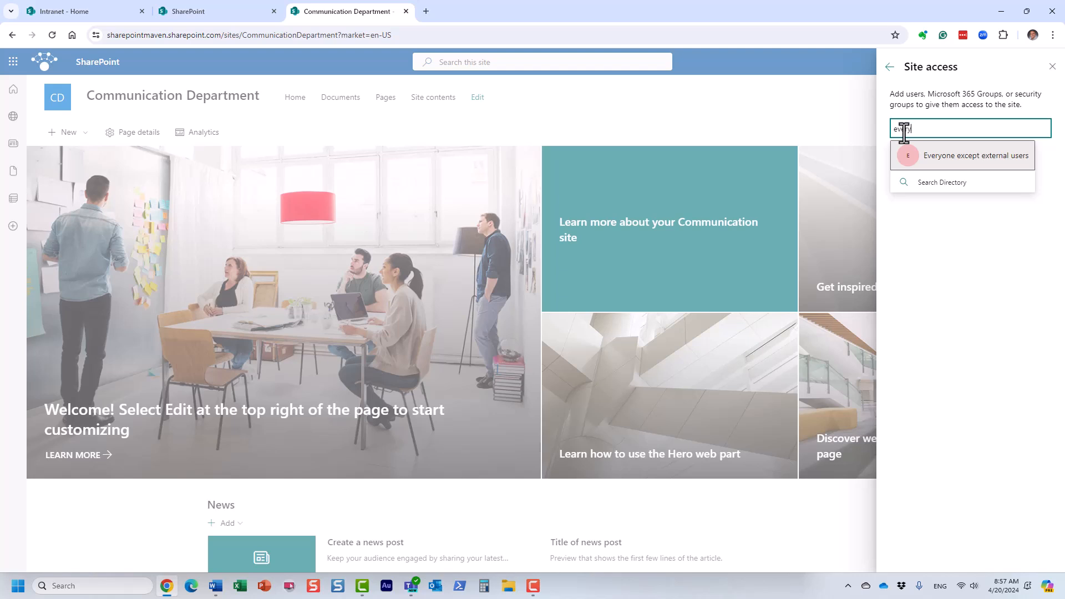
click(971, 161)
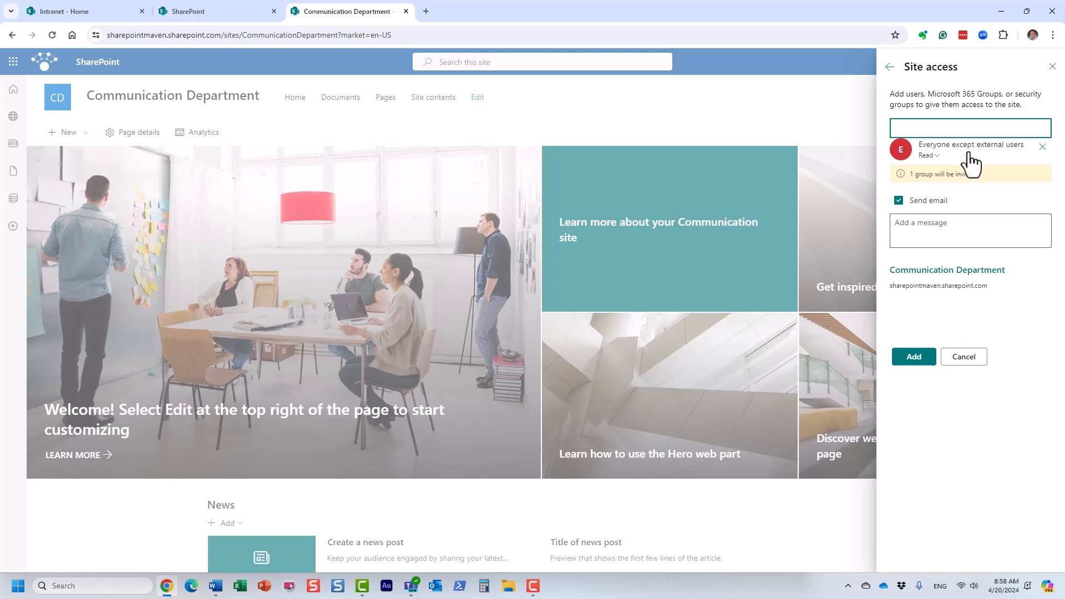
click(935, 158)
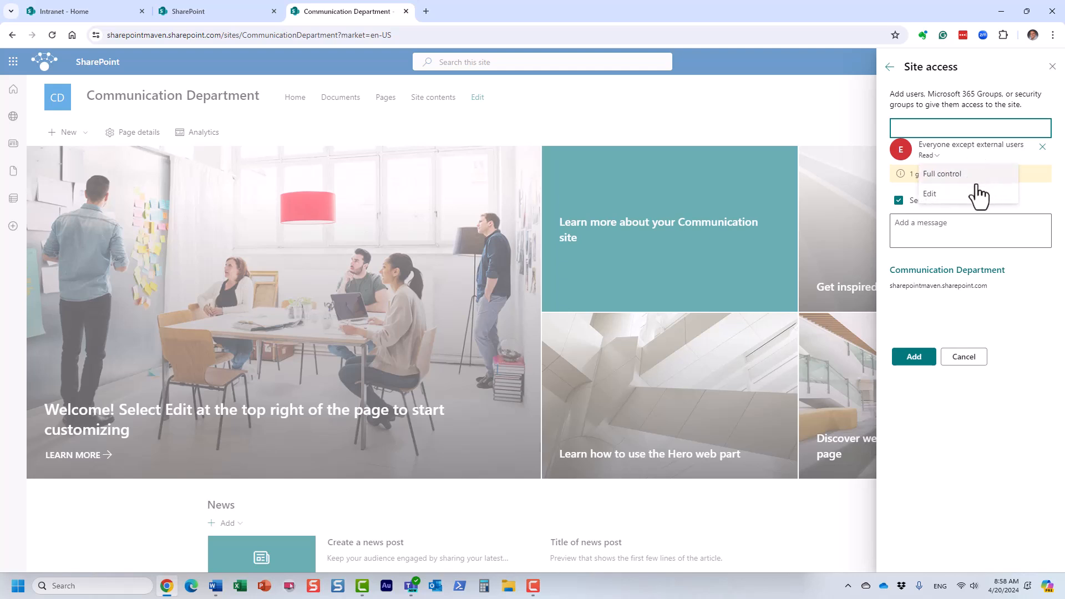
click(965, 160)
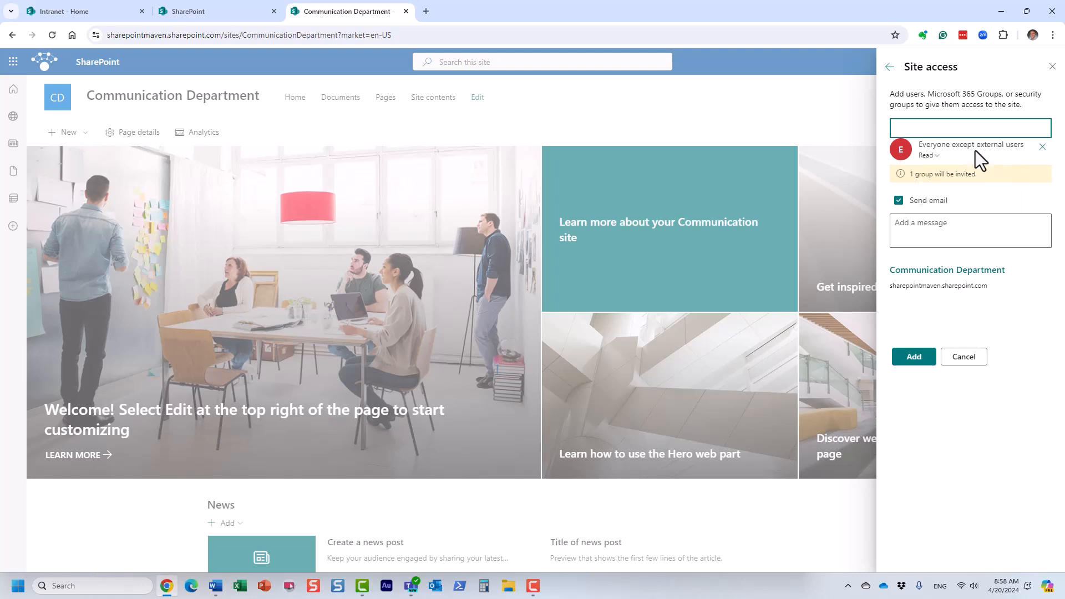
click(899, 203)
click(899, 203)
click(898, 201)
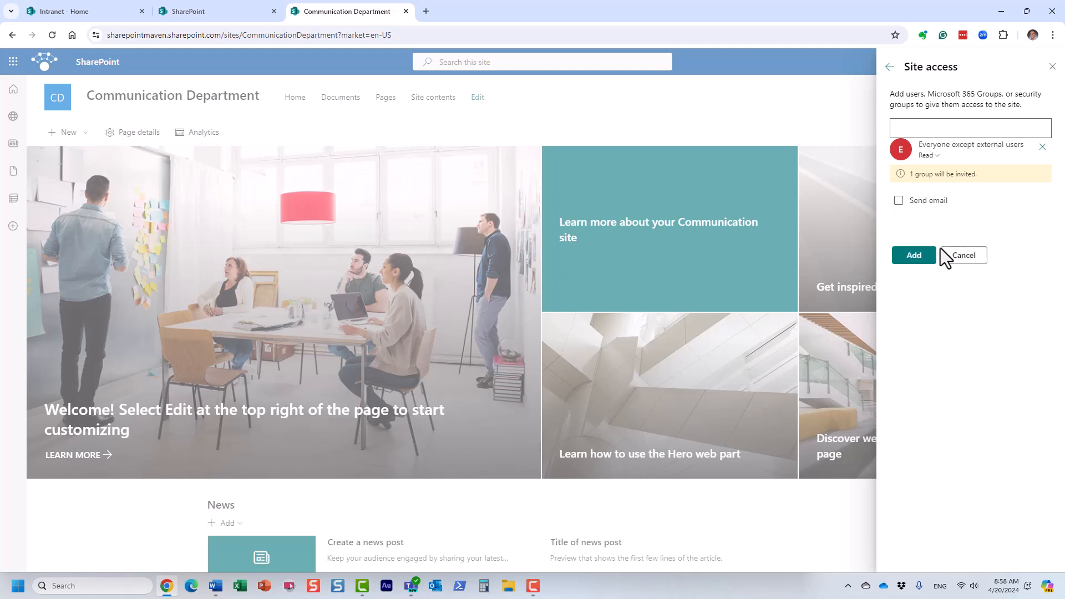
click(913, 256)
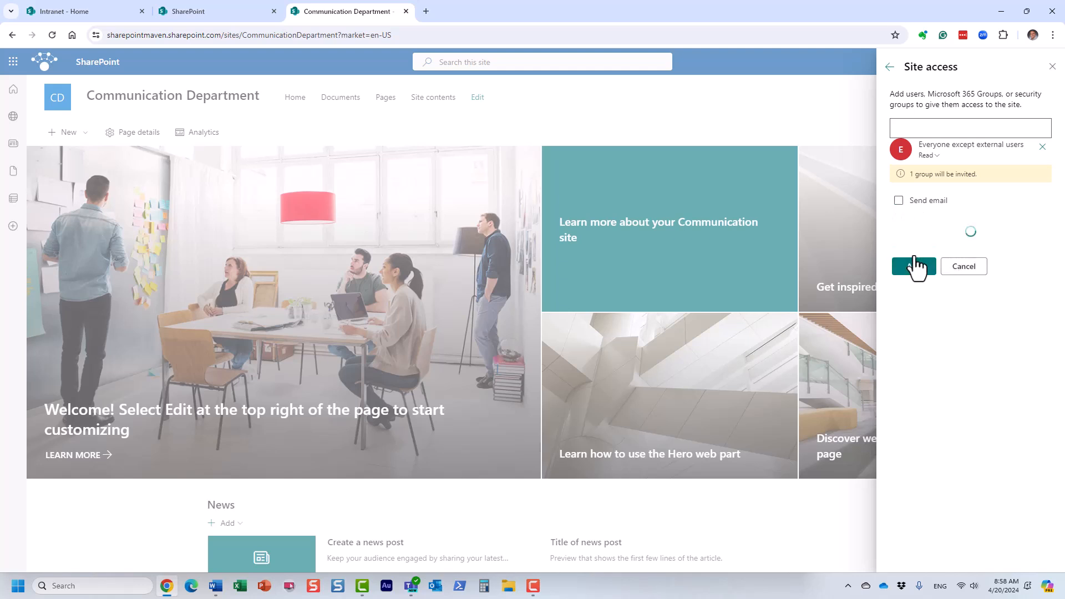
Review who belongs to the site's visitors, members and owners groups
click(926, 175)
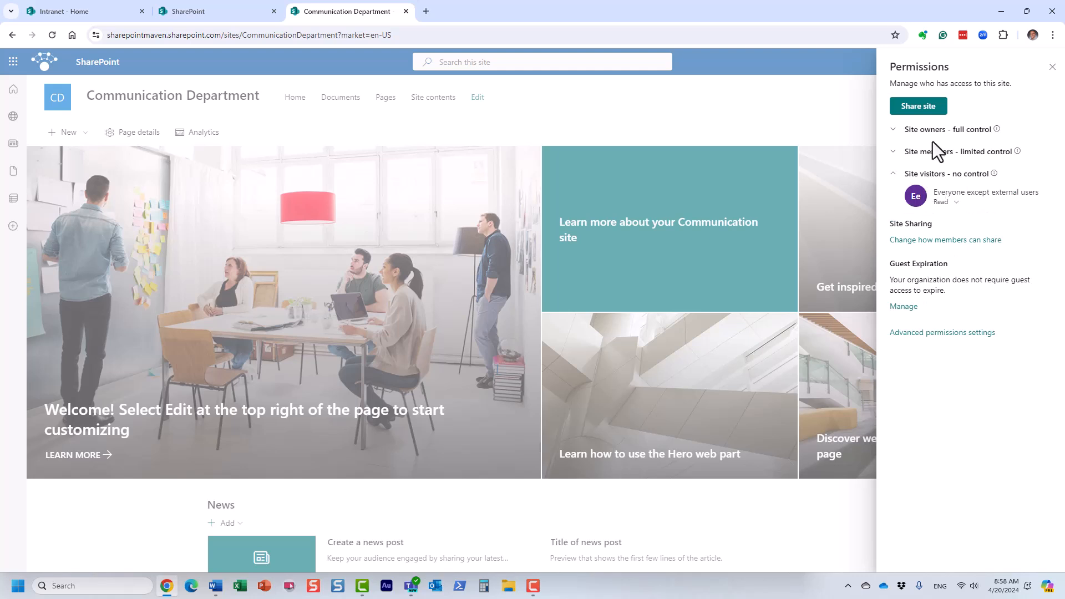
click(925, 152)
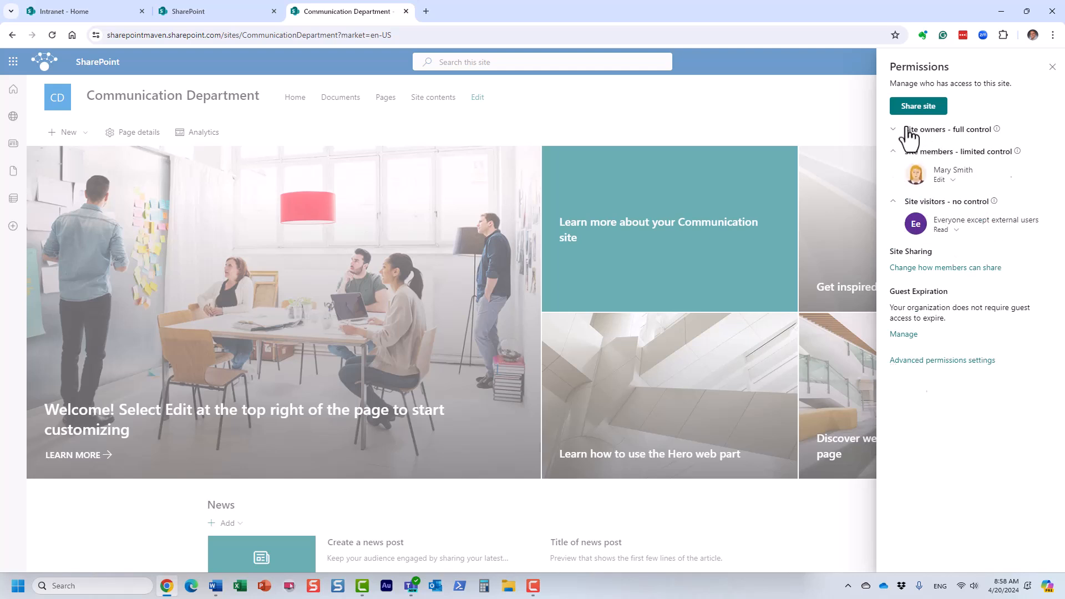
click(908, 131)
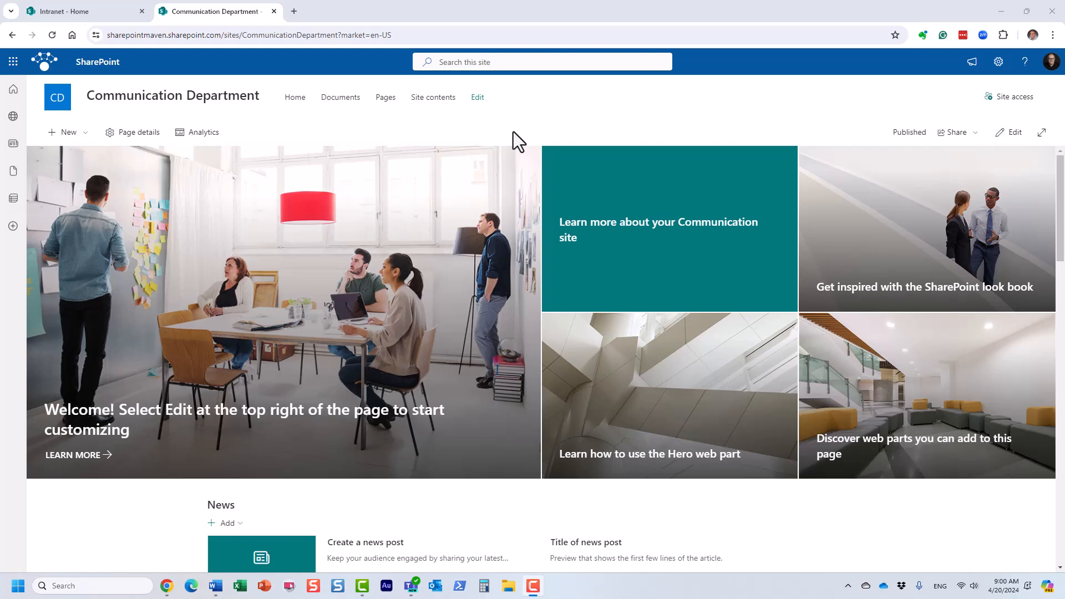
Put the home page into edit mode and add a three-column section below People profiles
drag(1060, 199, 1047, 243)
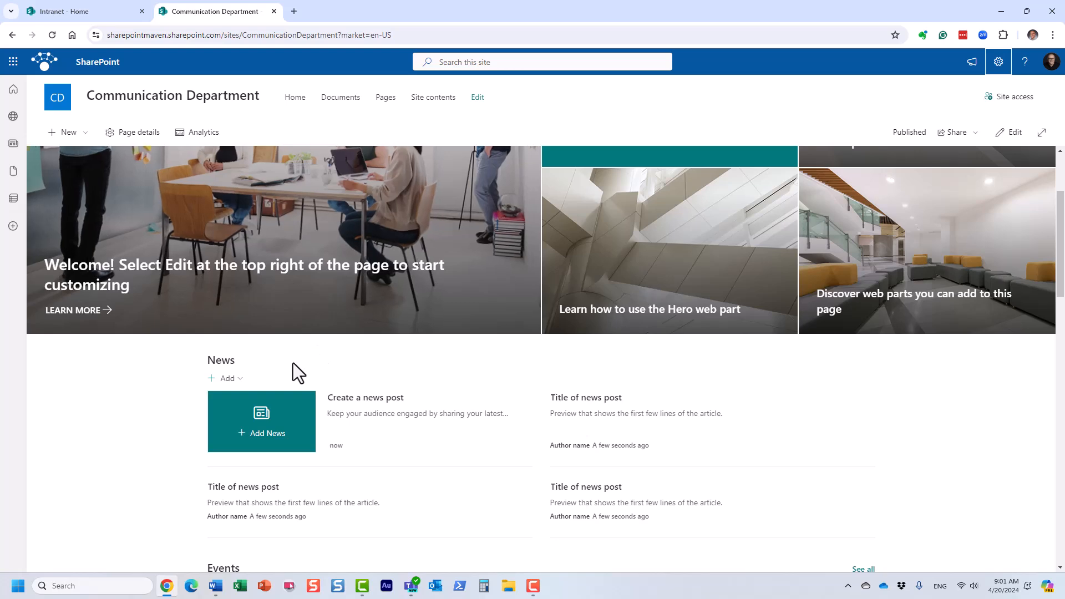
click(1013, 136)
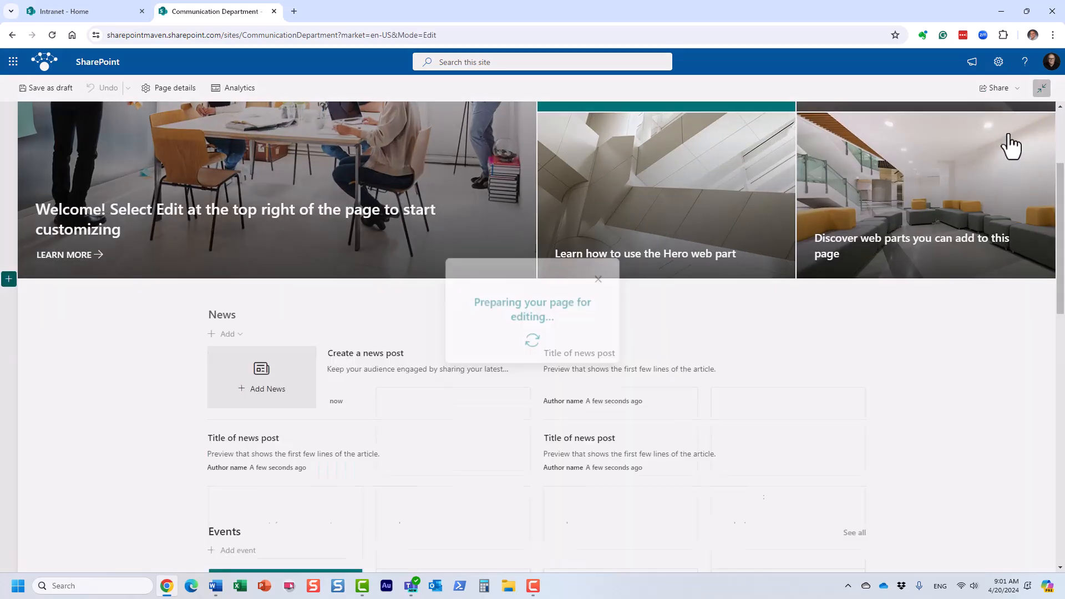
scroll(510, 342, down, 15)
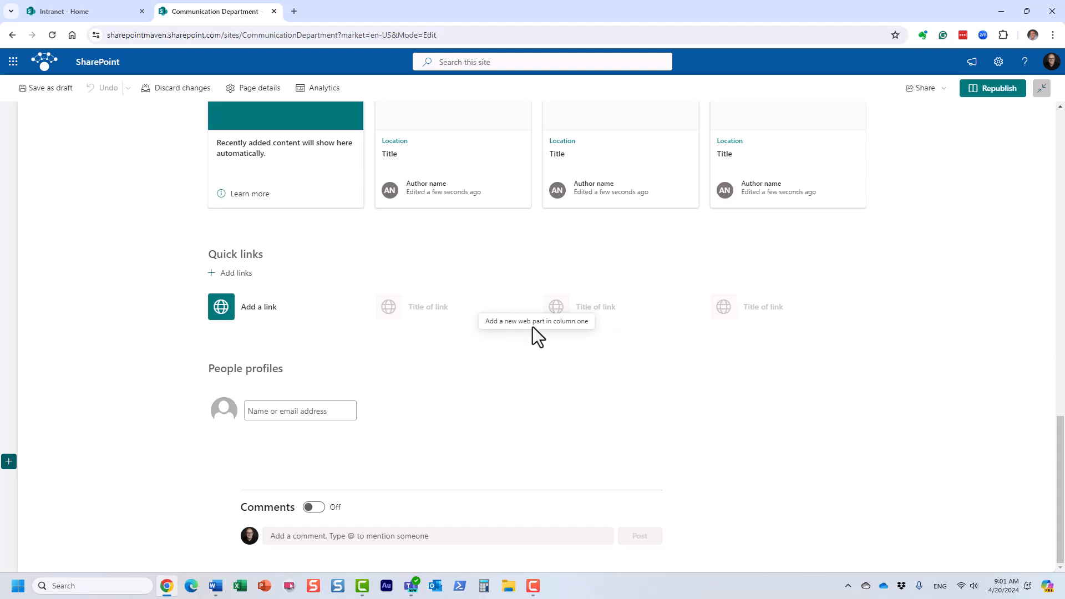
click(9, 461)
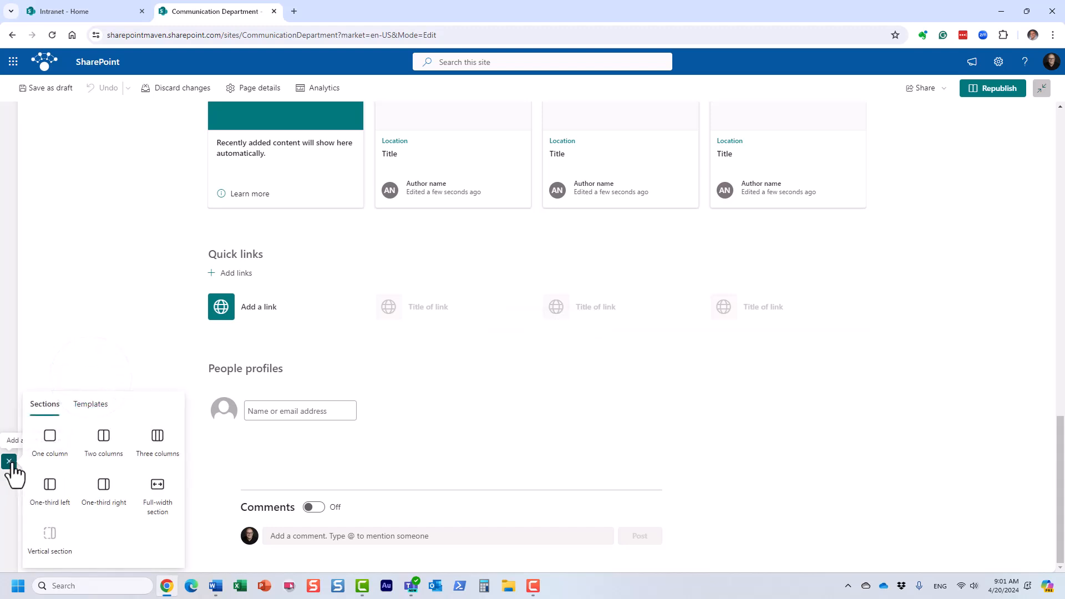
click(157, 451)
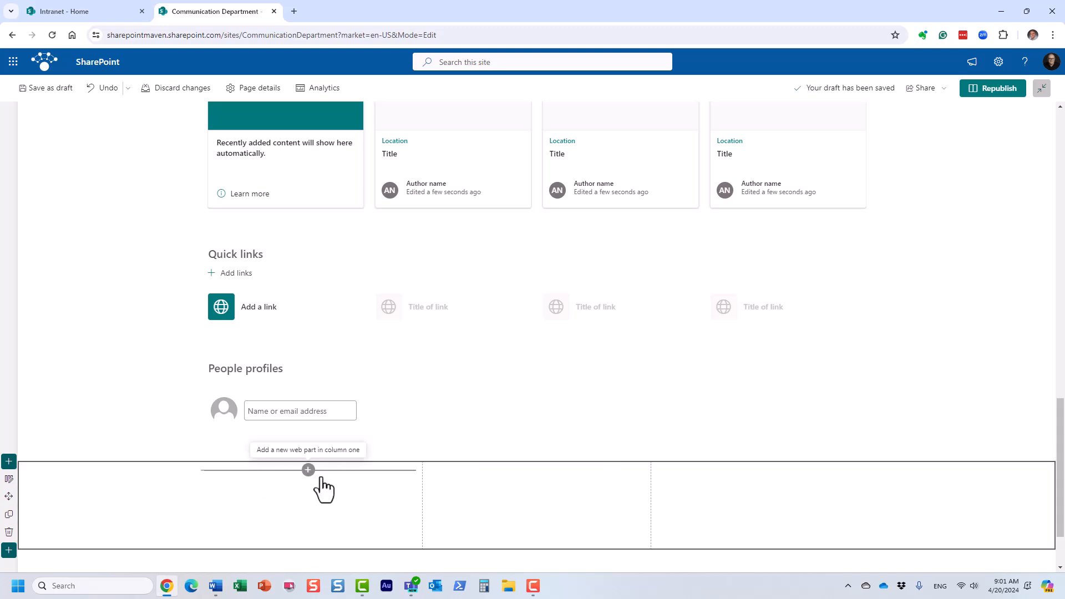
Add a News web part to the middle column of the new three-column section
click(537, 470)
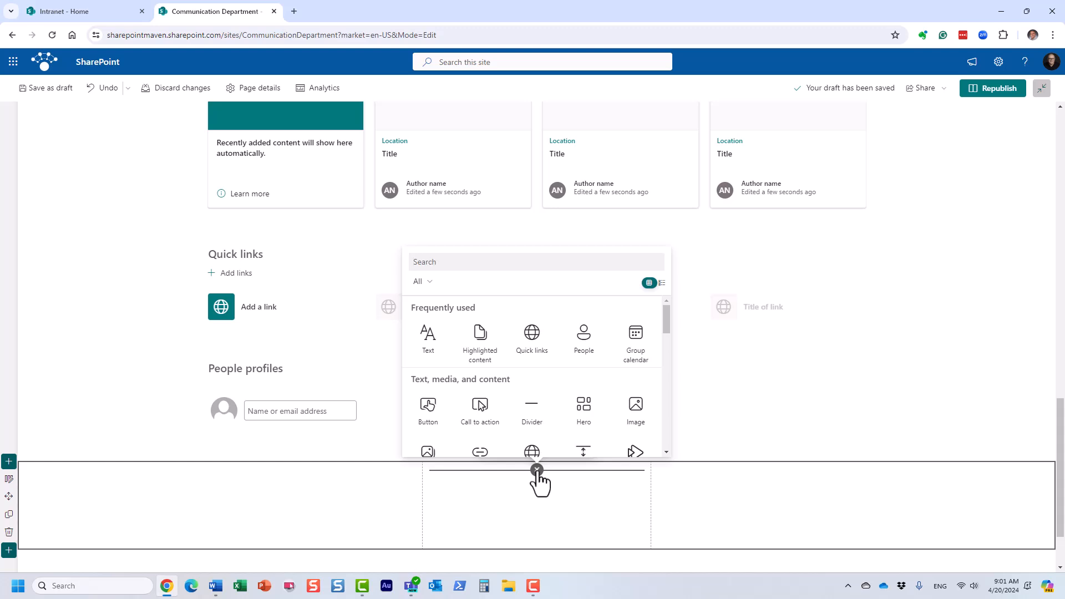
drag(664, 321, 668, 388)
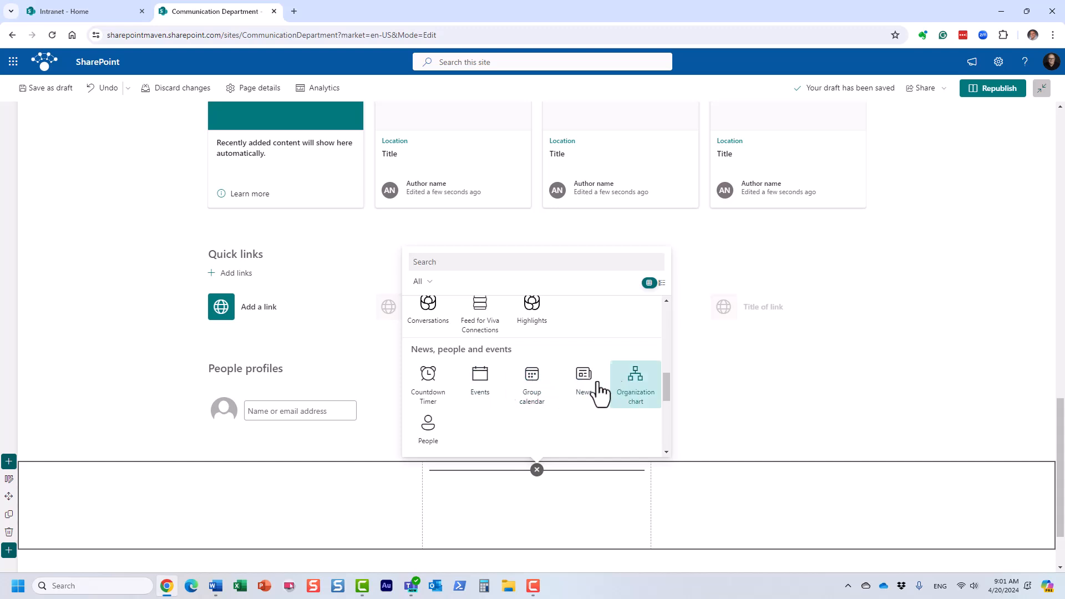
drag(666, 394, 661, 312)
click(473, 261)
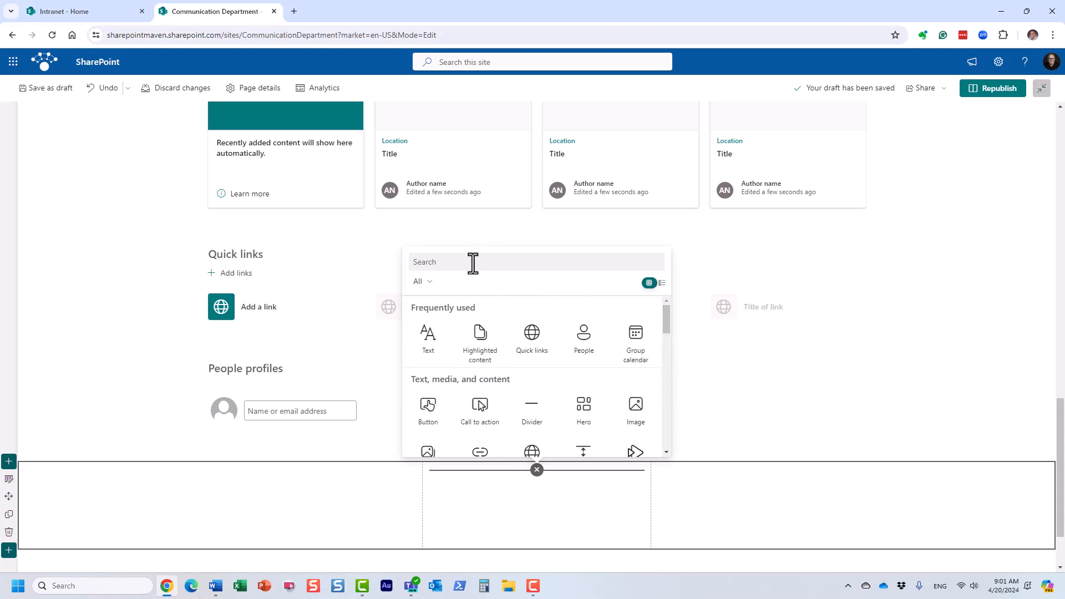
text(new)
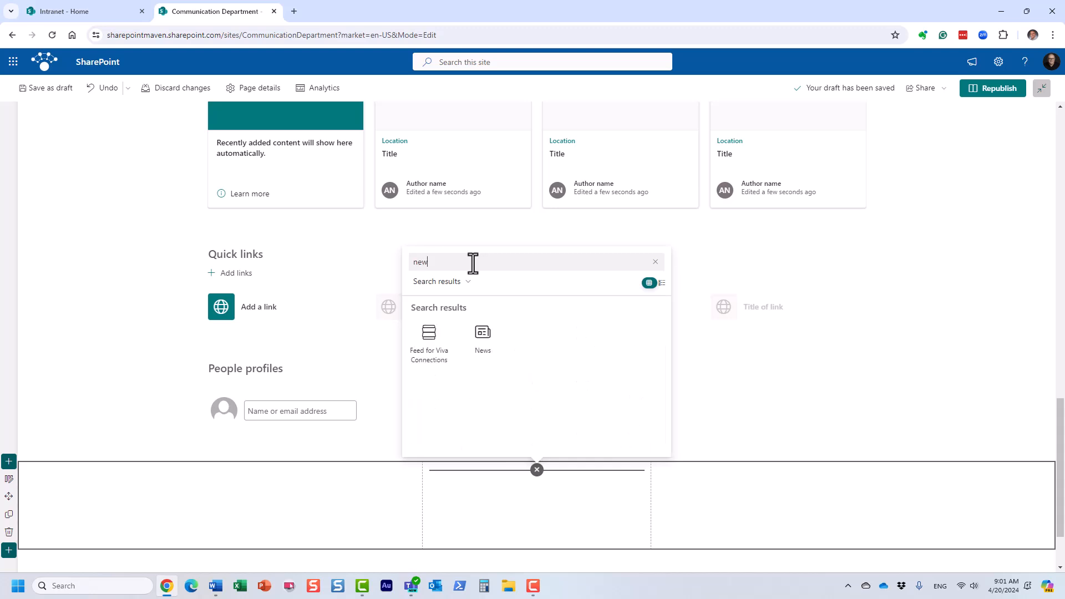
click(483, 352)
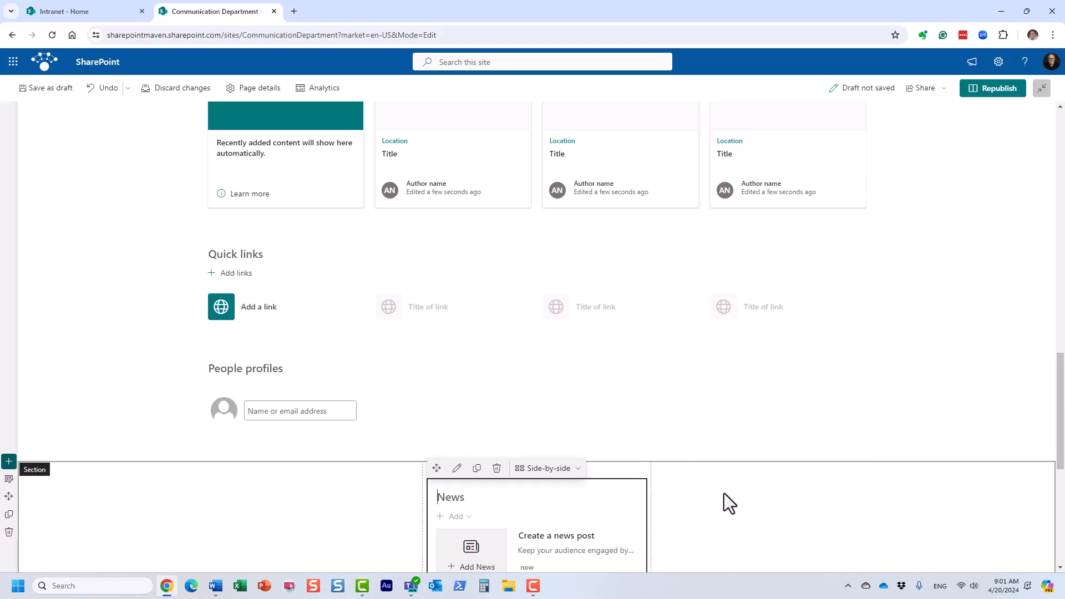
scroll(729, 503, down, 1)
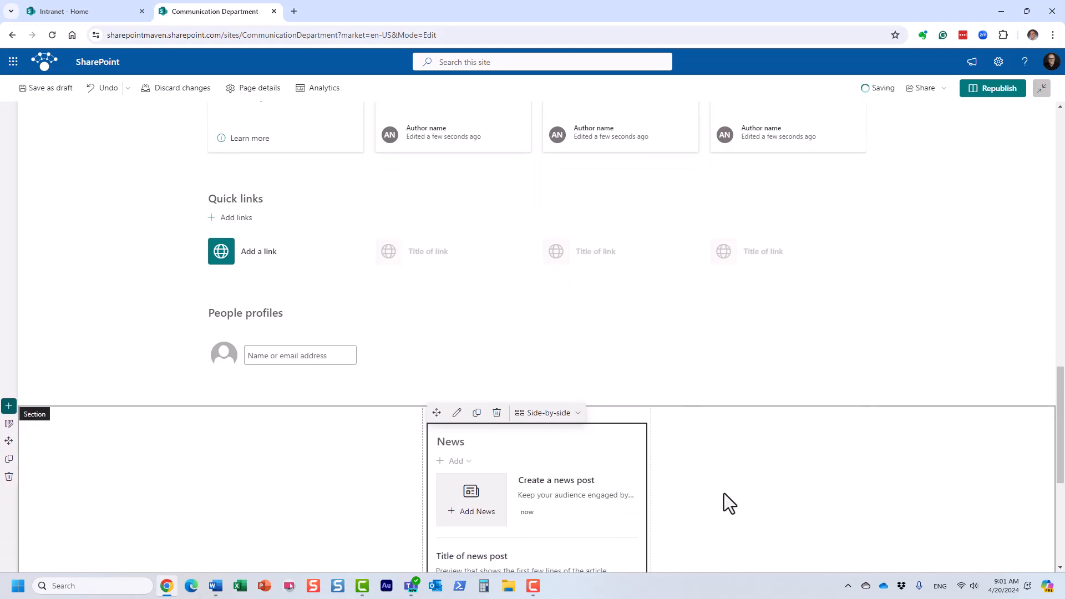
scroll(719, 474, down, 2)
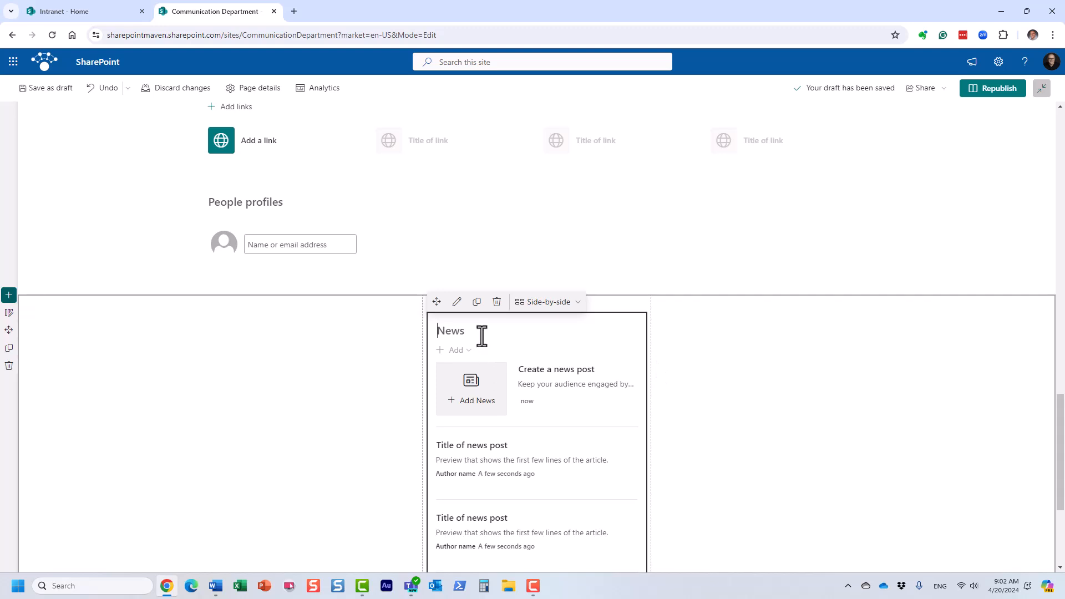
Open the News web part's settings and examine the news source options, leaving This site selected
click(457, 302)
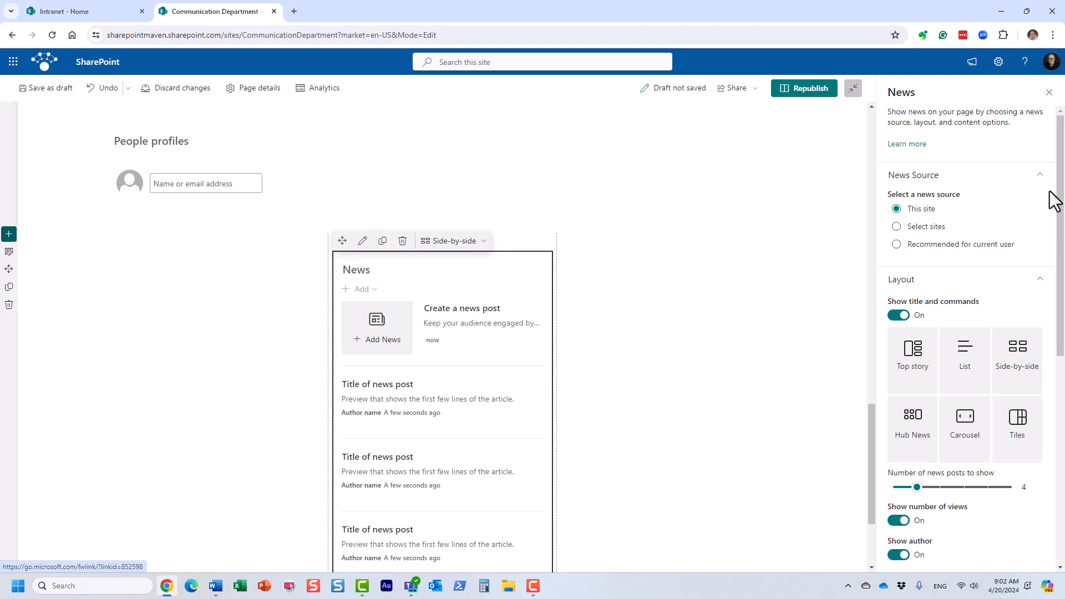
drag(1059, 209, 1045, 189)
scroll(1047, 191, down, 3)
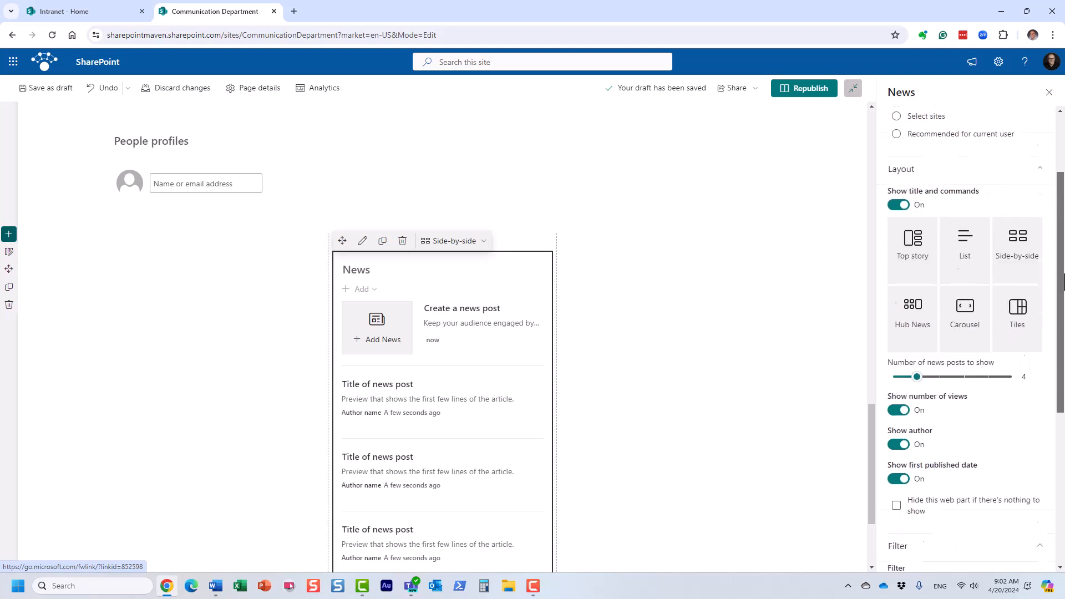
drag(1059, 339, 1059, 232)
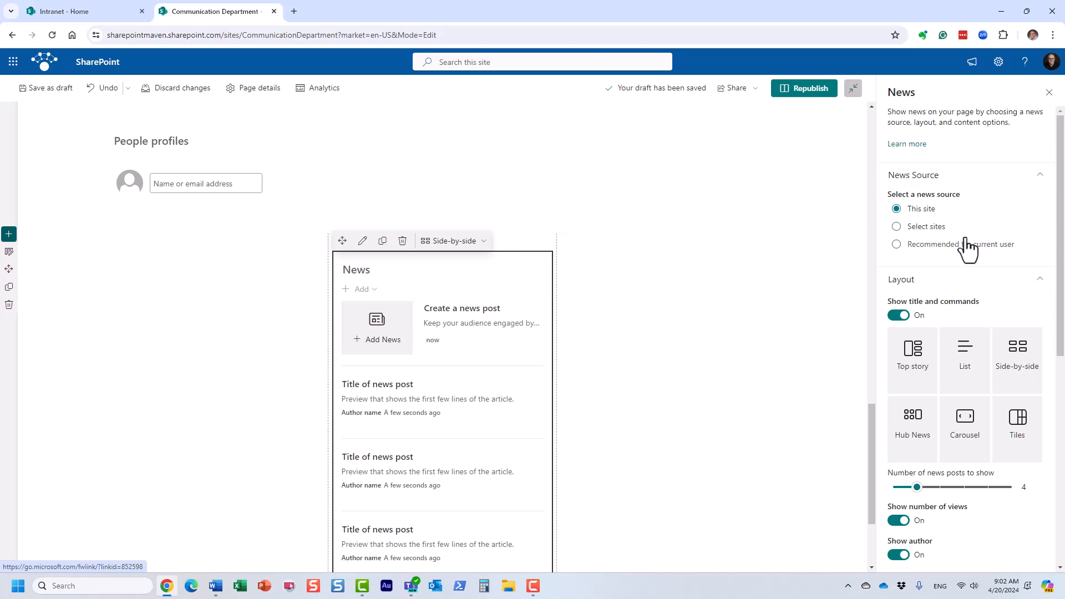
click(896, 228)
click(896, 209)
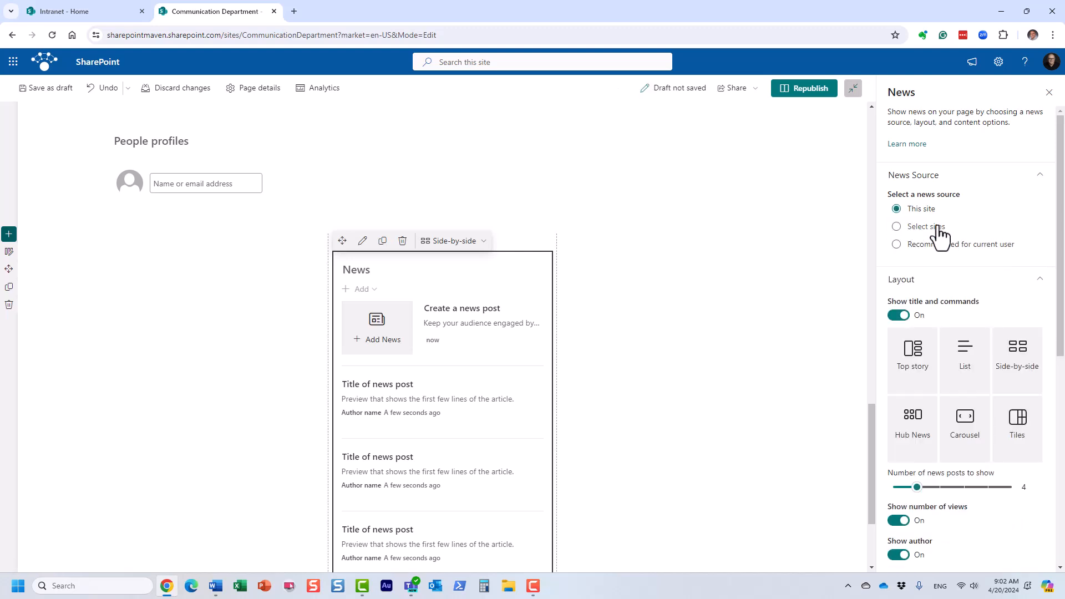
Try the Top story, Hub News, Carousel and List layouts for the News web part, then return to Side-by-side
scroll(976, 288, down, 2)
click(930, 319)
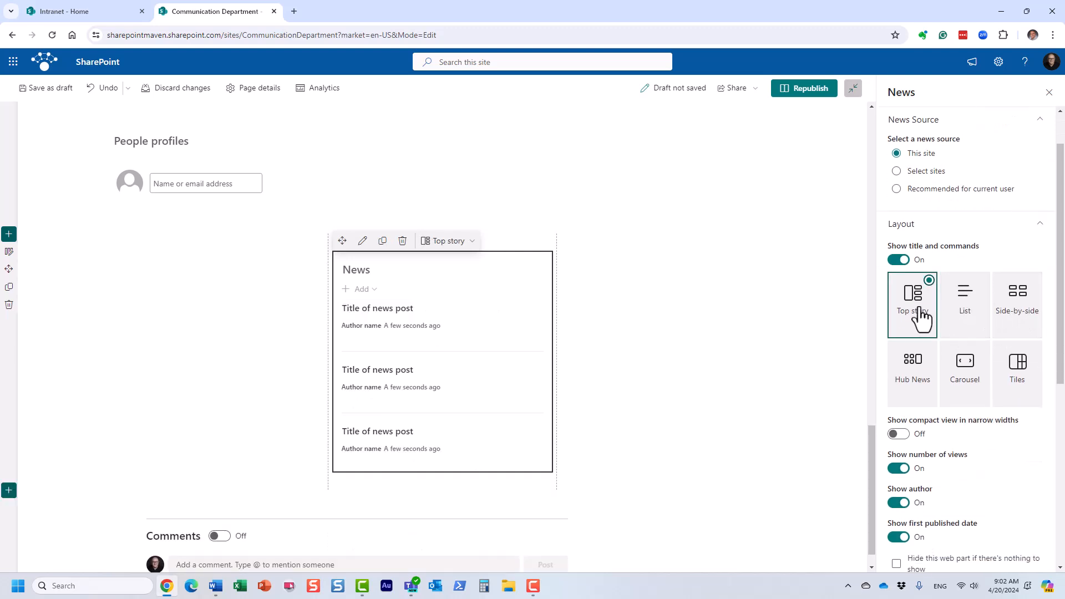
click(1001, 327)
click(914, 372)
click(973, 382)
click(958, 323)
click(923, 307)
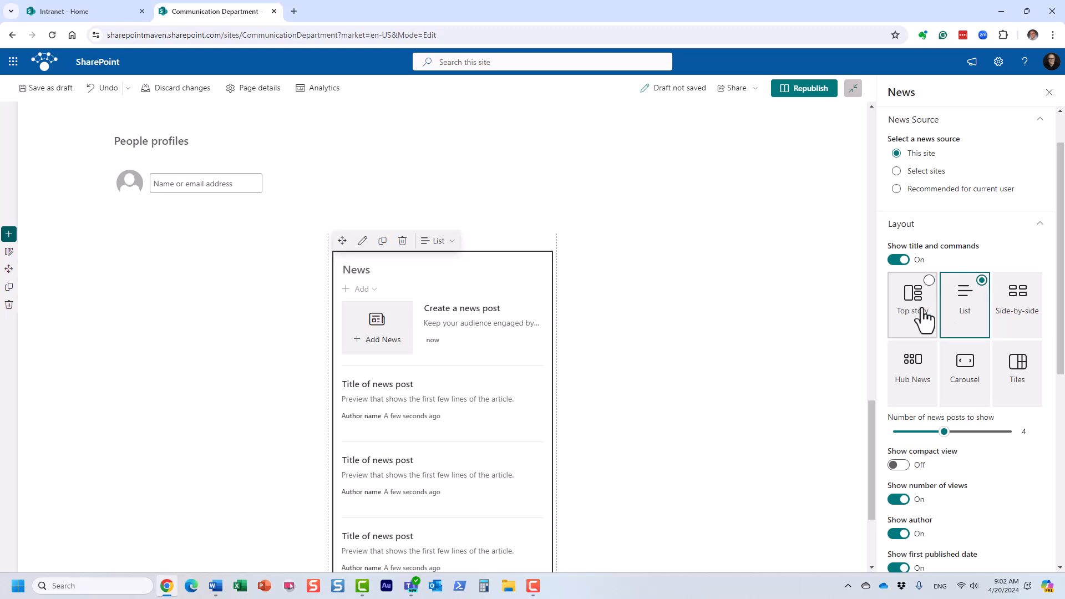
click(1004, 316)
Examine the News web part's author display, filter, audience targeting and news order options, leaving Show author on
scroll(950, 328, down, 2)
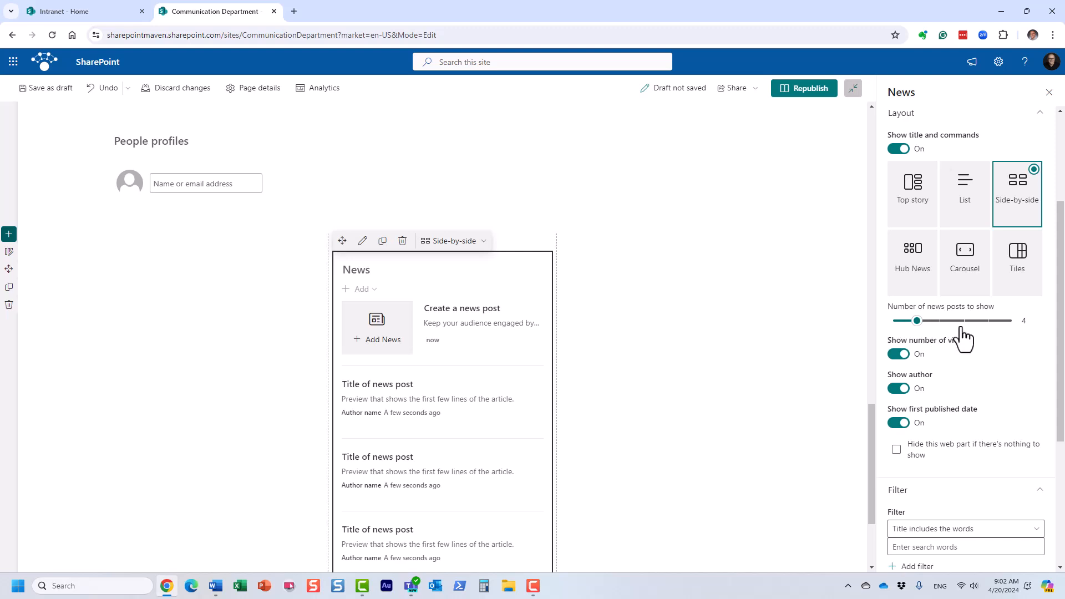
click(900, 388)
click(899, 389)
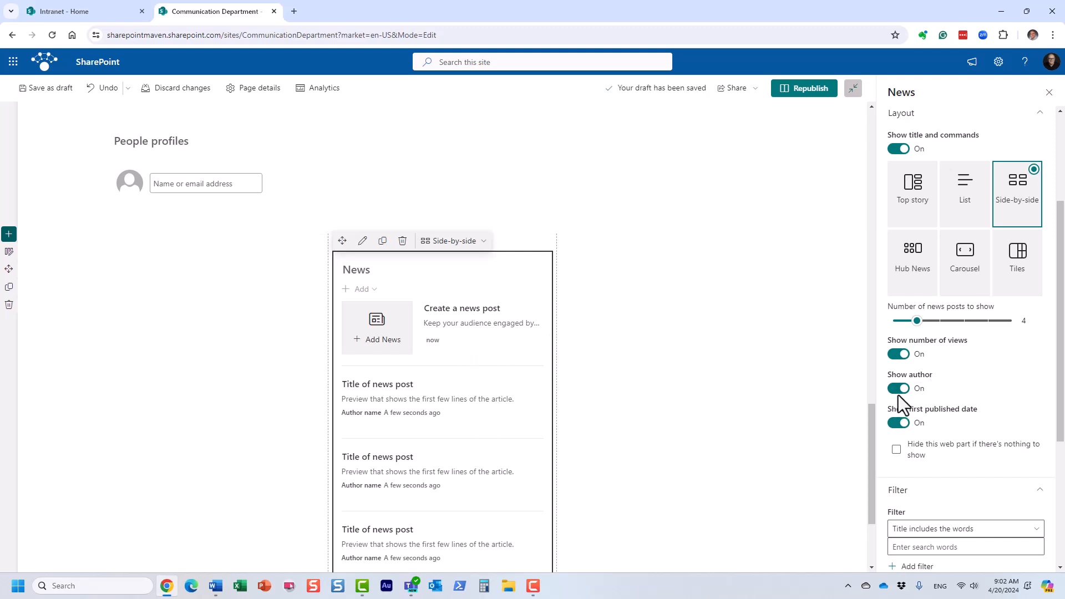
scroll(950, 407, down, 2)
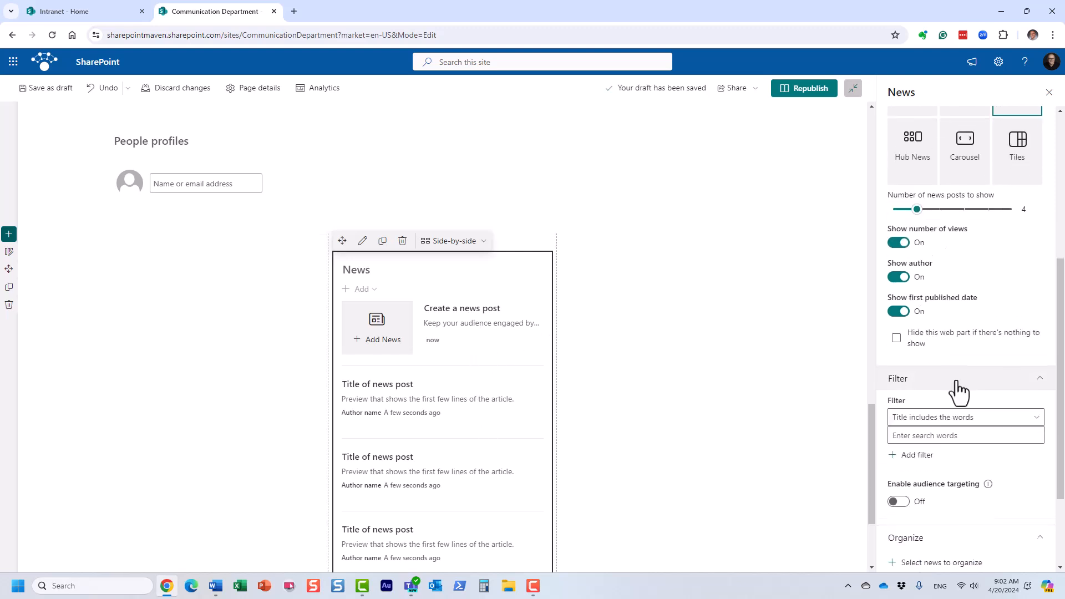
scroll(958, 377, down, 3)
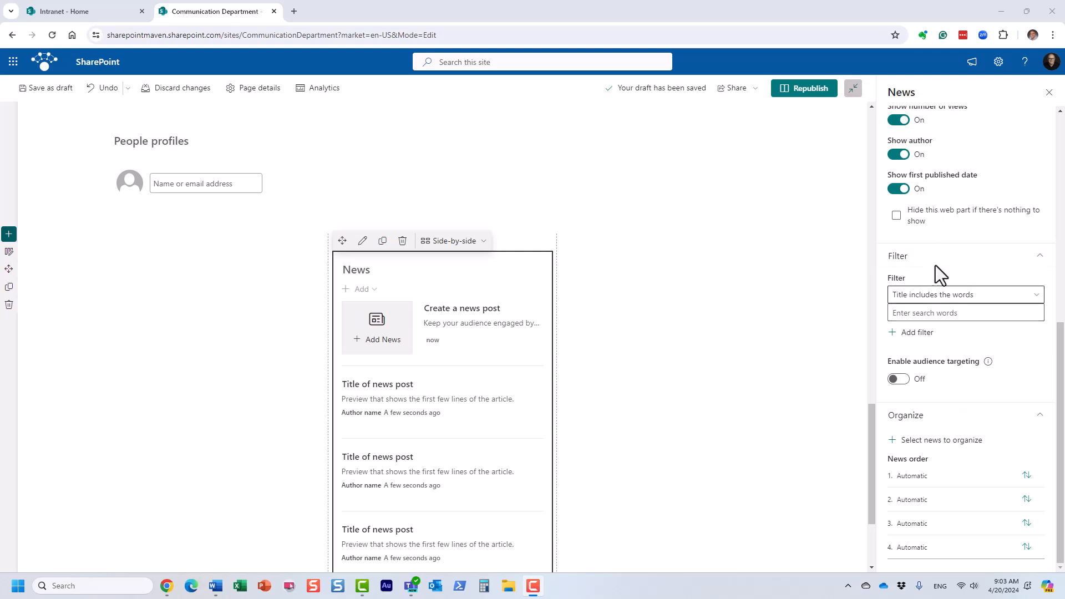
scroll(967, 364, up, 7)
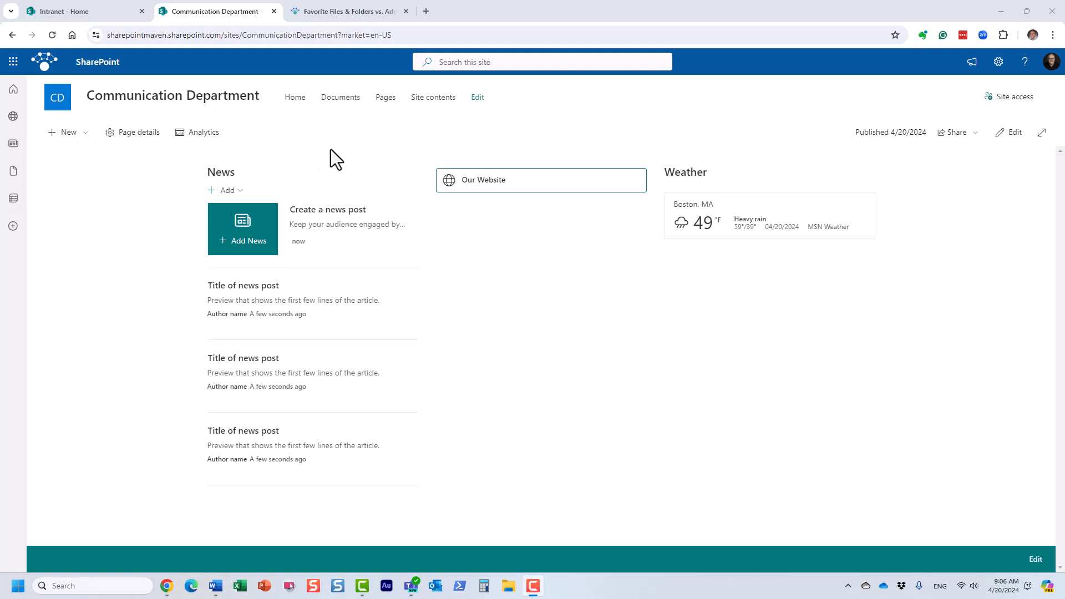
Post a news link to the SharePoint Maven article on Favorite Files & Folders vs. Add Shortcut to OneDrive, using its copied URL
click(238, 190)
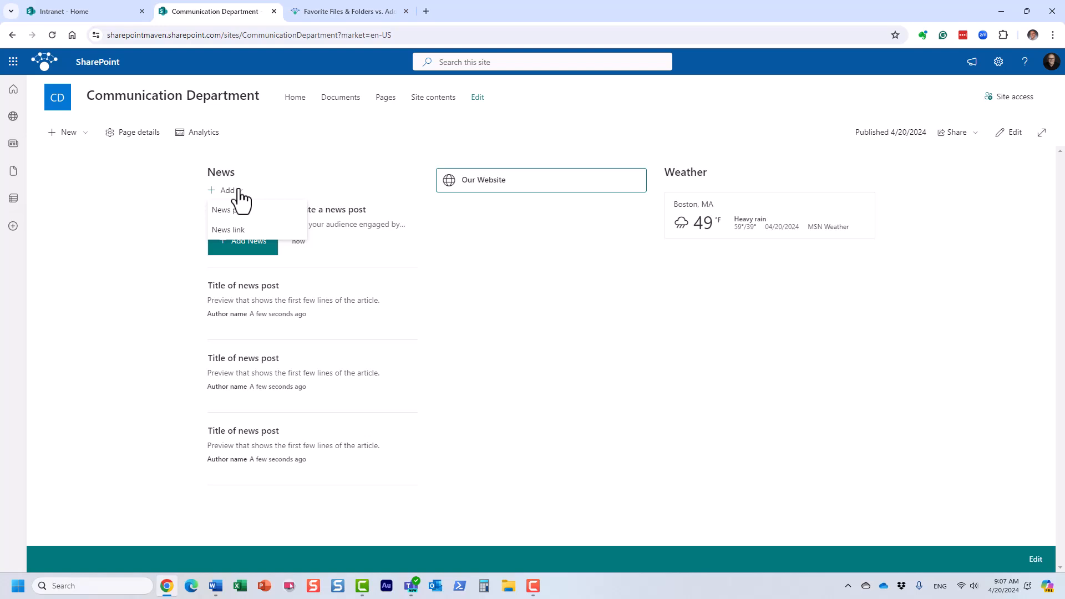
click(247, 232)
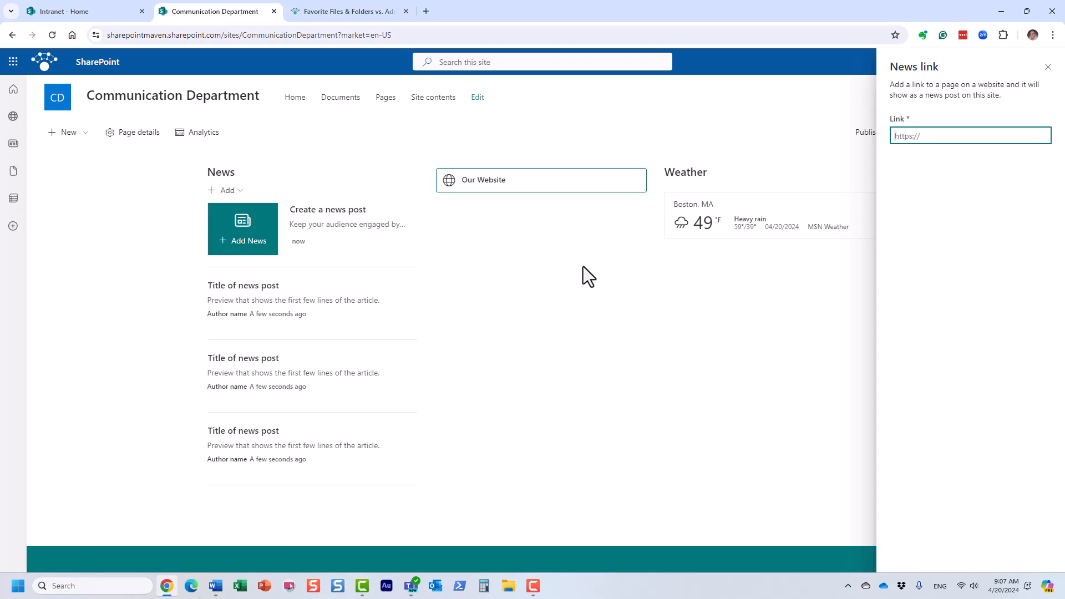
click(328, 12)
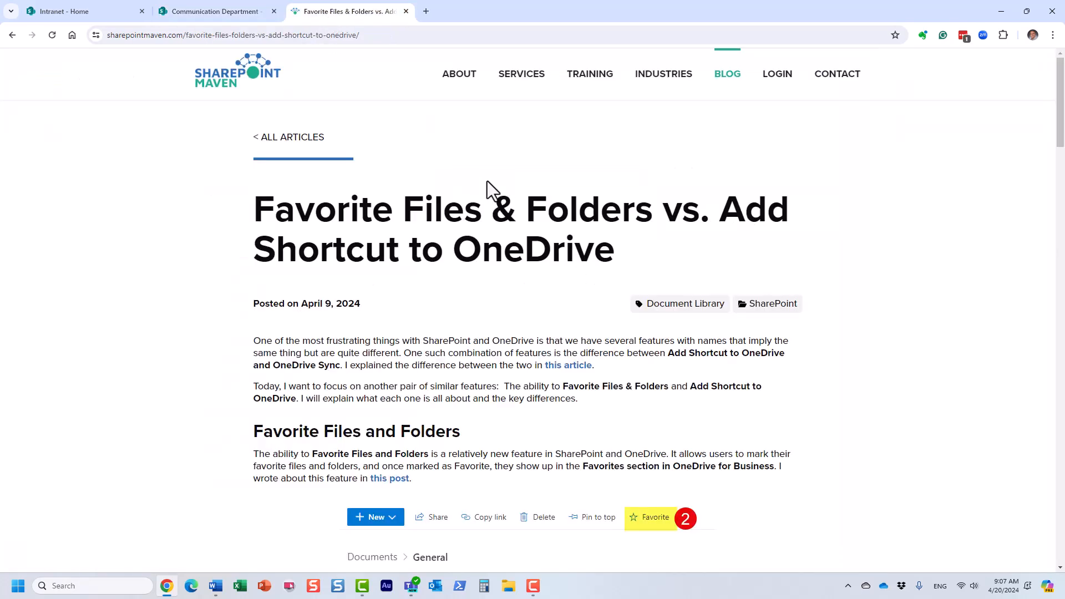
click(363, 35)
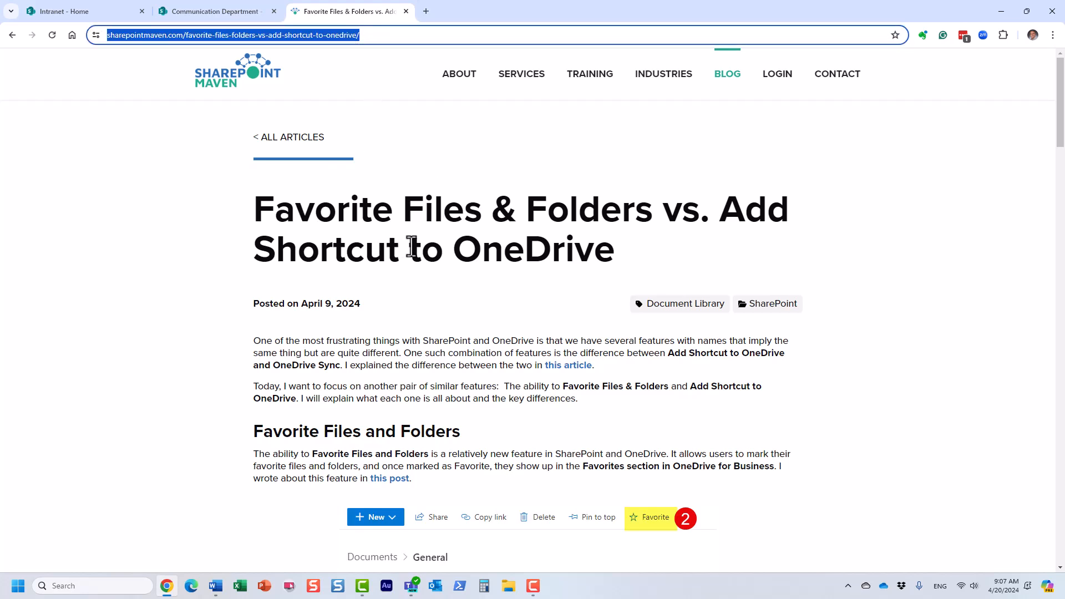
click(233, 16)
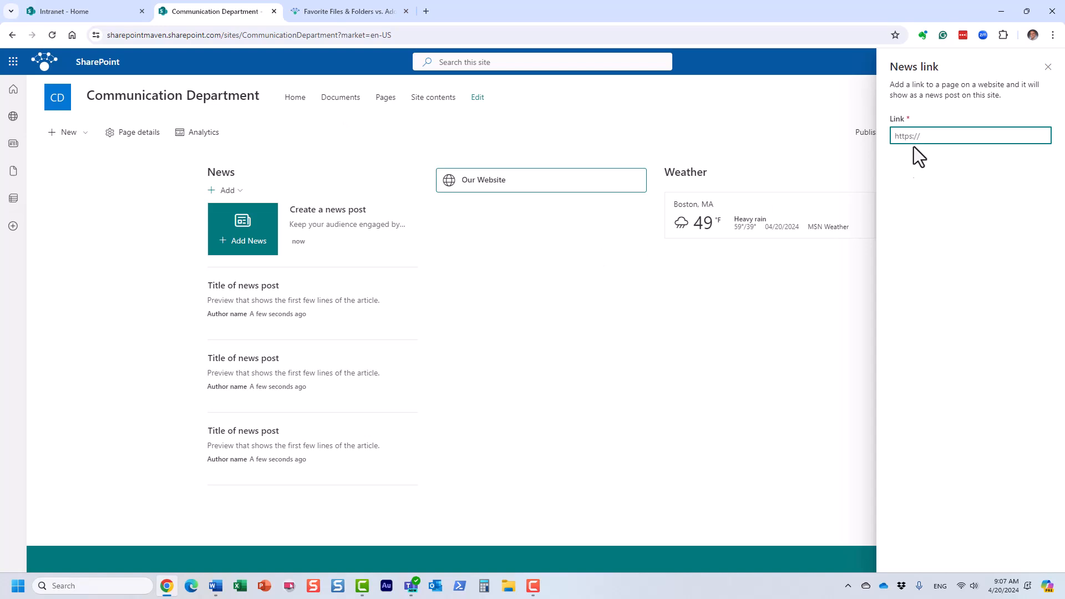
key(ctrl+v)
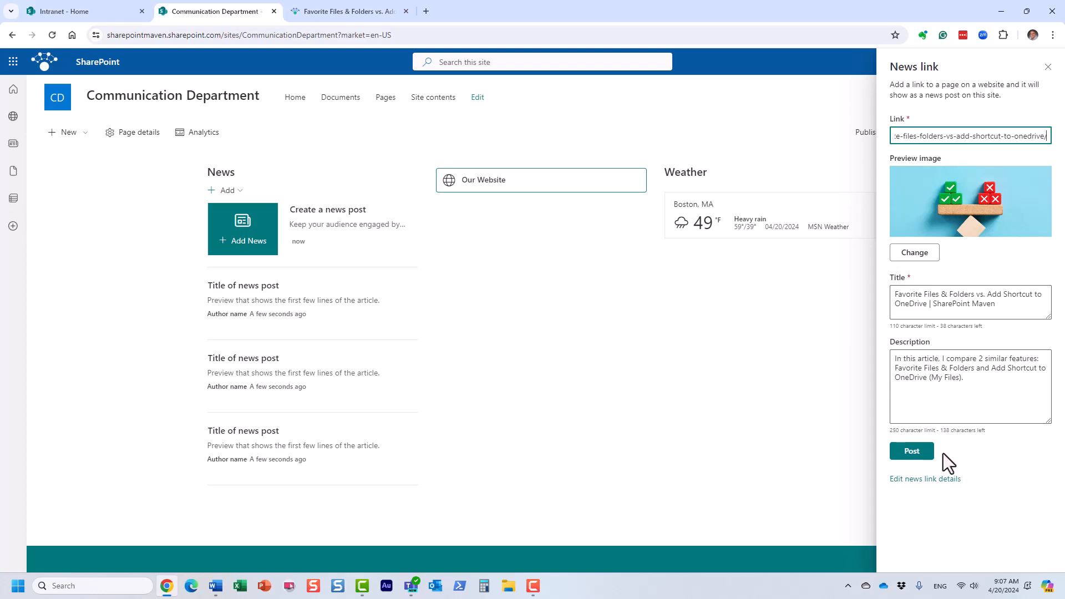
click(912, 451)
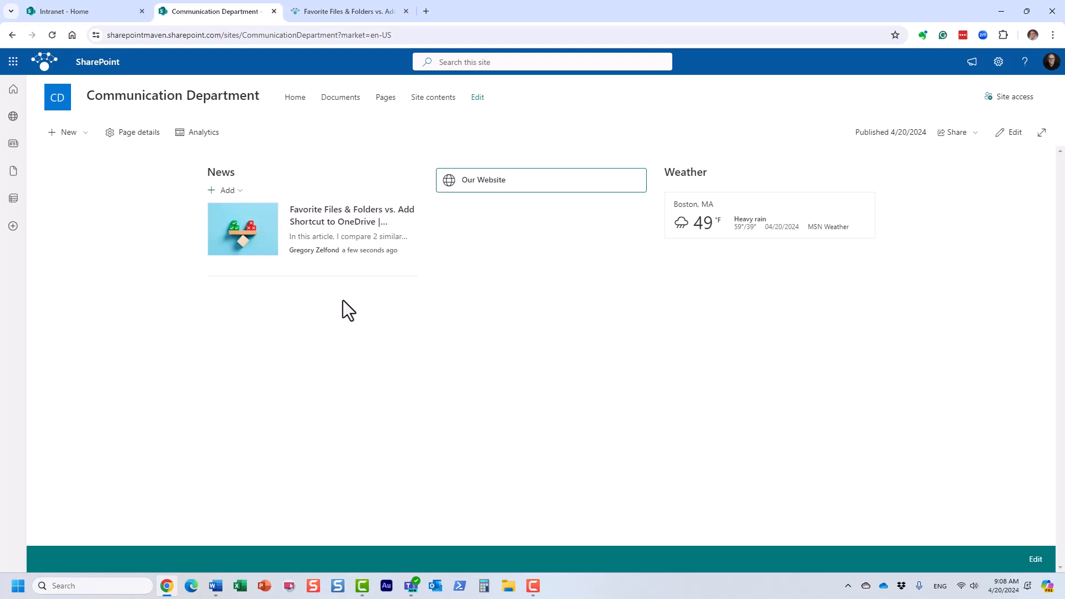
Create a news post from the standard Blank template
click(239, 198)
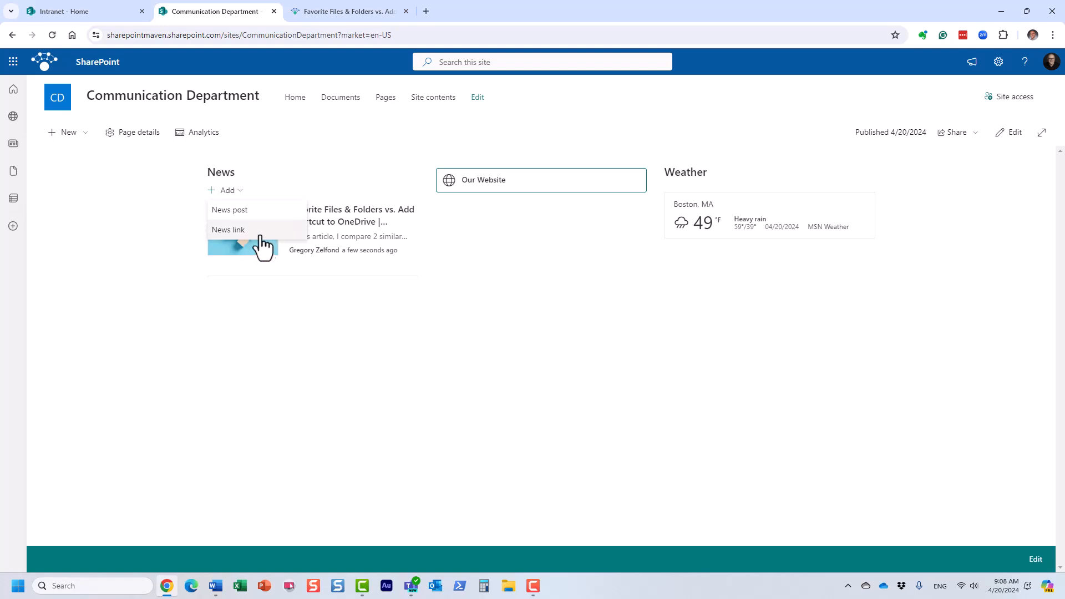
click(468, 299)
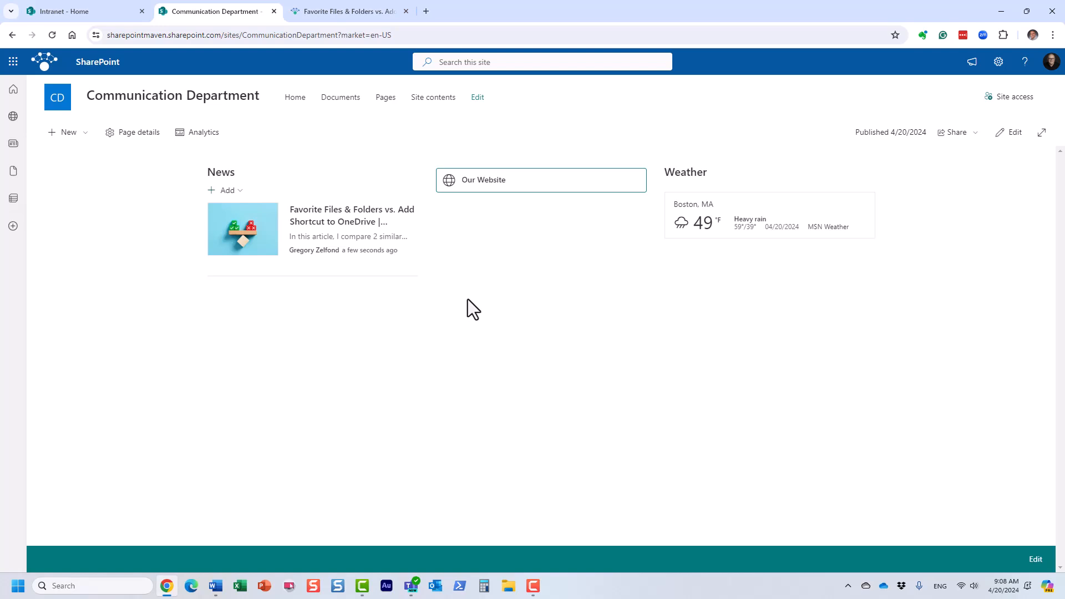
click(232, 191)
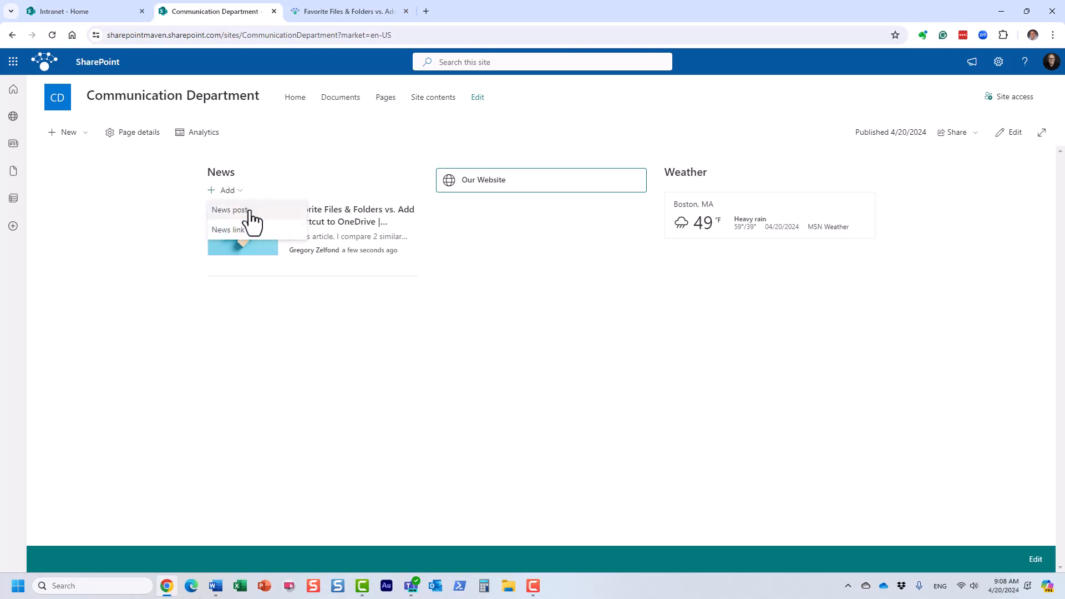
click(252, 221)
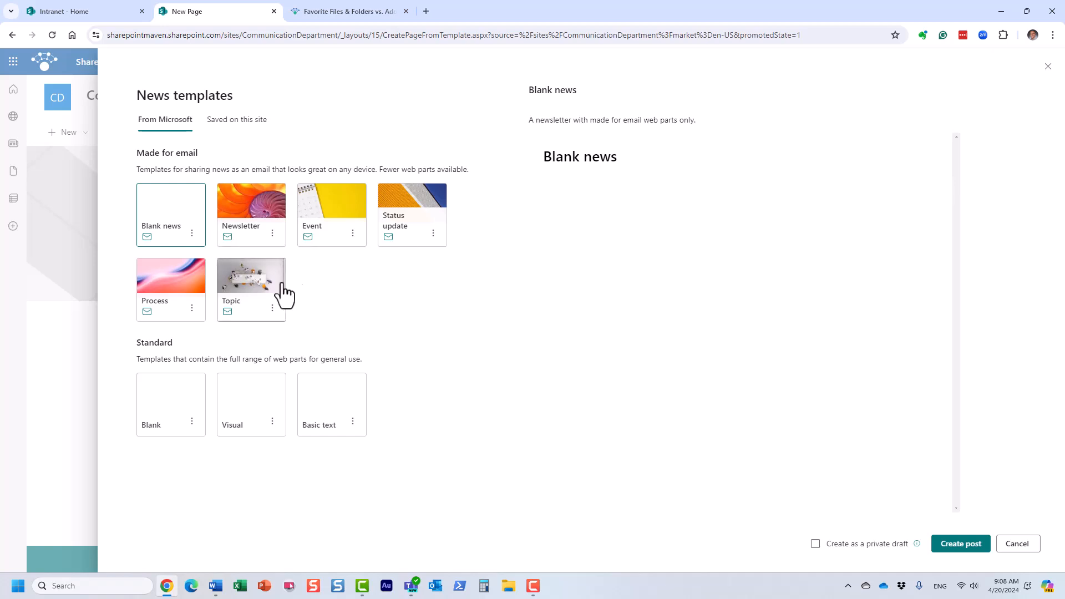
click(181, 404)
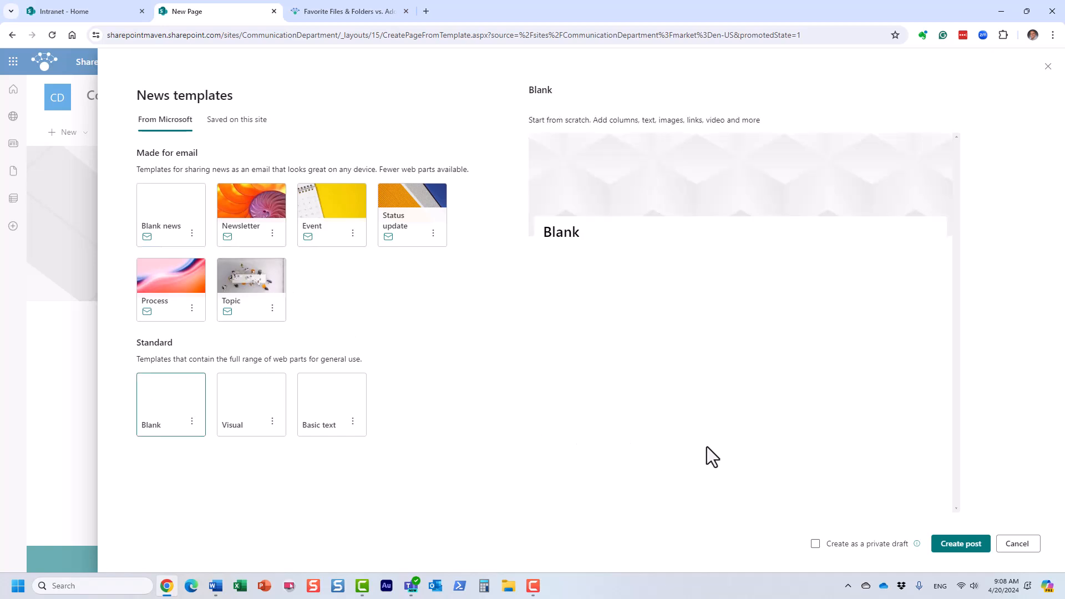
click(950, 546)
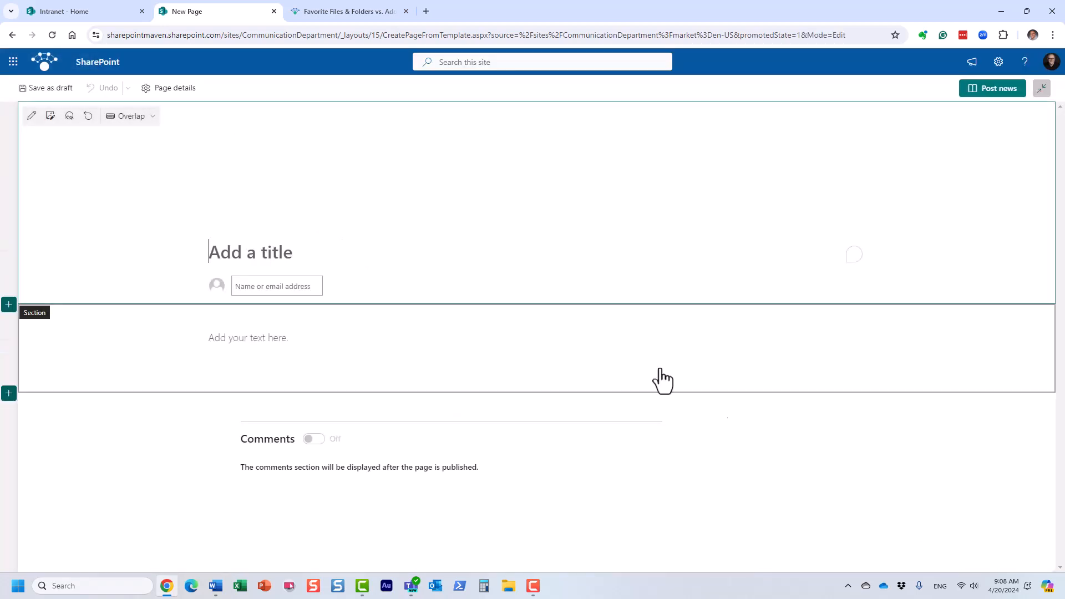
Title the news post "Some News" and enter "Hello" as its body text
text(S)
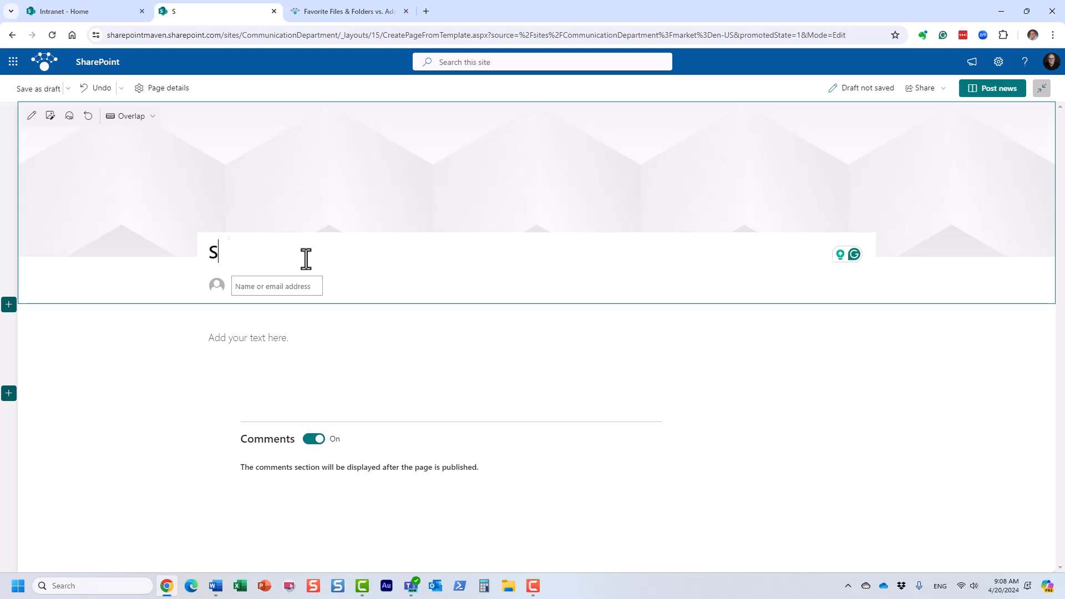
text(ome News)
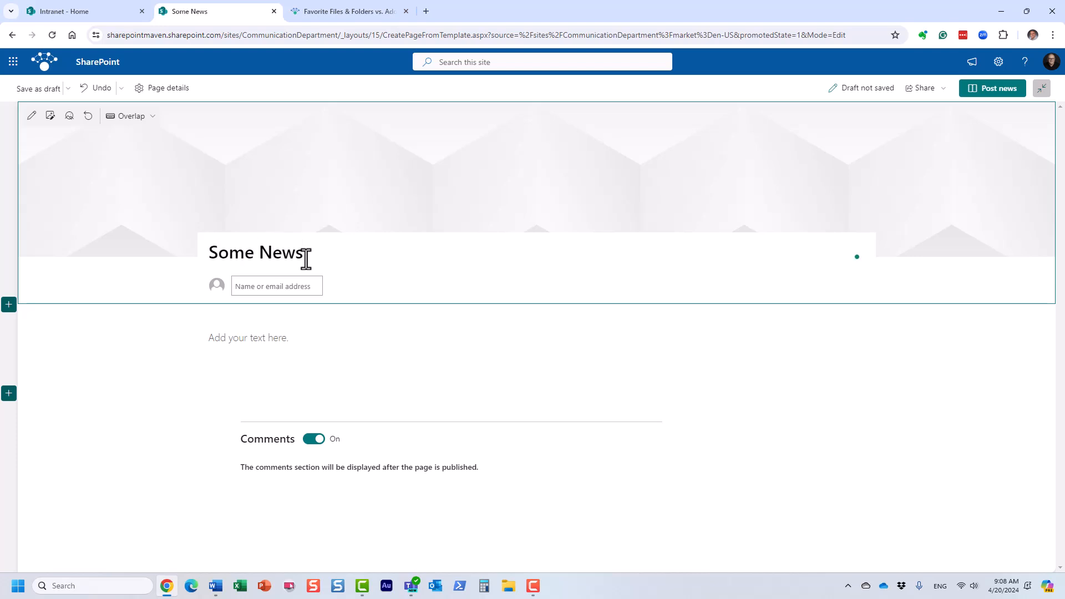
click(244, 342)
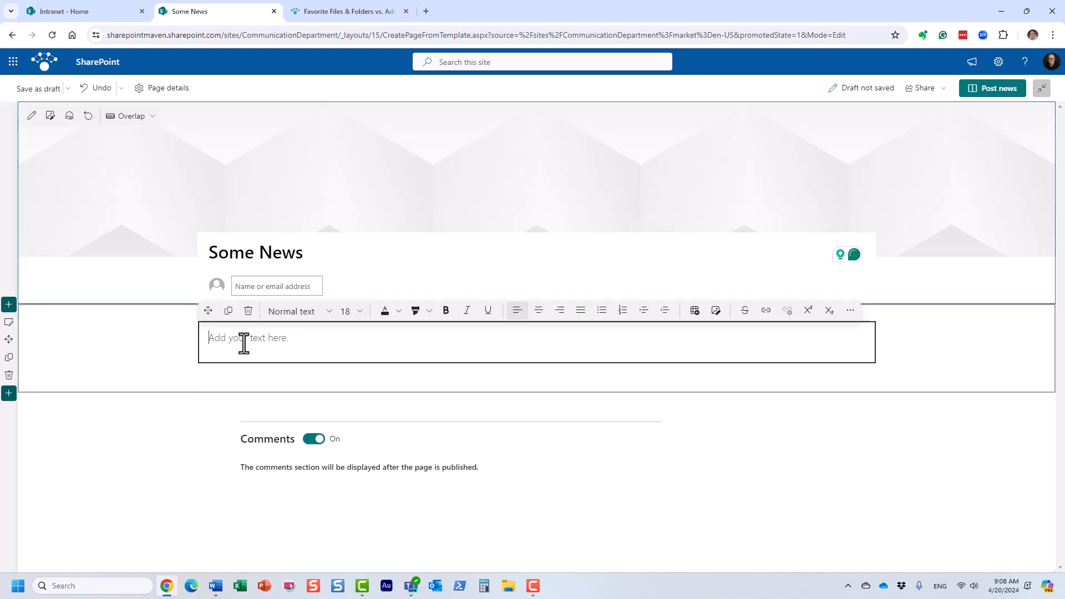
text(Hello)
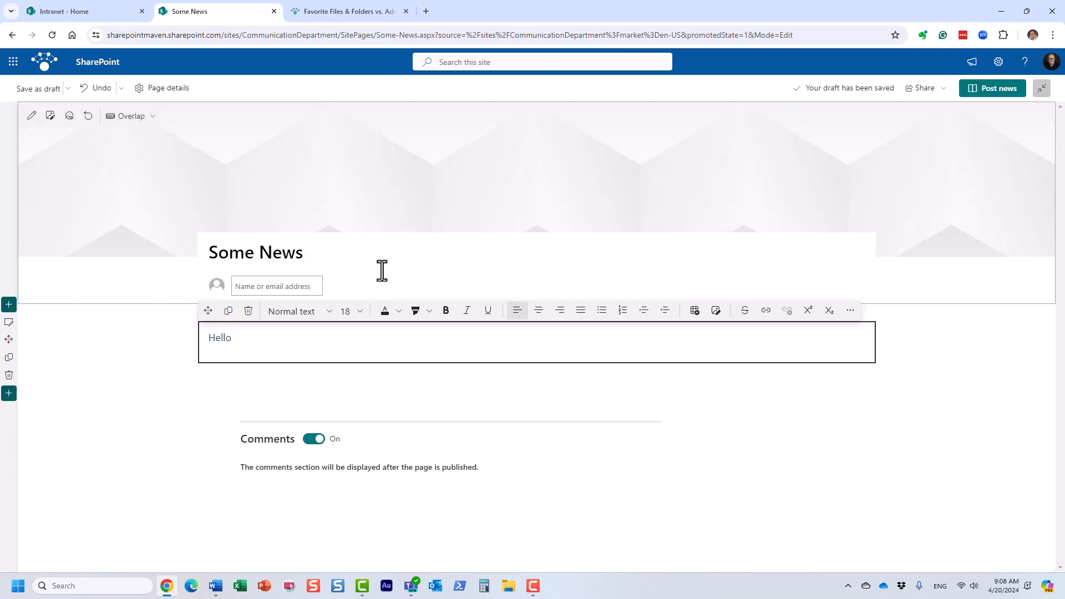
Publish the "Some News" post and return to the Communication Department home page
click(998, 91)
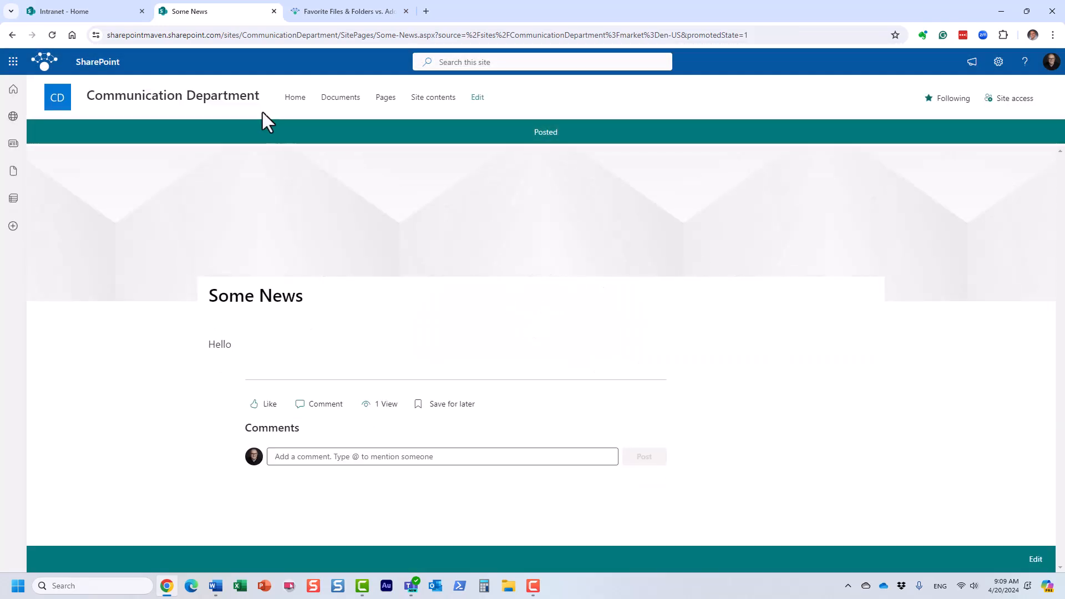
click(209, 108)
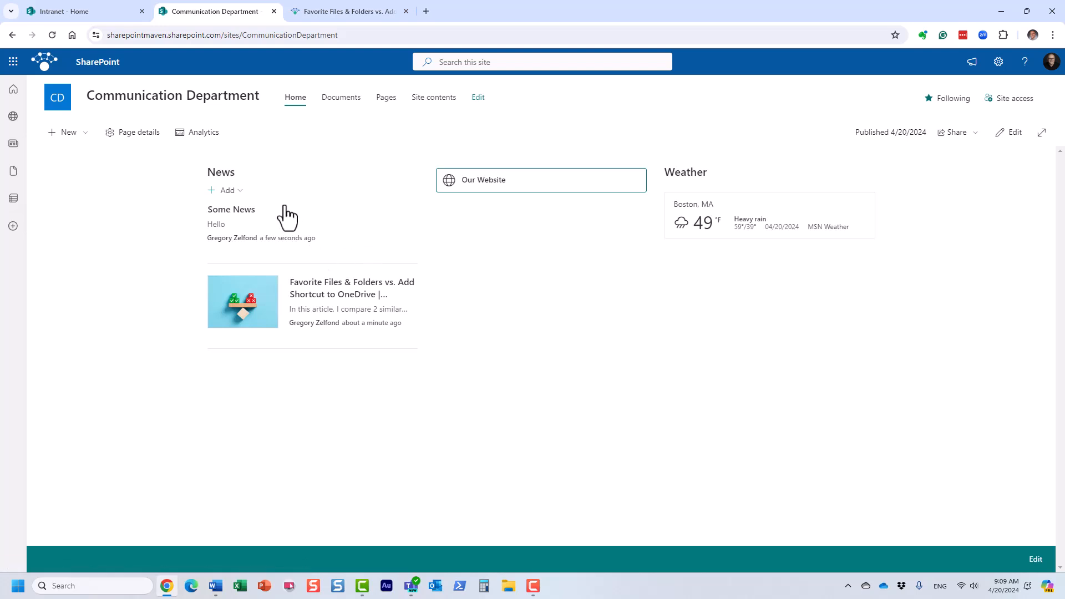
click(235, 190)
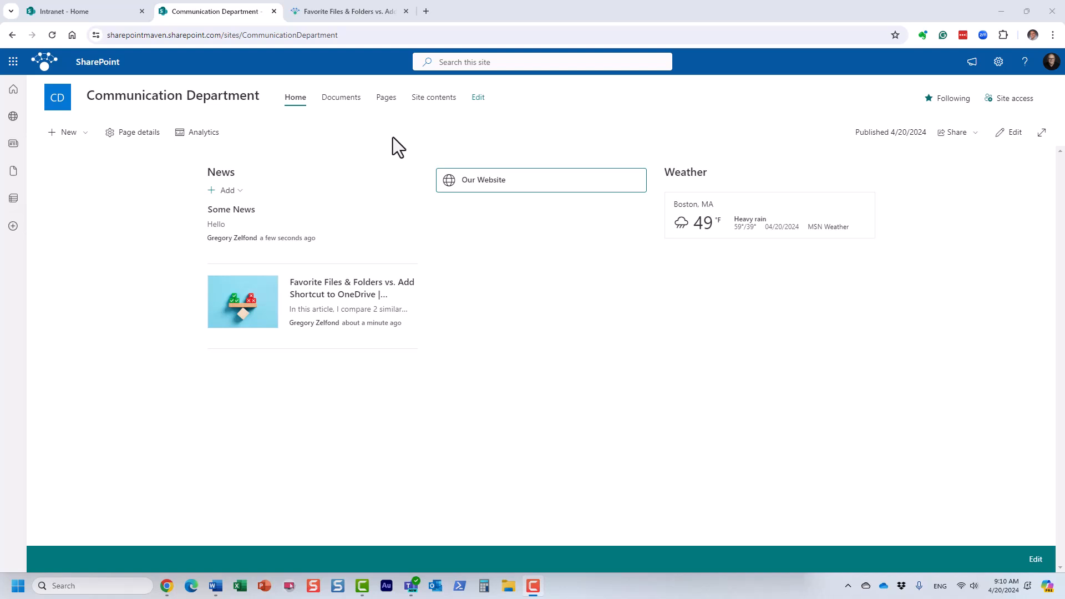
View the site's Documents library and return to the home page
click(344, 100)
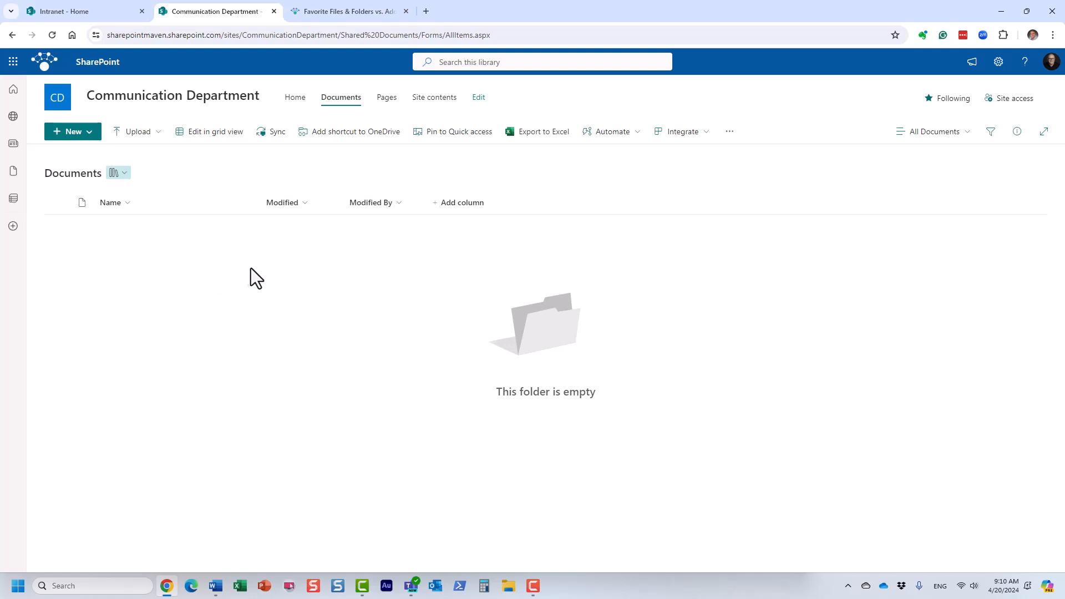
click(230, 102)
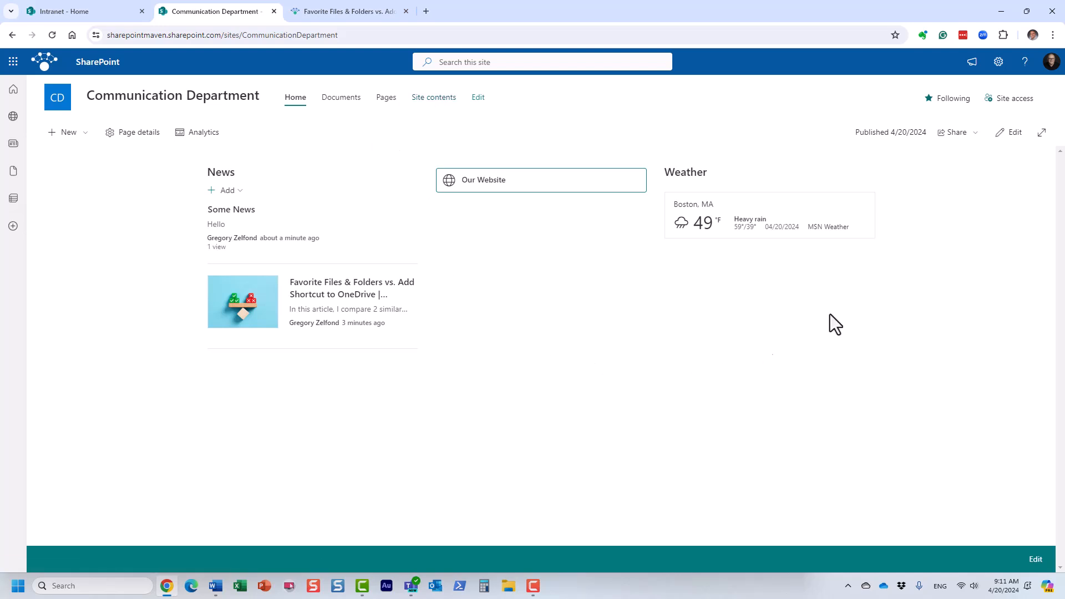
Find the Site Pages library through the site contents and open its Home.aspx page
click(998, 62)
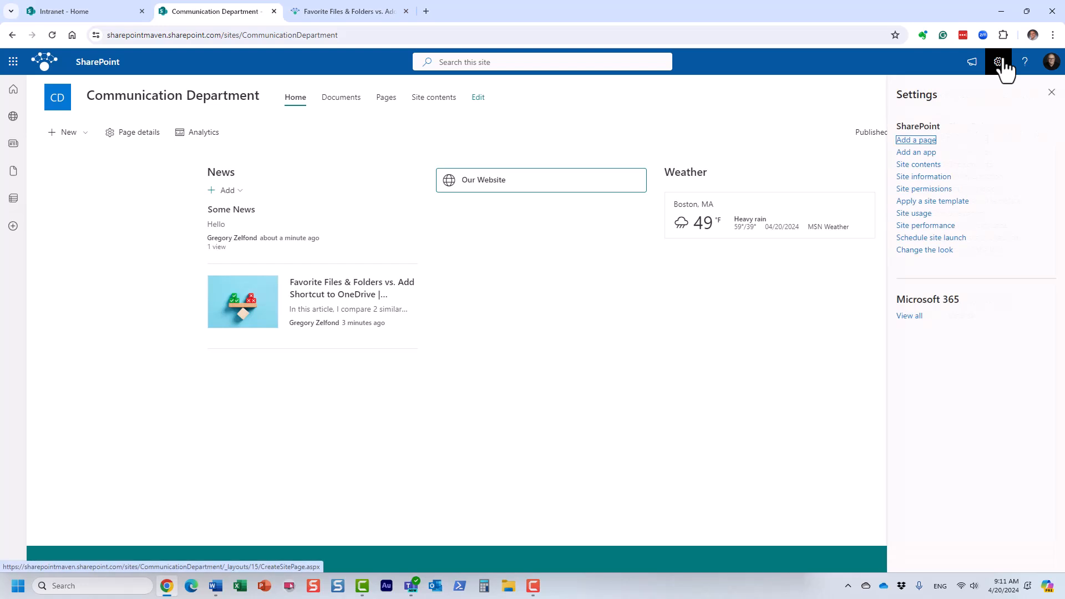
click(932, 165)
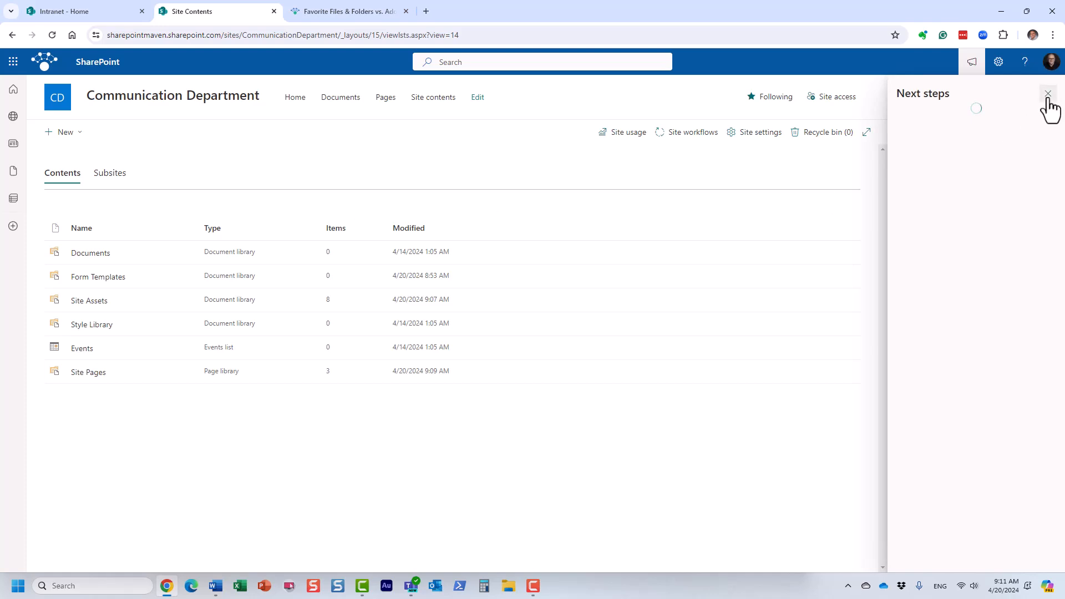
click(1048, 94)
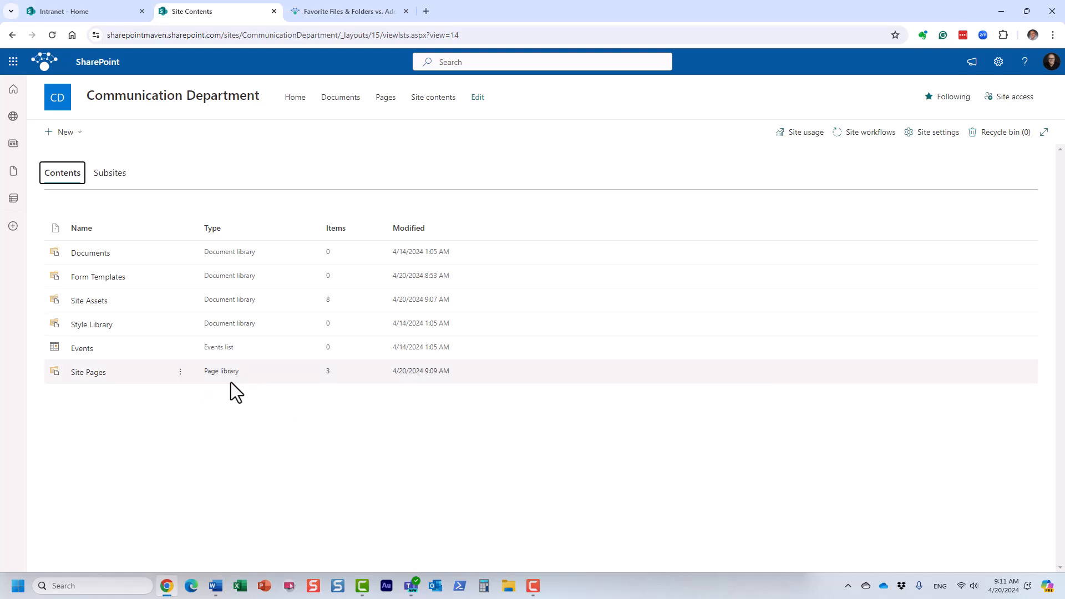
click(102, 379)
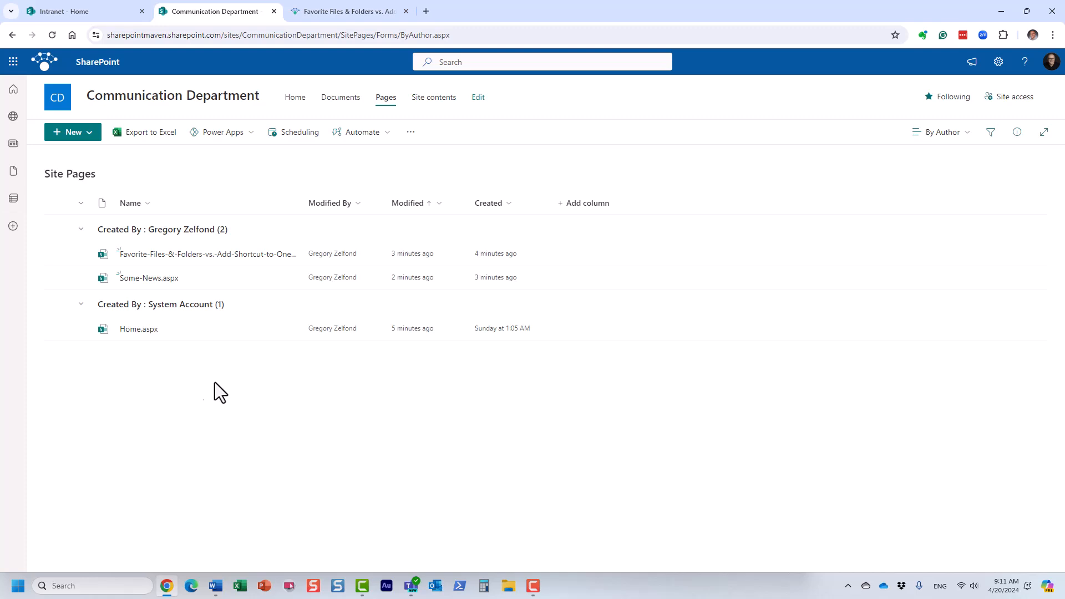
click(57, 329)
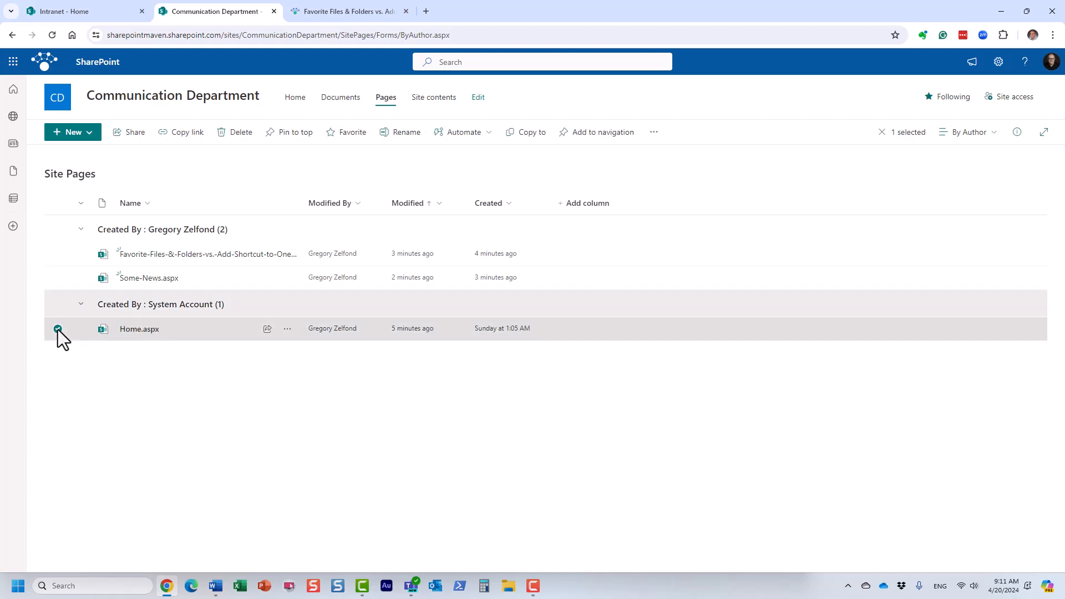
click(140, 333)
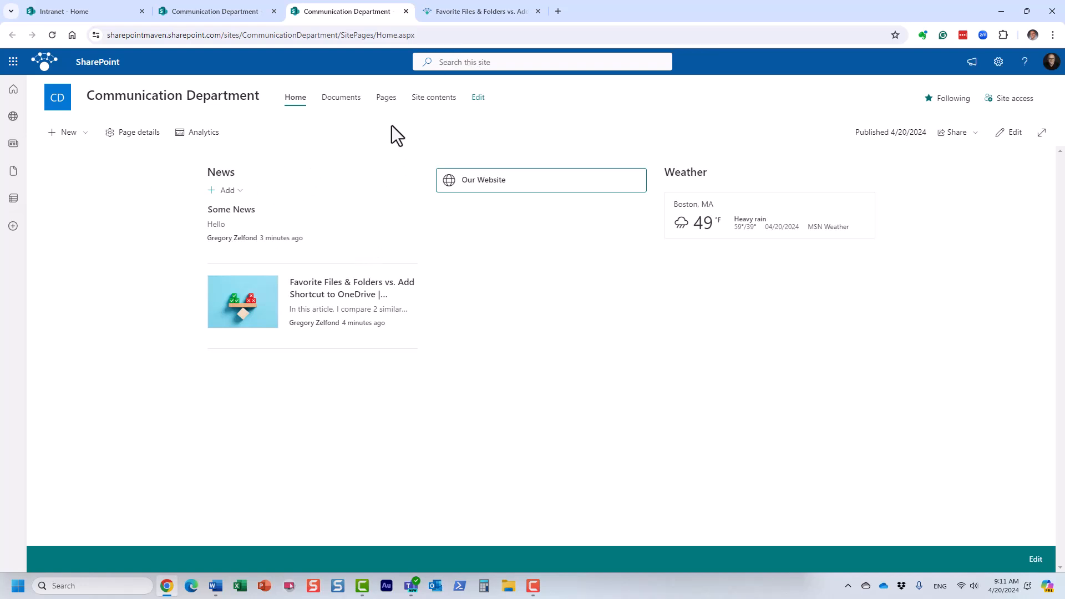
Return to the Site Pages library and mark the Favorite-Files-&-Folders and Some-News.aspx pages, then clear the selection
click(427, 101)
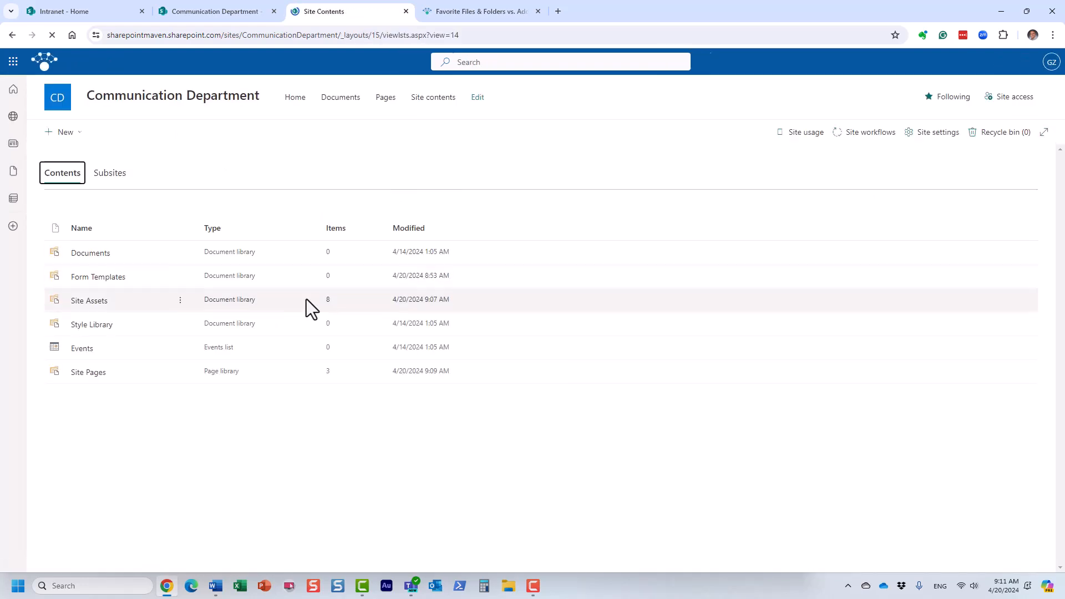
click(94, 374)
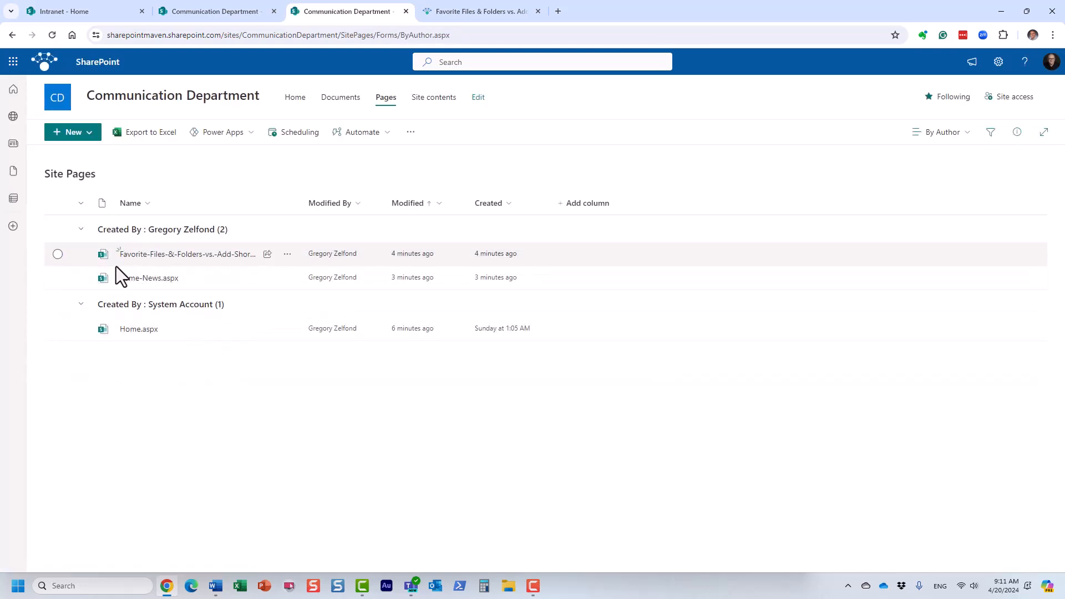
click(58, 254)
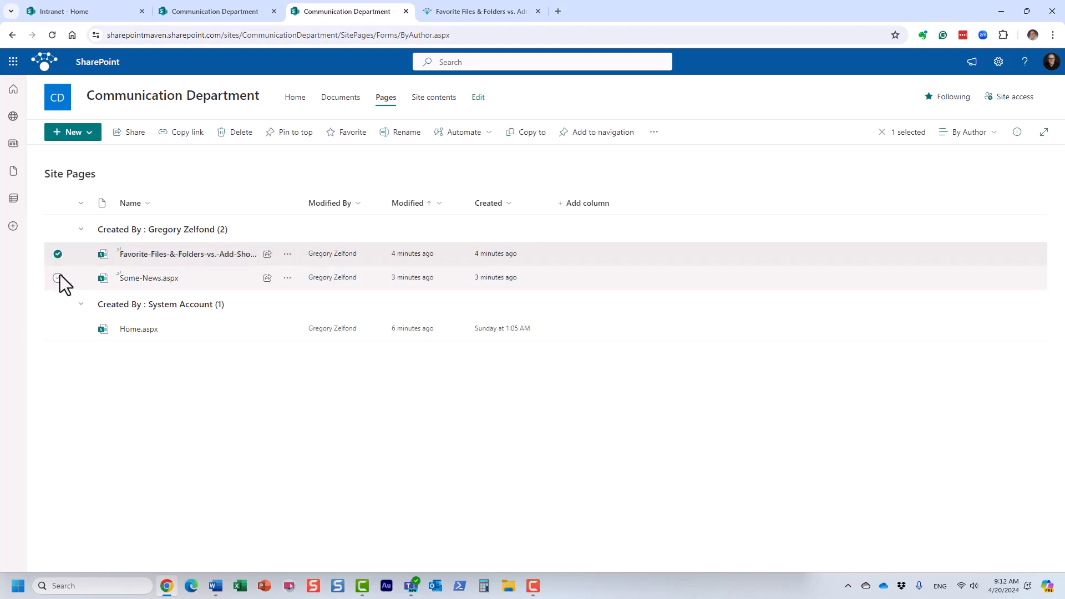
click(58, 277)
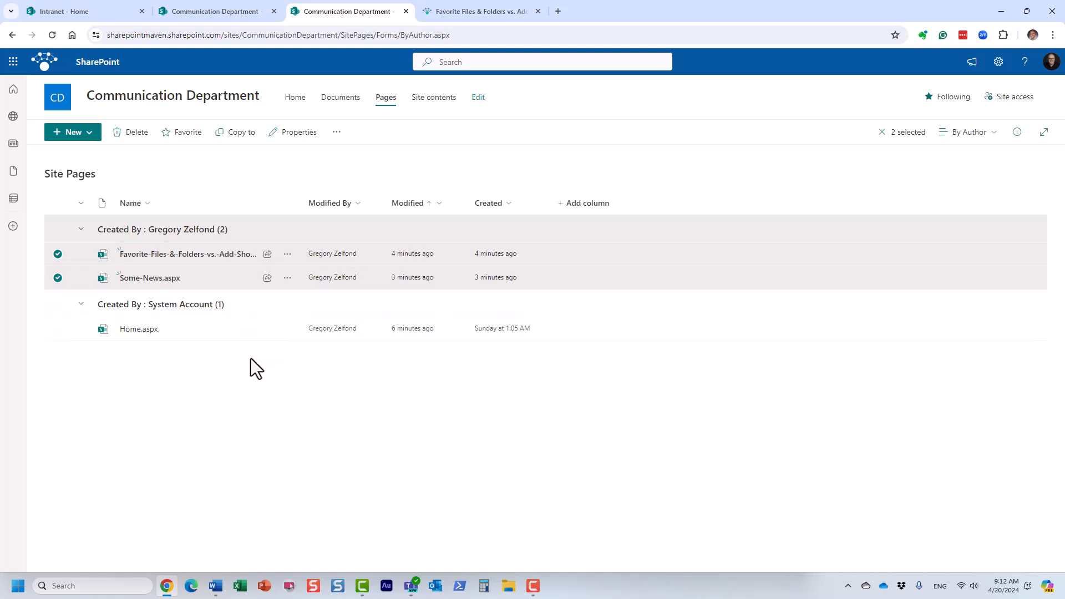
click(218, 420)
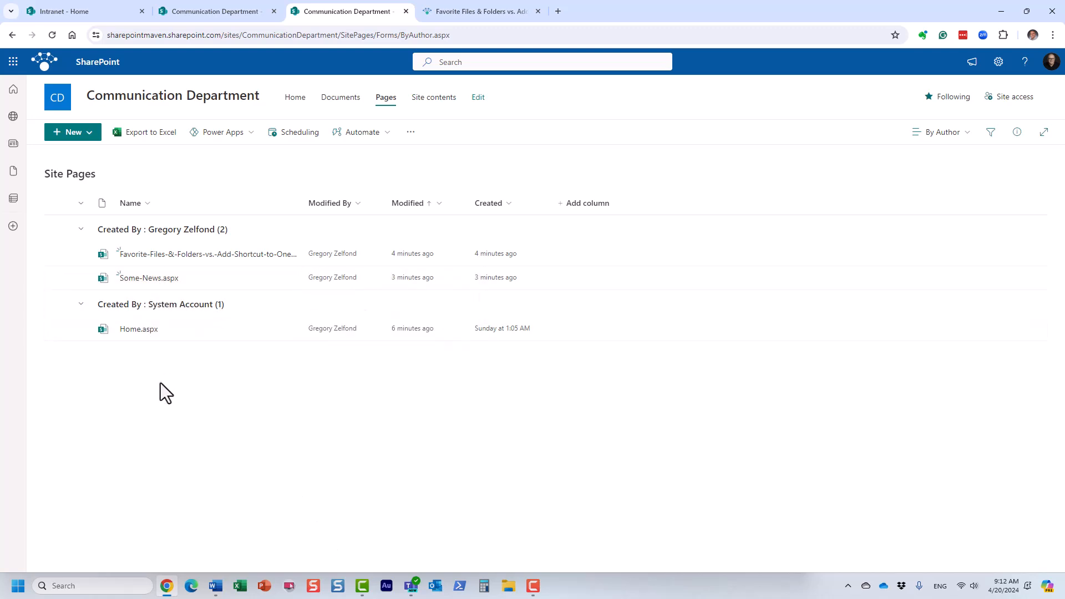
Preview Some-News.aspx from the Site Pages library, close the page, and mark its entry in the list
click(168, 283)
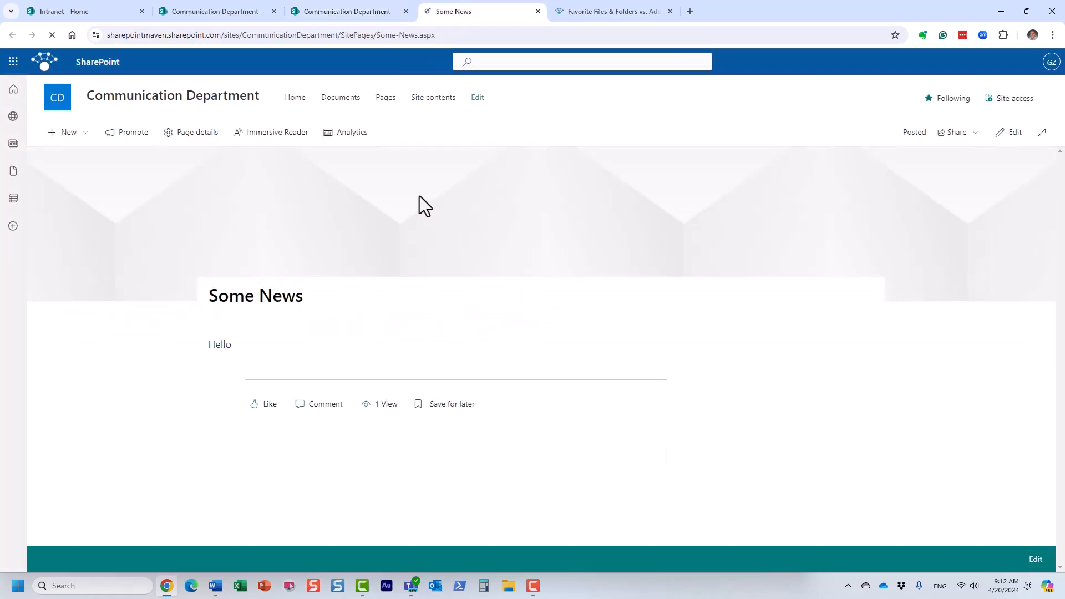
click(537, 12)
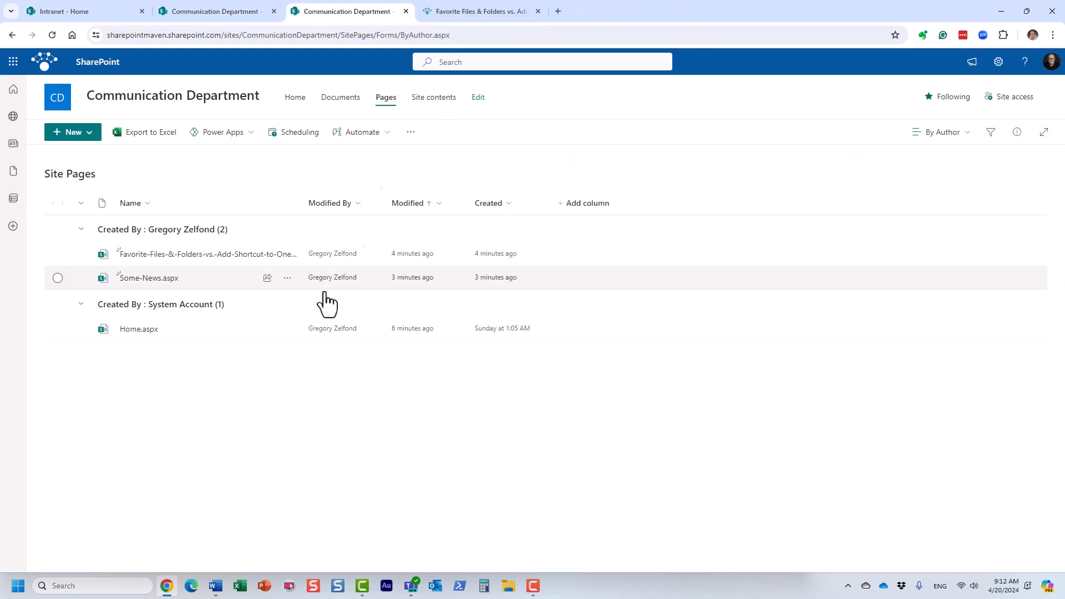
click(58, 277)
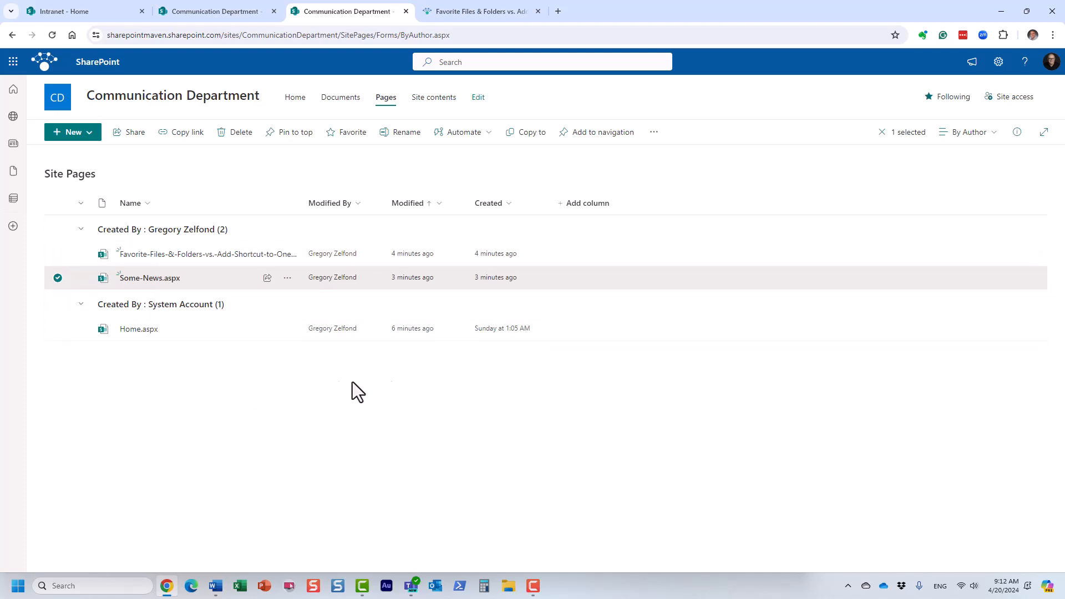
click(58, 277)
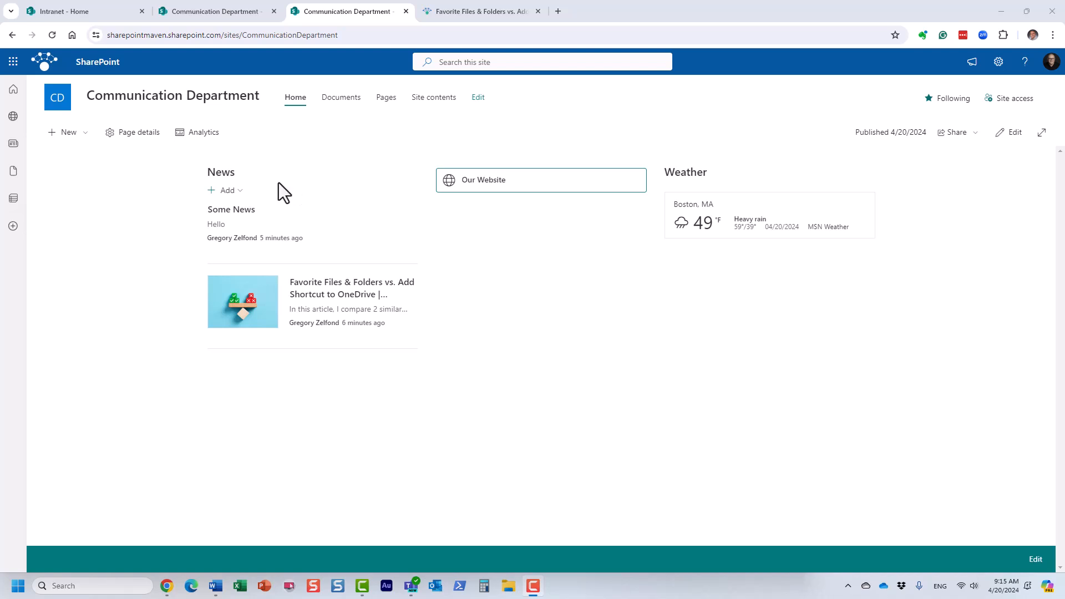
Create another news post from the standard Blank template and title it "Some News again"
click(236, 190)
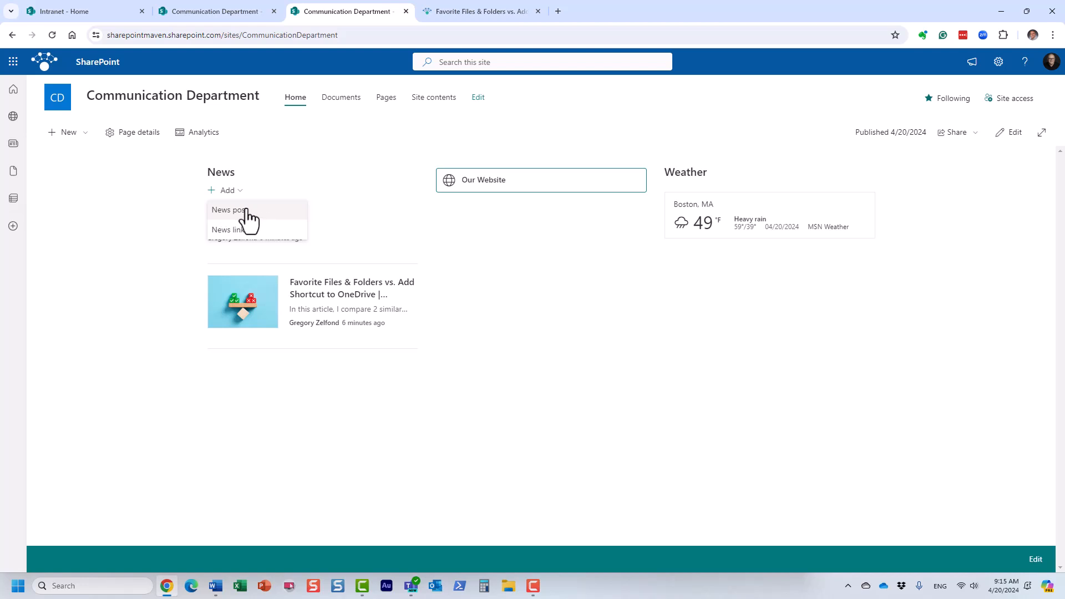
click(248, 212)
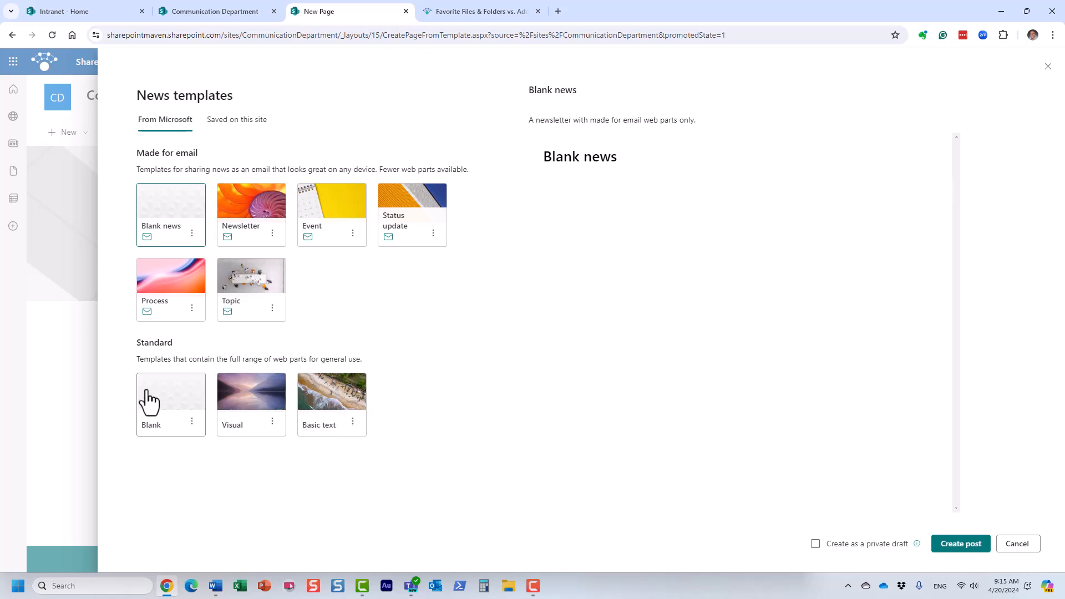
click(178, 410)
click(960, 545)
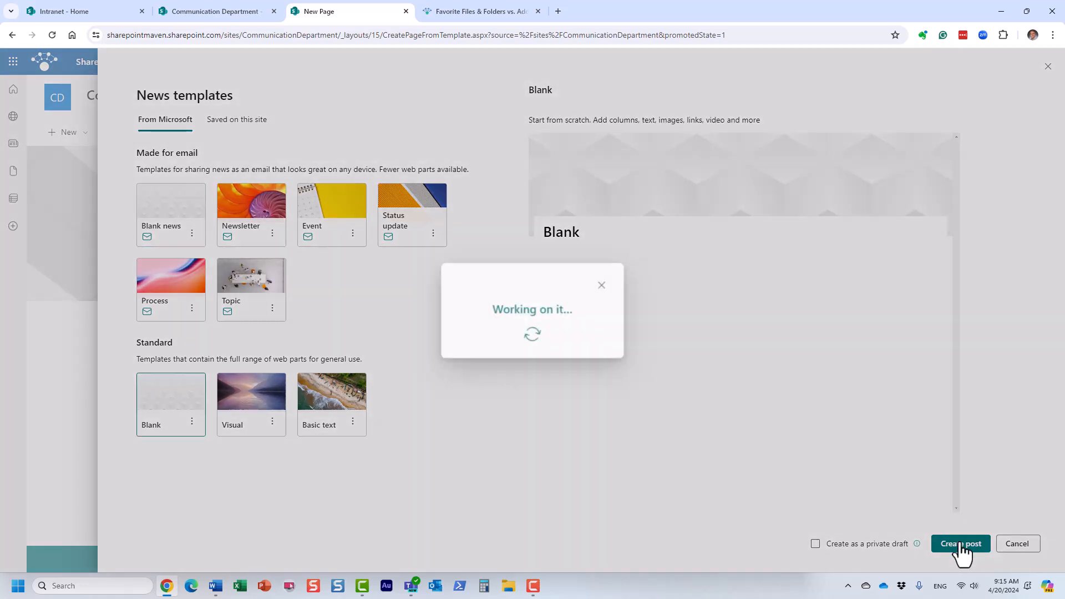
text(Some News again)
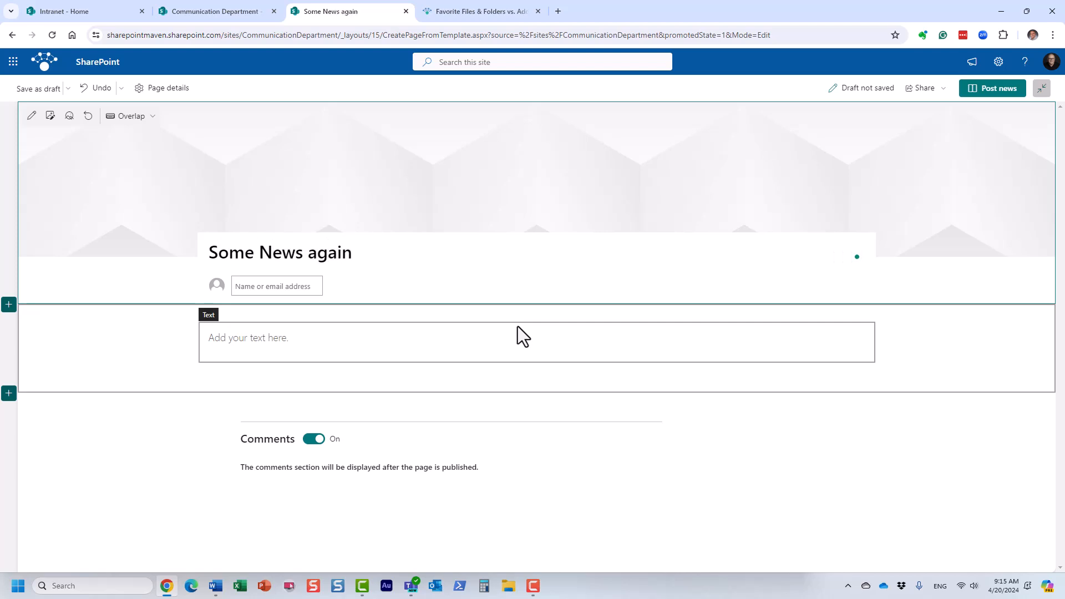
Set the banner to the stock image of two cats on grass and enter "Hello" as the post's body text
click(51, 118)
click(161, 174)
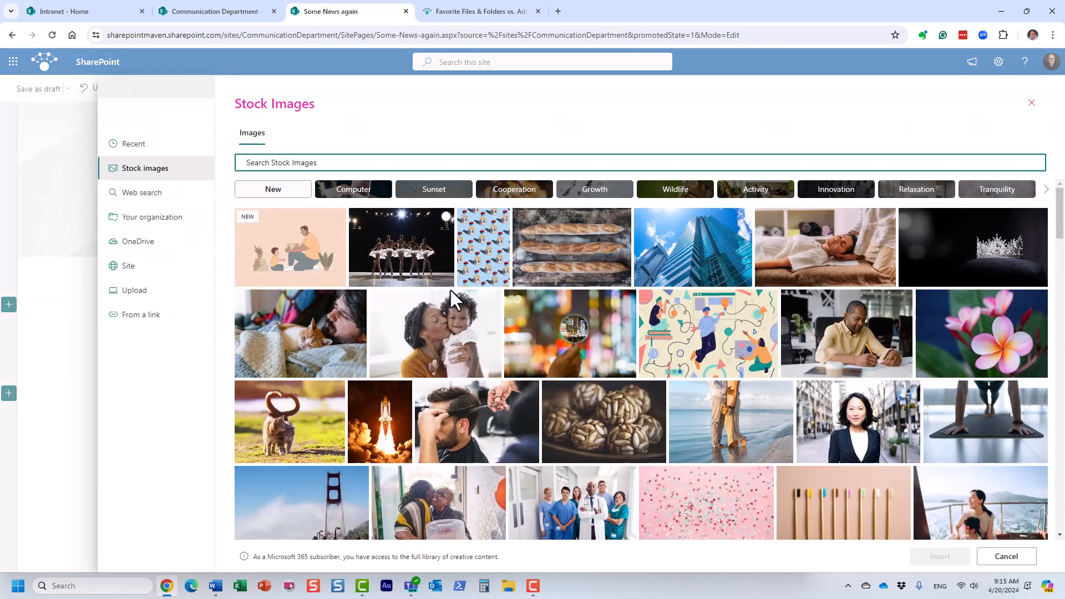
click(335, 389)
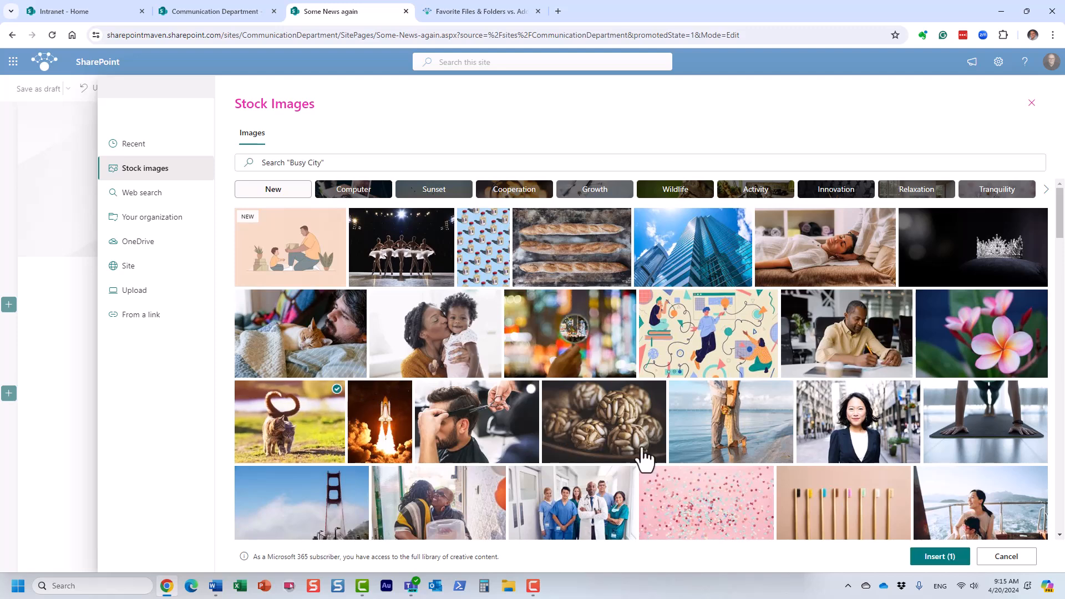
click(939, 557)
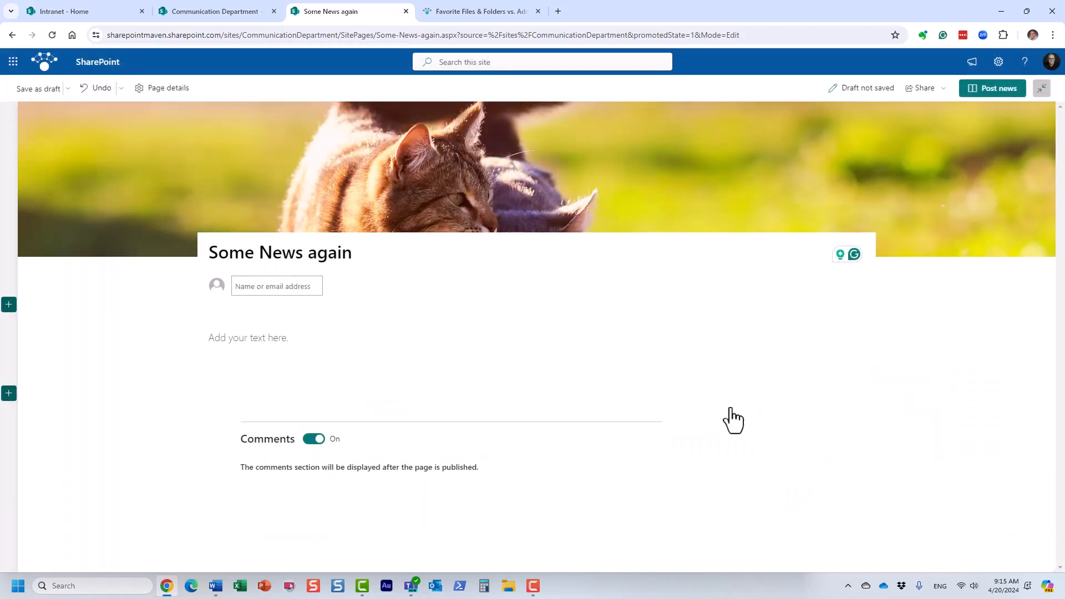
click(259, 339)
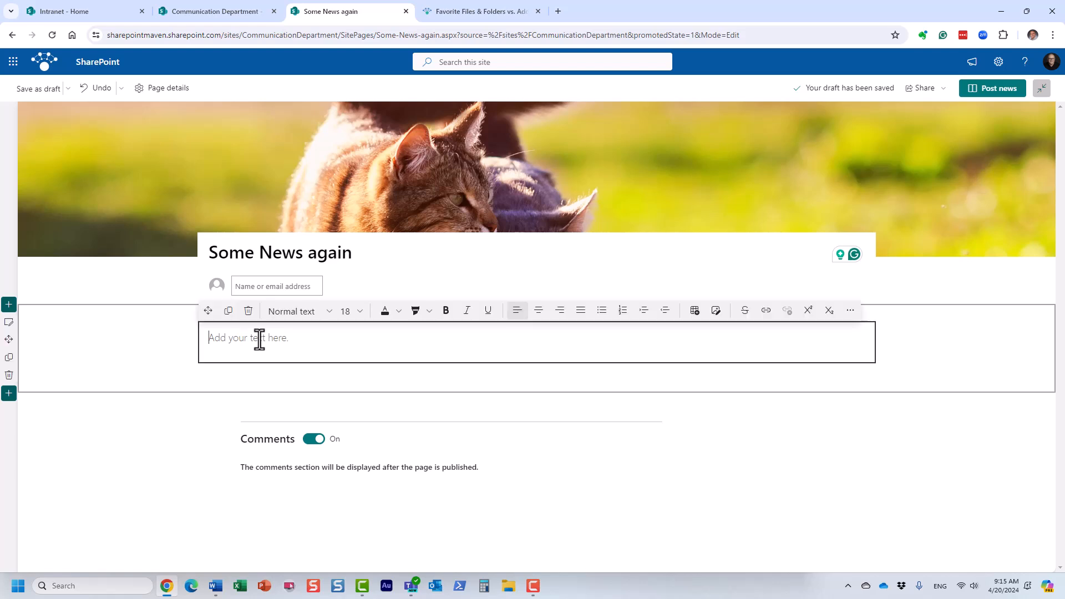
text(Hello)
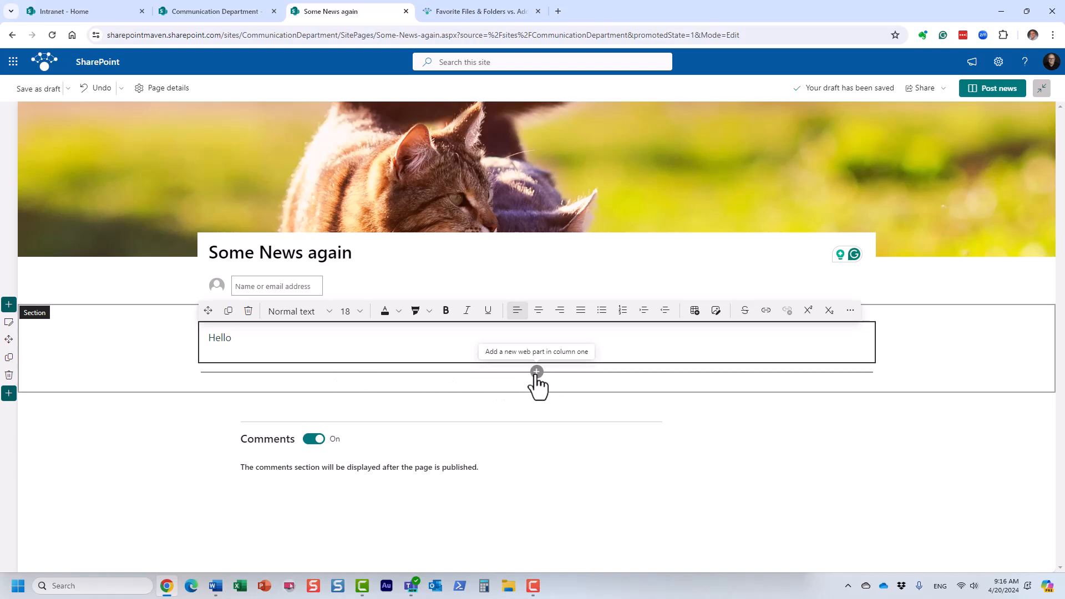
Examine the web parts available below the post's text without adding any
click(536, 371)
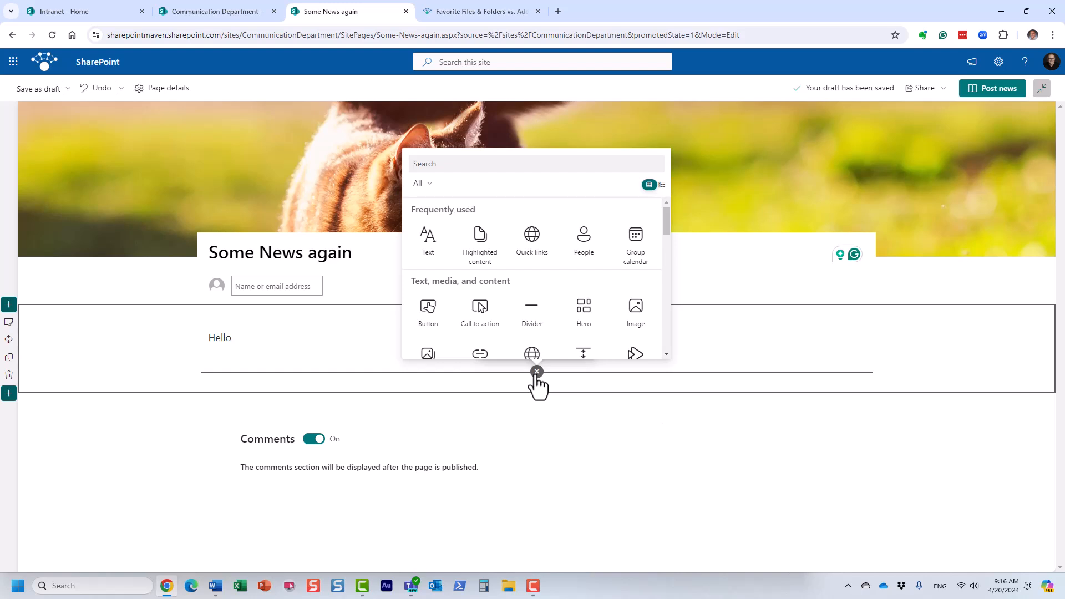
drag(669, 222, 667, 201)
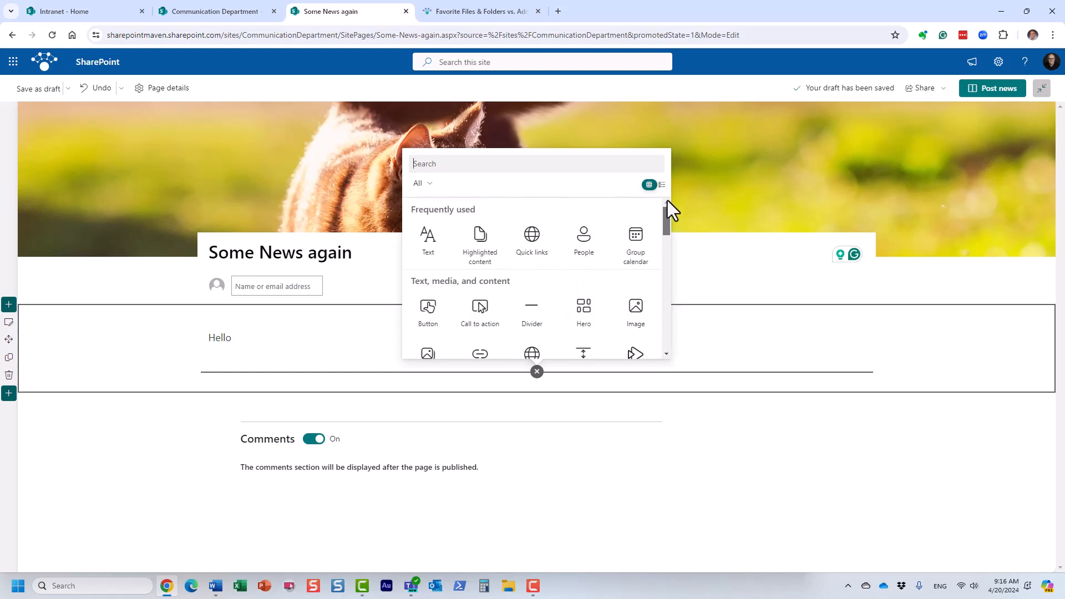
mouse_move(668, 217)
mouse_down()
mouse_move(657, 335)
mouse_move(653, 227)
mouse_move(654, 294)
mouse_move(654, 218)
mouse_move(654, 285)
mouse_move(668, 298)
mouse_move(667, 317)
mouse_move(668, 218)
mouse_up()
click(773, 465)
Publish the "Some News again" post and return to the site's home page
click(998, 91)
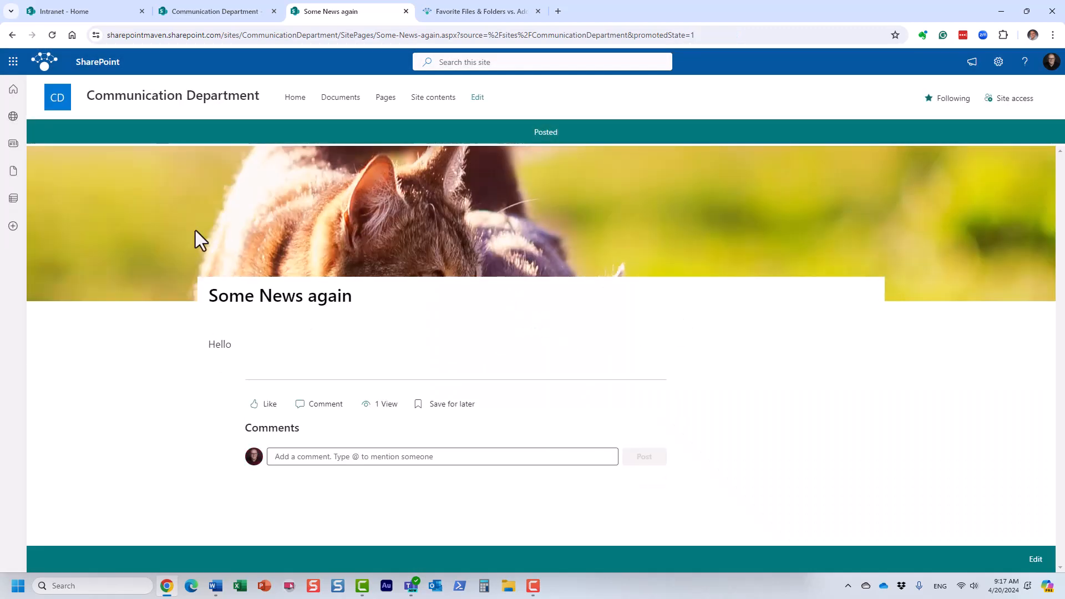
click(134, 100)
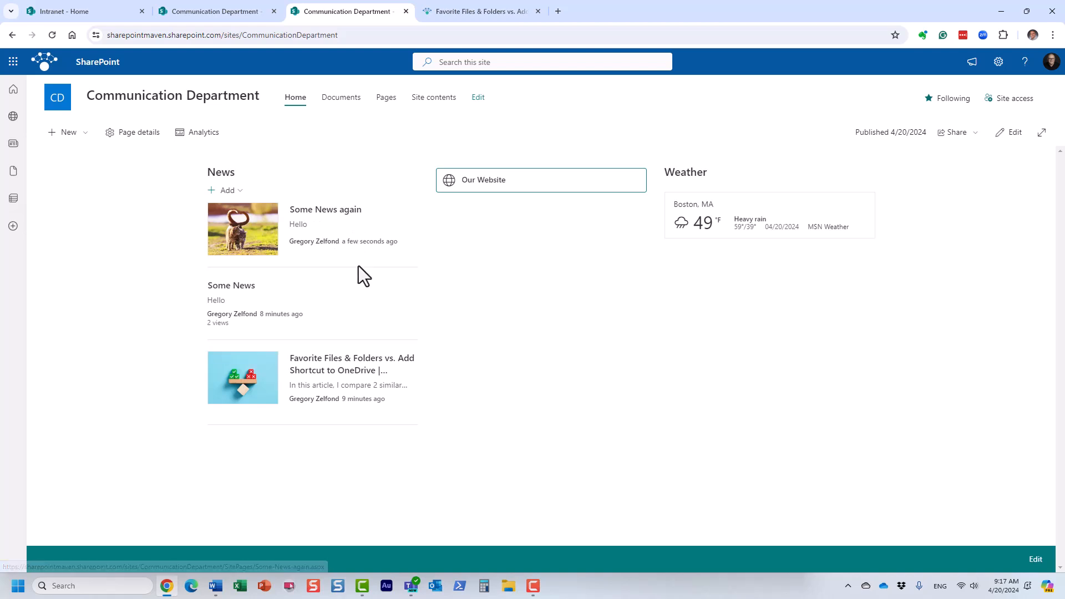
Create another news post on the Communication Department site from the made-for-email Newsletter template
click(244, 193)
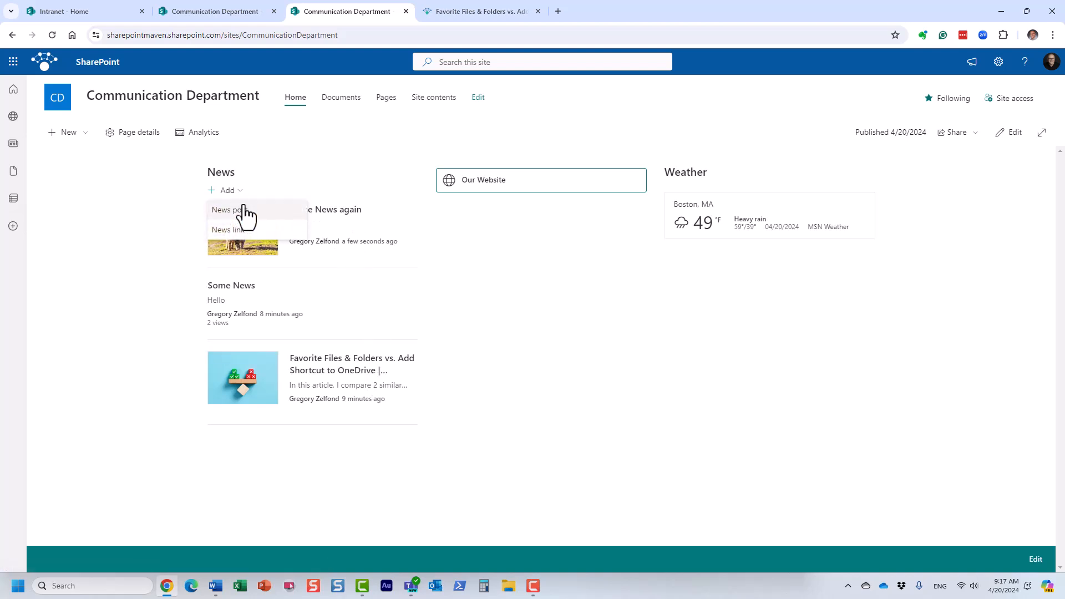
click(242, 210)
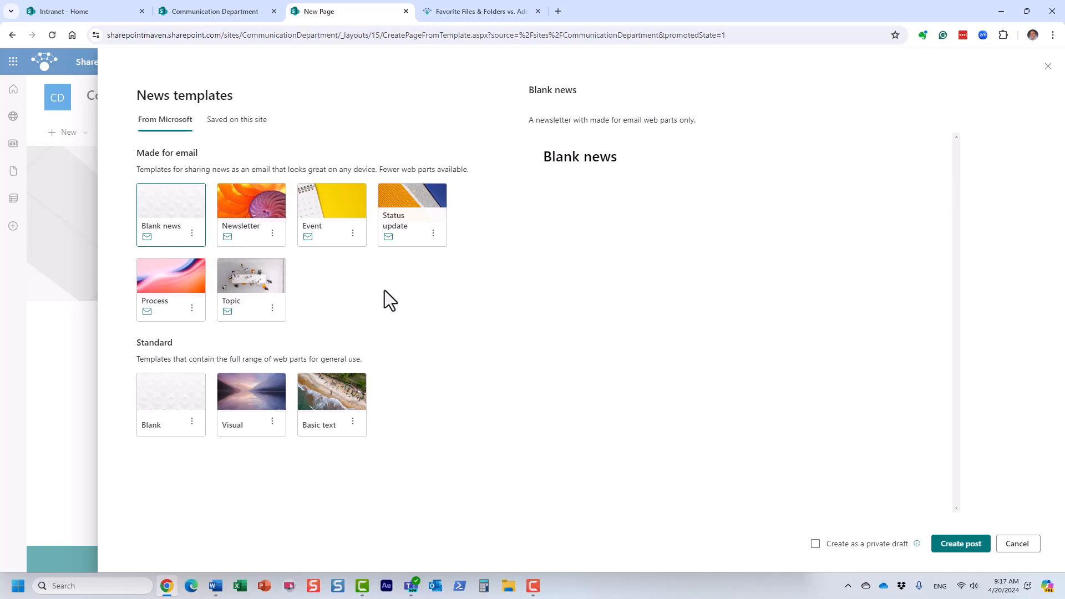
click(254, 212)
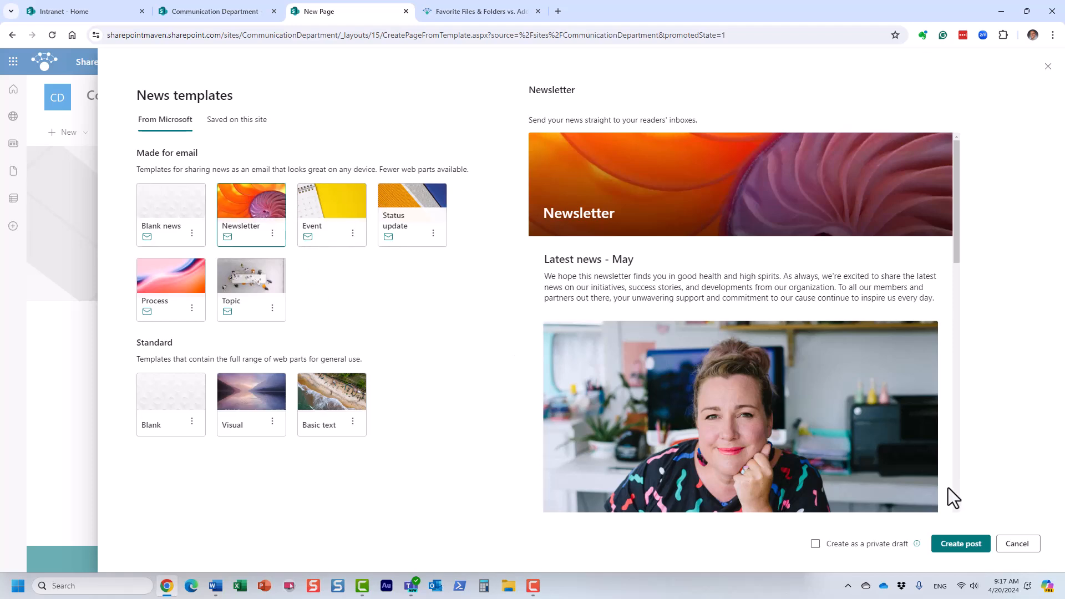
click(965, 548)
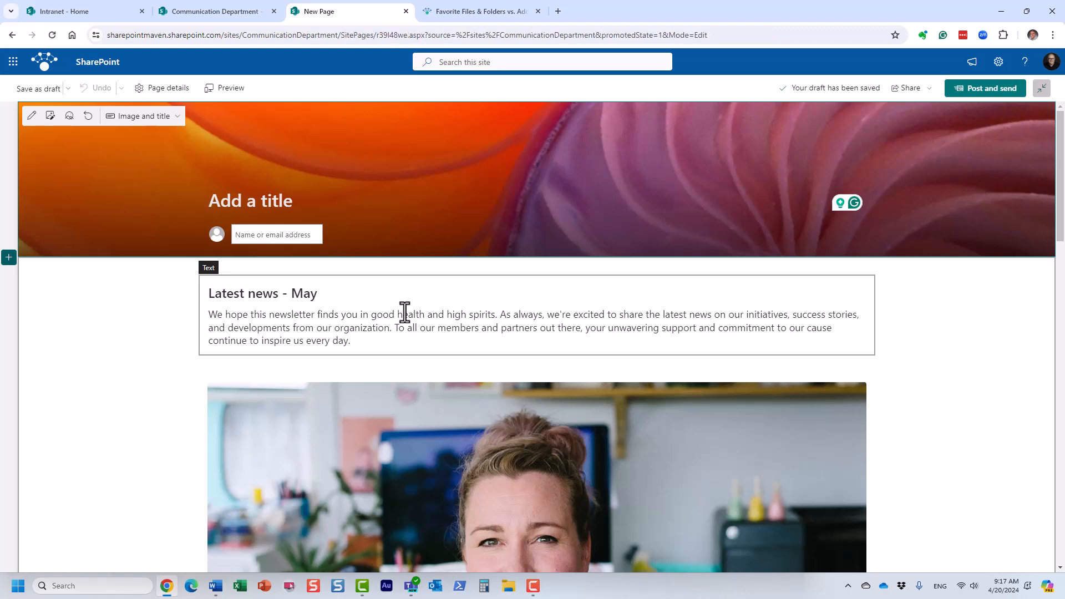
Examine the Newsletter template's prefilled sections from the title banner down to the comments area
scroll(357, 318, down, 3)
scroll(356, 319, down, 5)
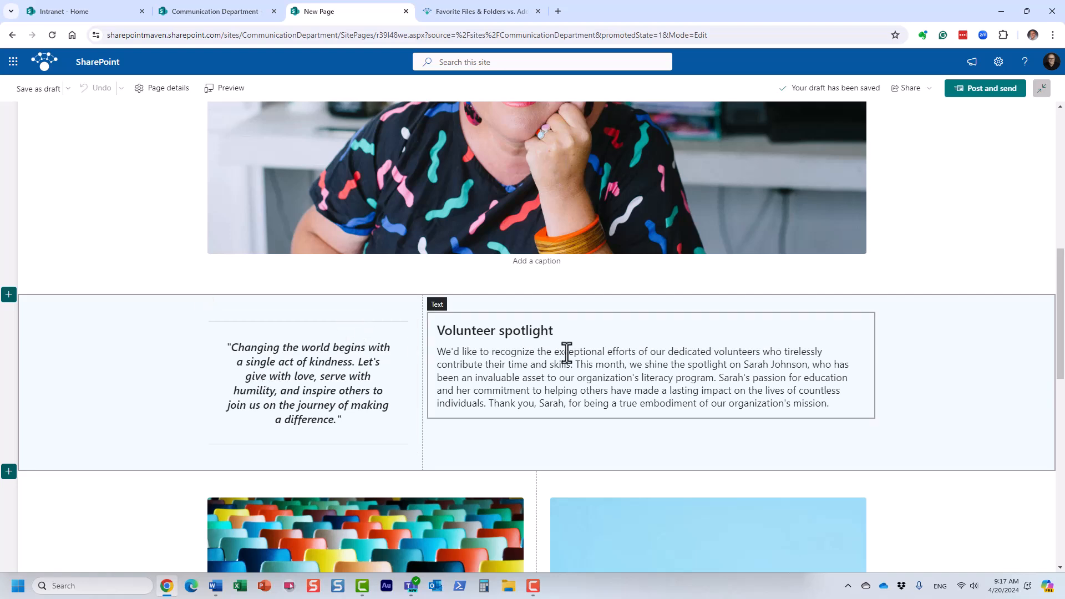
scroll(478, 373, down, 5)
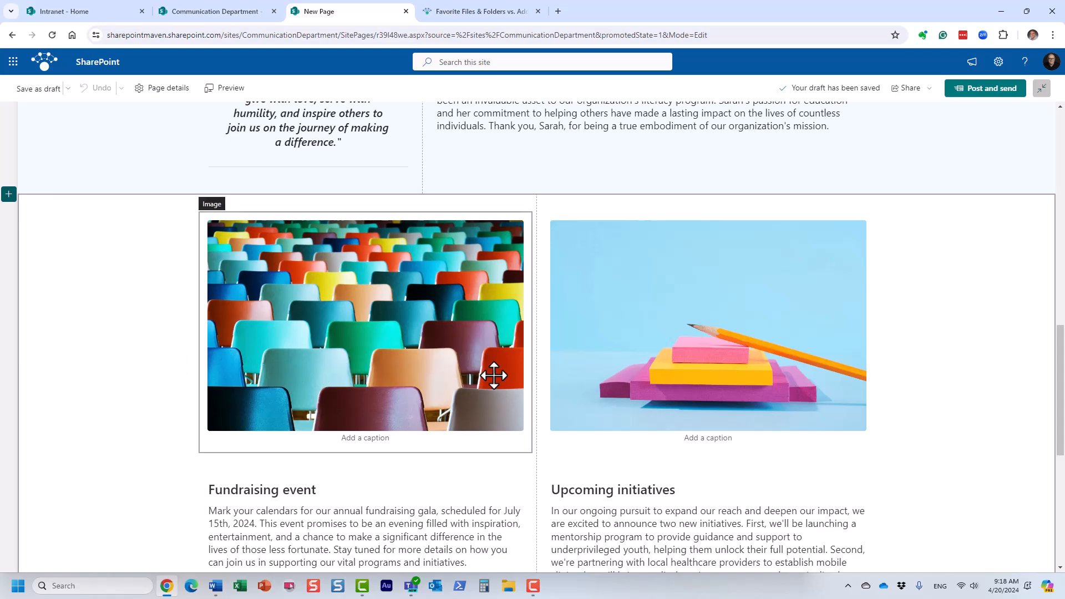
scroll(488, 366, down, 7)
scroll(488, 360, up, 15)
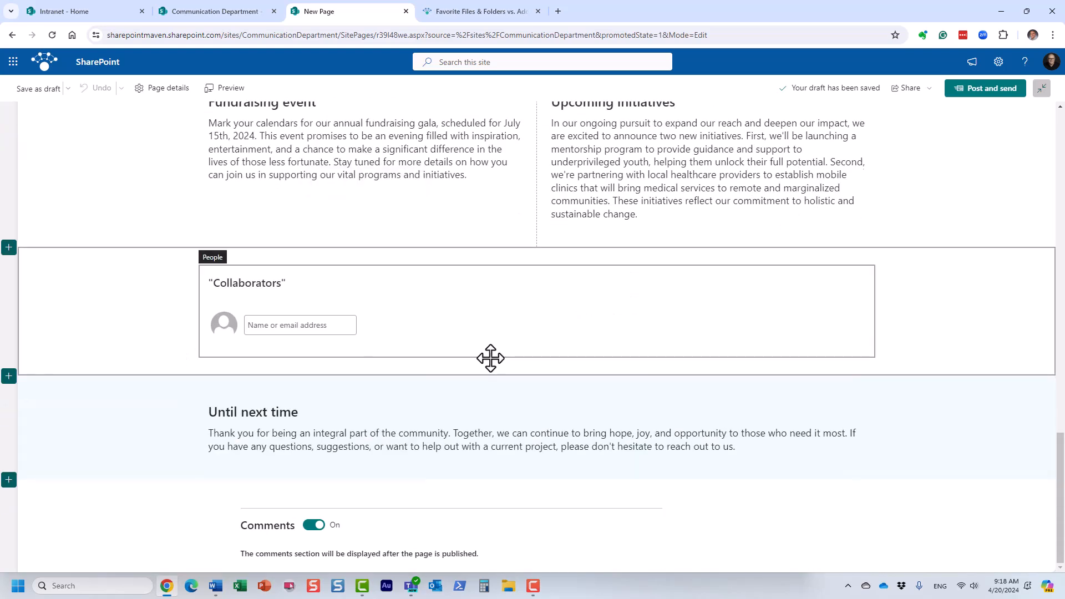
scroll(490, 358, up, 3)
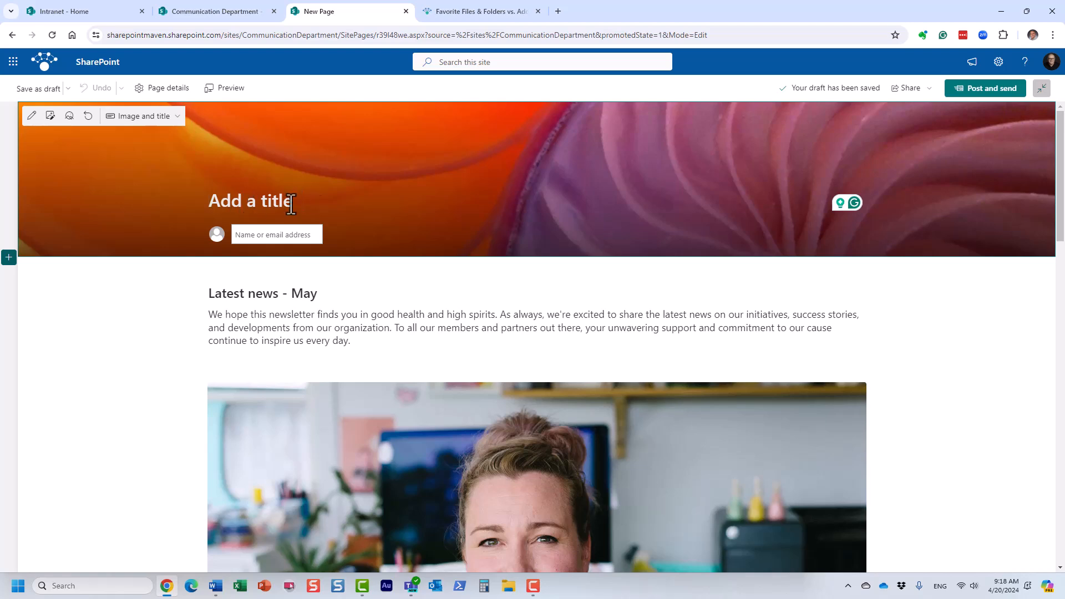
scroll(439, 361, down, 3)
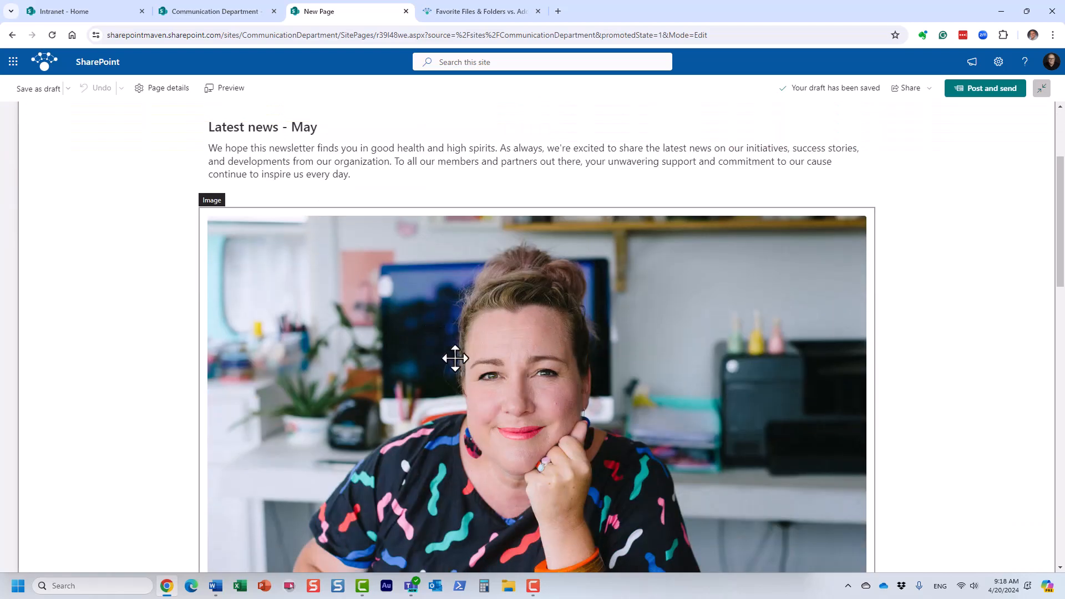
scroll(452, 356, down, 5)
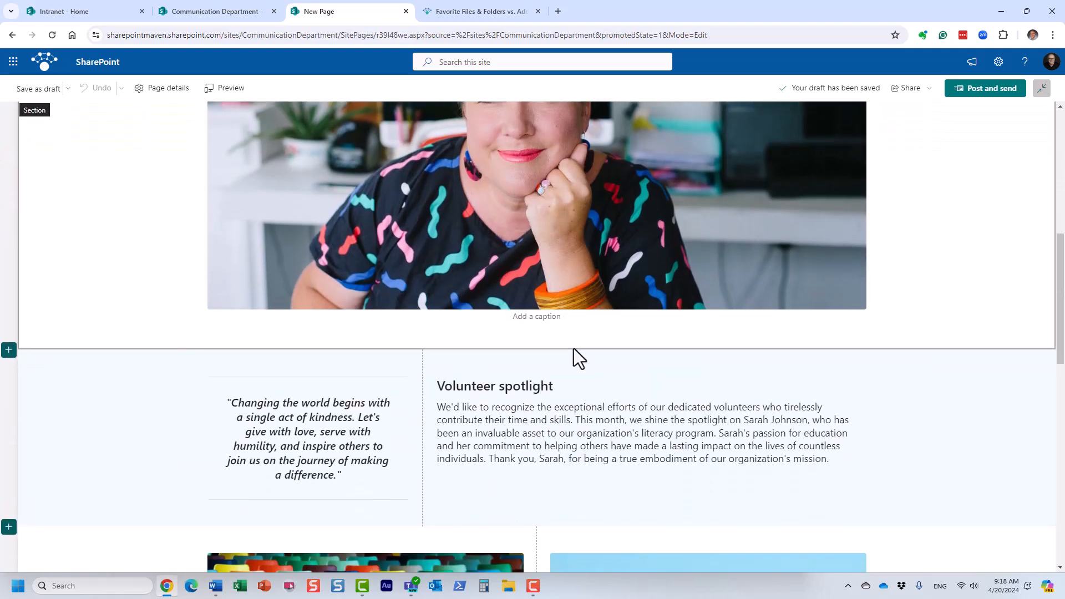
scroll(549, 364, down, 4)
scroll(496, 355, down, 9)
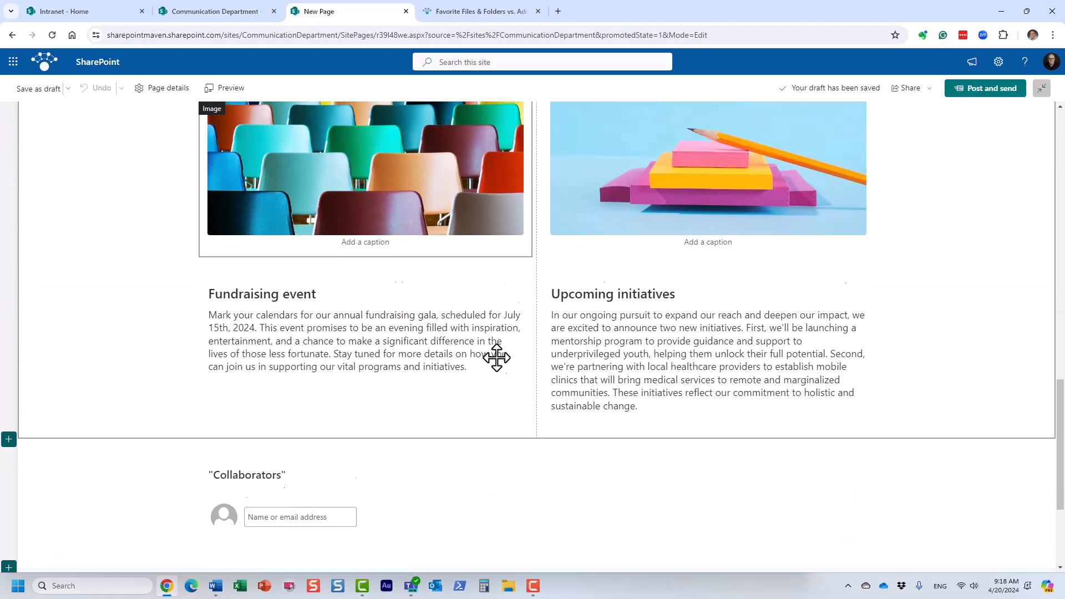
Check which made-for-email web parts can be inserted into the newsletter's sections without adding any
click(537, 256)
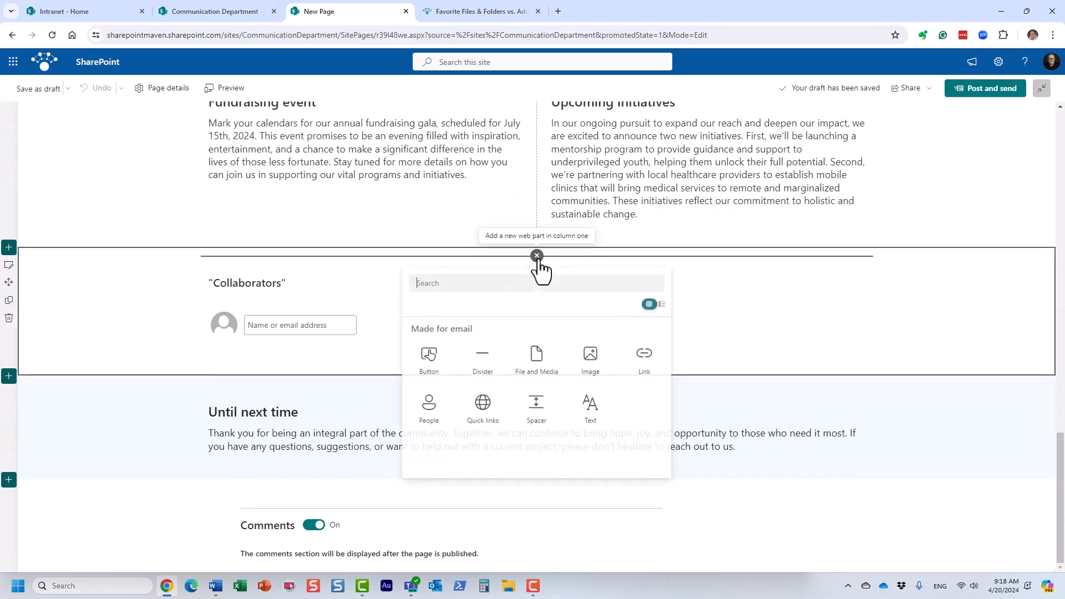
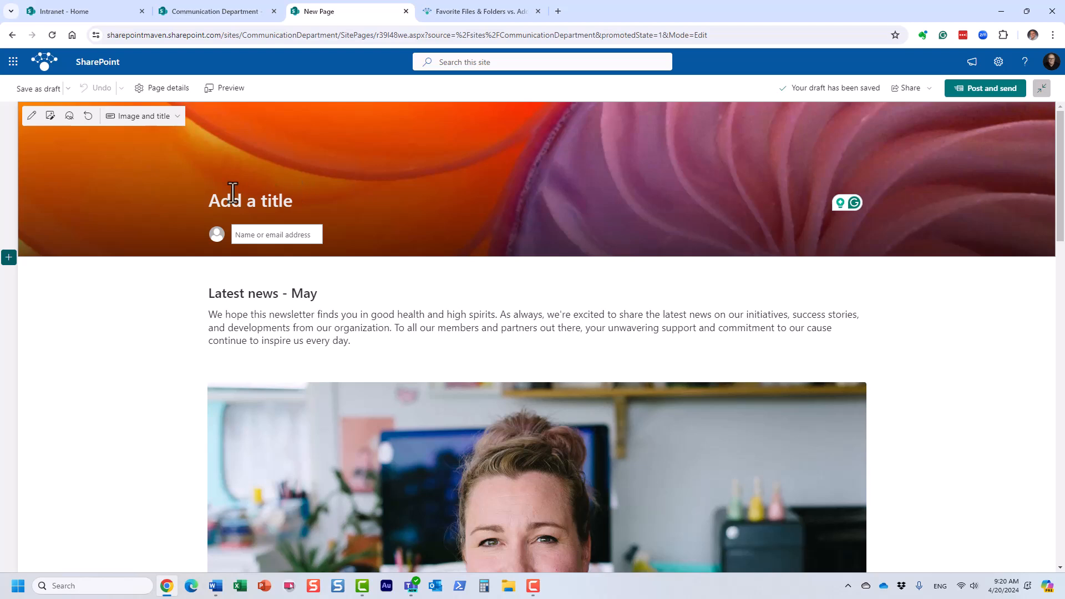
scroll(422, 266, down, 2)
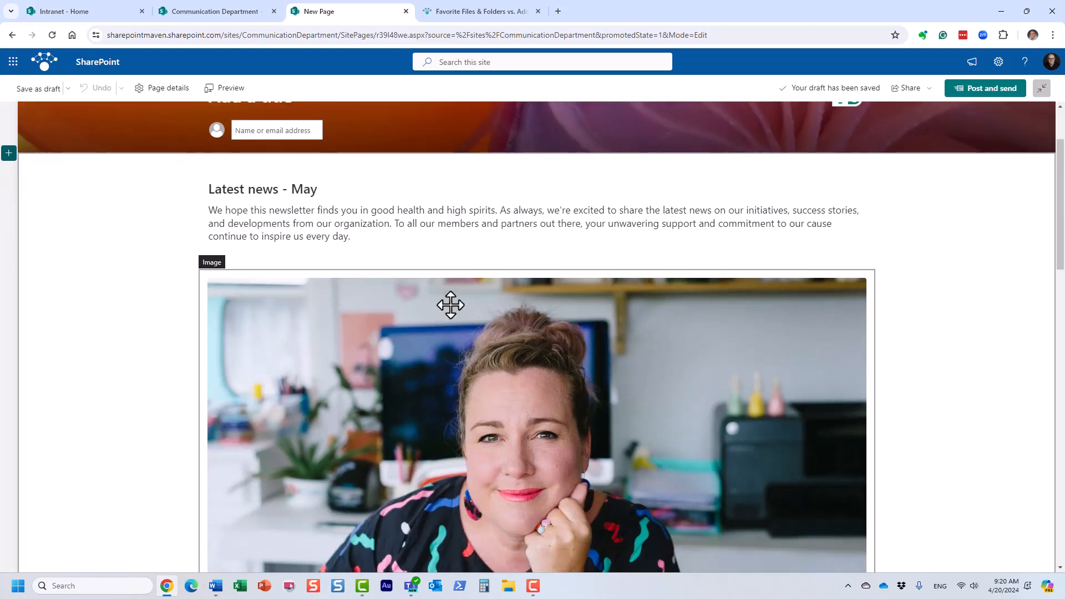
scroll(416, 221, down, 7)
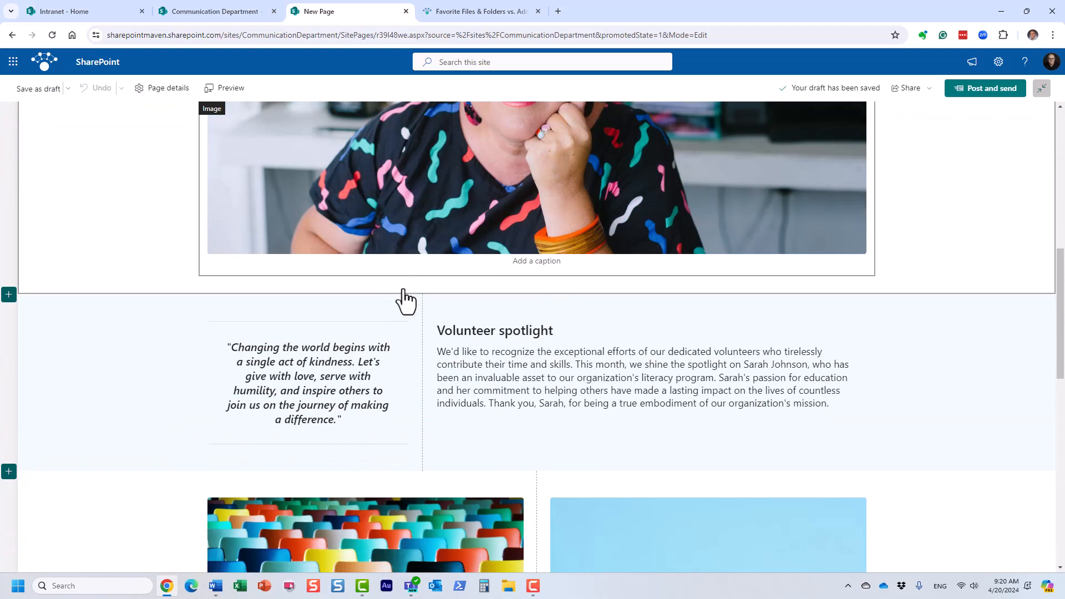
scroll(389, 341, up, 1)
click(536, 340)
click(967, 388)
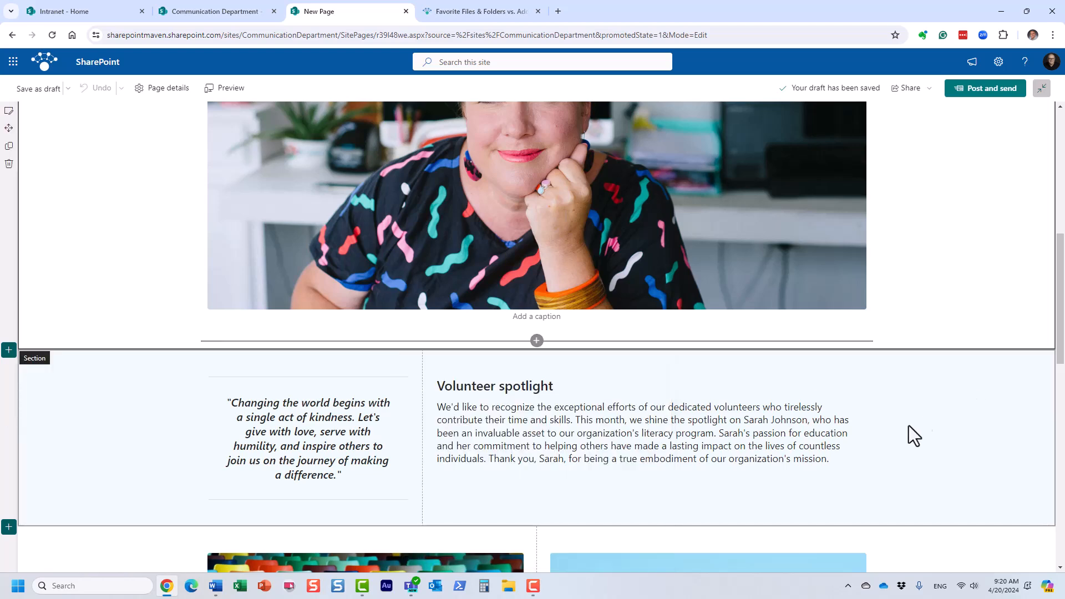
scroll(910, 427, up, 5)
scroll(906, 429, up, 3)
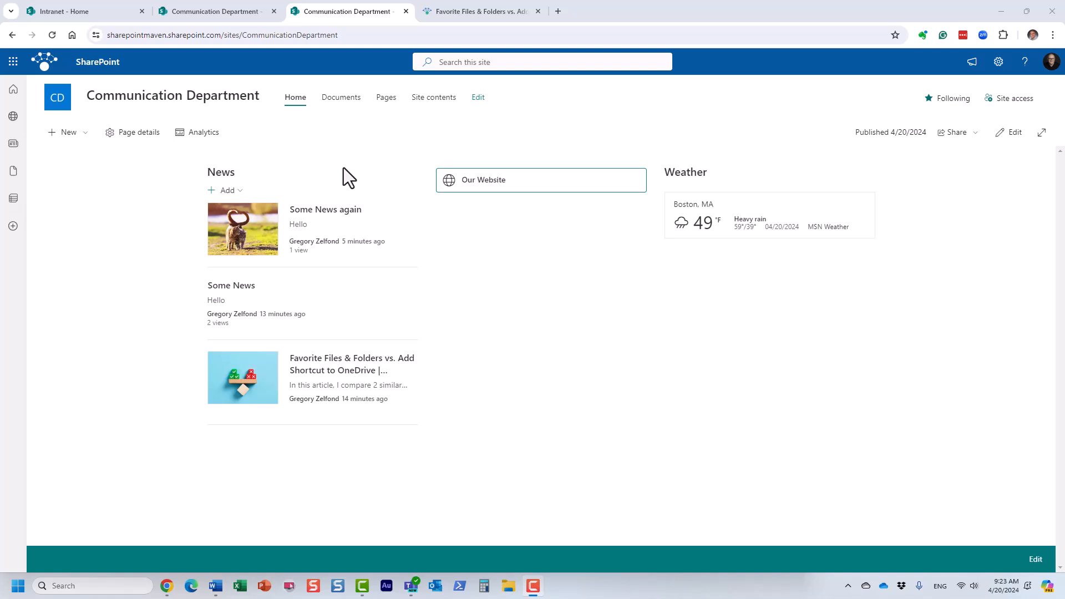
Create a news post from the made-for-email Status update template and title it "Project Update"
click(227, 190)
click(228, 211)
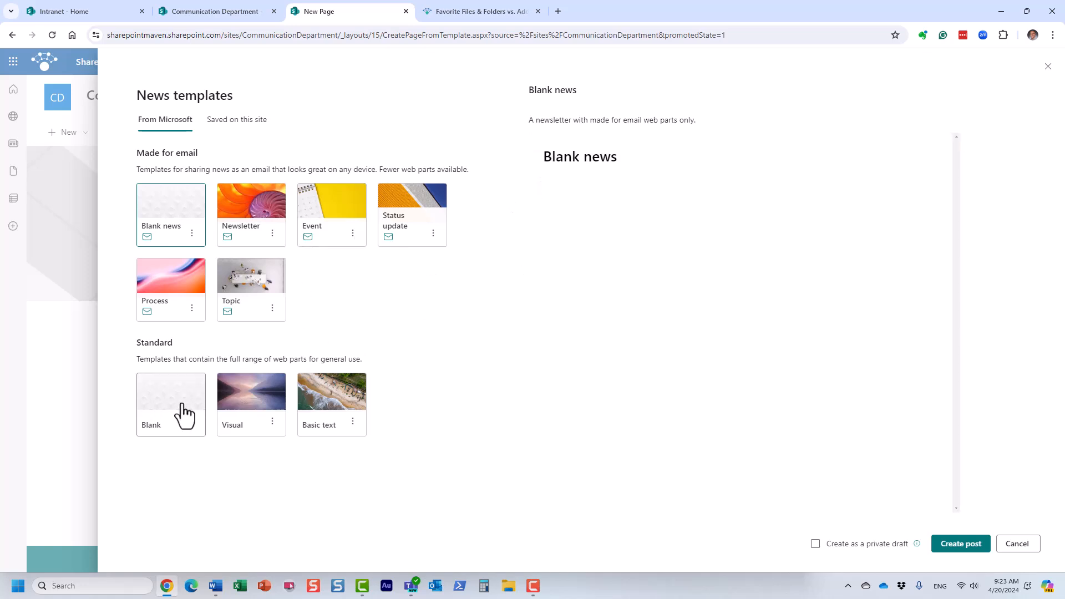
click(412, 213)
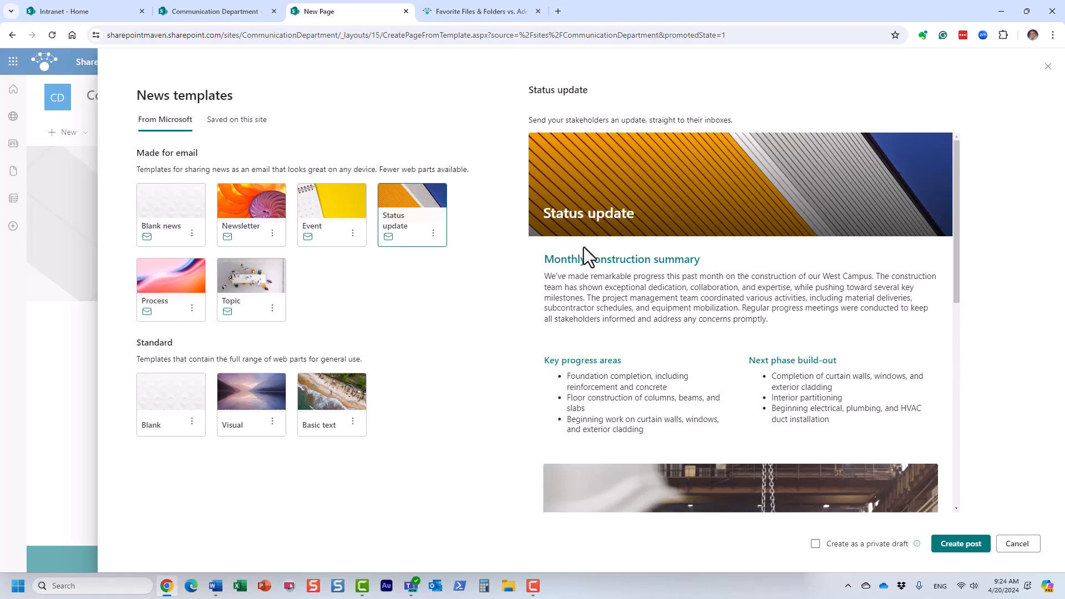
click(955, 546)
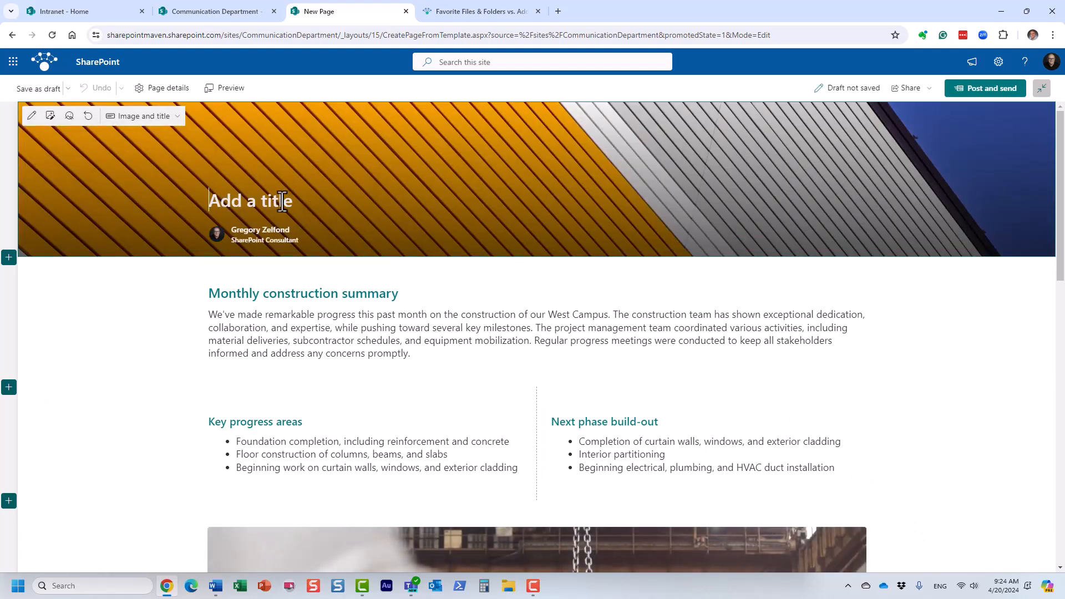
text(Proje)
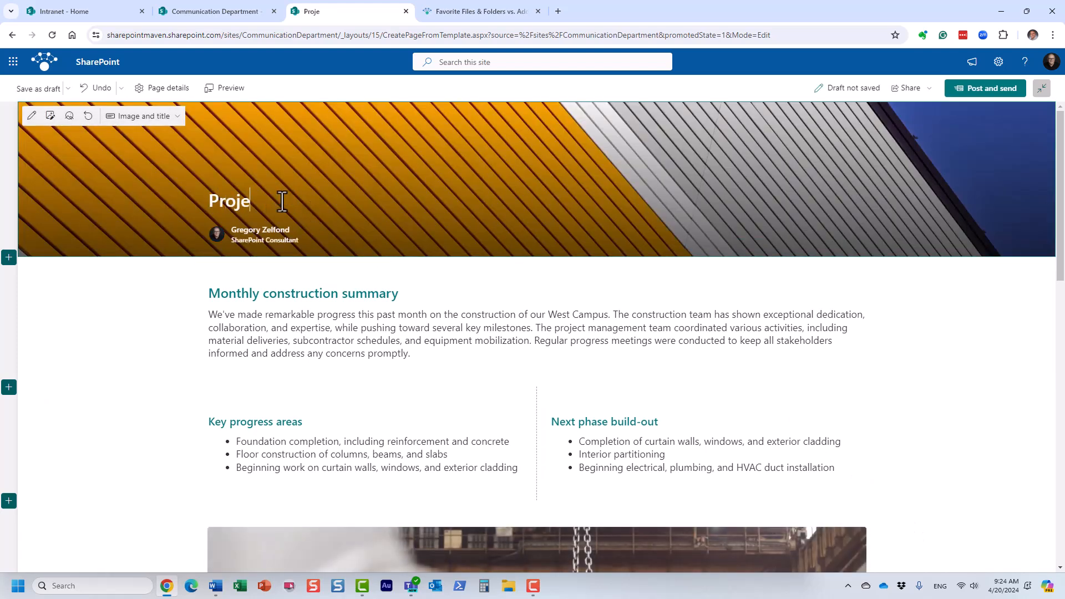
text(ct Update)
Replace the "Monthly construction summary" heading with "Project Update" and publish the post with the option to send it
drag(398, 293, 194, 286)
text(Project Update)
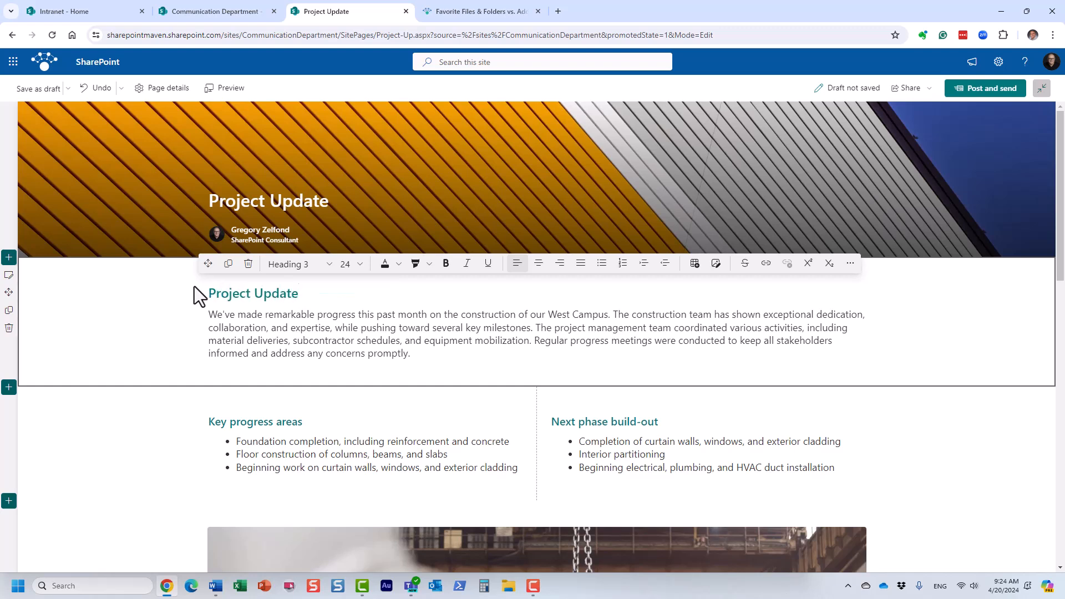
click(424, 549)
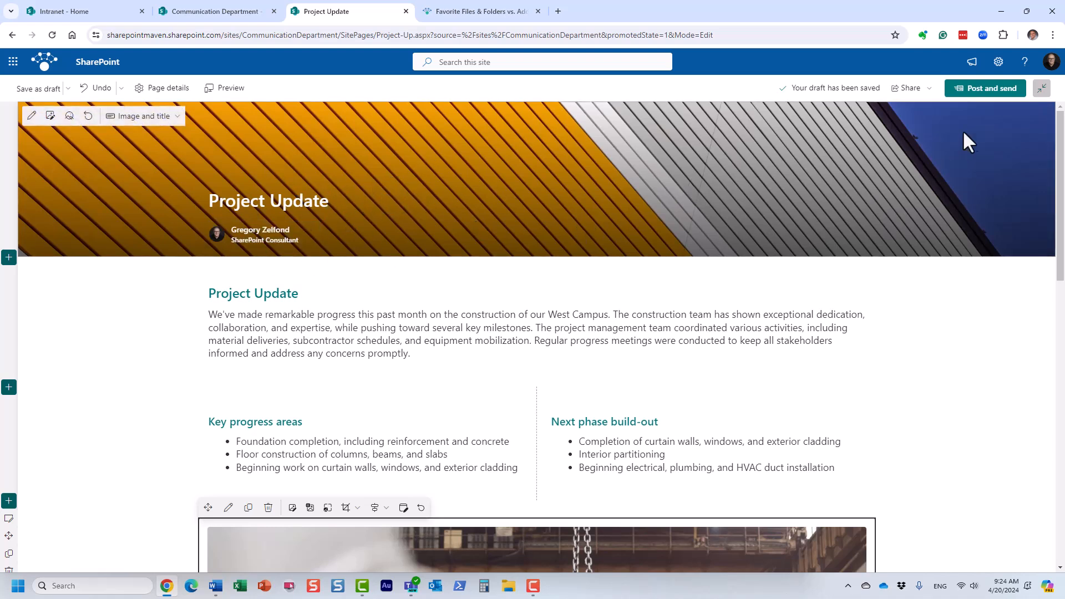
click(984, 88)
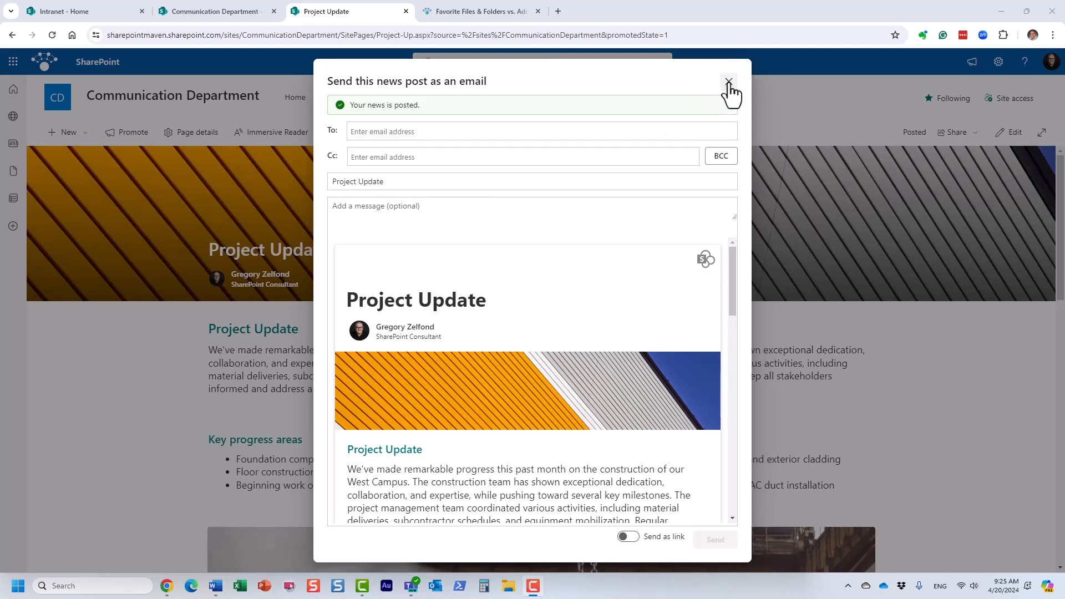
Address the news post email to Project ABC and copy in the business analyst who has a profile picture
click(357, 131)
text(project abc)
click(410, 158)
click(444, 156)
text(Mary Smith)
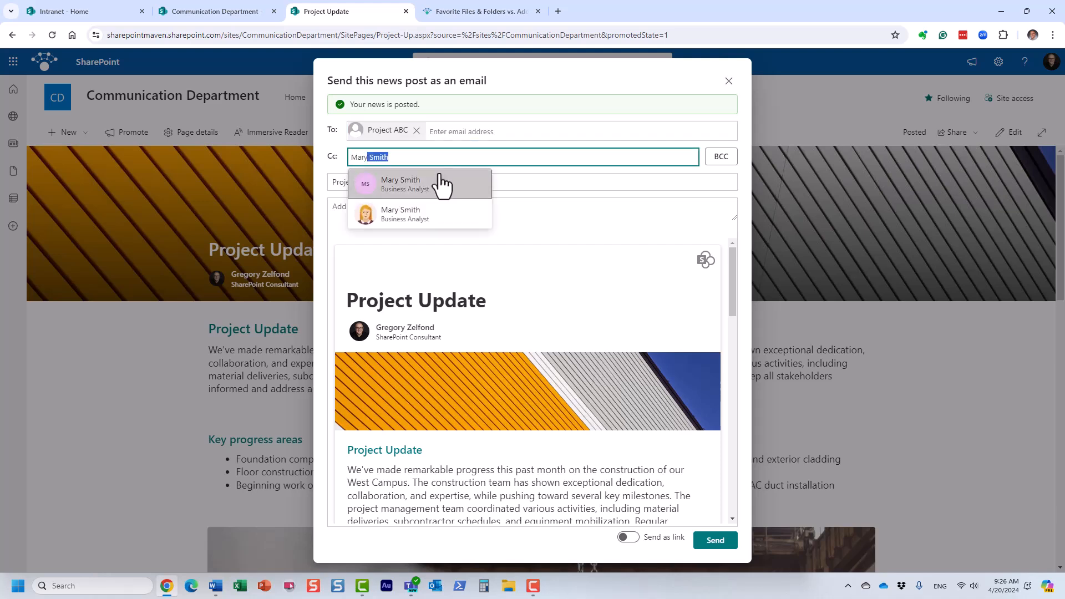
click(421, 216)
click(466, 258)
Extend the email's subject to "Project Update for this week"
click(401, 183)
text(for this week)
key(Tab)
Examine the email preview of the news post from its title through its closing section
scroll(463, 303, down, 10)
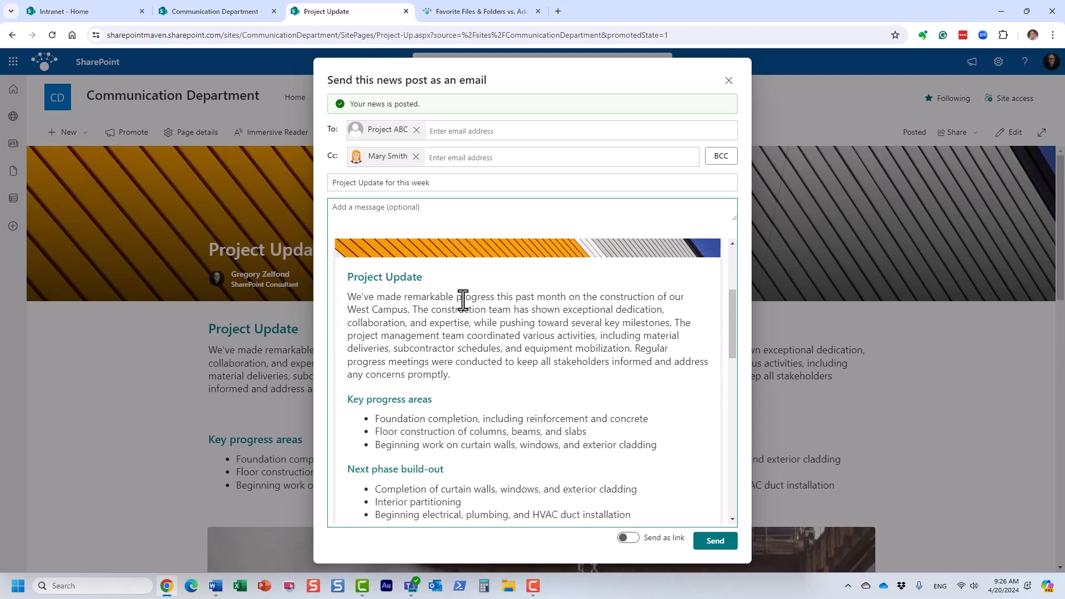
scroll(464, 300, down, 5)
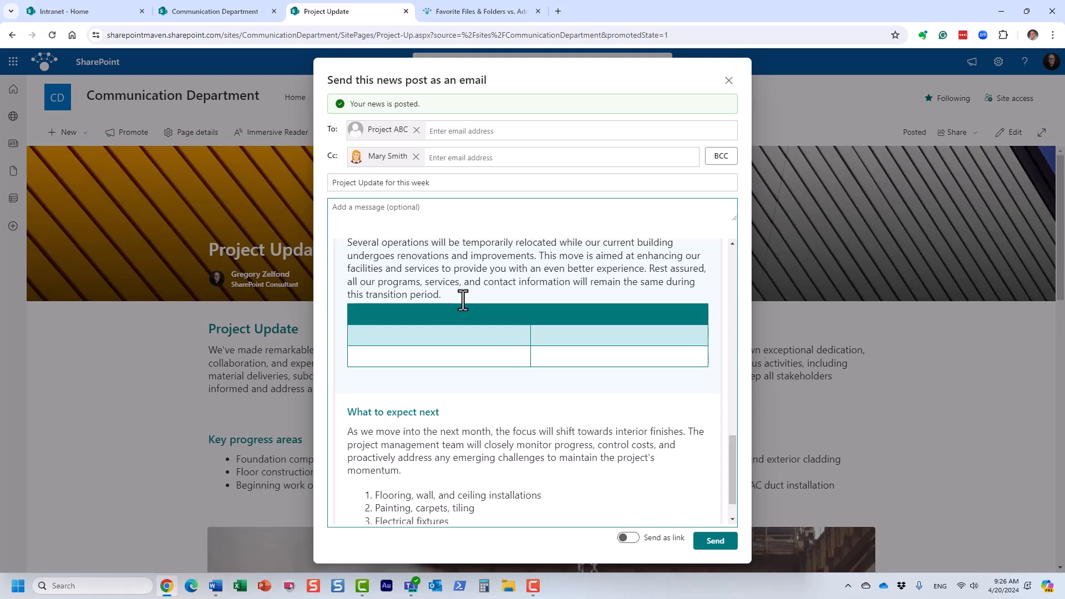
scroll(518, 266, down, 1)
scroll(523, 364, up, 4)
scroll(524, 364, up, 8)
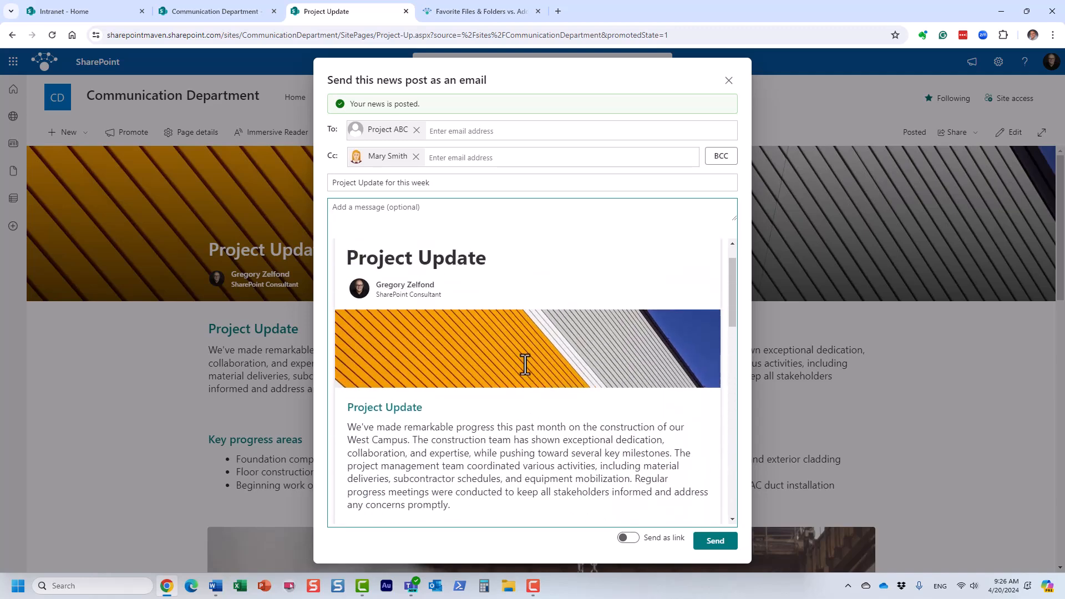
scroll(506, 371, down, 6)
scroll(506, 375, down, 8)
scroll(507, 375, up, 5)
scroll(506, 375, up, 8)
scroll(507, 358, down, 4)
scroll(507, 357, up, 4)
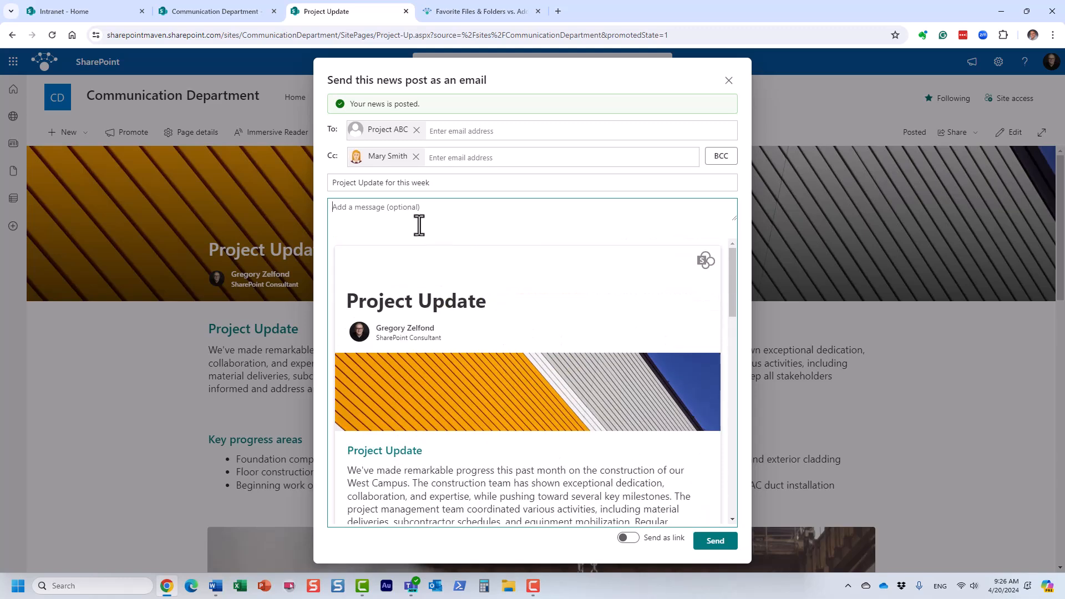
Add the message "Project Update" to the email, send it and dismiss the confirmation
text(Project)
text(Update)
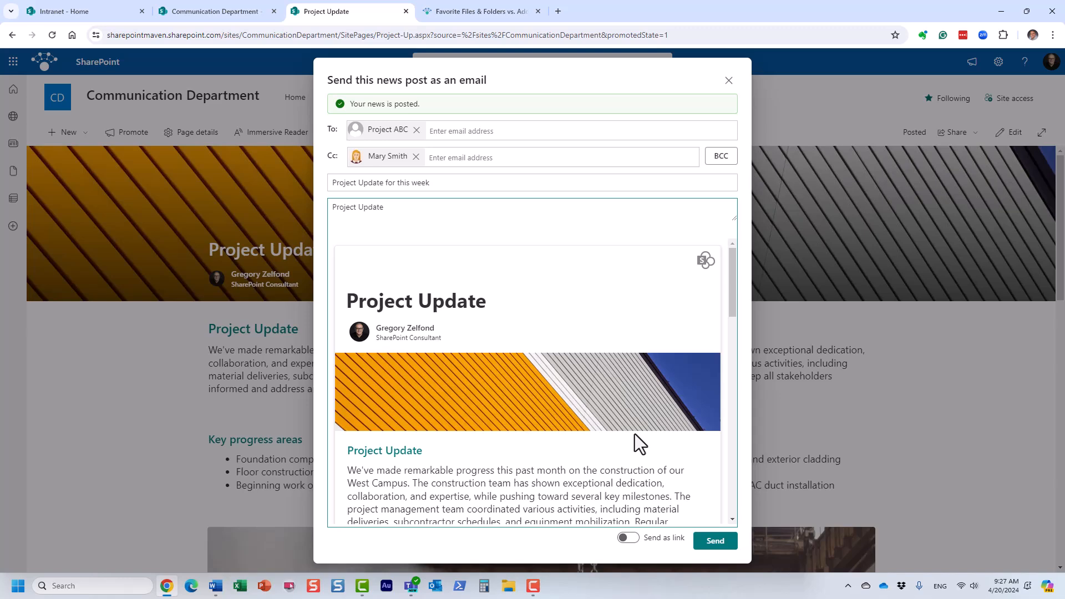
click(712, 543)
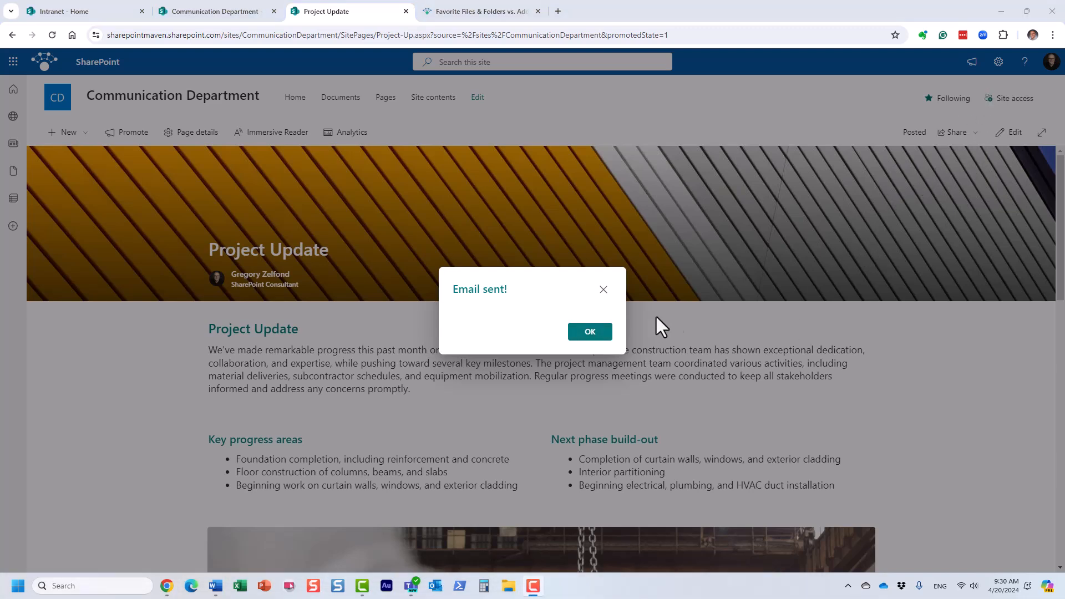
click(581, 334)
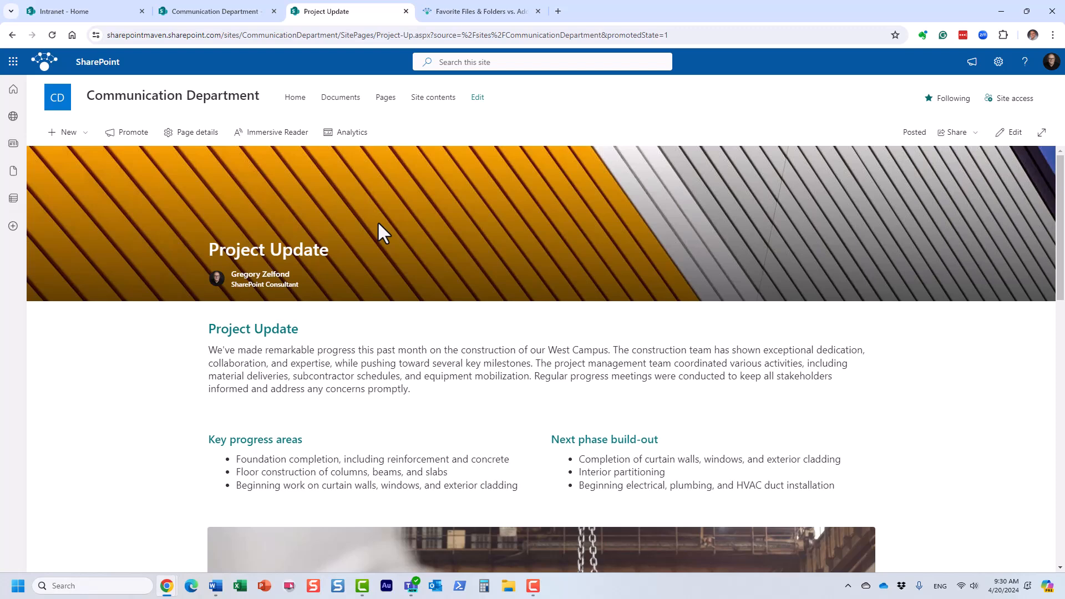
Return to the site's home page to view the news list, and open the Site Pages library from the site contents
click(226, 101)
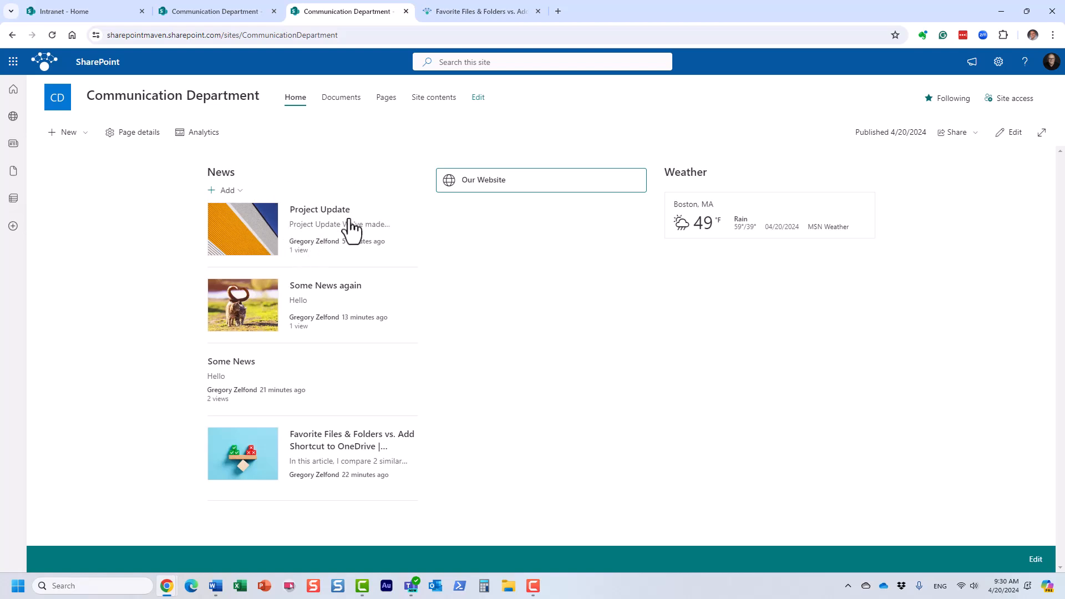
click(425, 103)
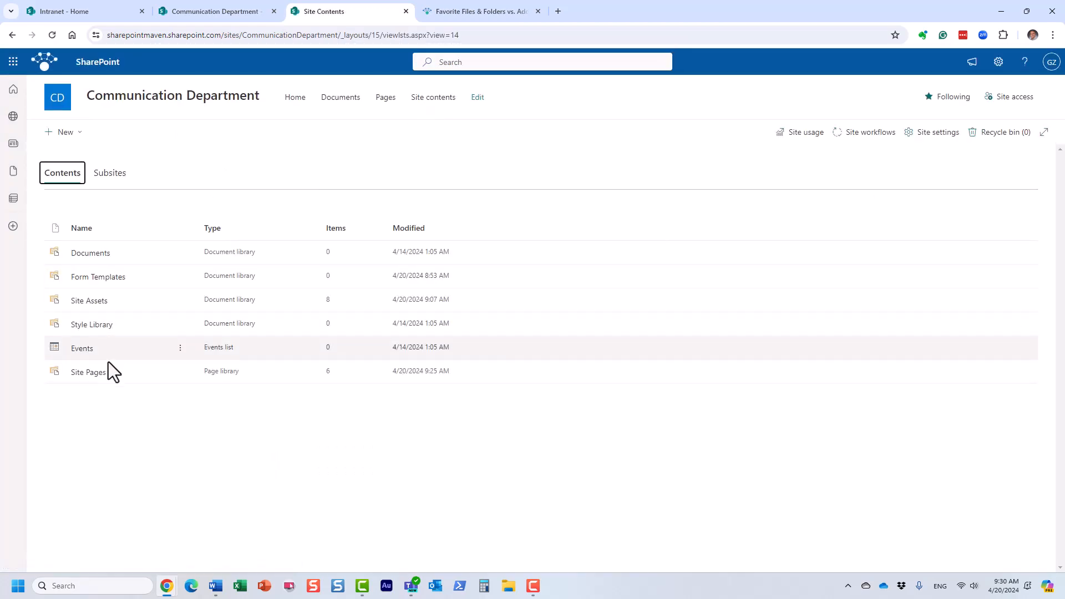
click(100, 372)
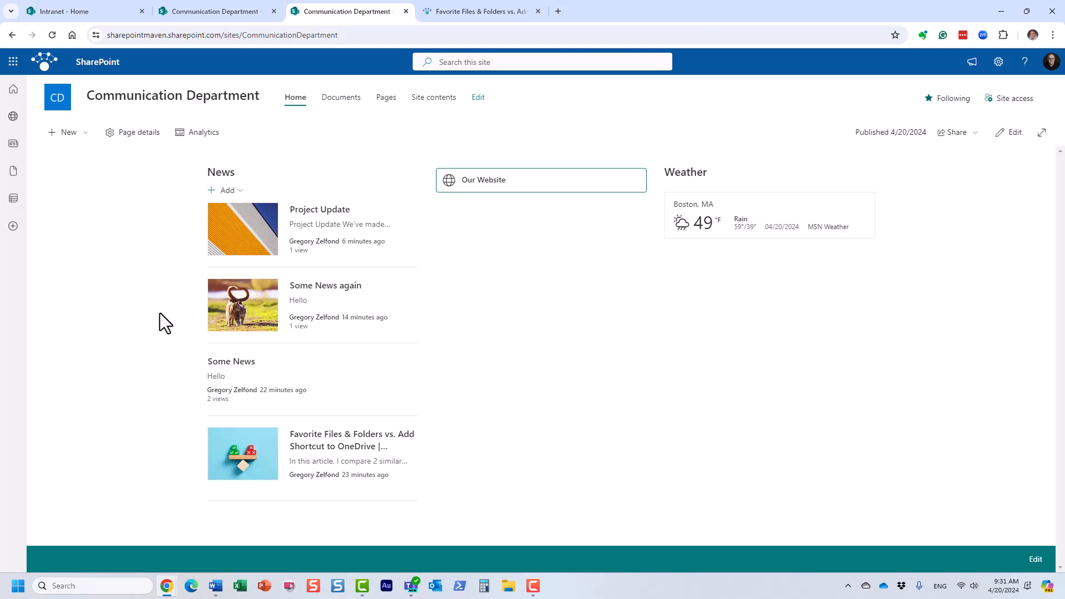
Switch to the recipient's Outlook inbox and examine the received "Project Update for this week" email from header to closing section
mouse_move(166, 586)
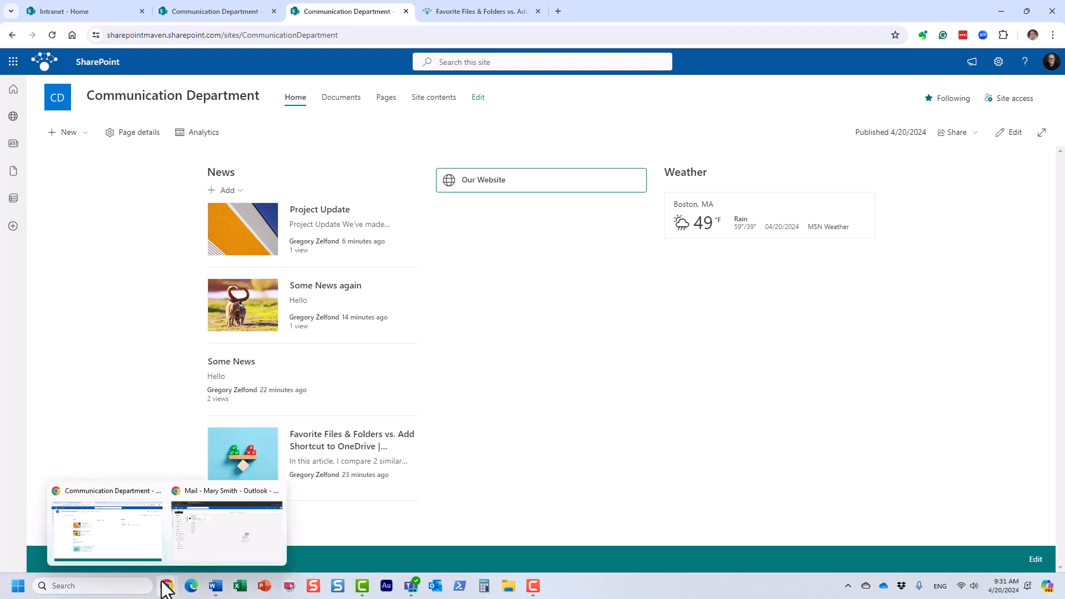
click(214, 542)
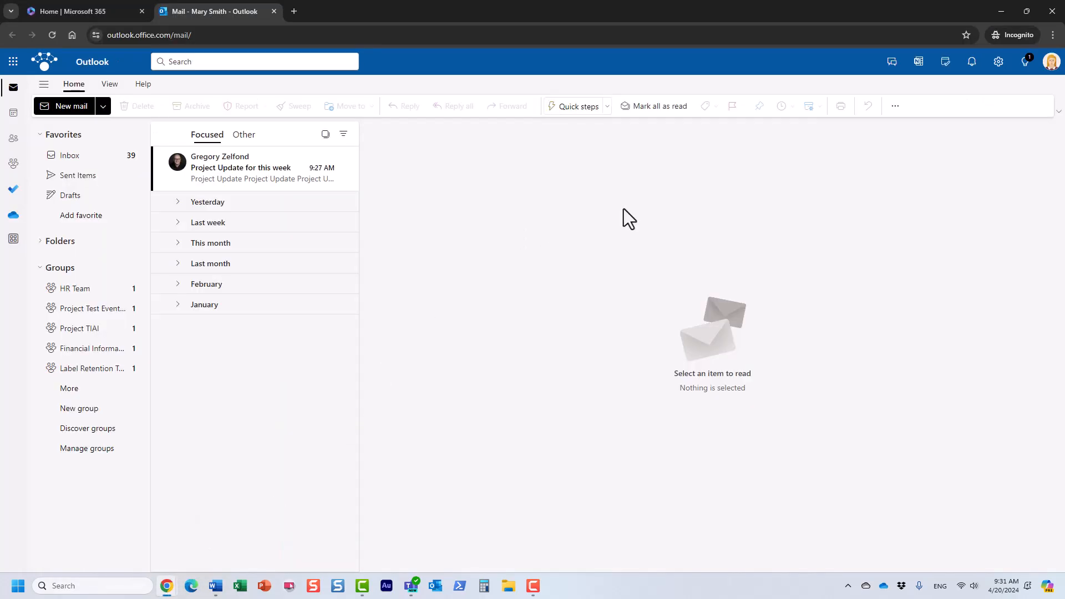
click(234, 165)
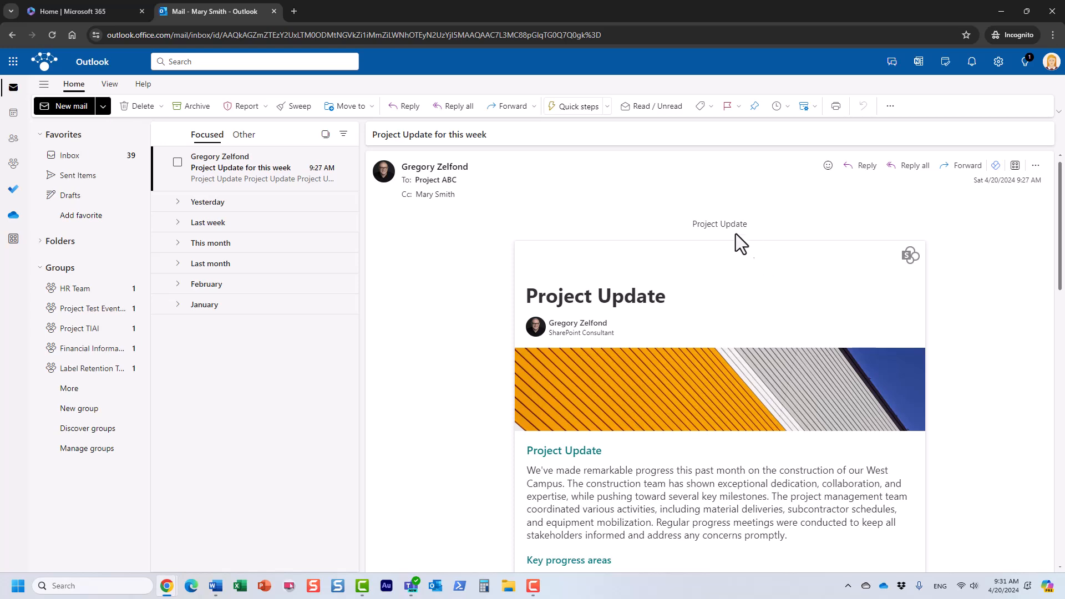
scroll(734, 311, down, 8)
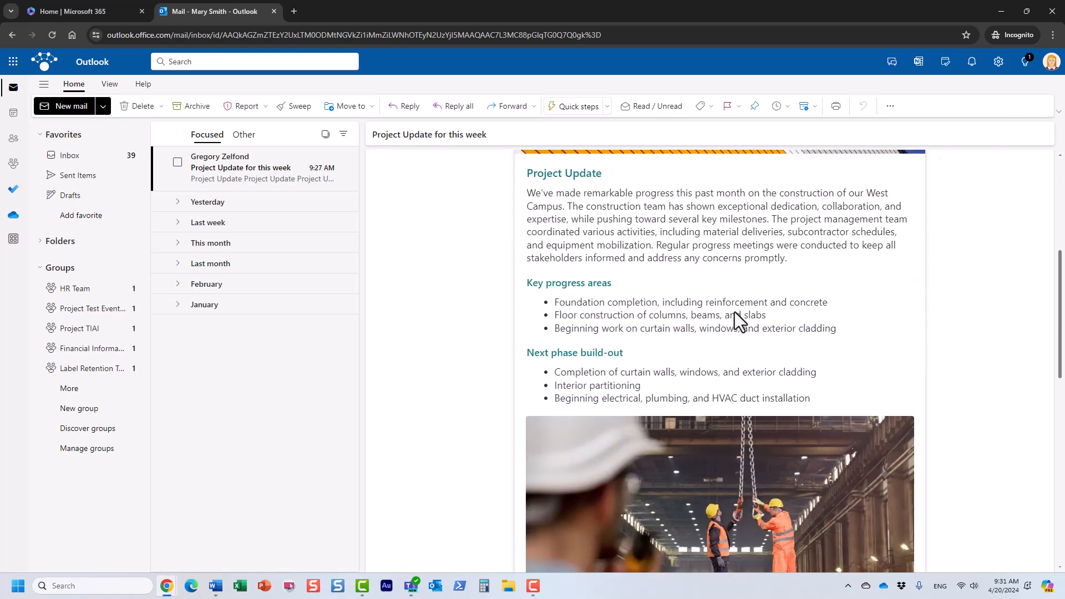
scroll(734, 314, down, 7)
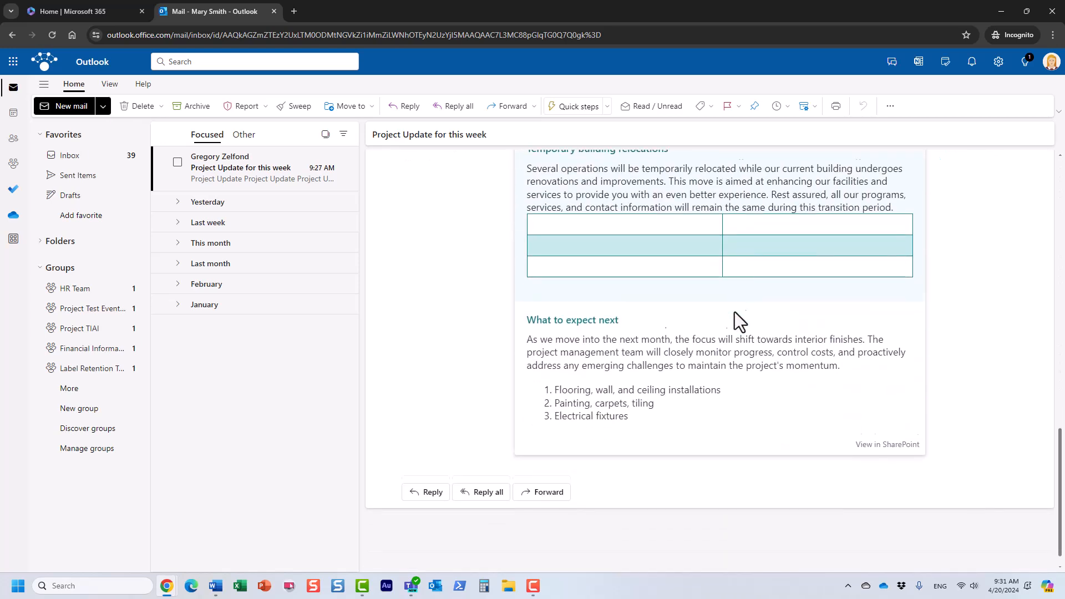
scroll(634, 303, up, 15)
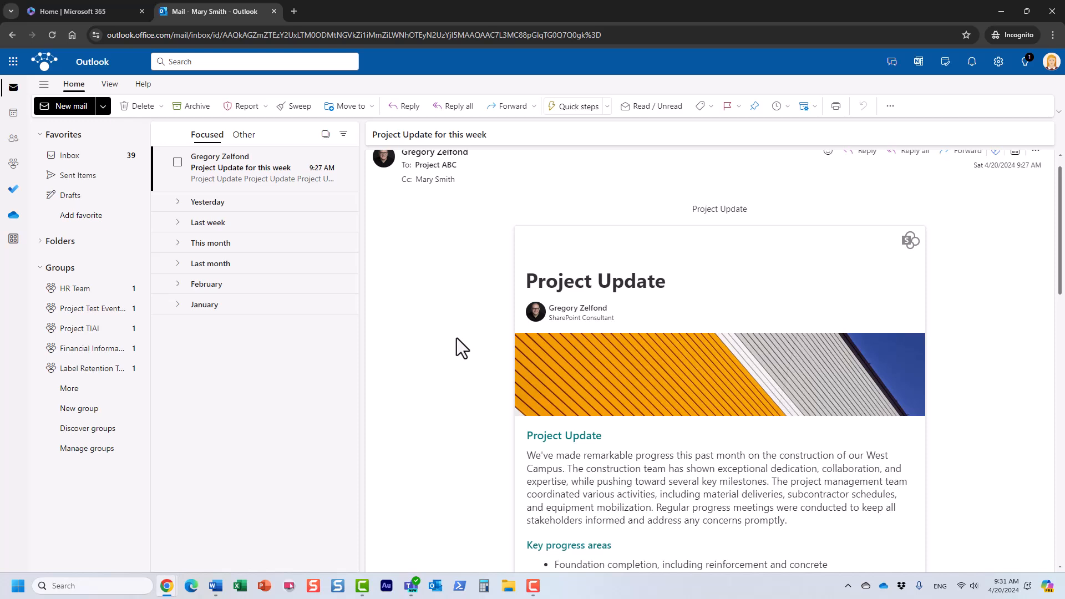
scroll(445, 335, up, 1)
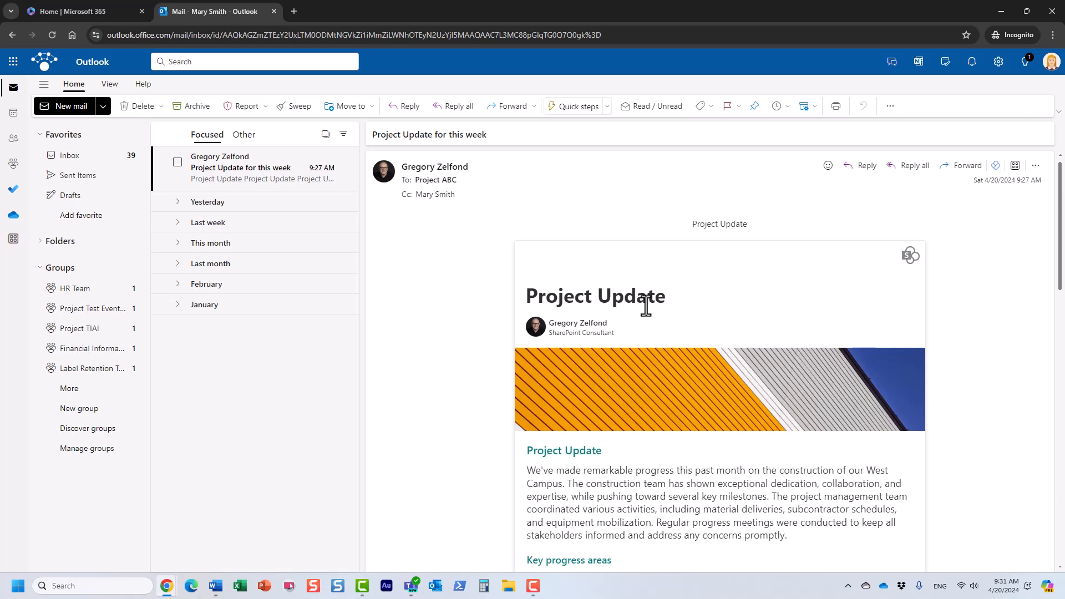
scroll(659, 274, down, 3)
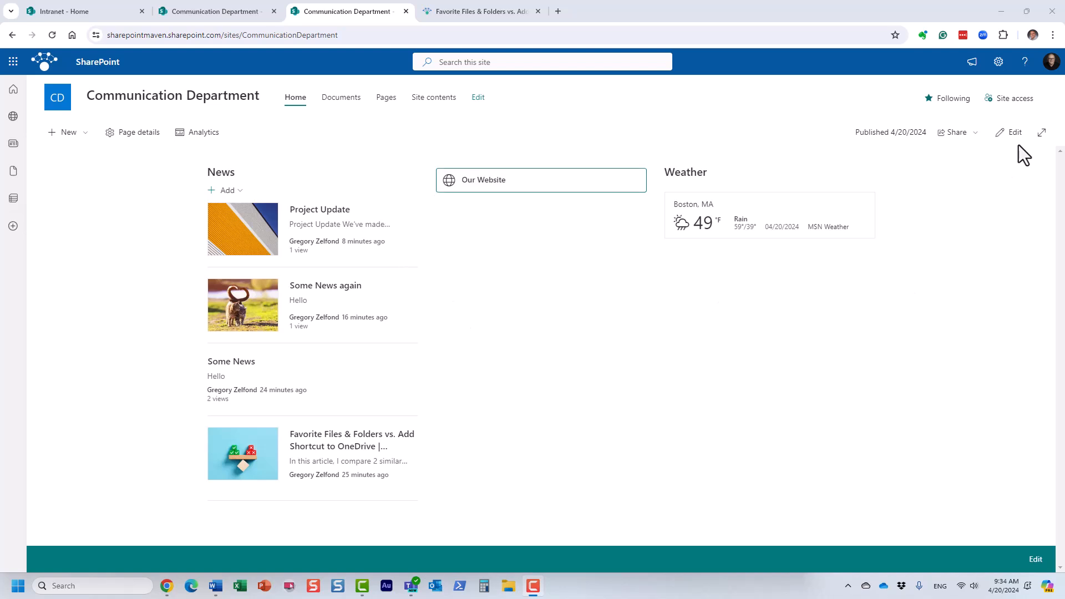
Set the home page's News web part to show 2 news posts and republish the page
click(1009, 132)
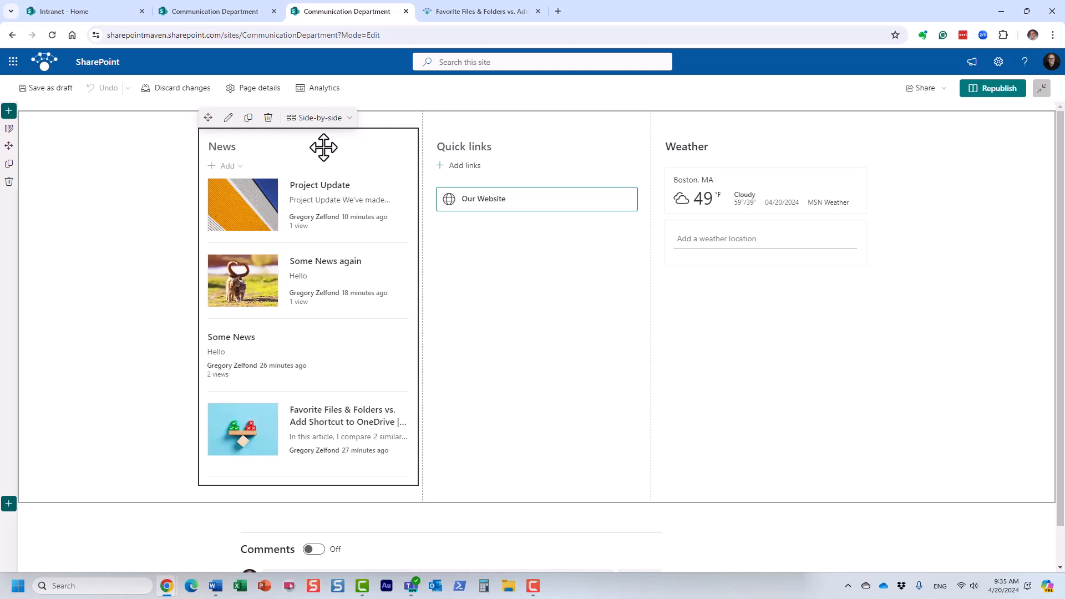
click(229, 118)
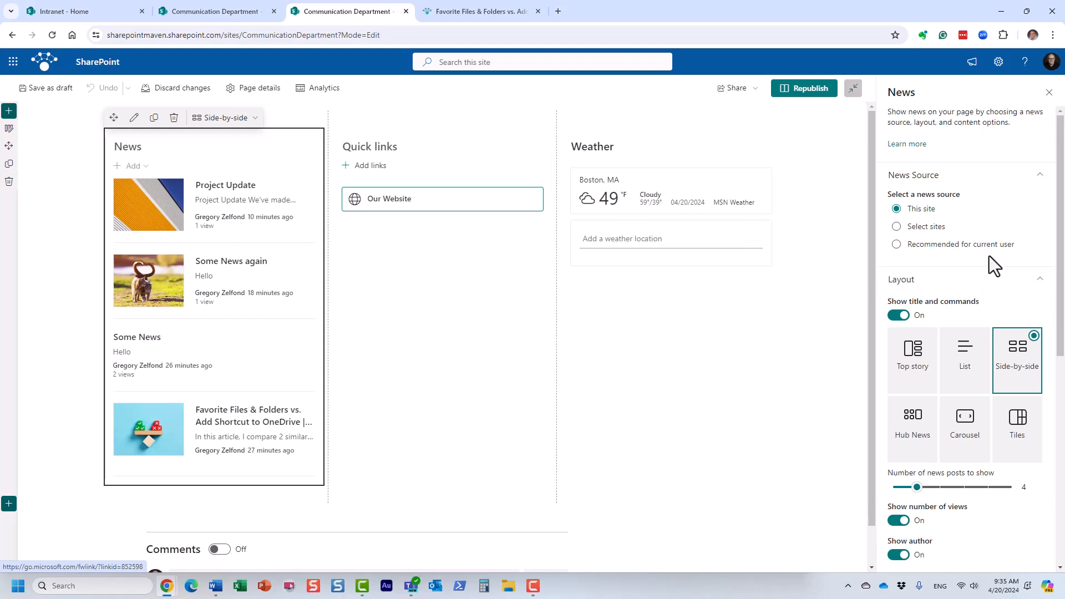
scroll(989, 256, down, 2)
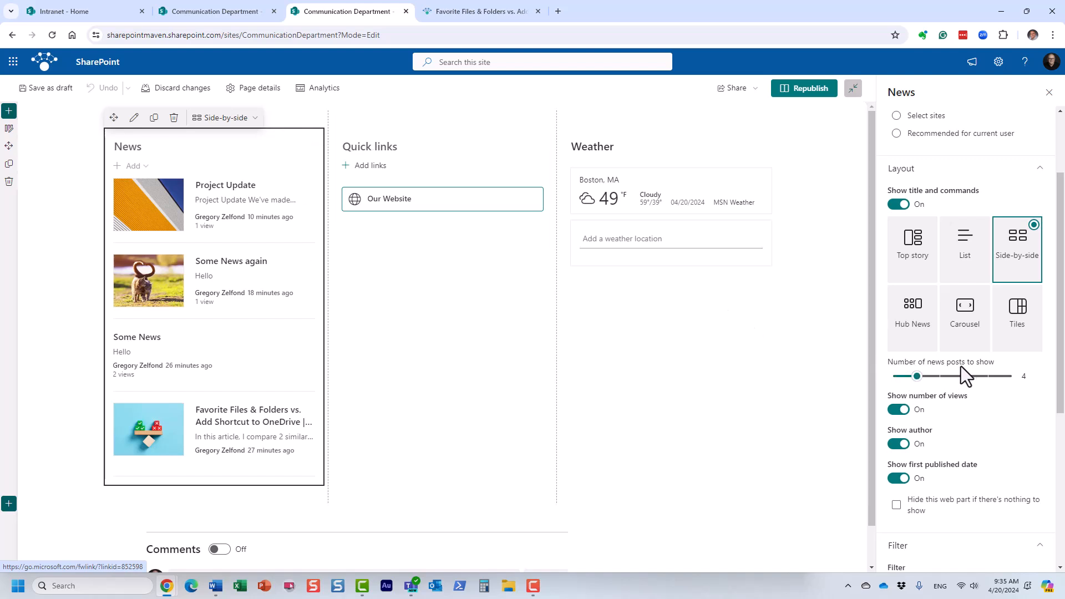
drag(916, 377, 892, 377)
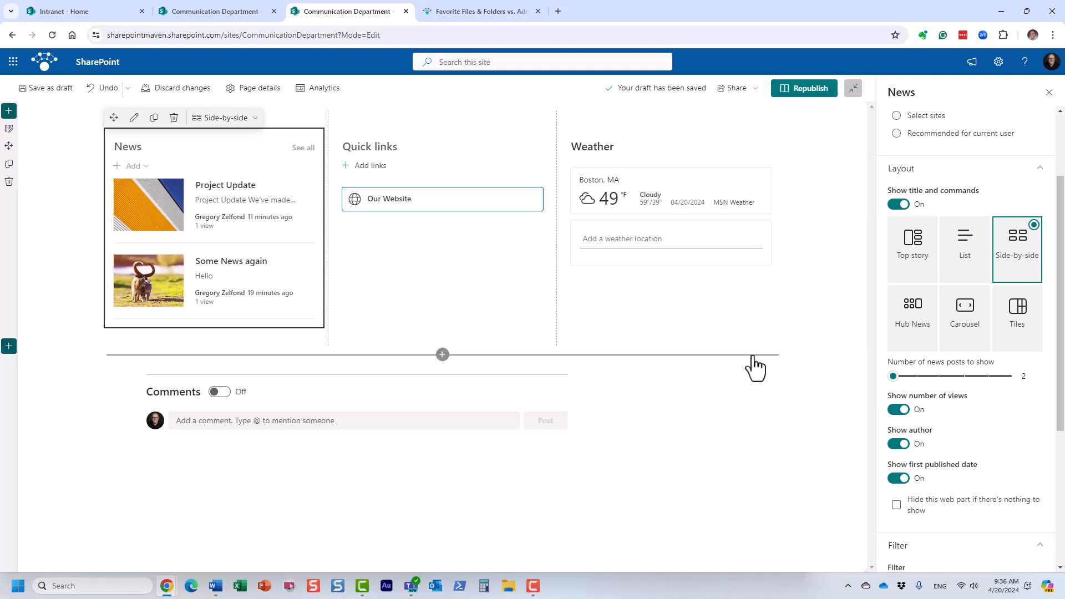
click(1048, 92)
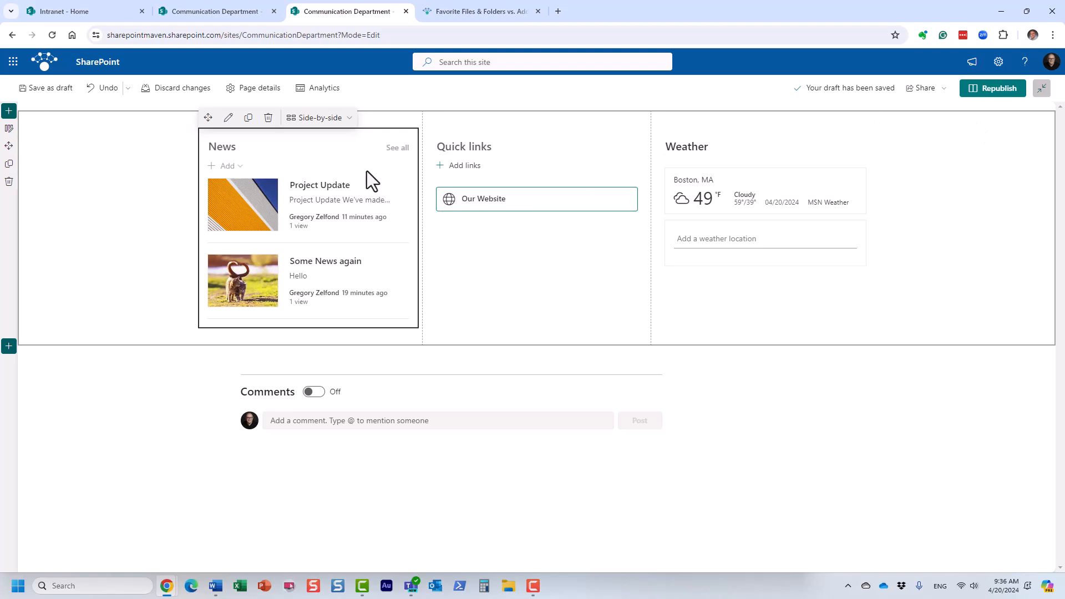
click(982, 93)
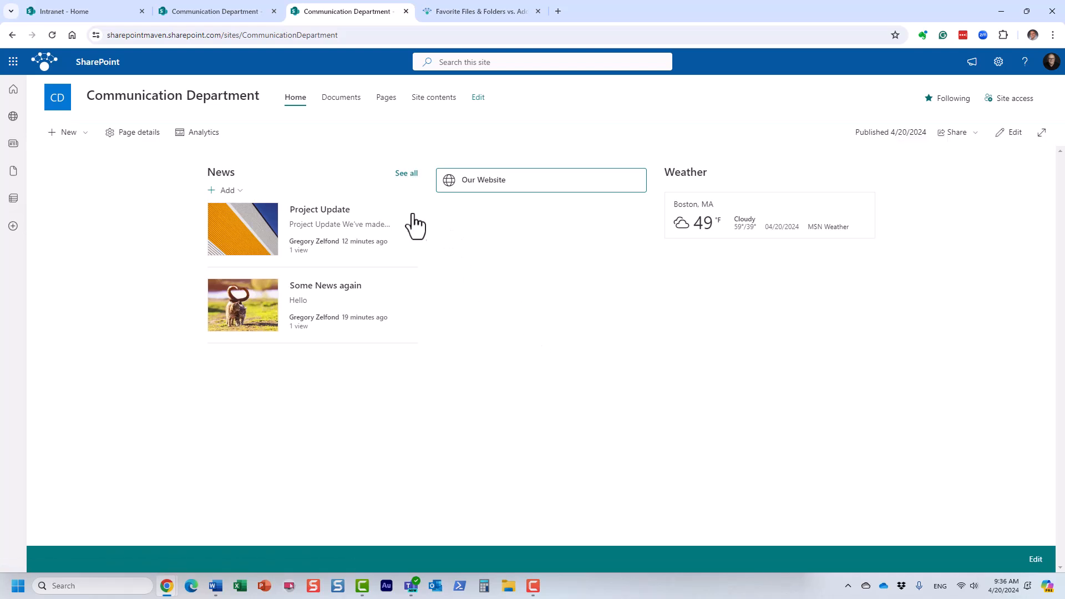
Open the full list of the site's news posts from the News web part and look through it
click(407, 174)
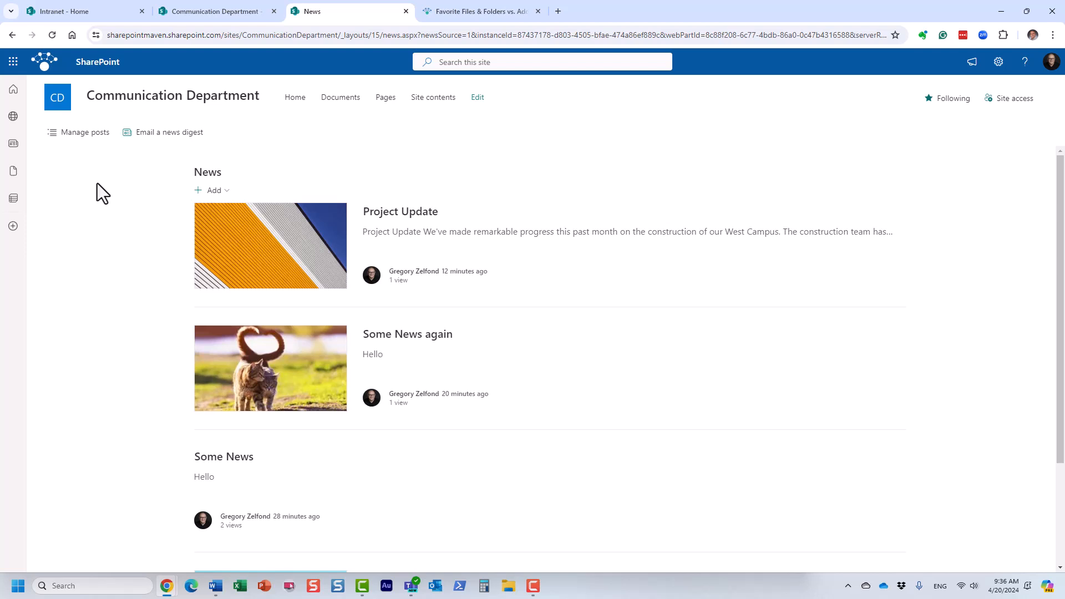
scroll(115, 228, down, 2)
scroll(115, 227, up, 2)
scroll(115, 227, down, 2)
scroll(115, 227, up, 2)
scroll(115, 228, down, 2)
scroll(115, 227, up, 2)
scroll(125, 247, down, 2)
scroll(125, 246, up, 2)
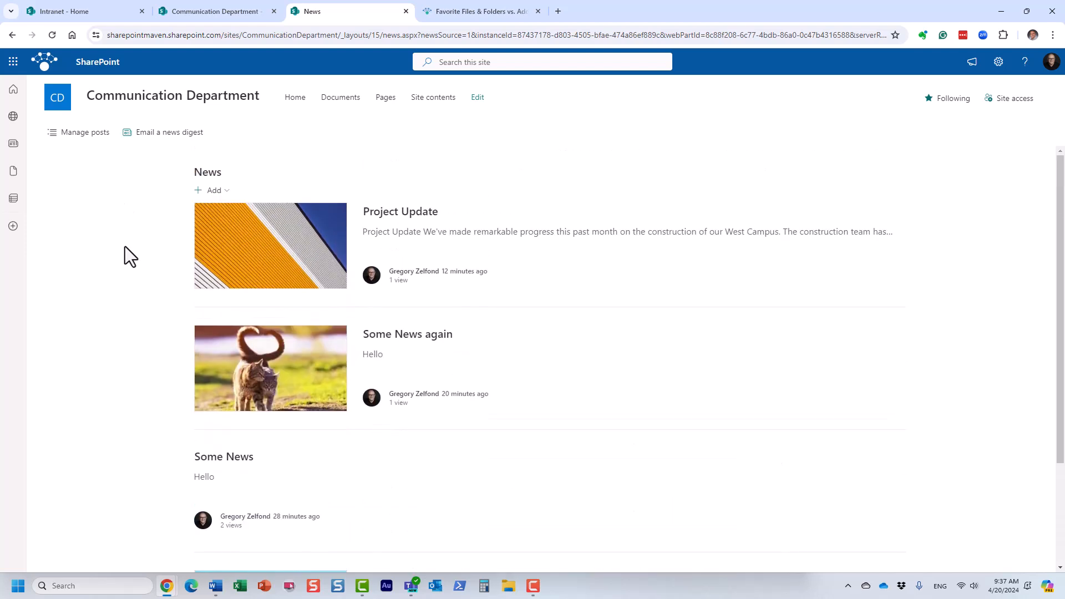
Create an email news digest from the Project Update, Some News again and Favorite Files & Folders vs. Add Shortcut to OneDrive posts
click(179, 142)
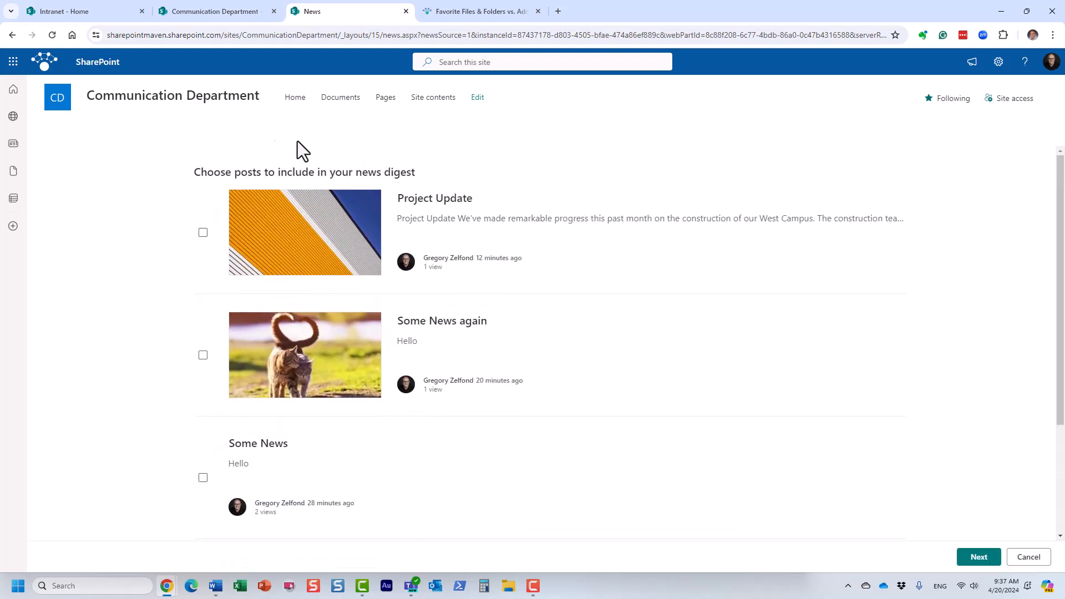
scroll(594, 303, down, 2)
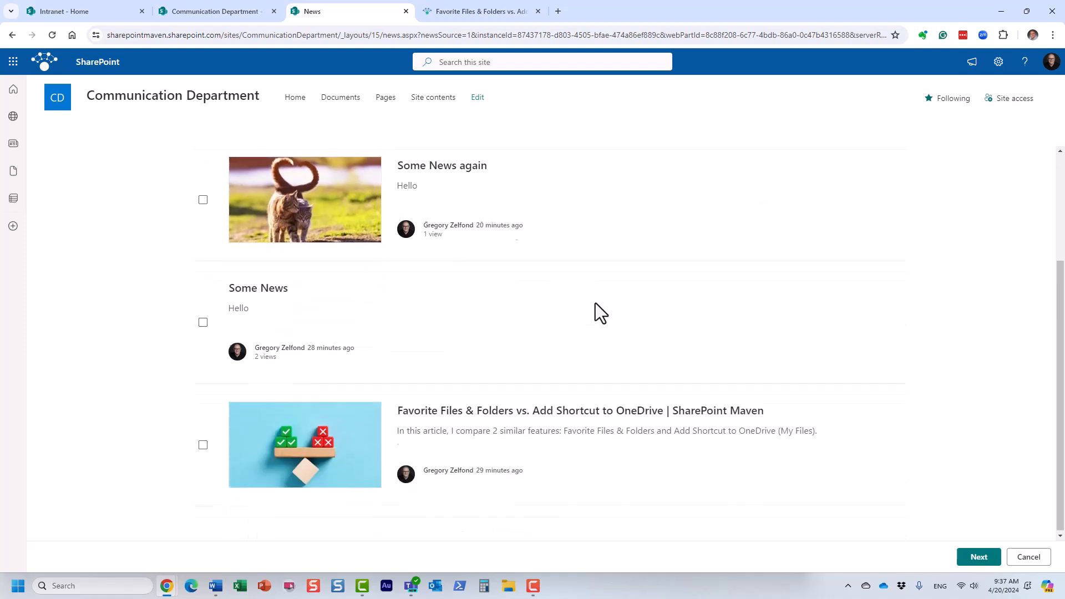
scroll(595, 303, up, 2)
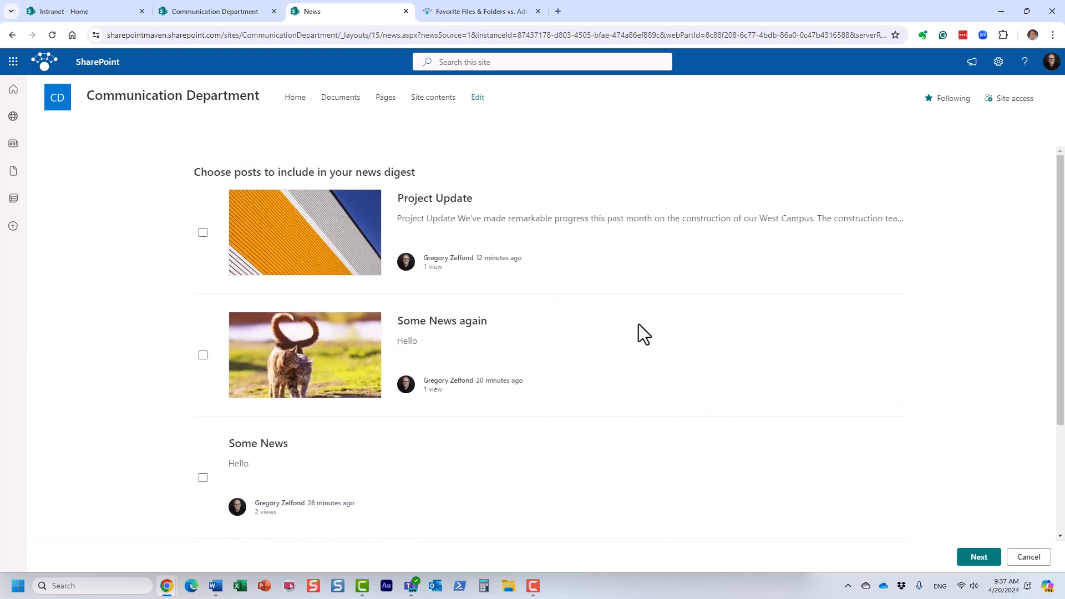
scroll(638, 324, down, 2)
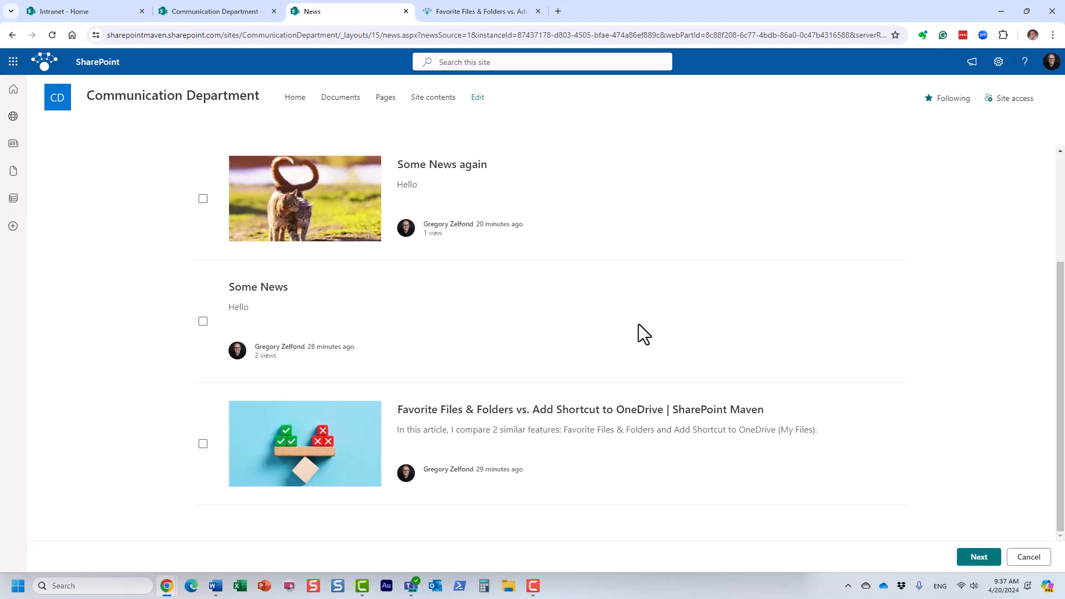
scroll(638, 324, up, 2)
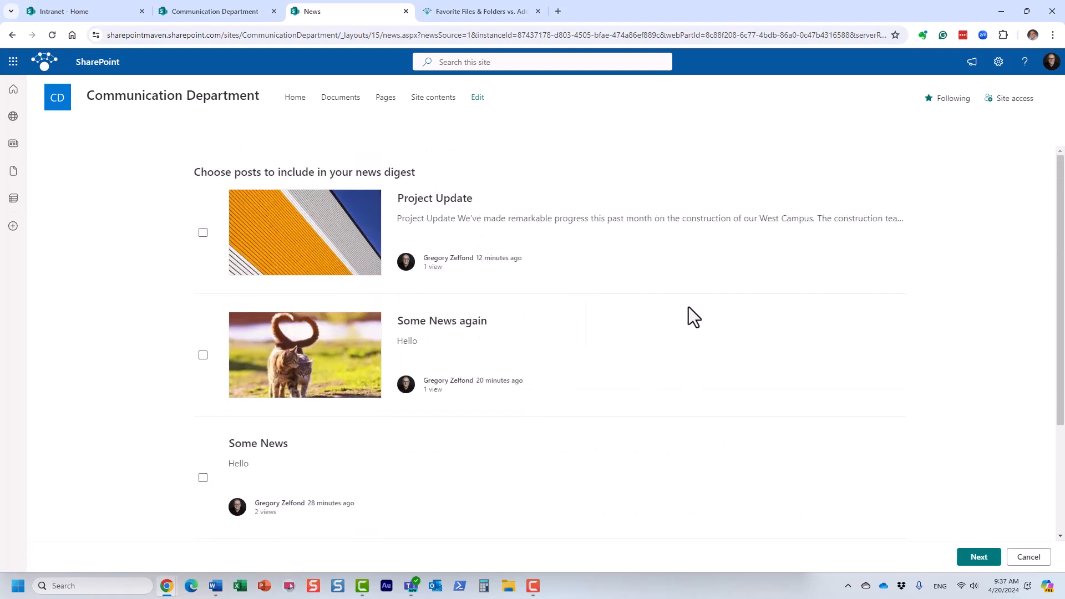
click(203, 233)
click(202, 355)
scroll(161, 381, down, 3)
click(979, 557)
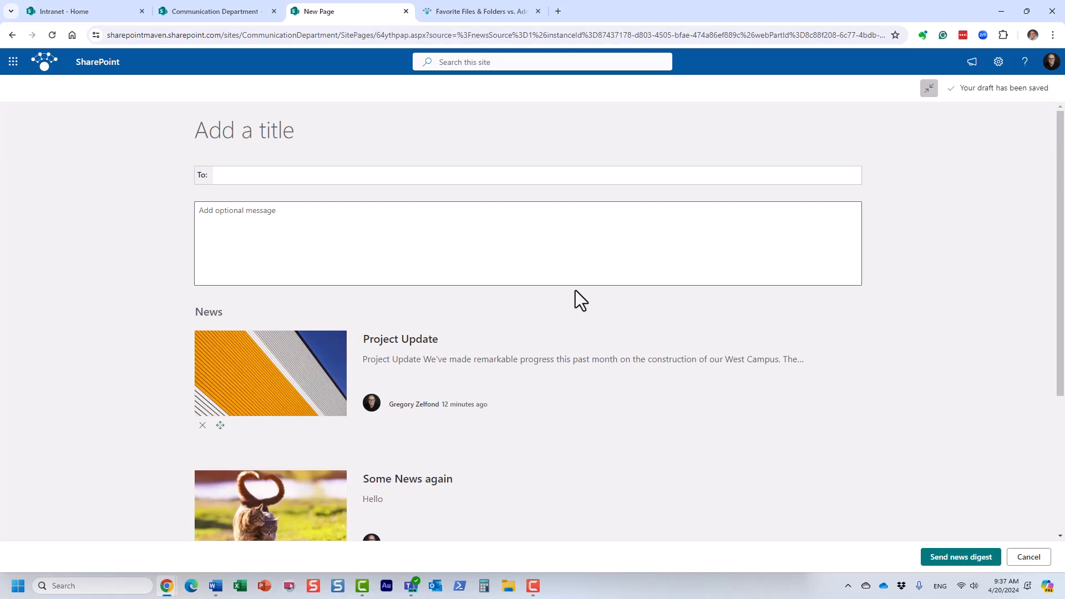
Title the news digest "News Digest ABC"
click(233, 132)
text(New)
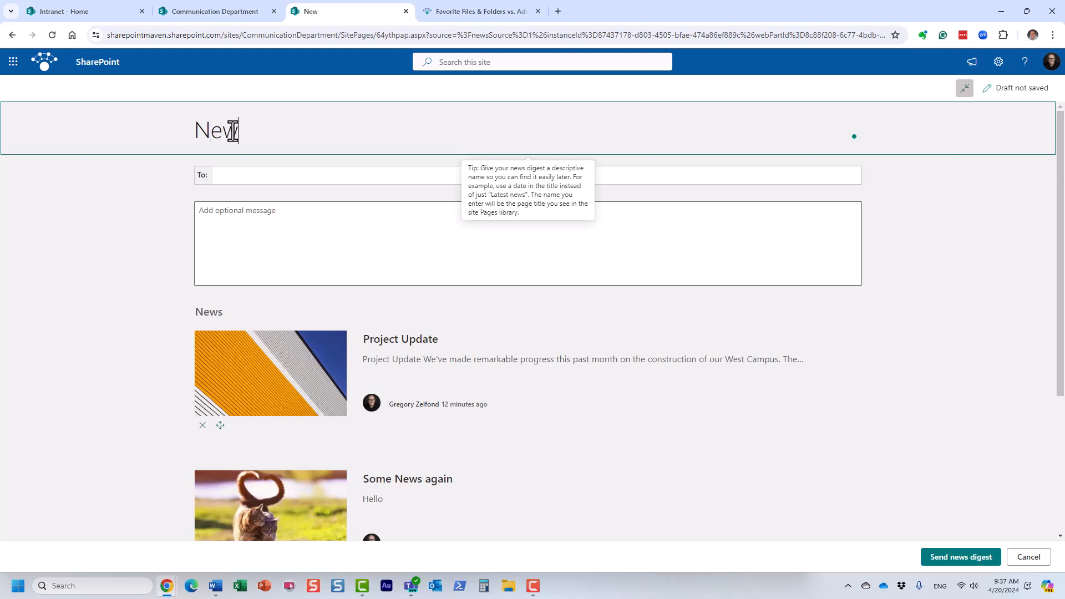
text(s Digest)
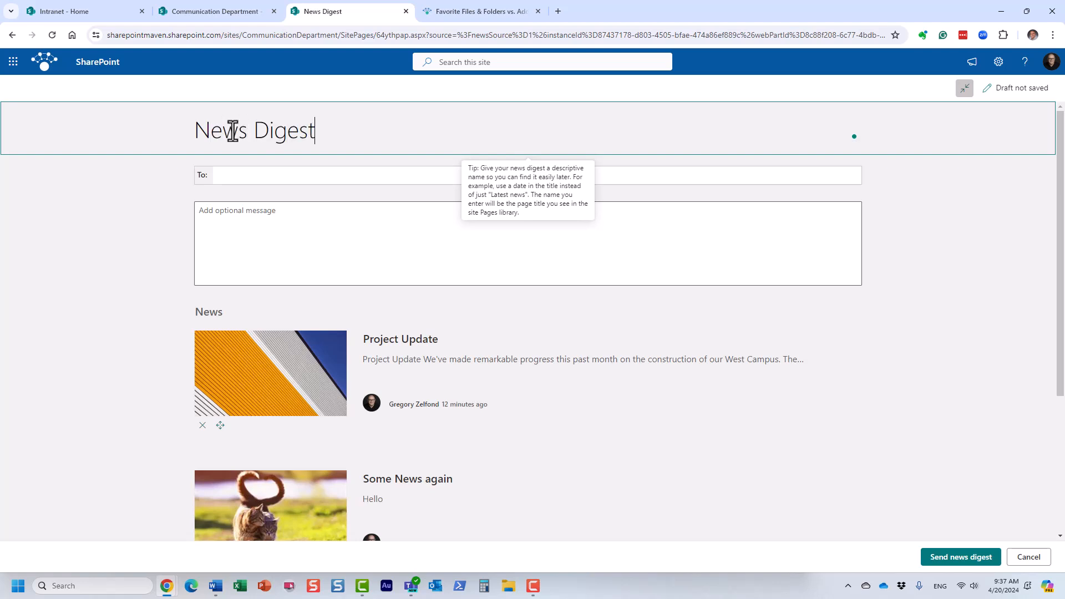
text( ABC)
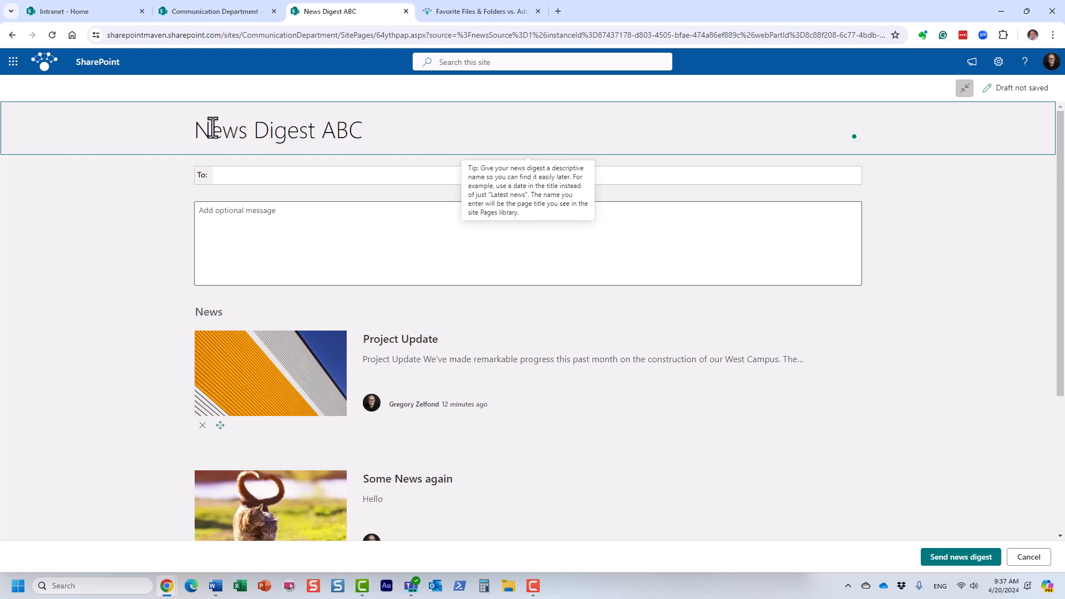
Add the recipient to the news digest and enter the message "Latest news"
click(239, 175)
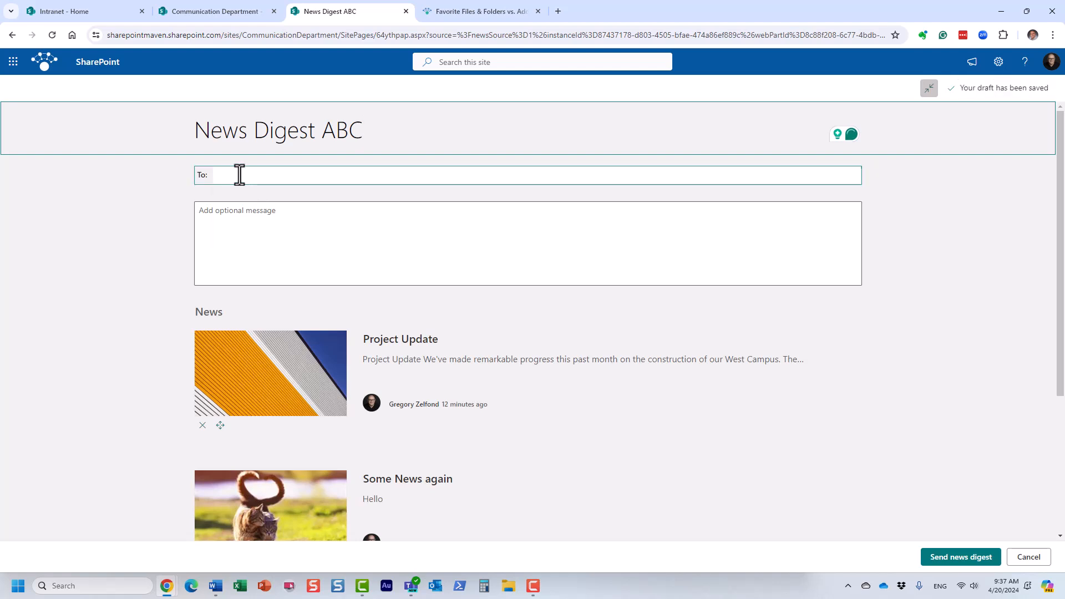
click(239, 175)
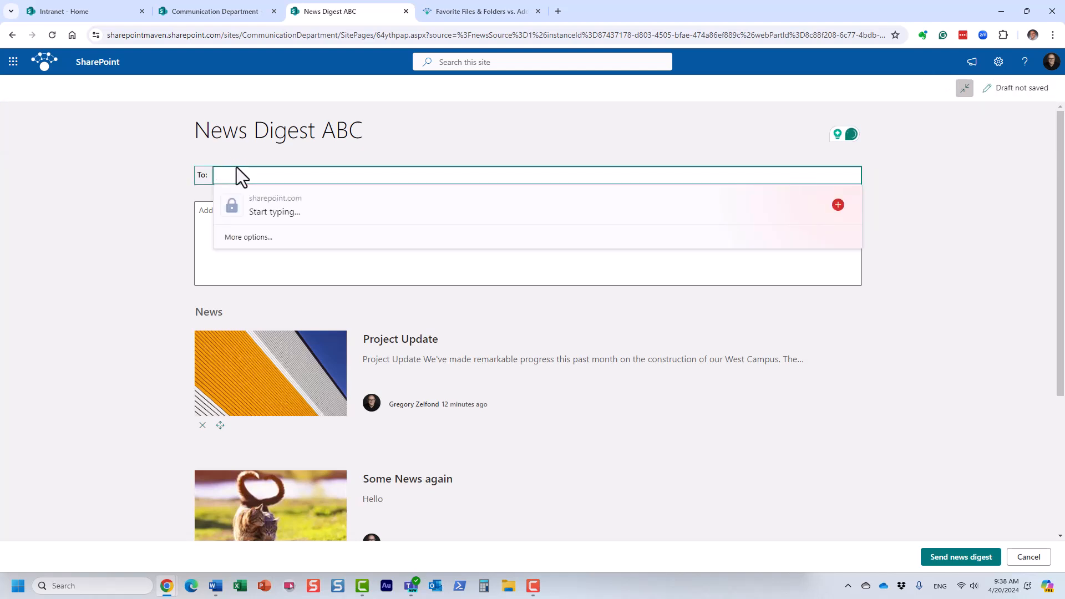
click(122, 178)
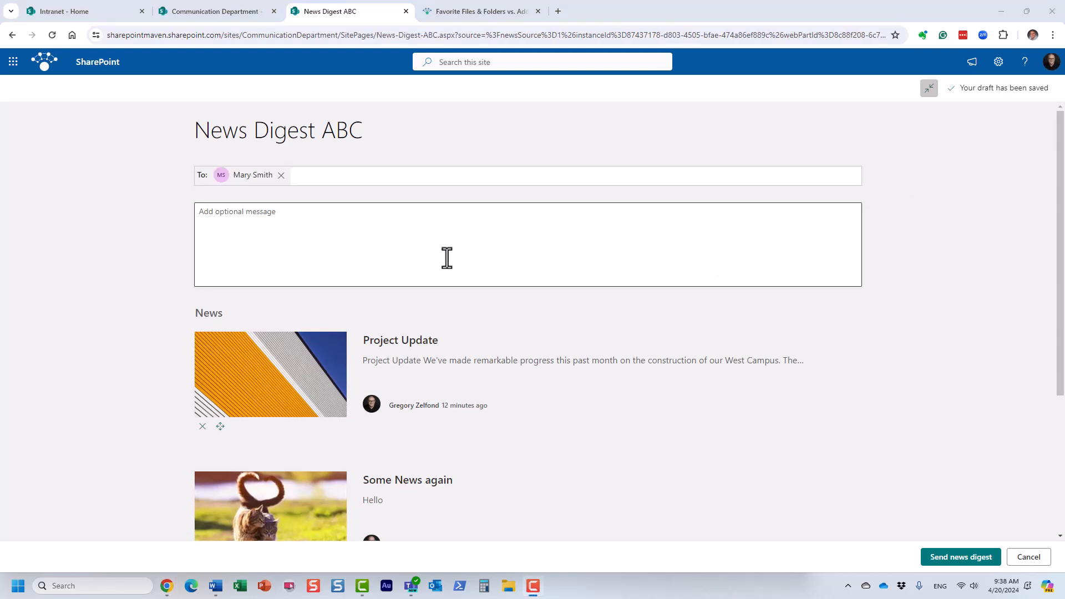
click(224, 222)
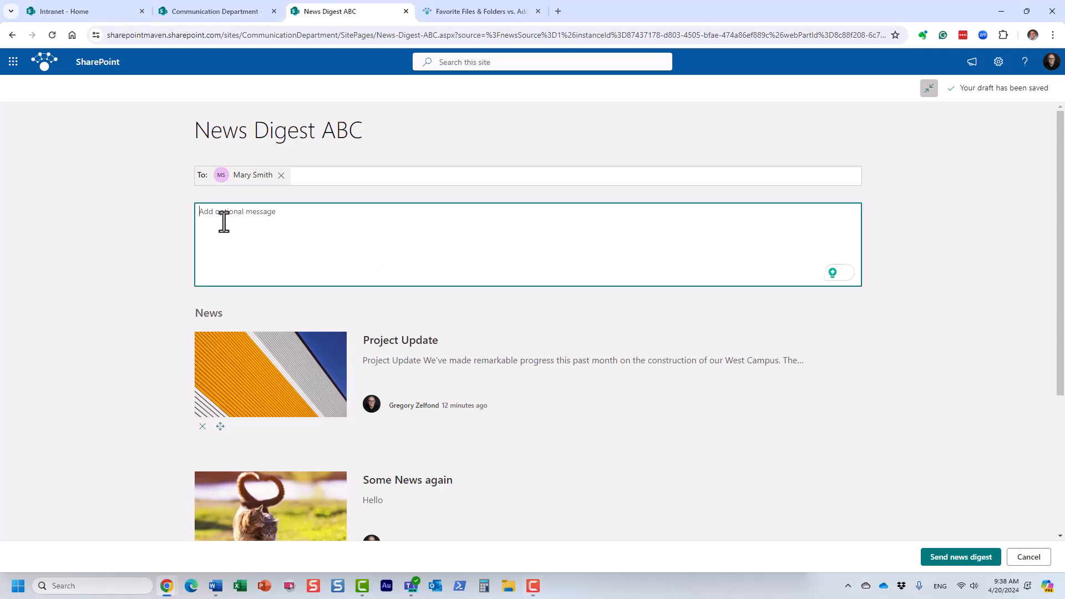
text(Latest news)
Reorder the digest's posts to Some News again, Favorite Files & Folders, then Project Update, and send the news digest
scroll(917, 305, down, 2)
scroll(917, 305, up, 2)
scroll(832, 305, down, 2)
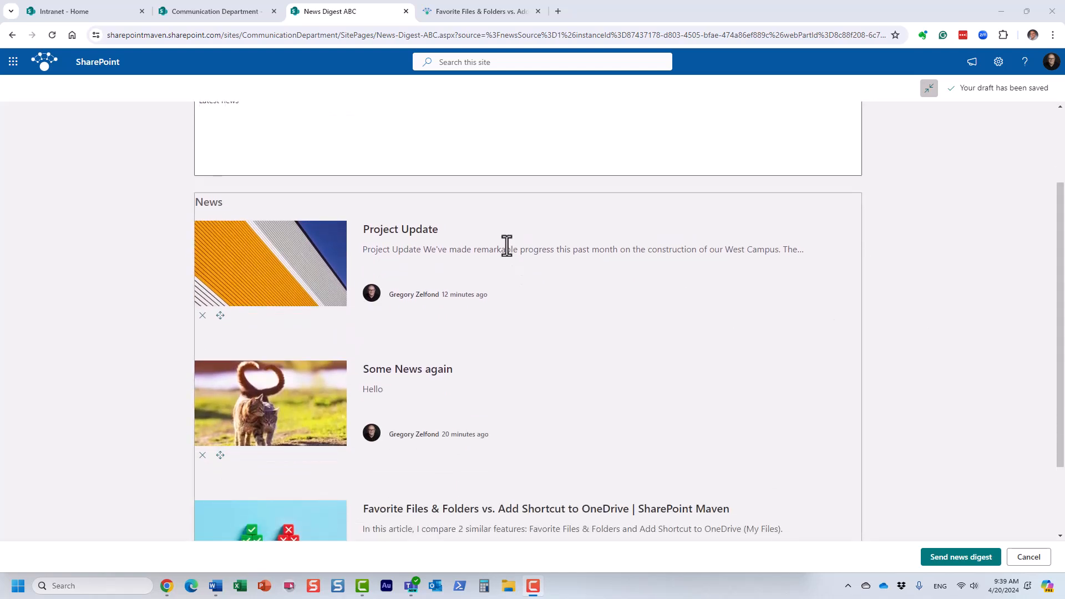
scroll(569, 411, down, 2)
scroll(568, 409, up, 1)
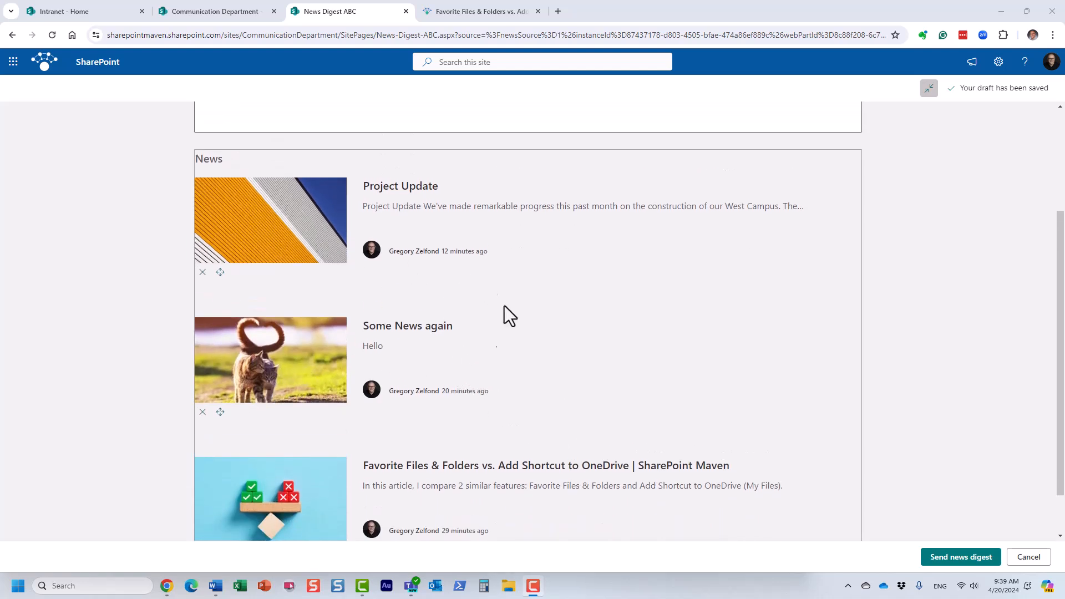
drag(220, 411, 240, 264)
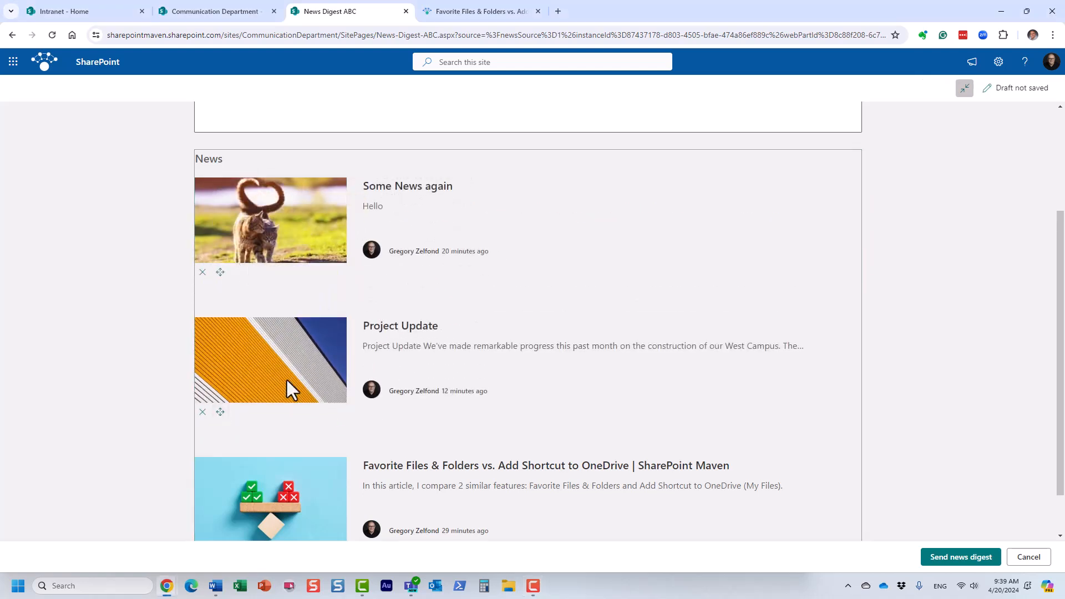
scroll(275, 447, down, 1)
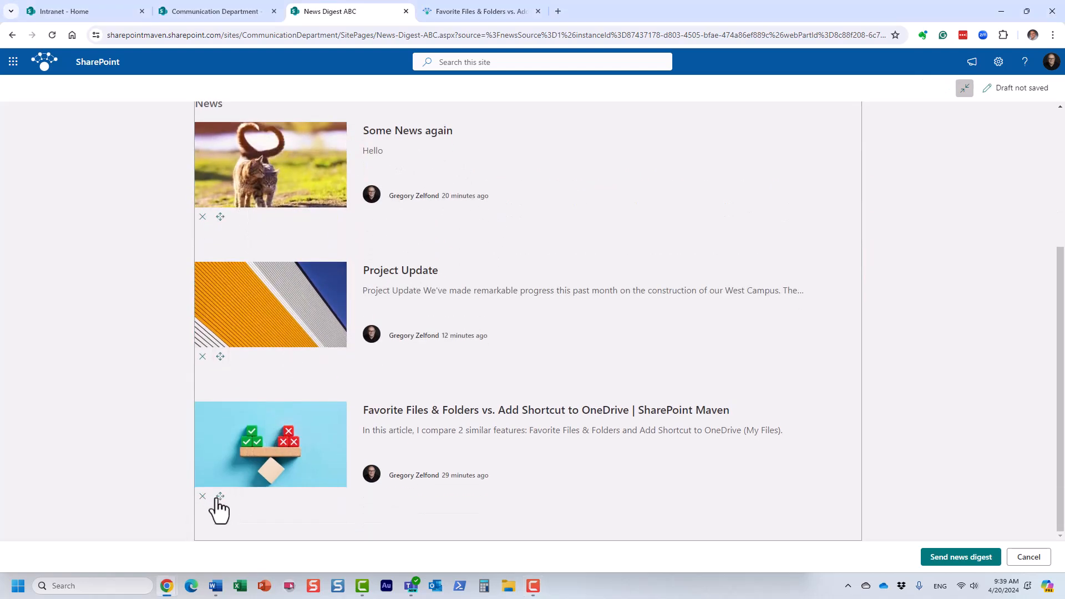
drag(220, 496, 245, 348)
scroll(780, 242, up, 3)
scroll(790, 252, up, 1)
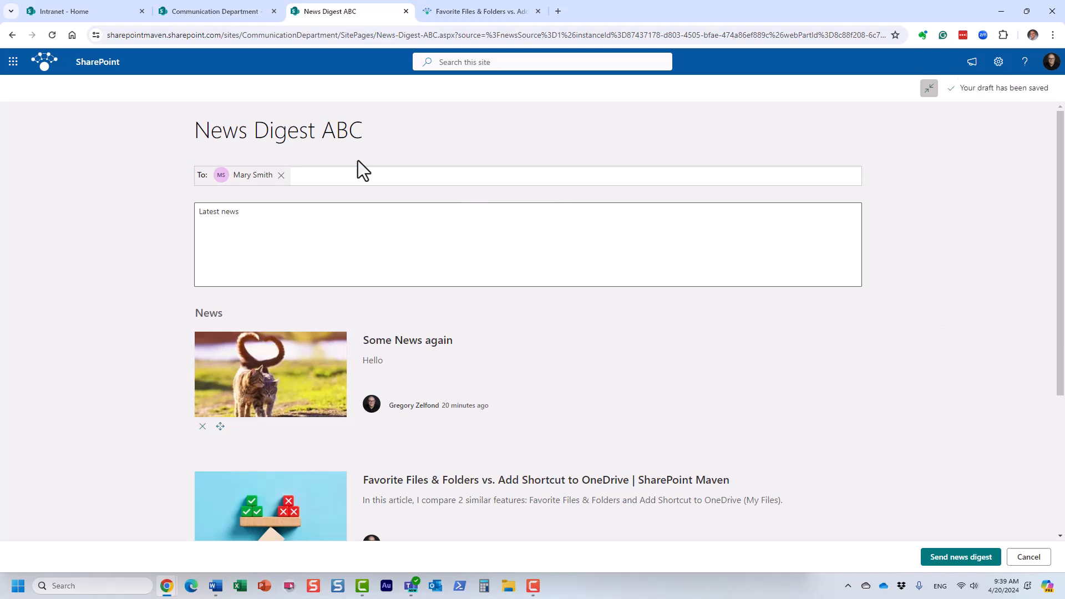
click(960, 557)
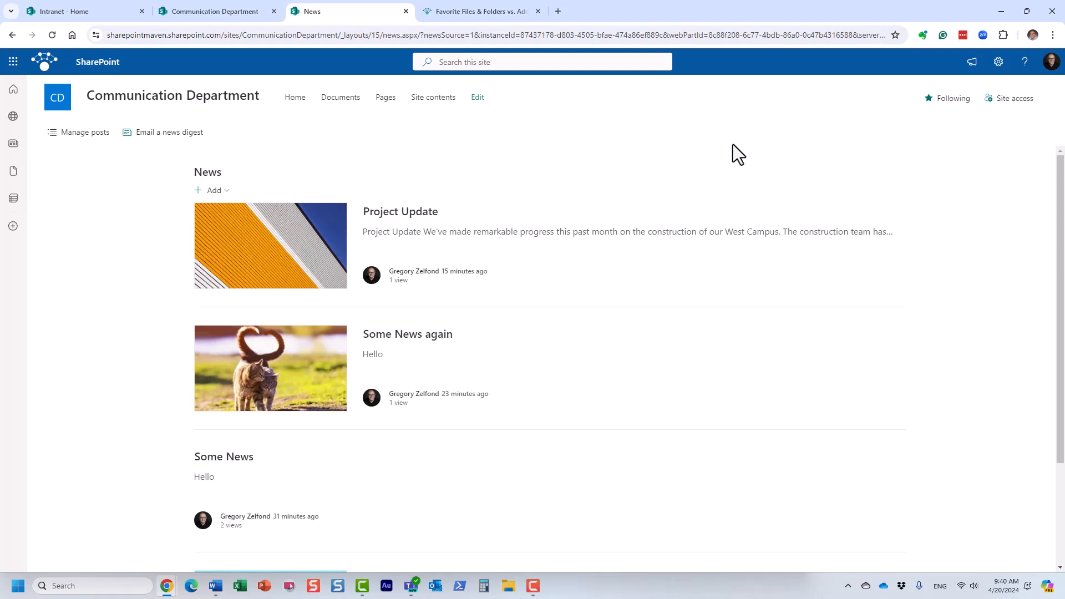
Switch to the recipient's Outlook mailbox and read through the News Digest ABC email
key(F10)
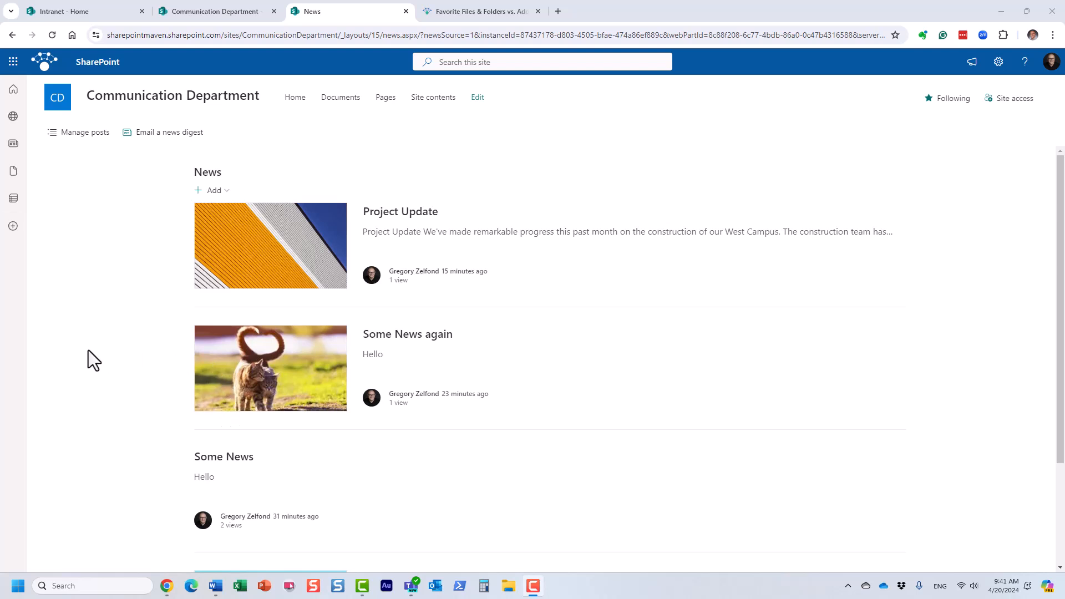
mouse_move(166, 586)
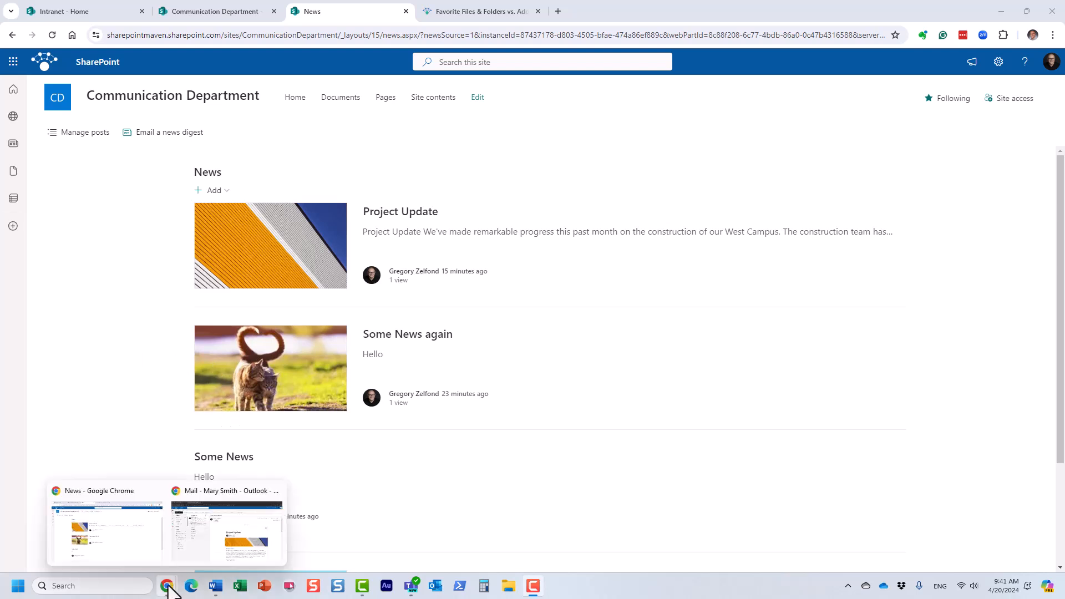
click(206, 541)
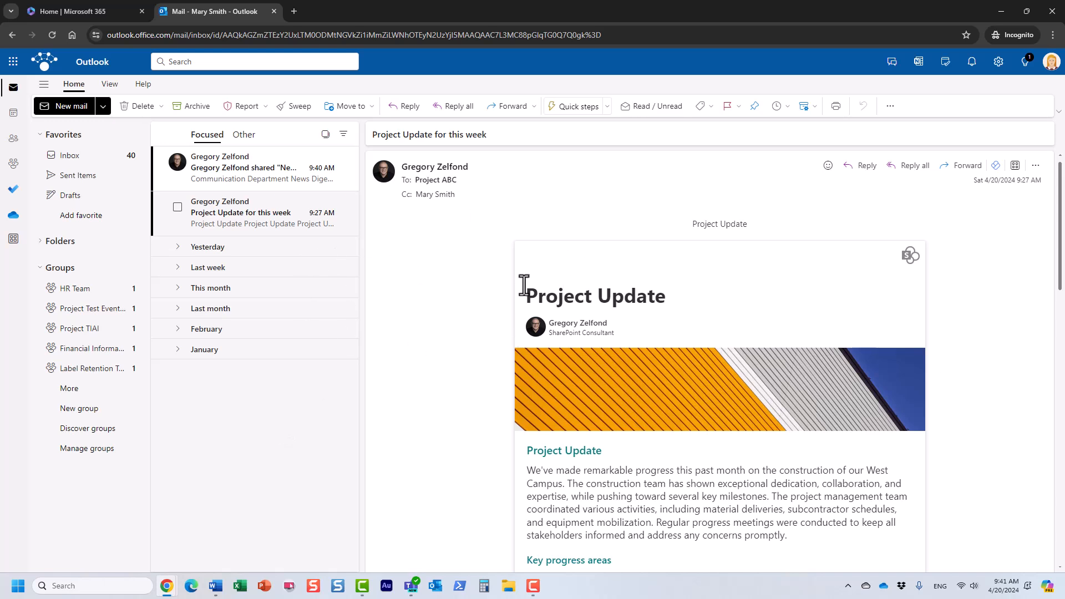
click(242, 176)
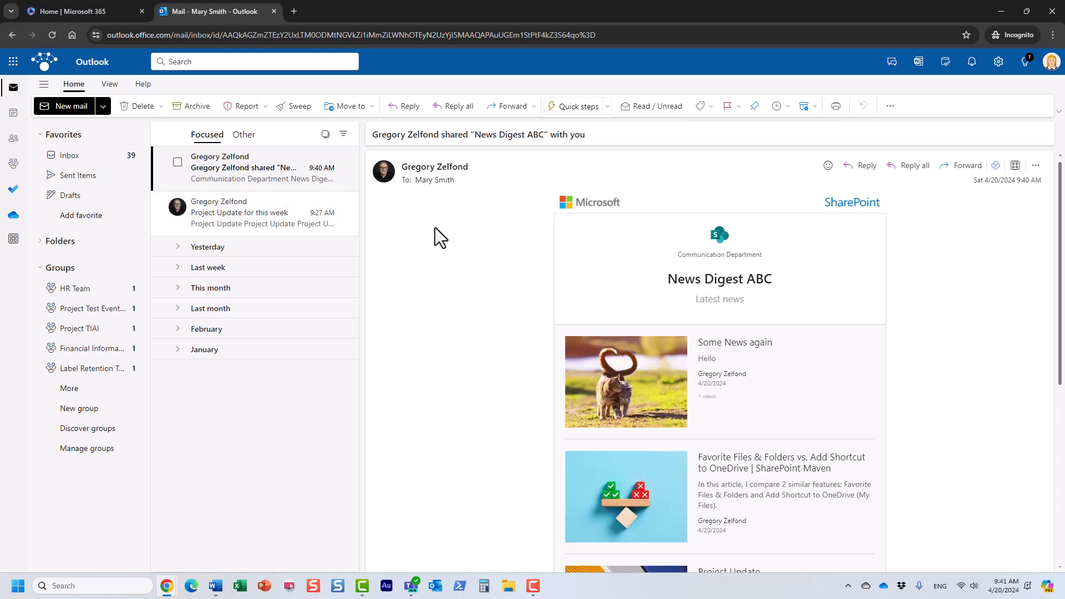
scroll(484, 287, down, 5)
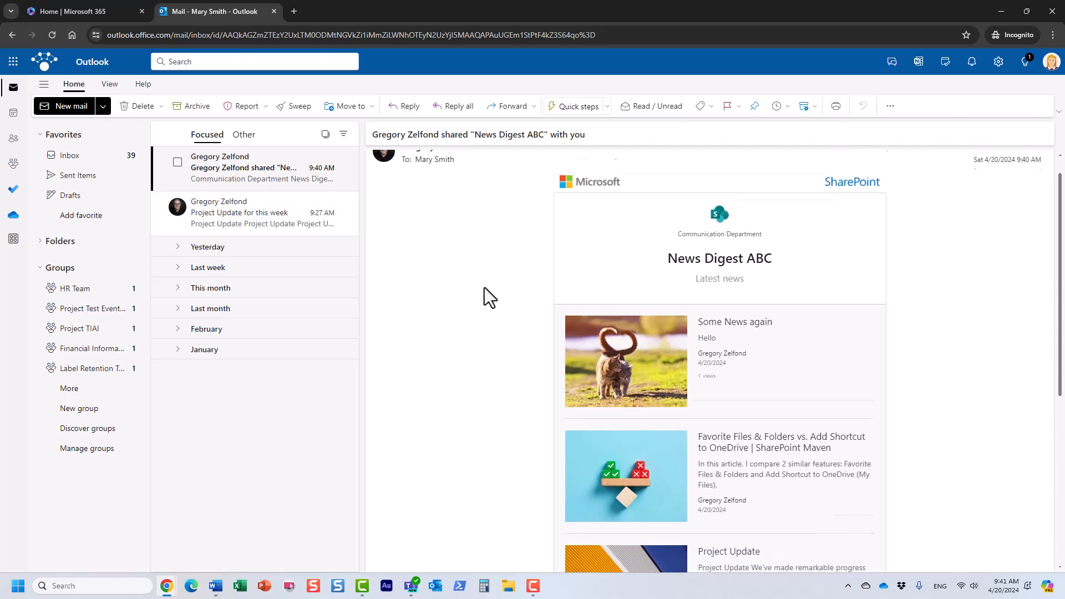
scroll(484, 287, up, 4)
scroll(484, 288, up, 1)
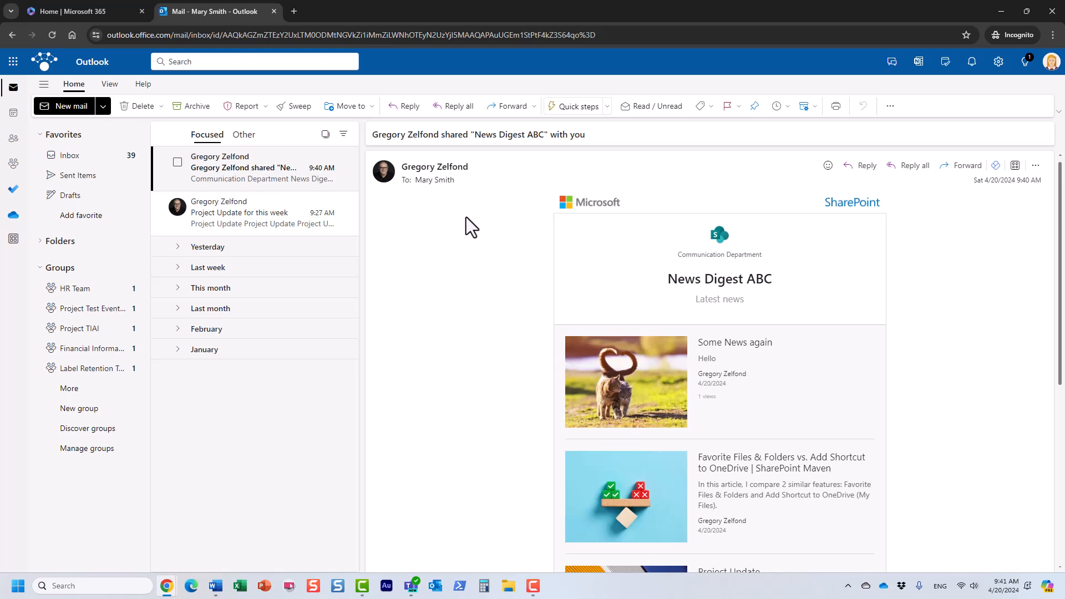
scroll(720, 334, down, 4)
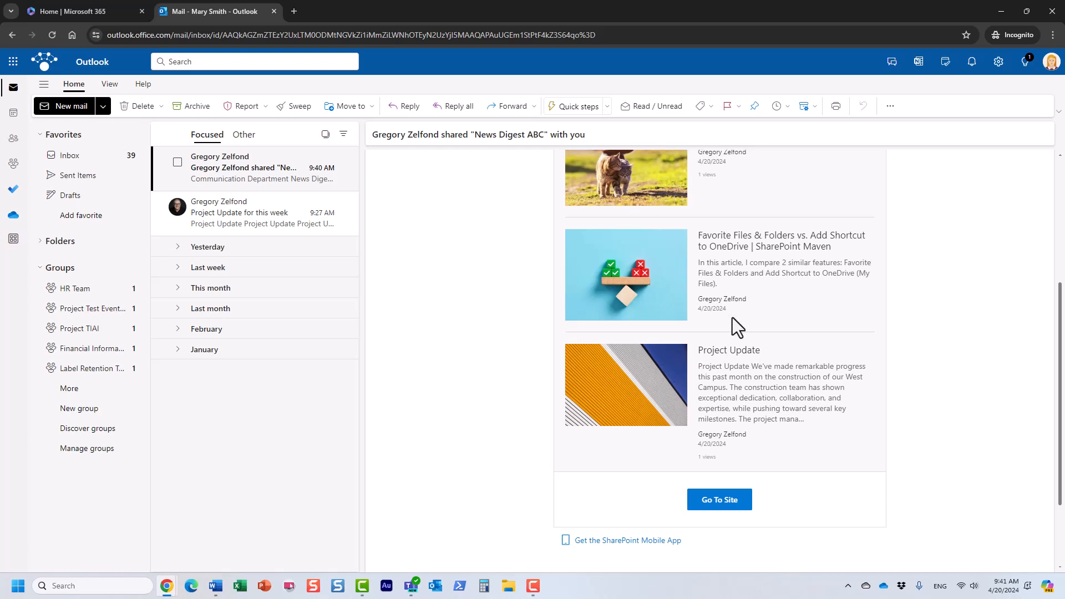
scroll(710, 297, up, 4)
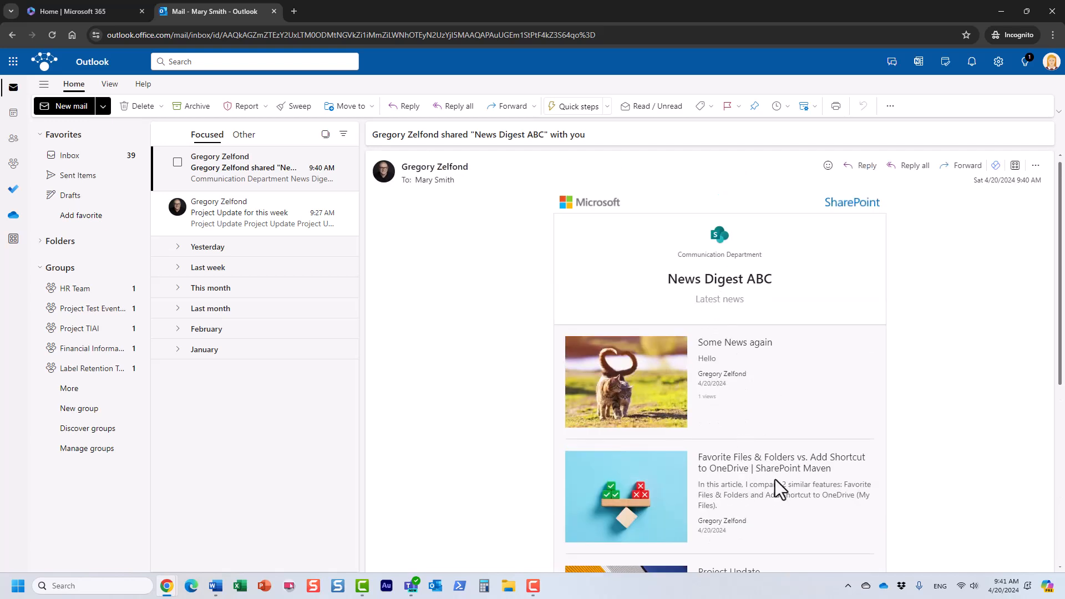
scroll(774, 478, down, 4)
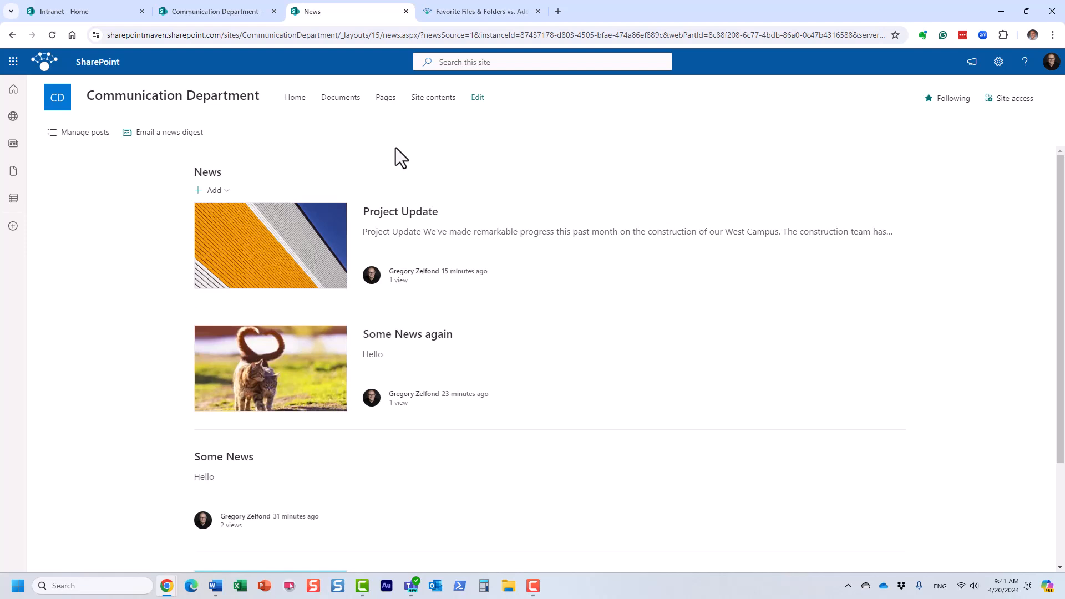
Delete the unpublished draft pages r39l48we.aspx and 0d2b3pks.aspx from the Communication Department site's Site Pages library
click(214, 106)
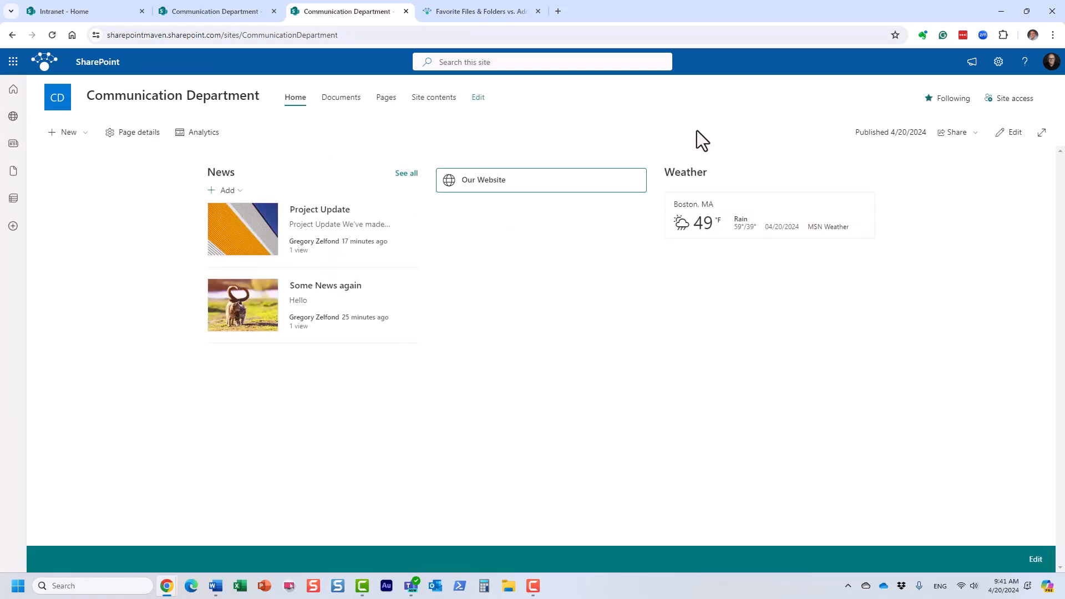
click(386, 97)
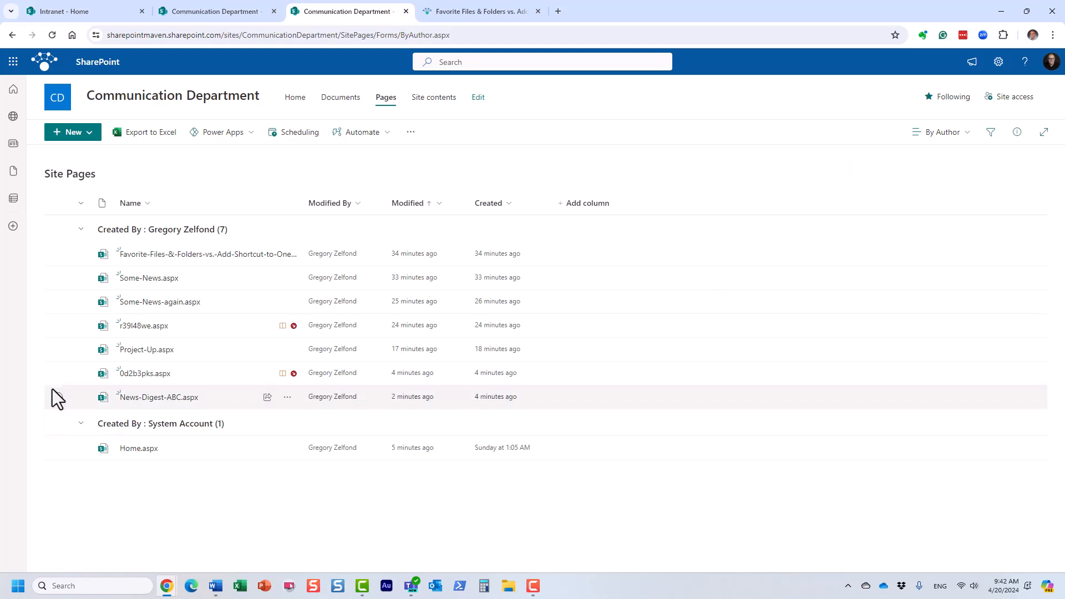
click(56, 326)
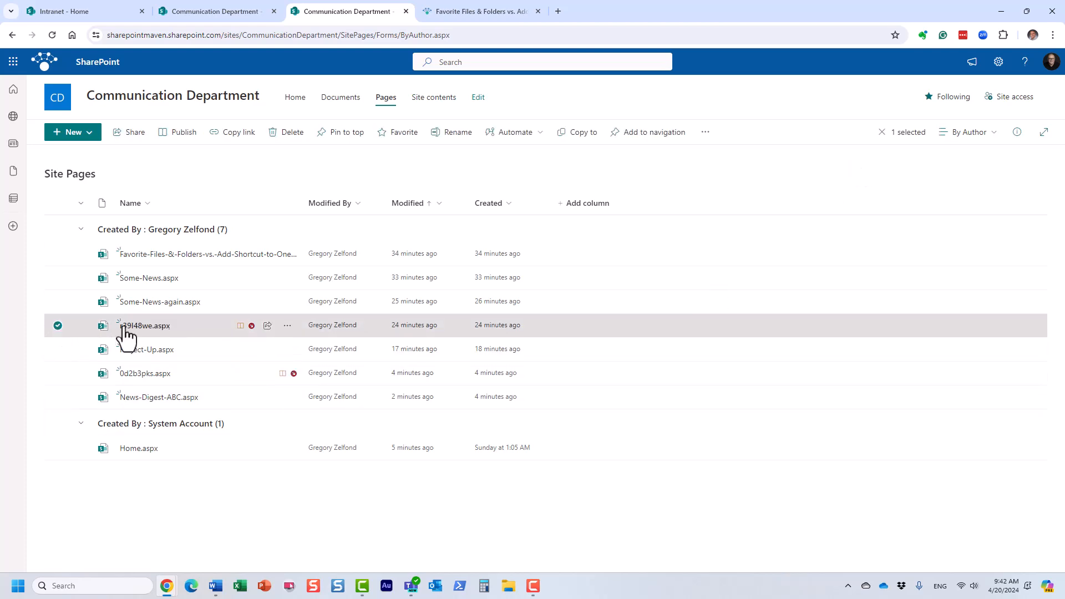
click(57, 375)
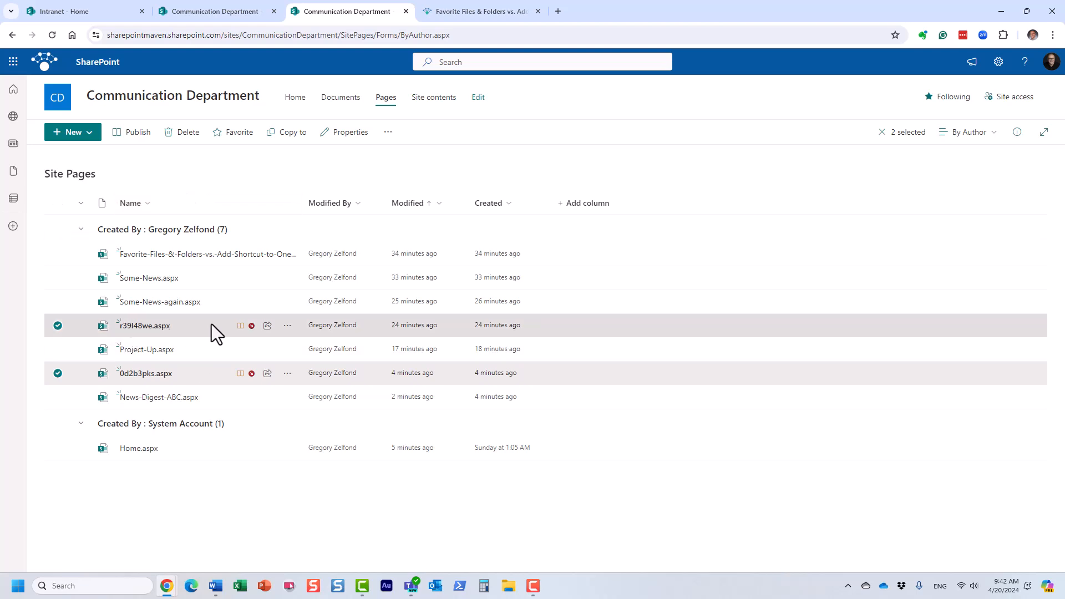
click(182, 133)
click(563, 356)
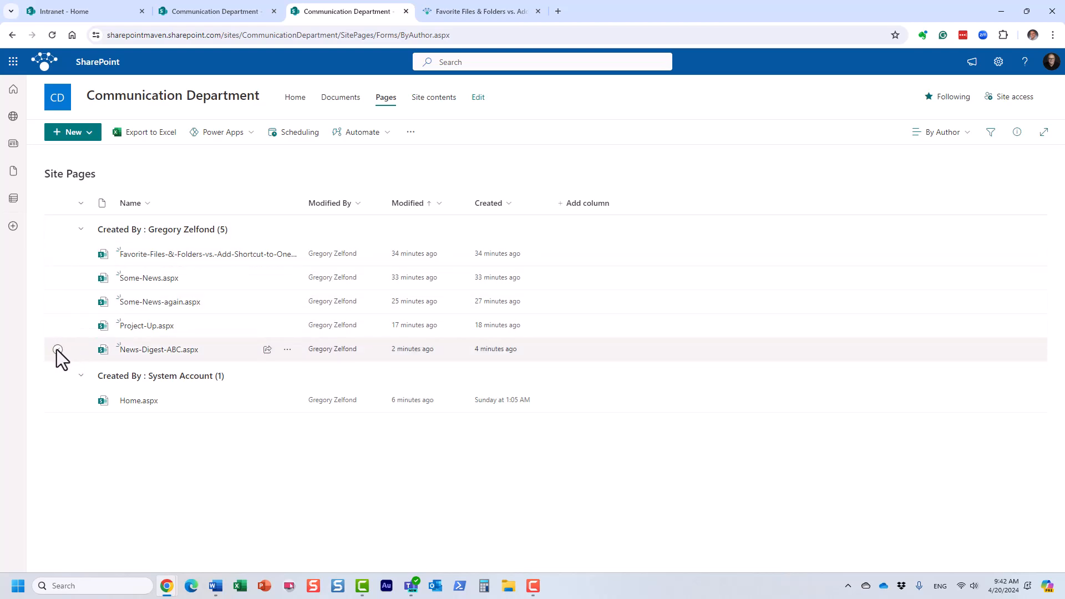
Open the News-Digest-ABC.aspx page and examine its web address and its form for sending the digest by email
mouse_move(163, 353)
click(179, 350)
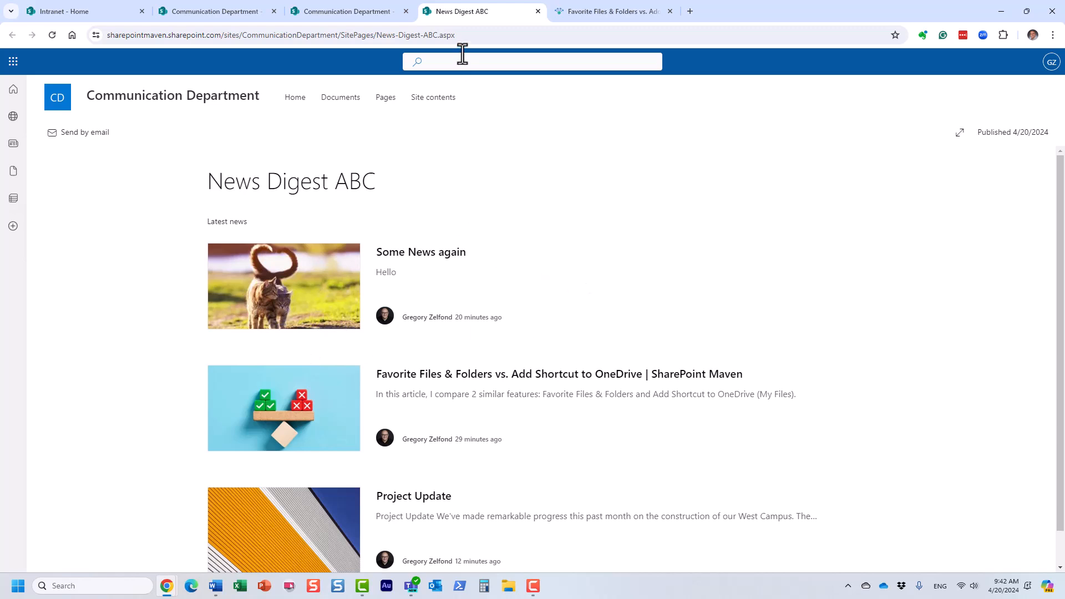
drag(455, 35, 337, 35)
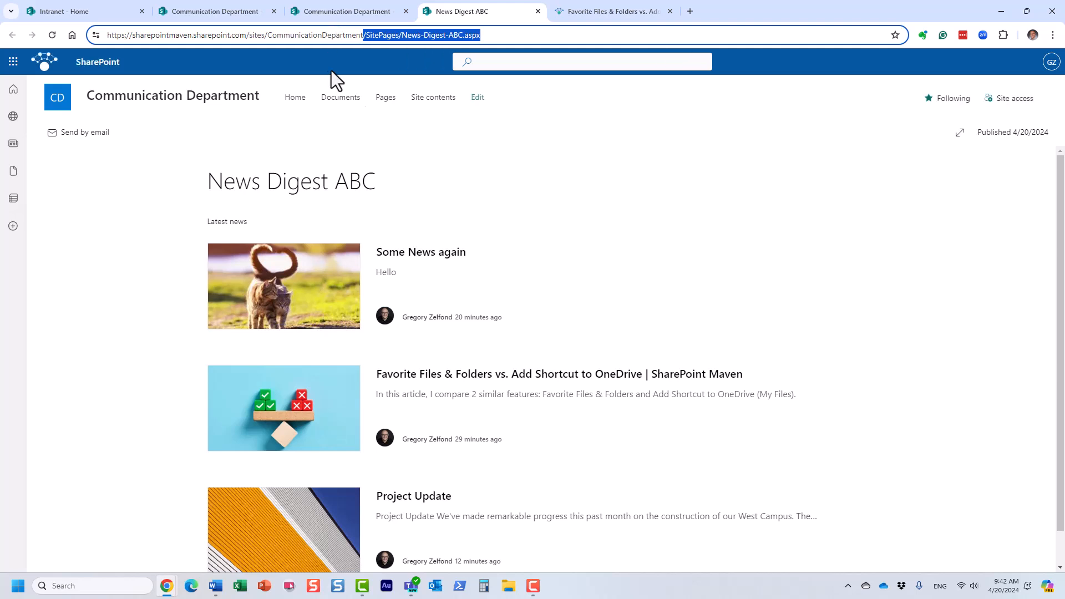
click(682, 264)
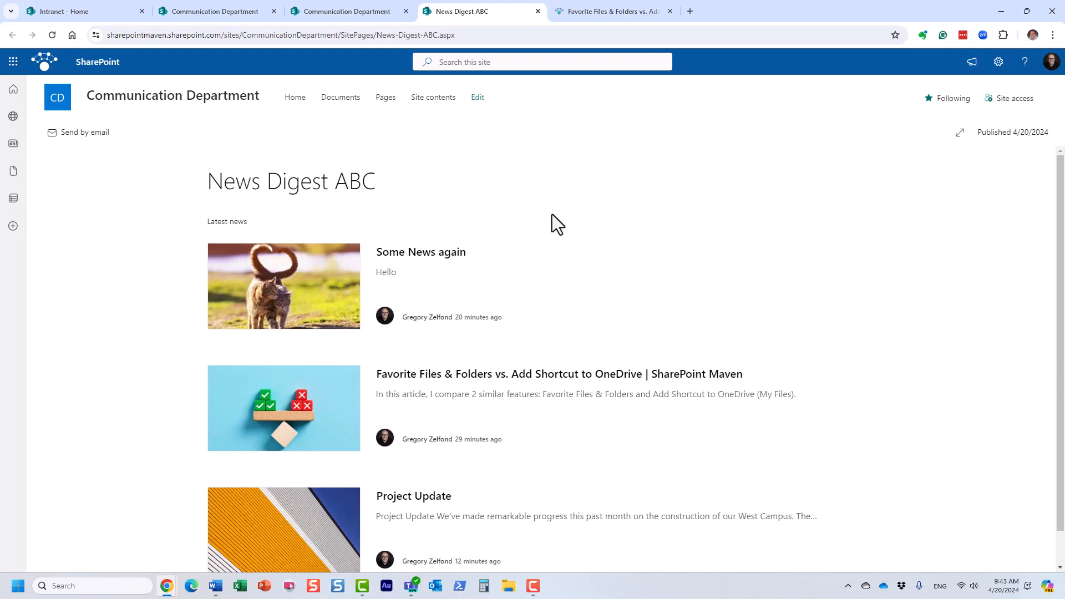
click(82, 133)
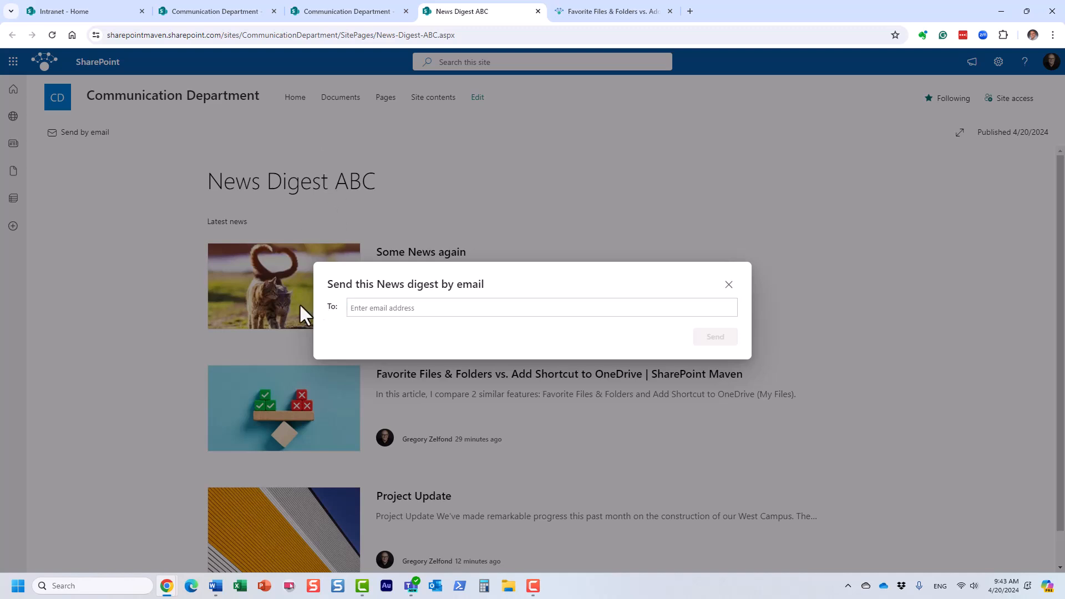
click(467, 311)
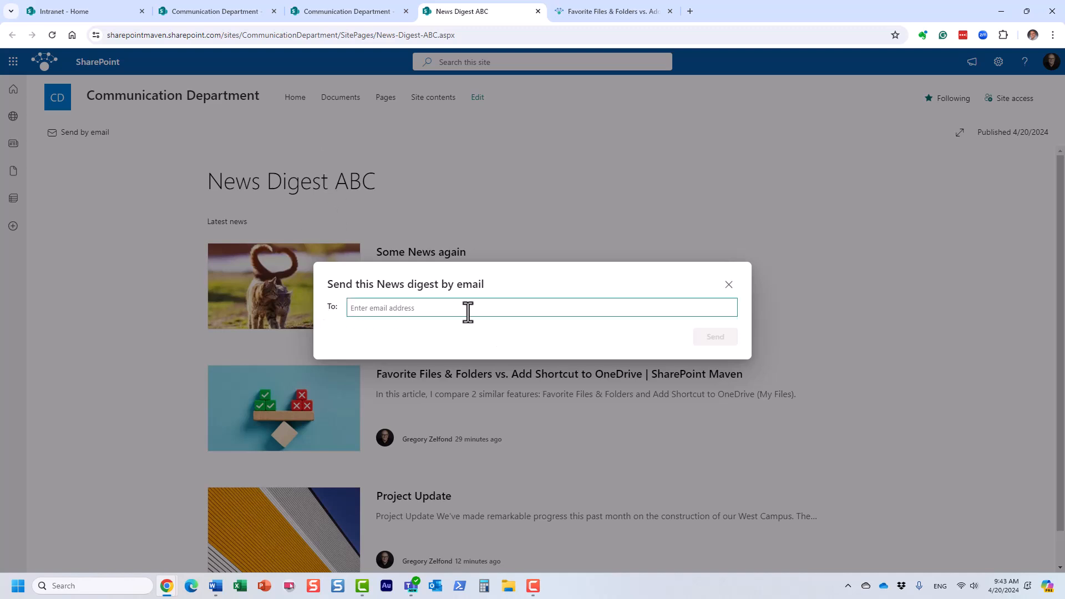
Create a news post on the Communication Department site from the made-for-email Blank news template and title it "News Template"
click(347, 11)
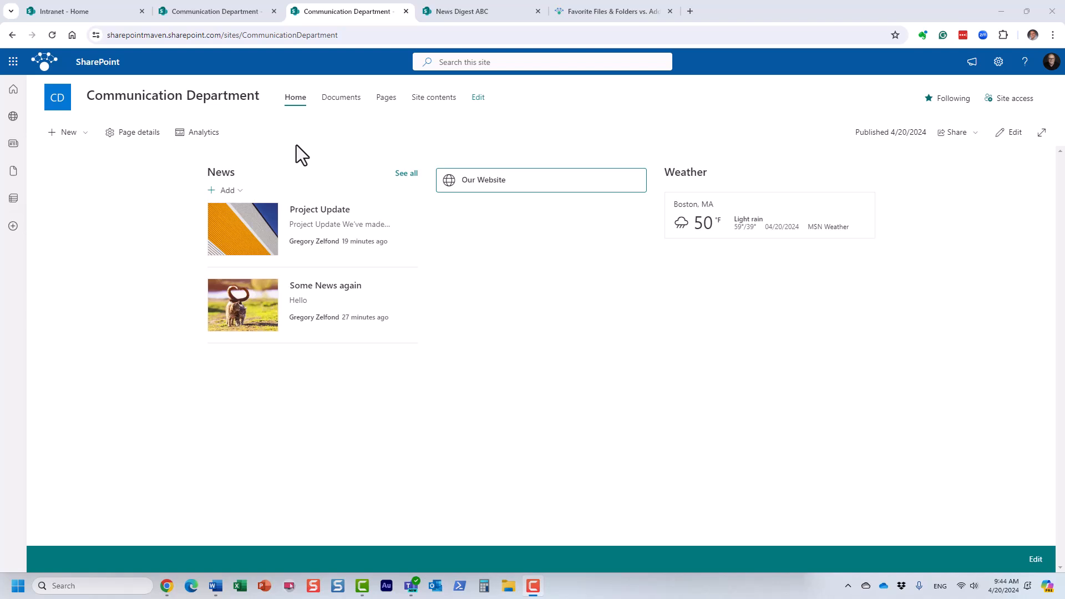
click(242, 191)
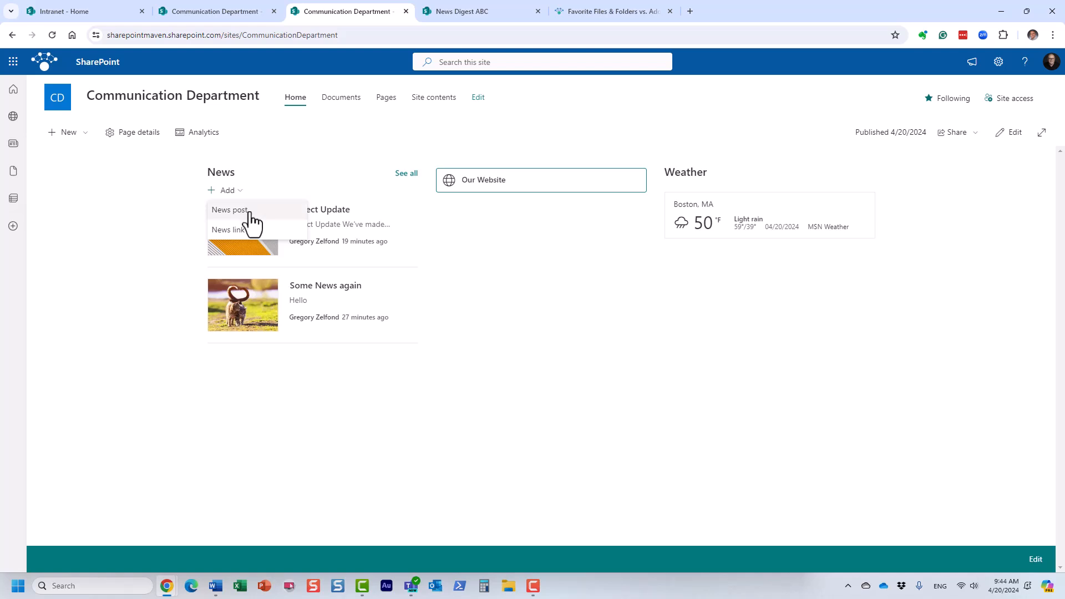
click(248, 215)
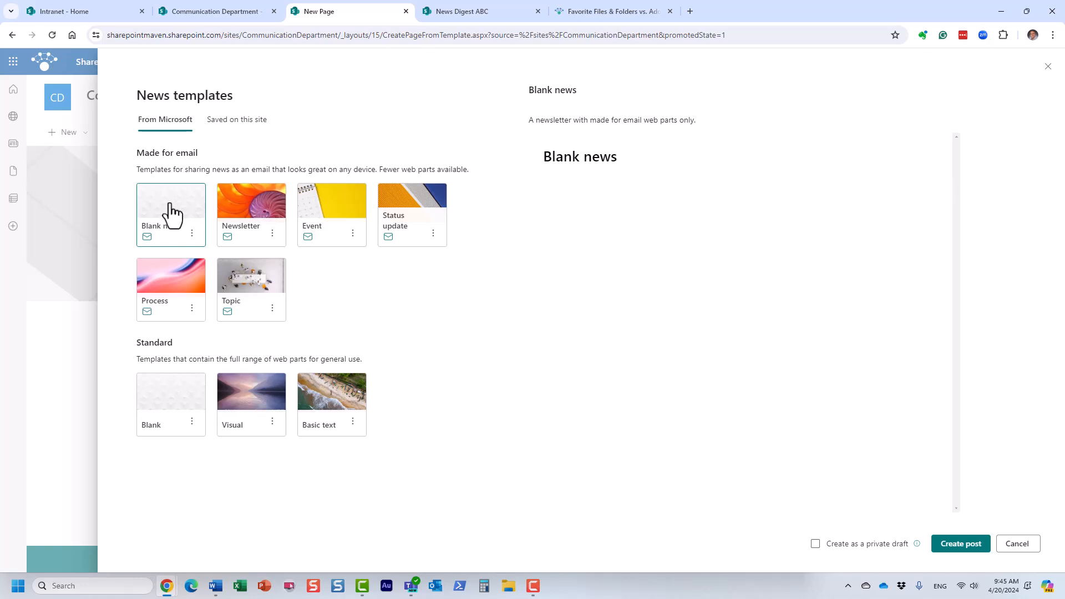
click(951, 544)
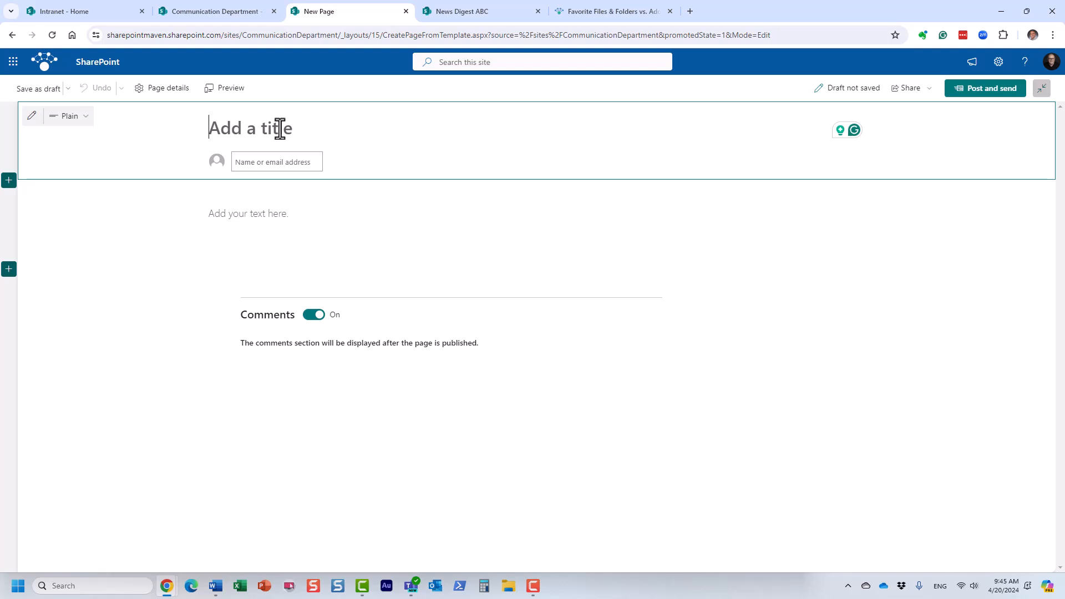
text(News)
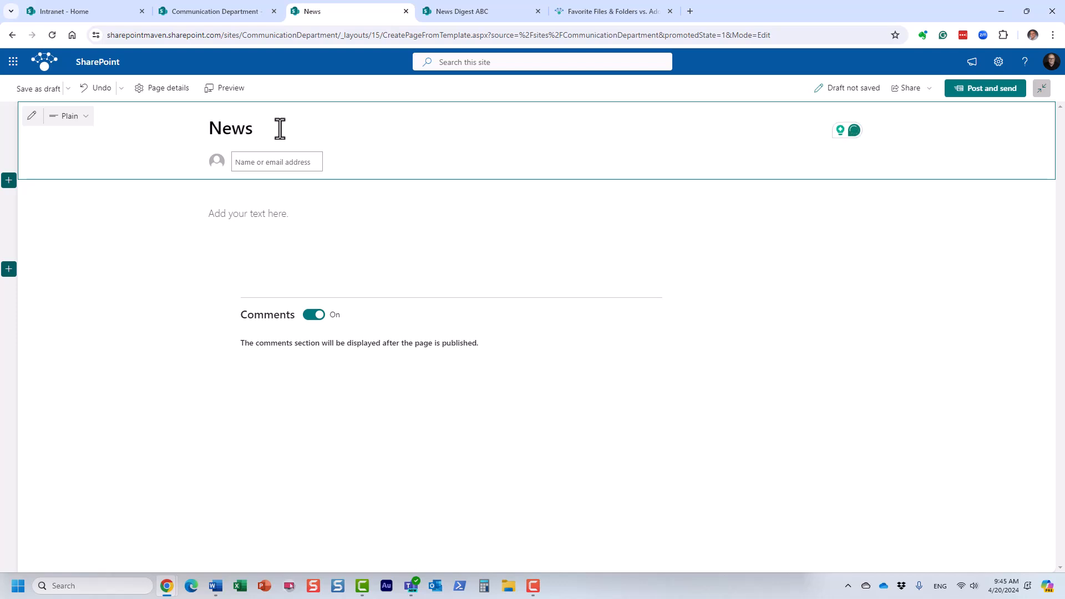
text( Template)
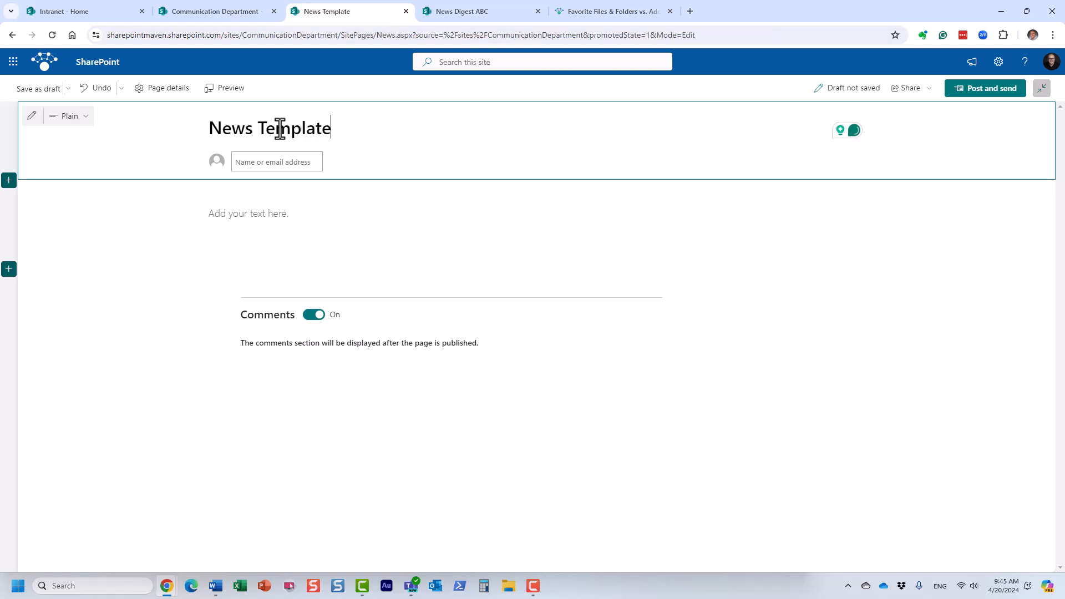
Set the post's title area to the Image and title layout and use the pink confetti stock image as its banner
click(31, 116)
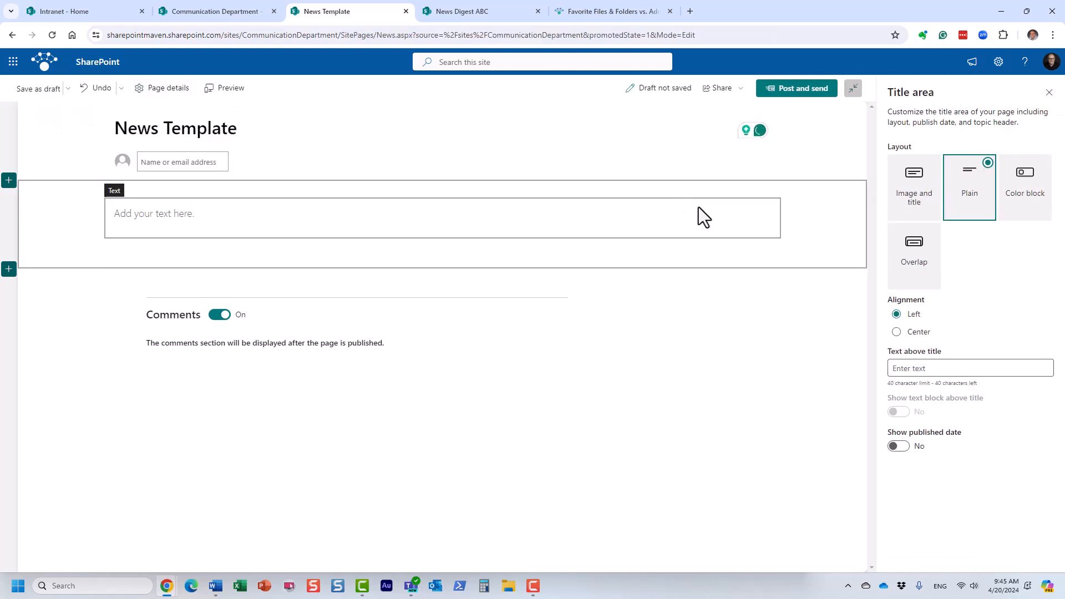
click(903, 203)
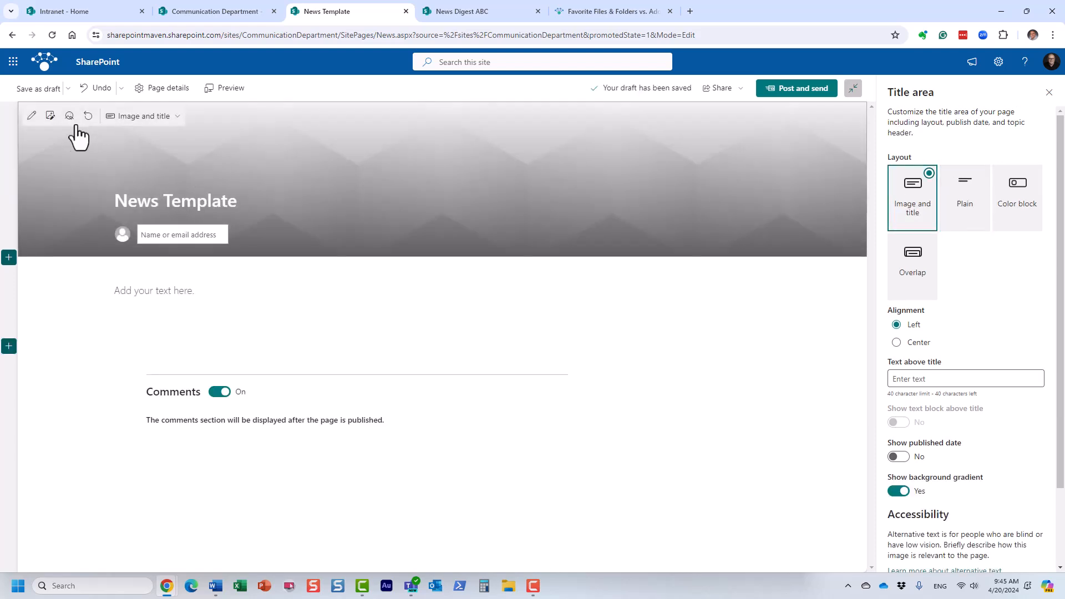
click(51, 116)
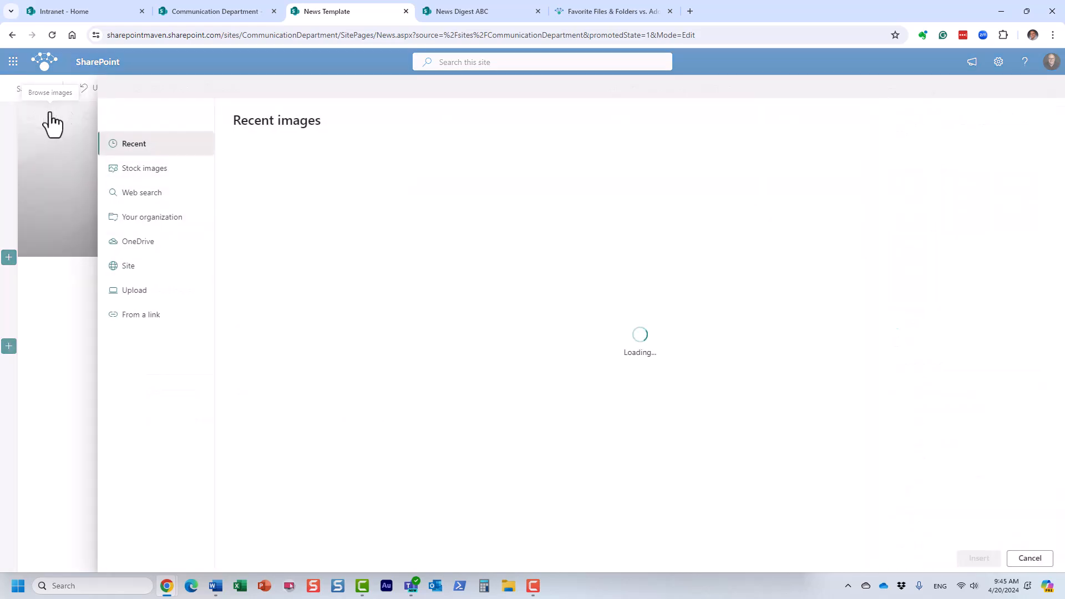
click(162, 171)
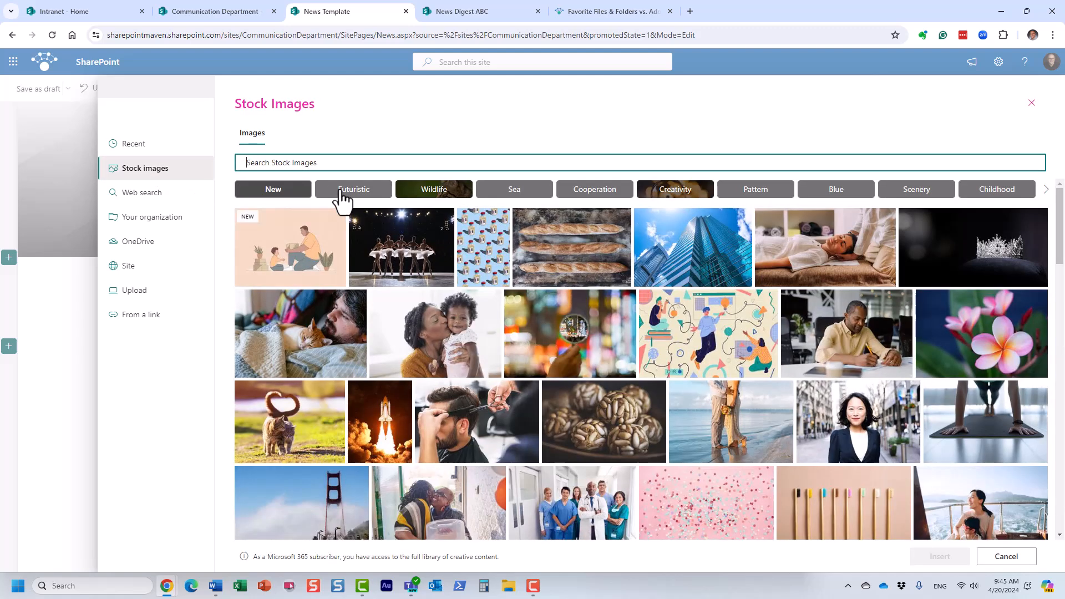
scroll(602, 277, down, 5)
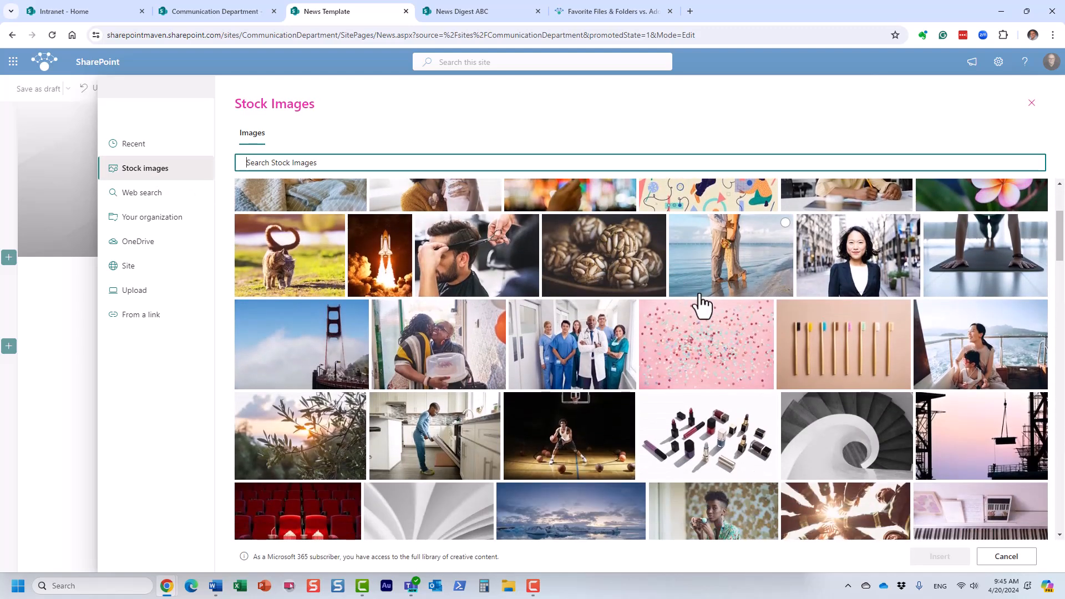
scroll(718, 311, down, 1)
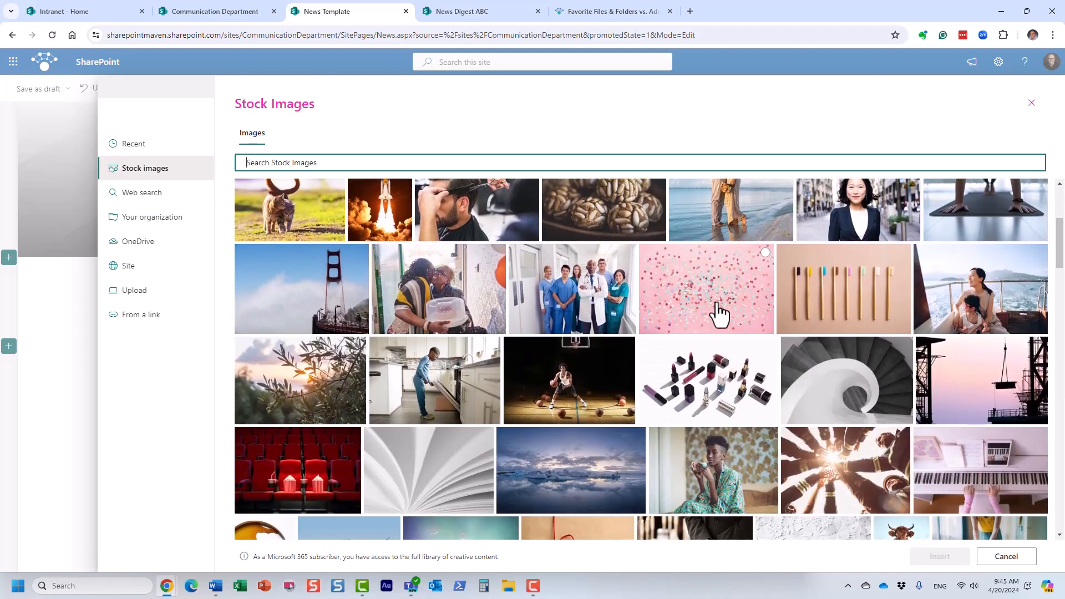
click(766, 253)
click(940, 556)
Give the text section a One-third left layout and the "Light blue fading to purple" background
click(616, 327)
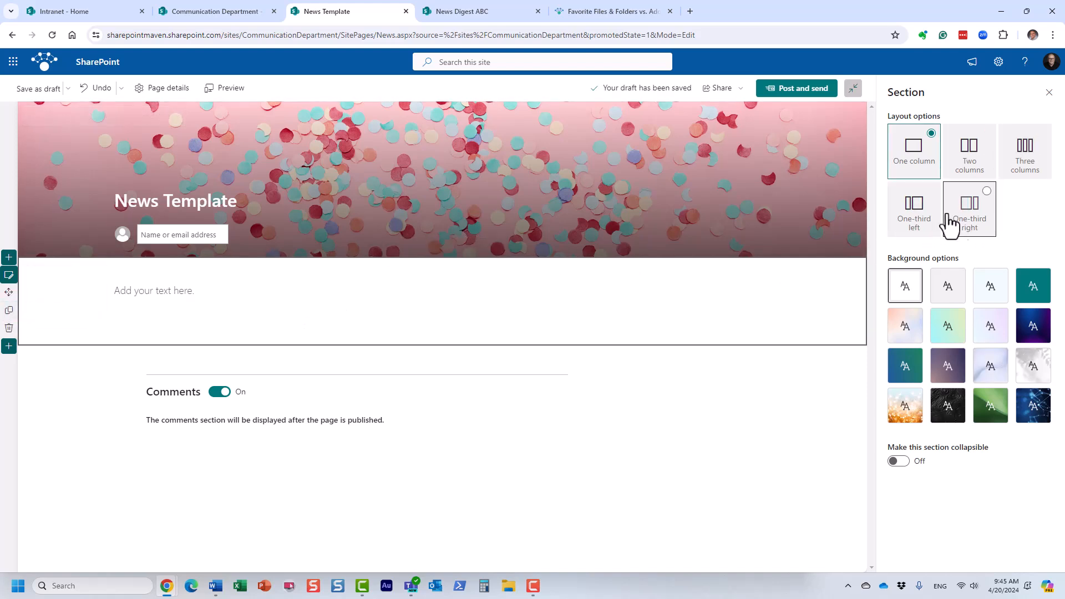
click(907, 225)
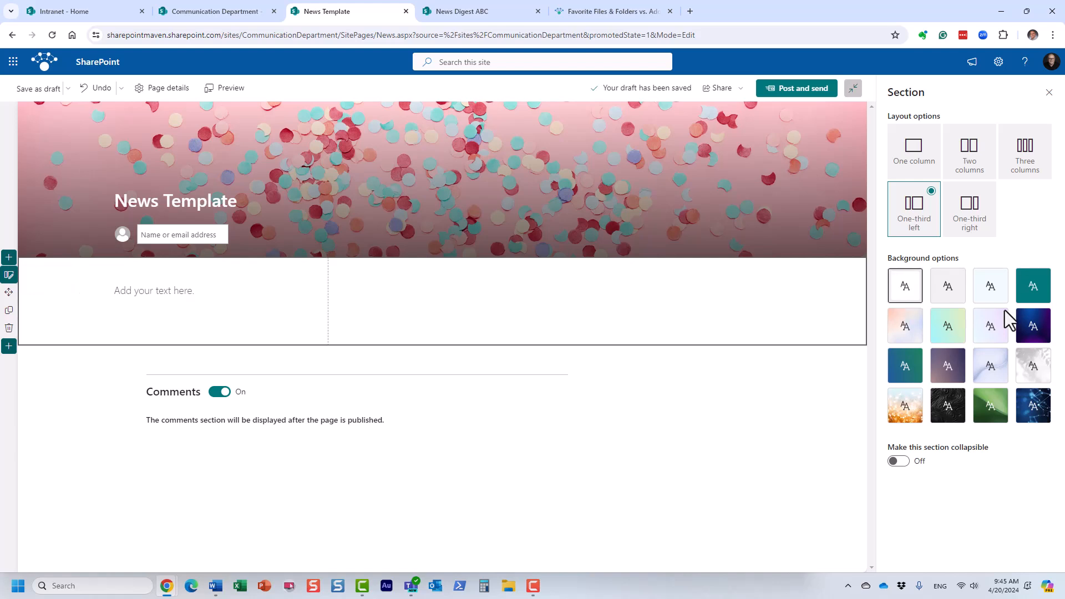
click(994, 334)
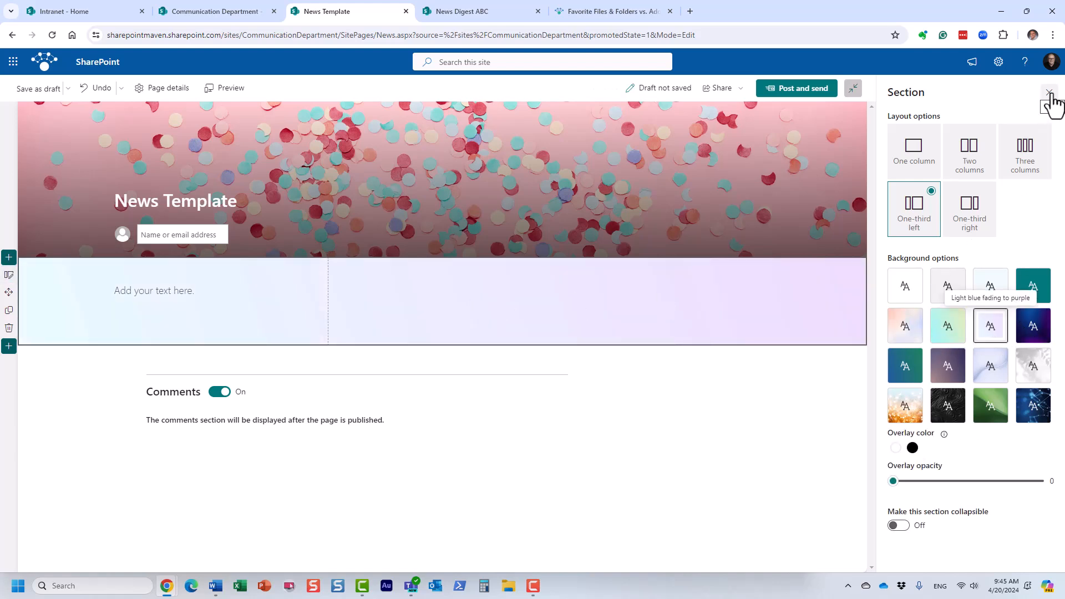
Add the stock image of a parcel tied with red string and a blank tag below the text in the narrow column
click(215, 320)
click(253, 199)
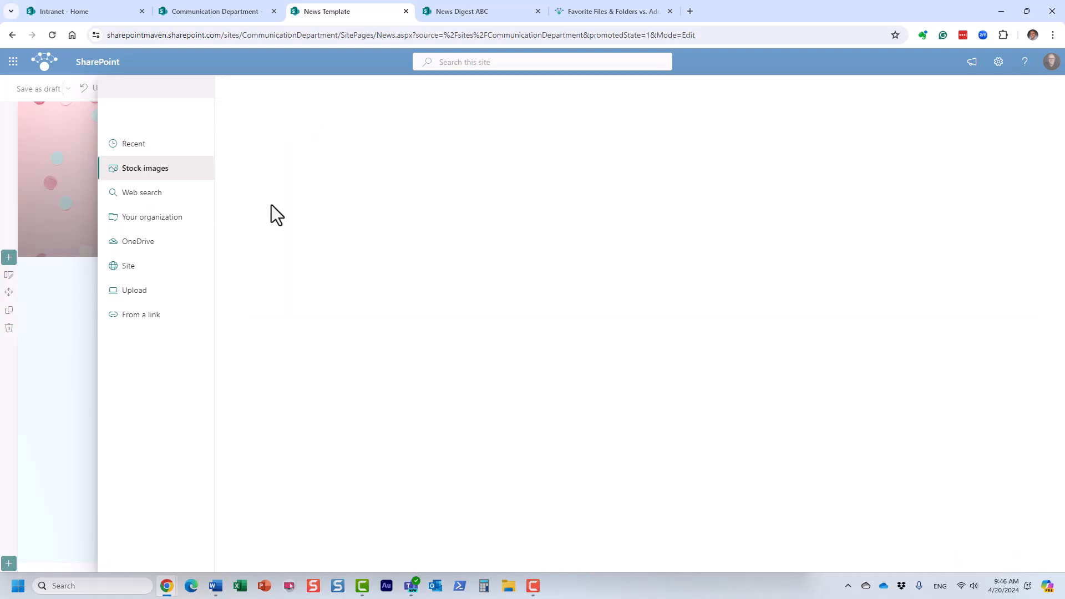
scroll(424, 432, down, 1)
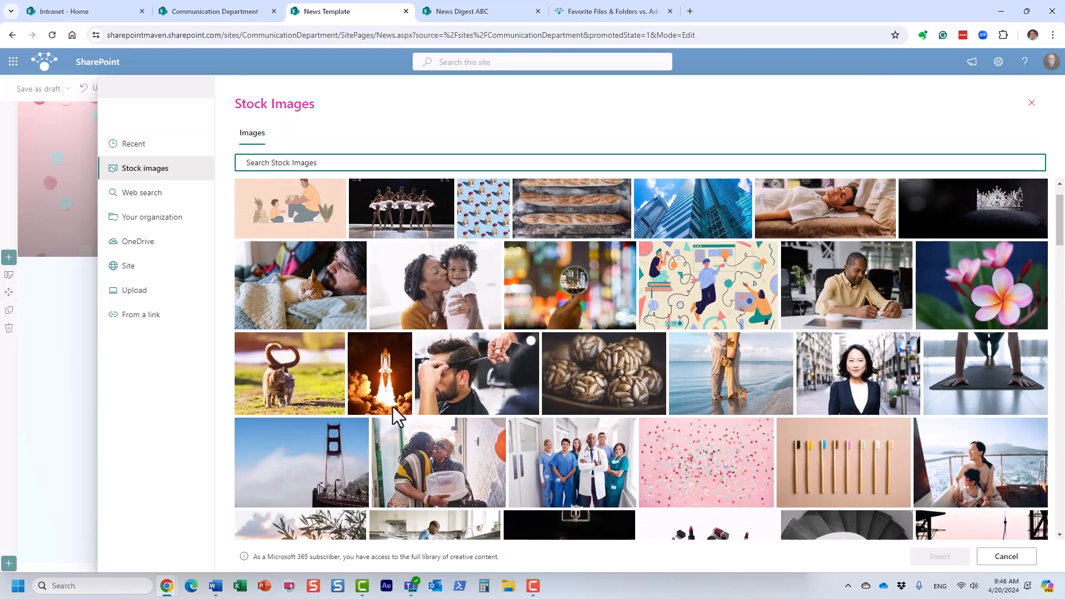
scroll(764, 445, down, 6)
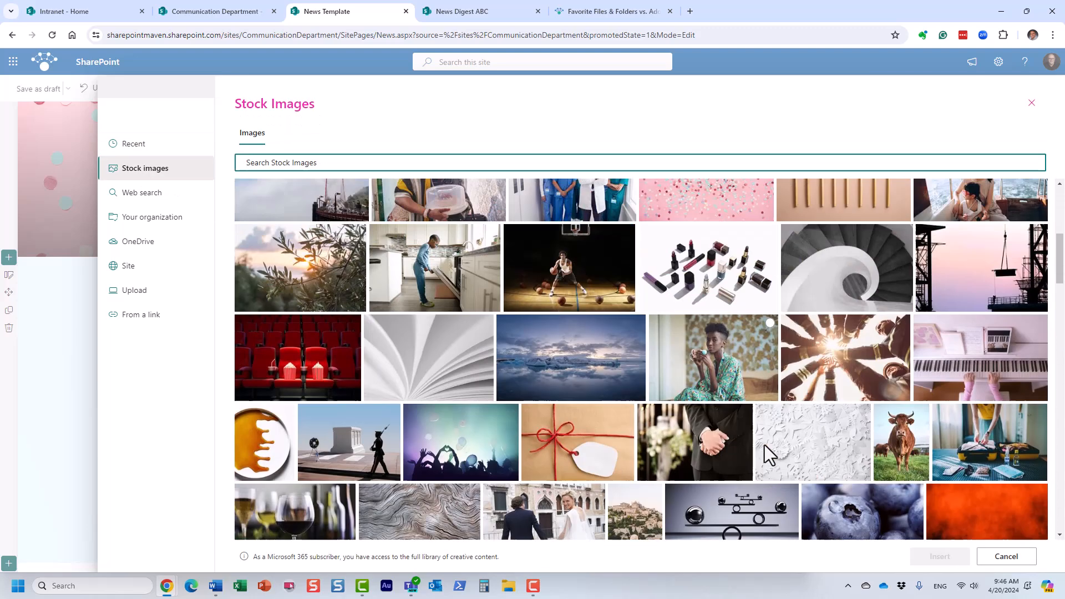
click(625, 361)
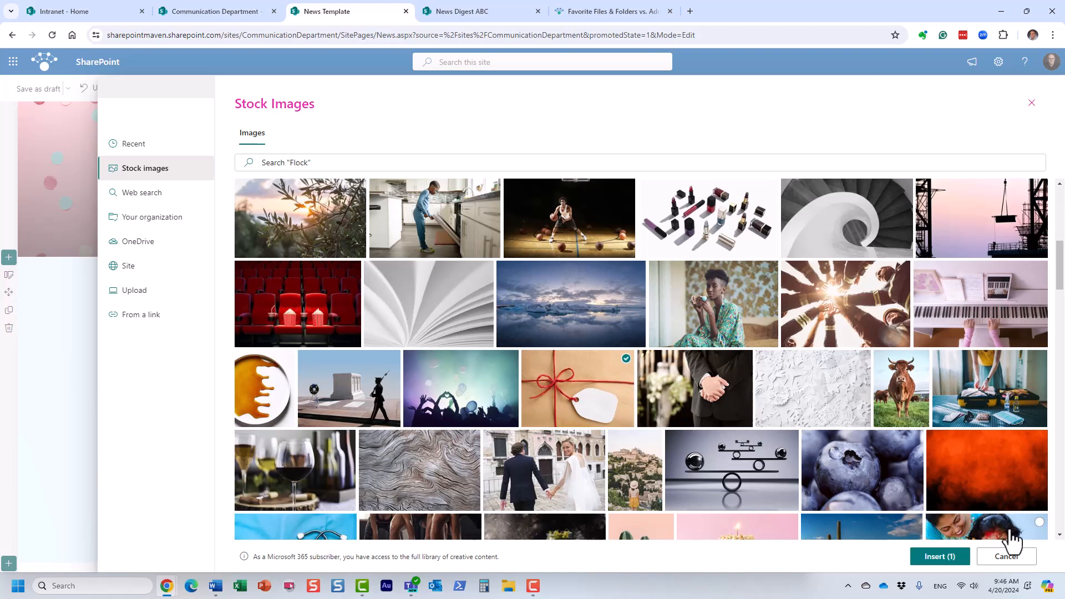
click(943, 556)
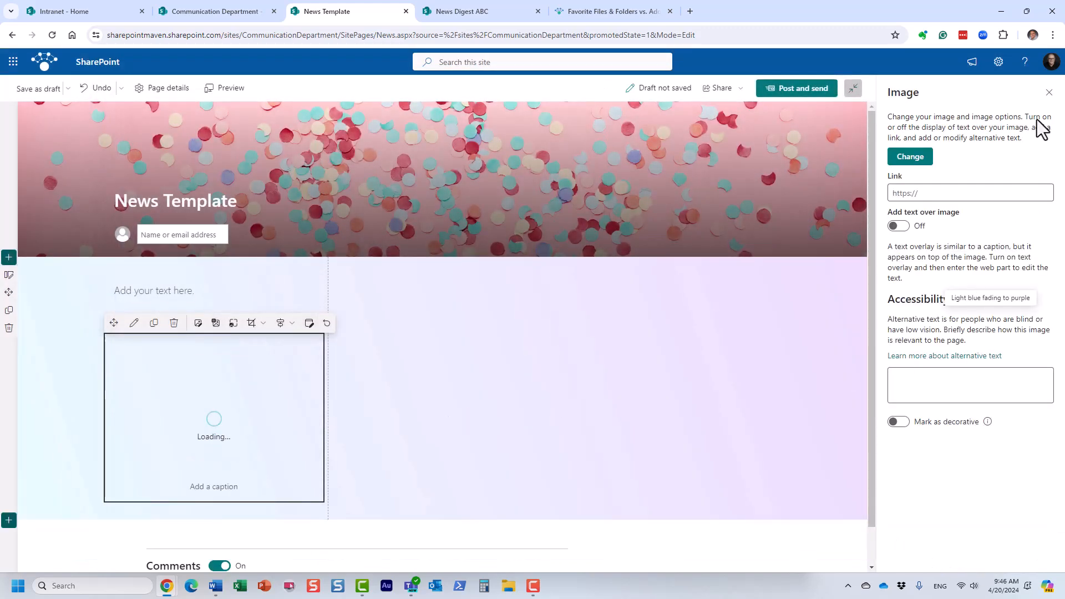
click(1049, 92)
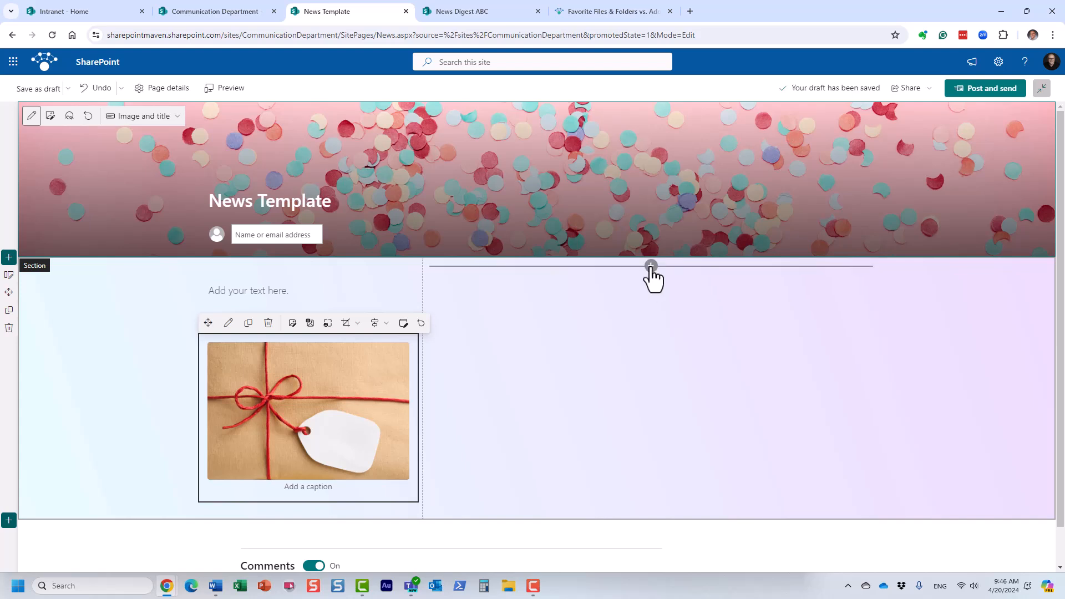
Add a text block to the wide column reading "Your text goes here" and format it as Heading 2
click(651, 266)
click(700, 424)
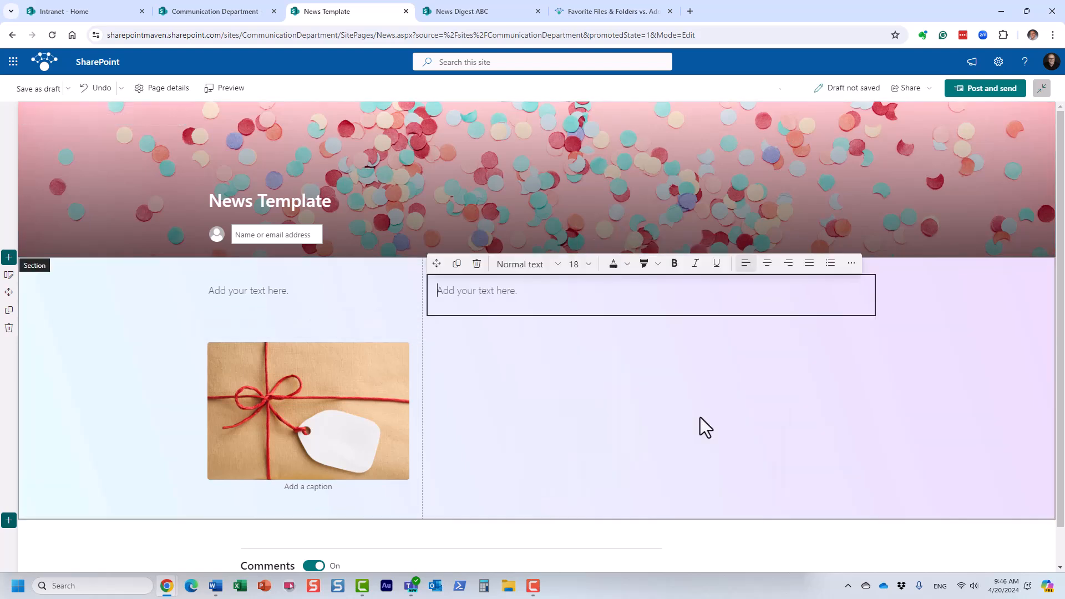
text(You)
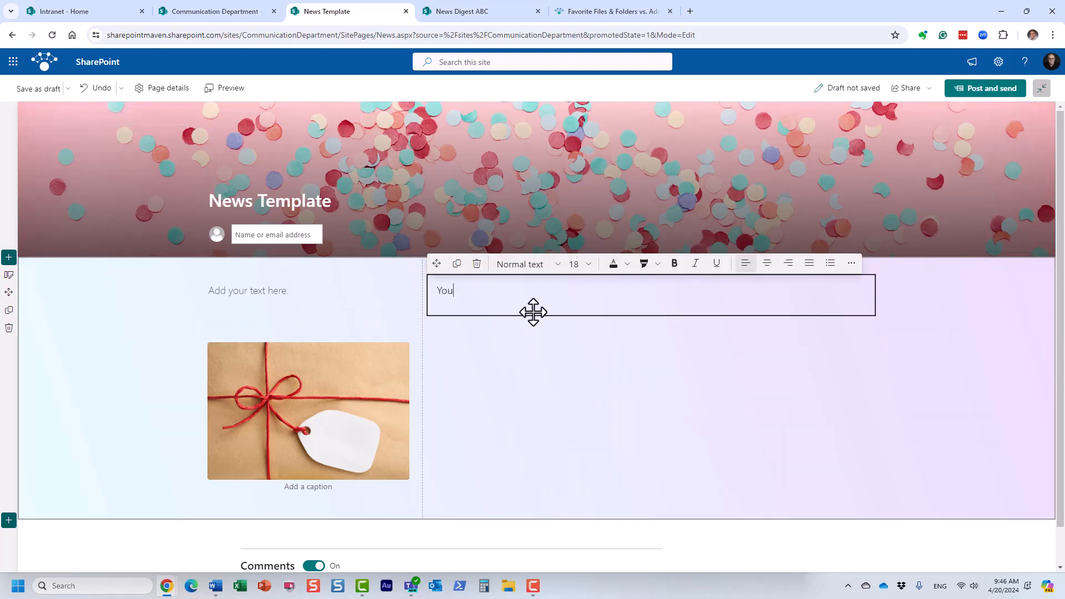
text(text goes herer)
drag(519, 290, 436, 290)
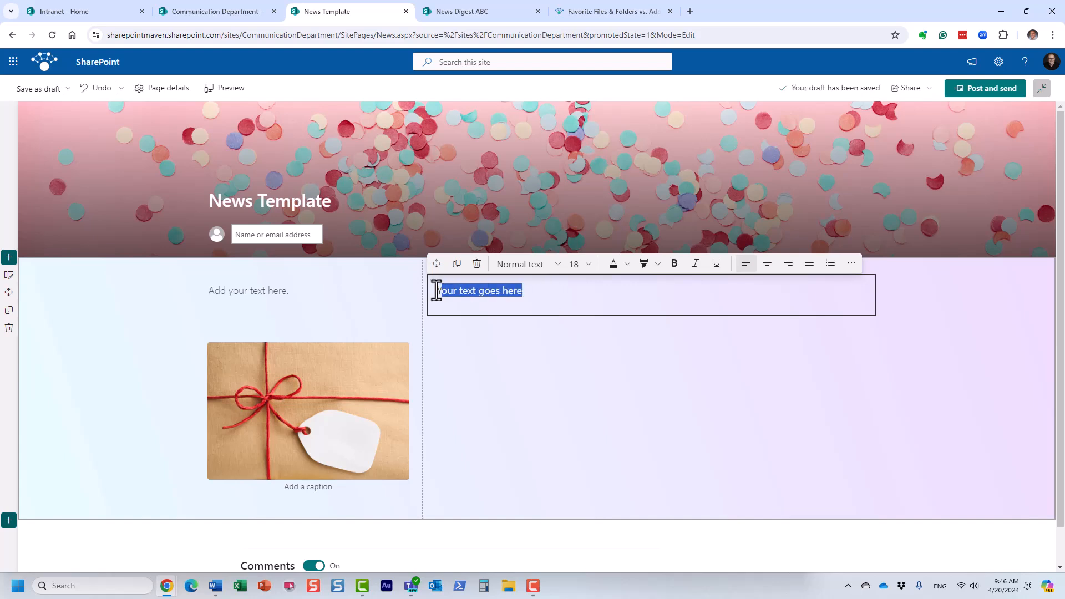
click(539, 267)
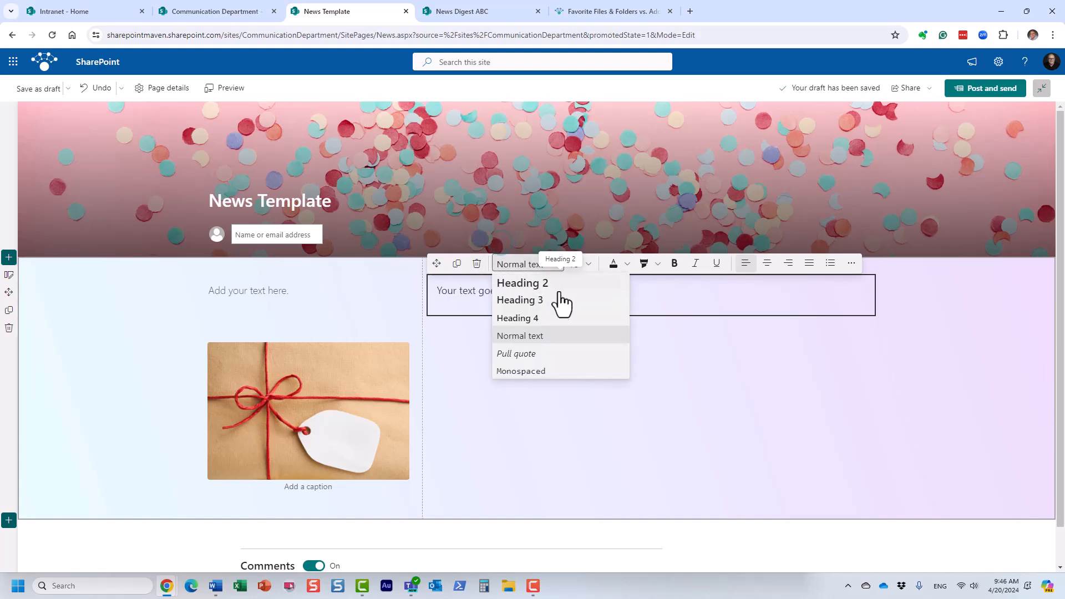
click(530, 284)
click(621, 390)
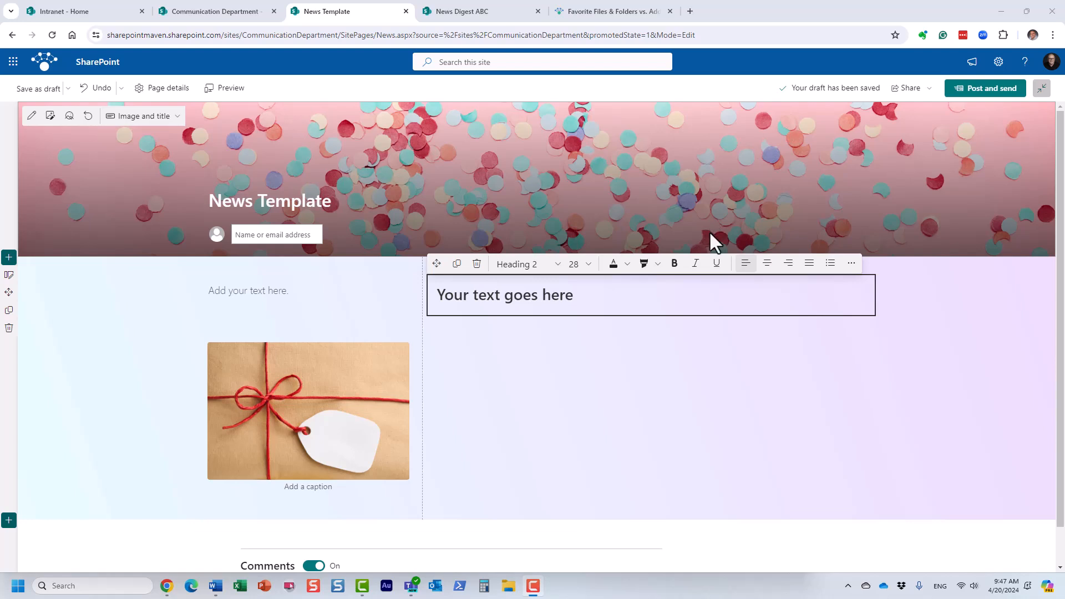
Publish the News Template post without emailing it, and create a page template from it
click(992, 92)
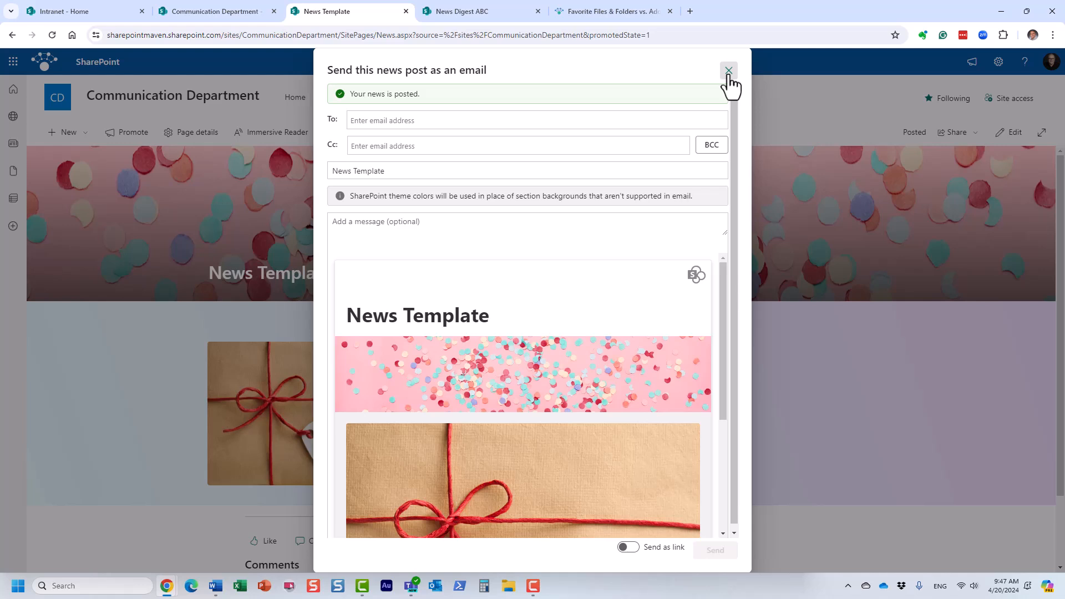
click(728, 72)
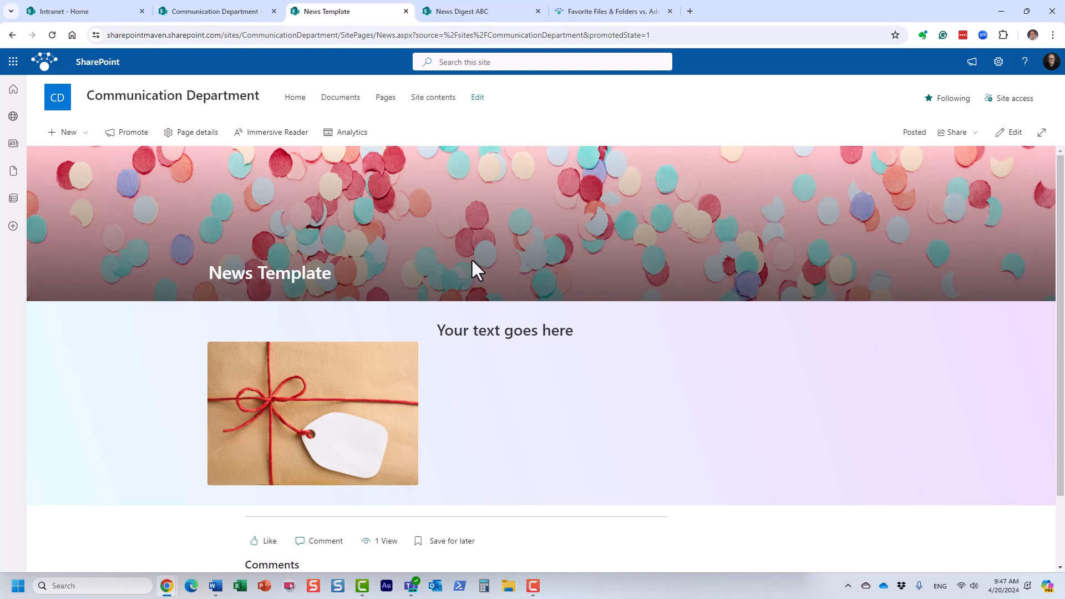
click(127, 142)
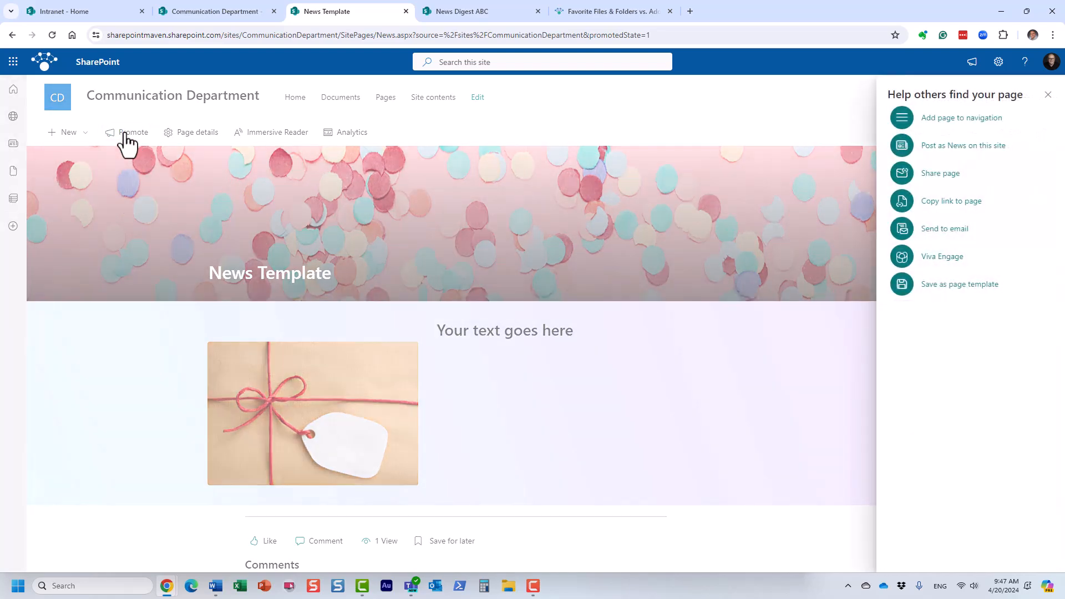
click(981, 287)
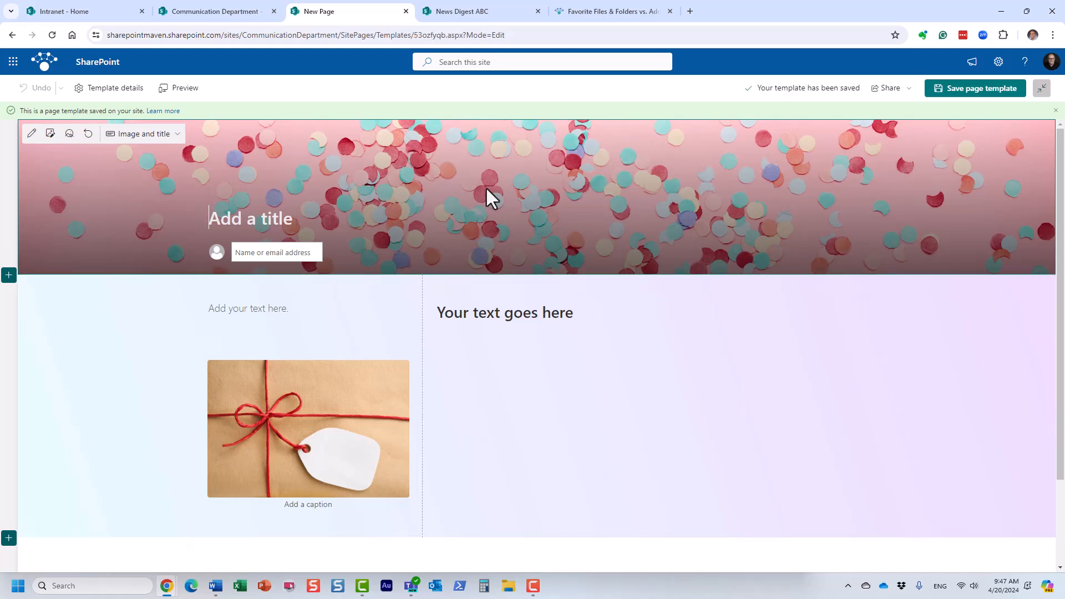
Title the page template "Company News Post Template" and save it
text(Company News )
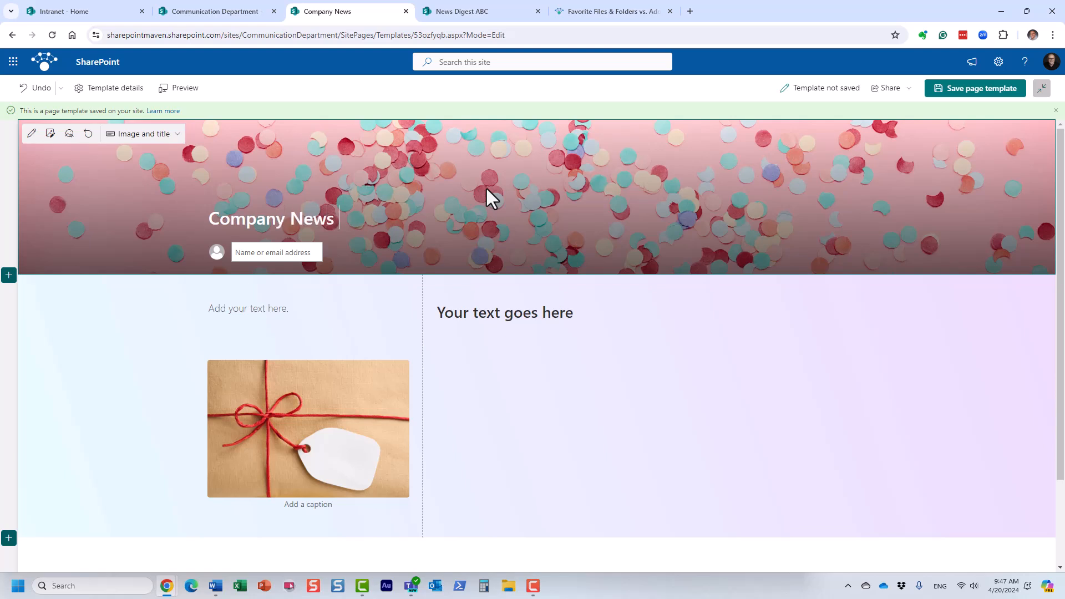
text(Post Template)
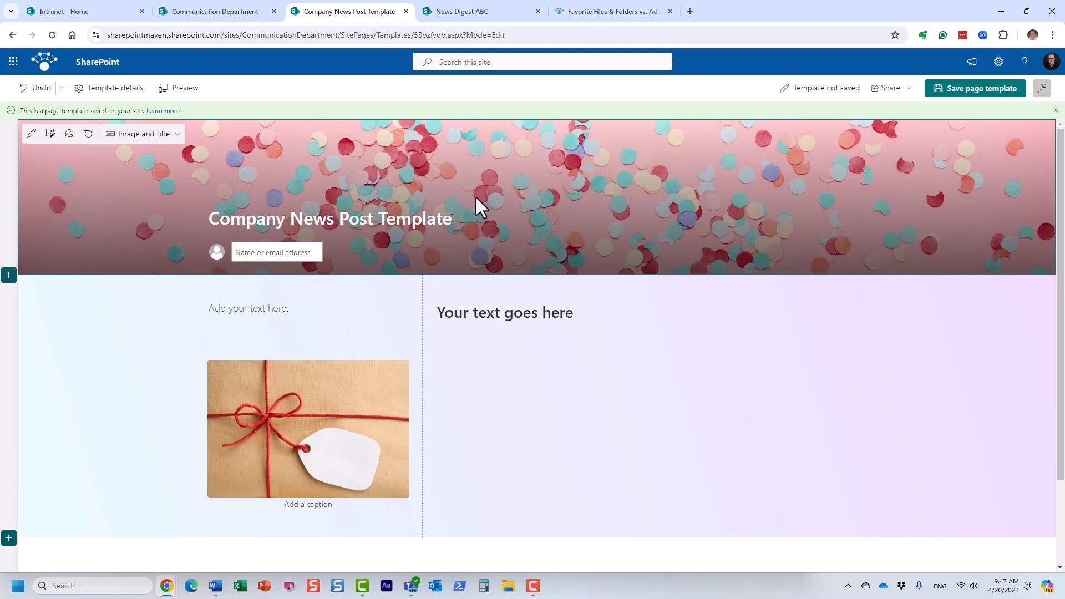
click(987, 94)
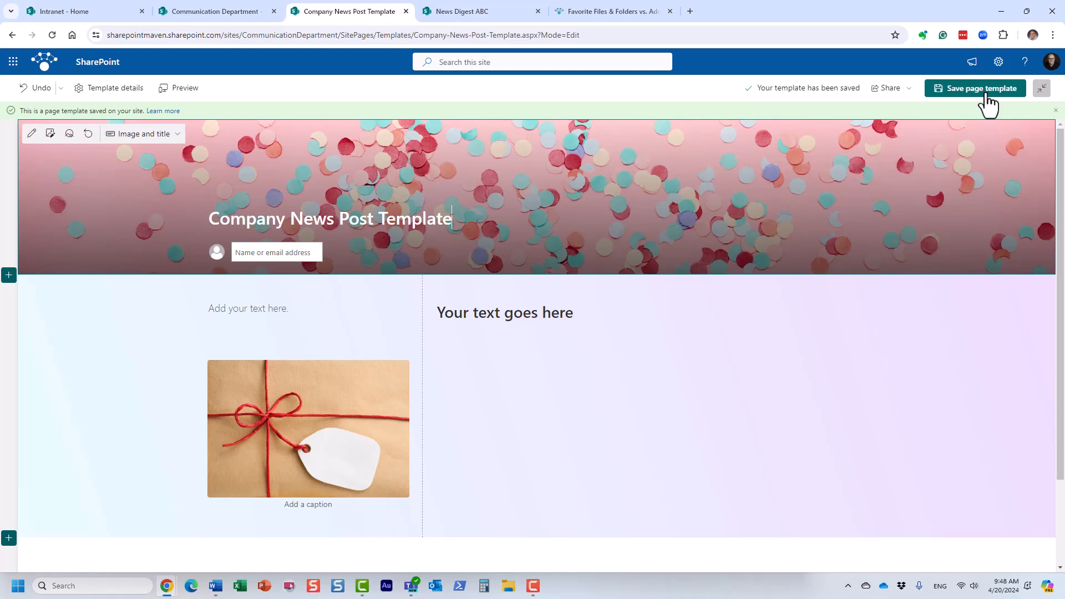
click(988, 102)
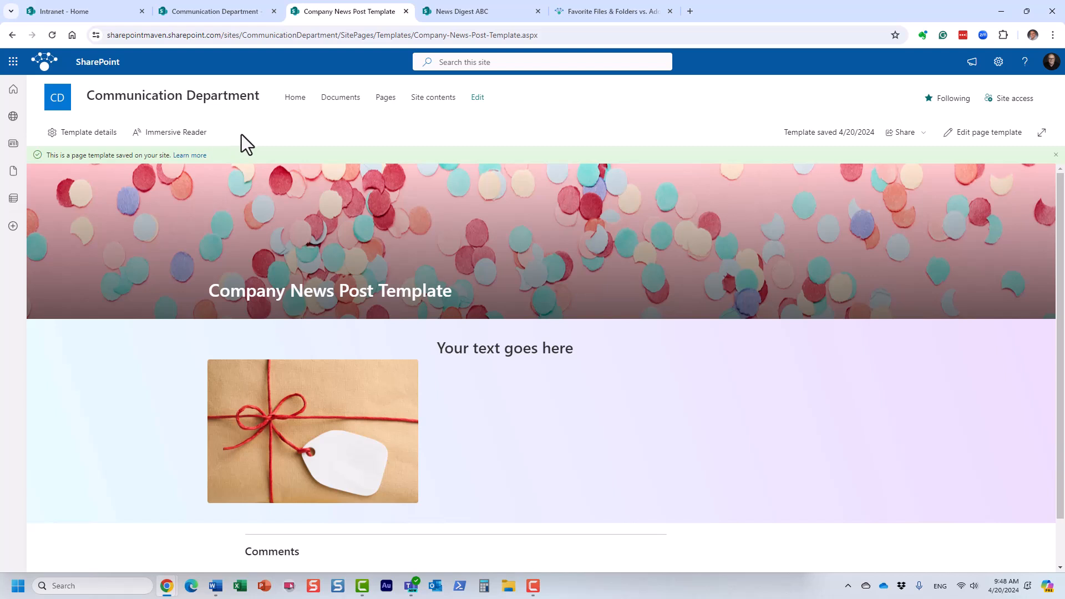
Examine the Templates folder in the site's Site Pages library, and return to the library's main level
click(436, 102)
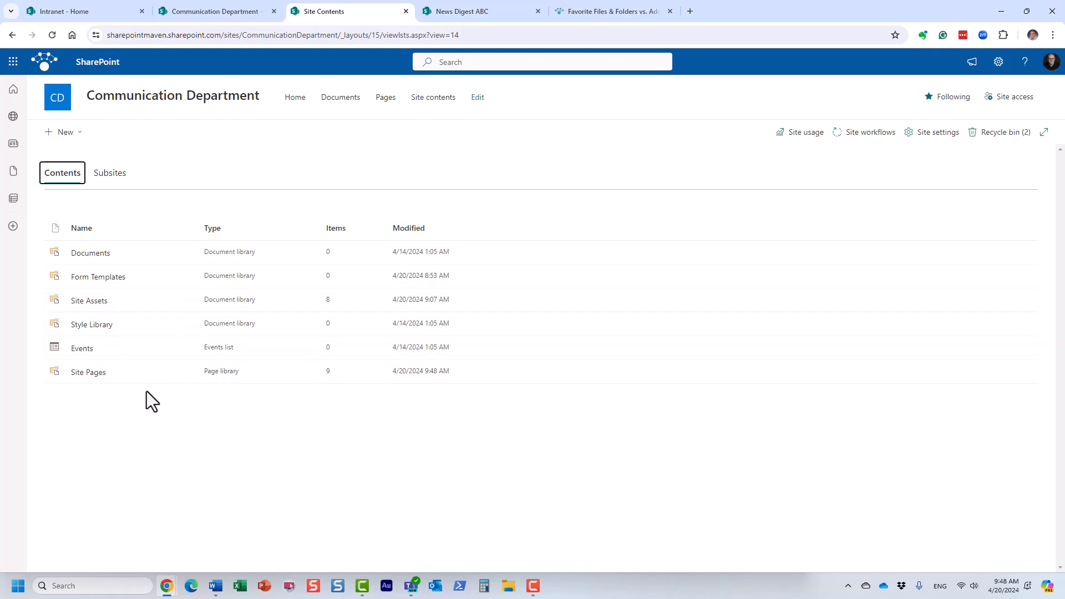
click(88, 373)
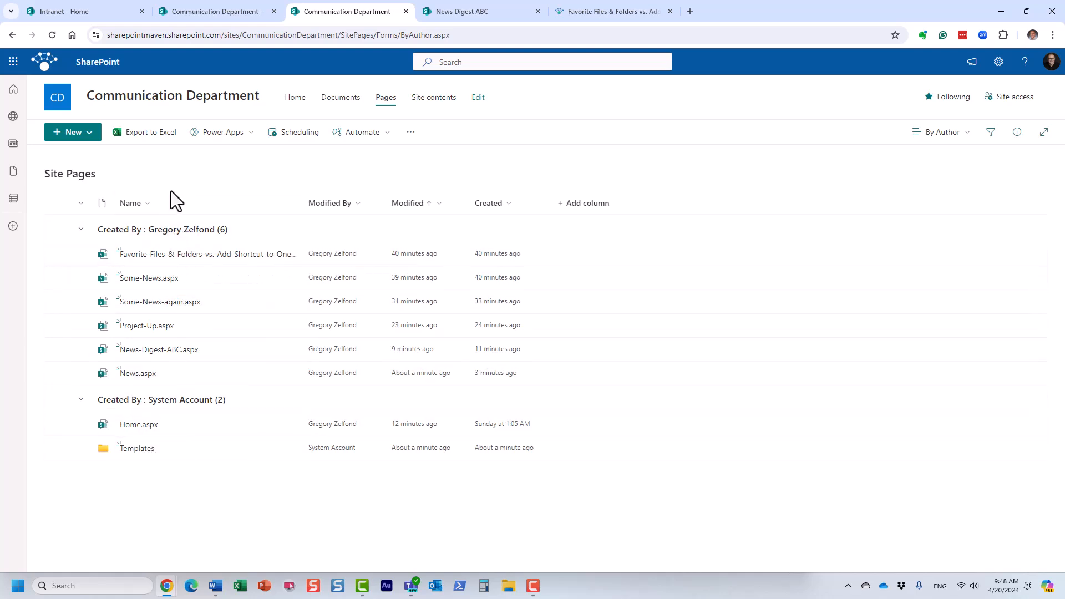
click(146, 454)
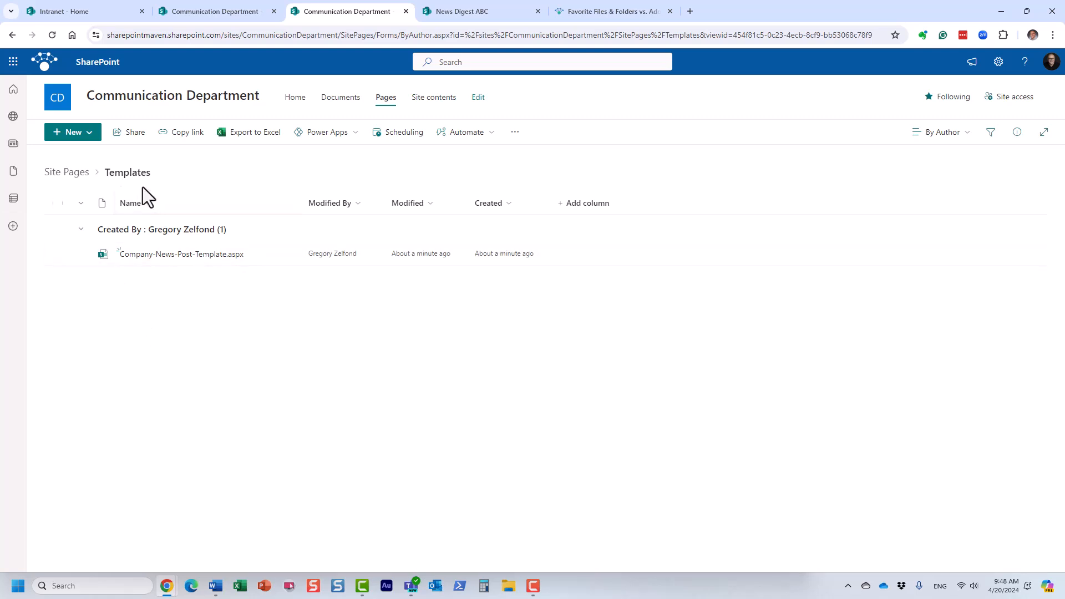
click(71, 174)
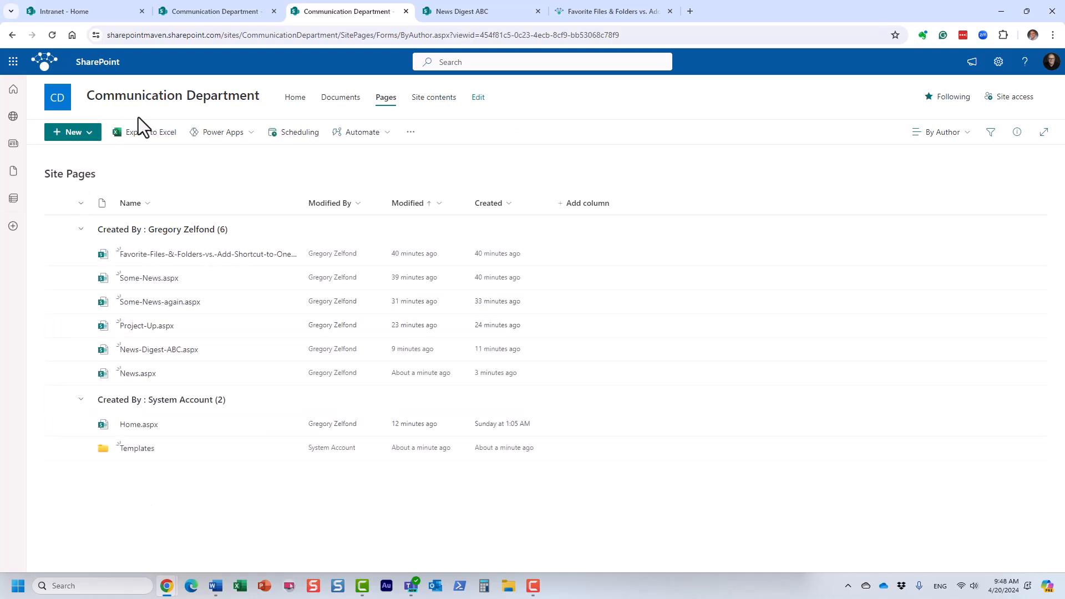
Start a news post from the site's home page and compare the Microsoft news templates with those saved on this site
click(130, 100)
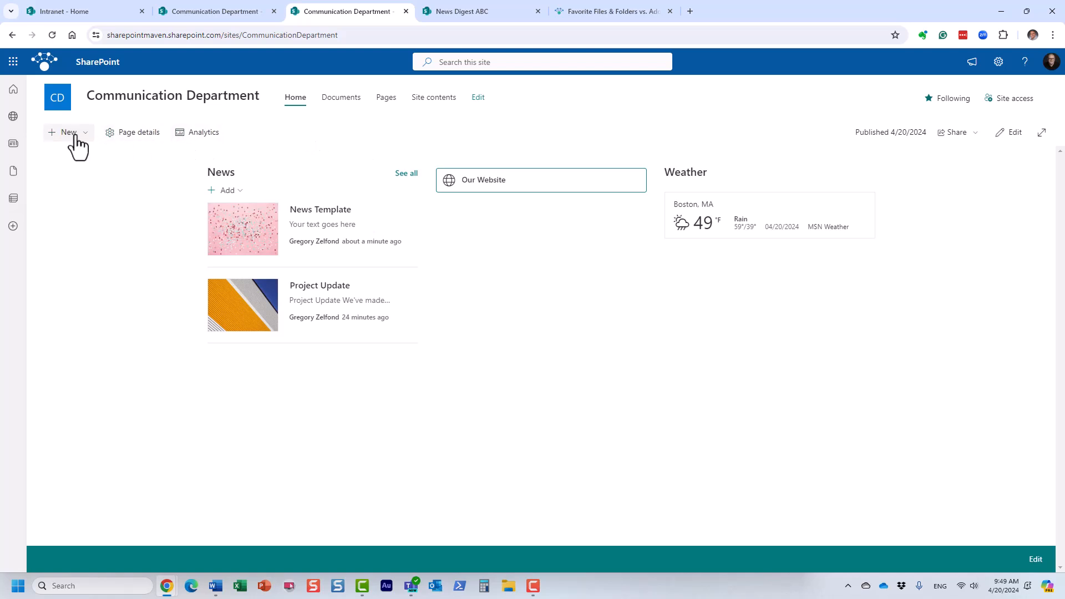
click(240, 191)
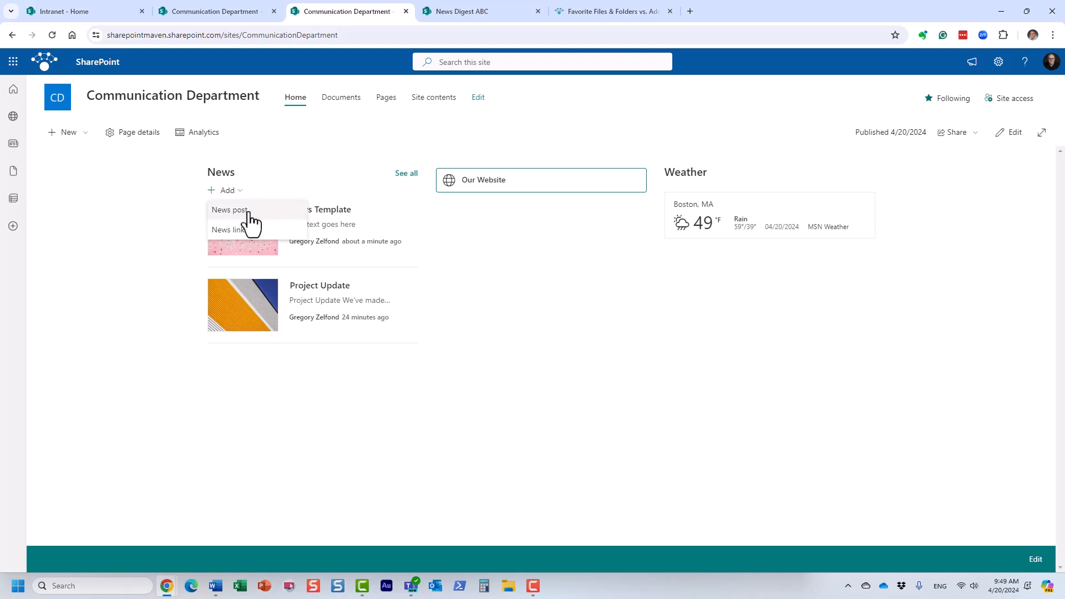
click(248, 212)
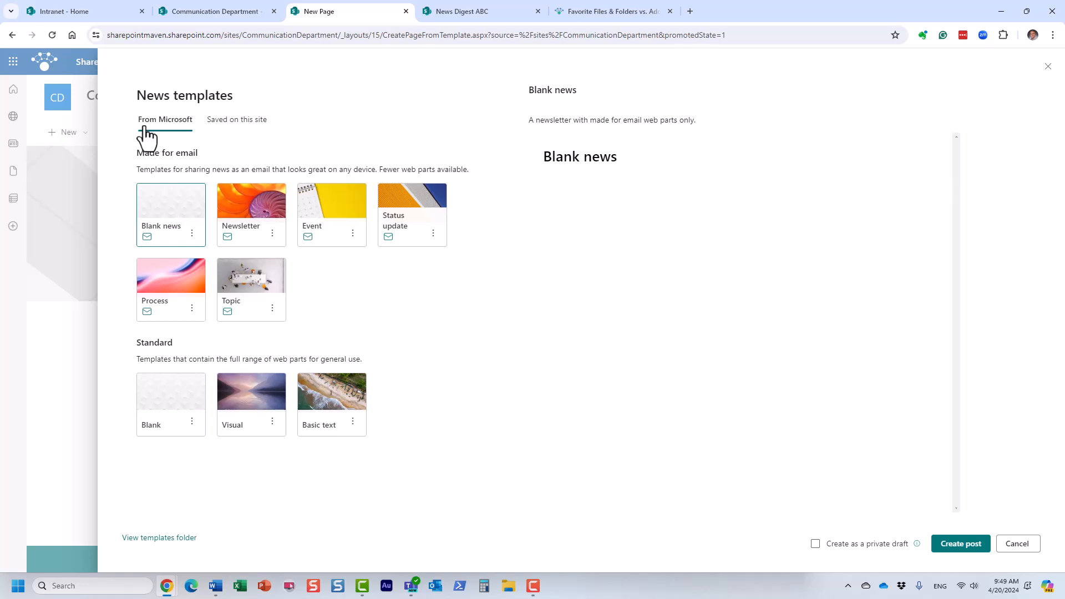
click(238, 124)
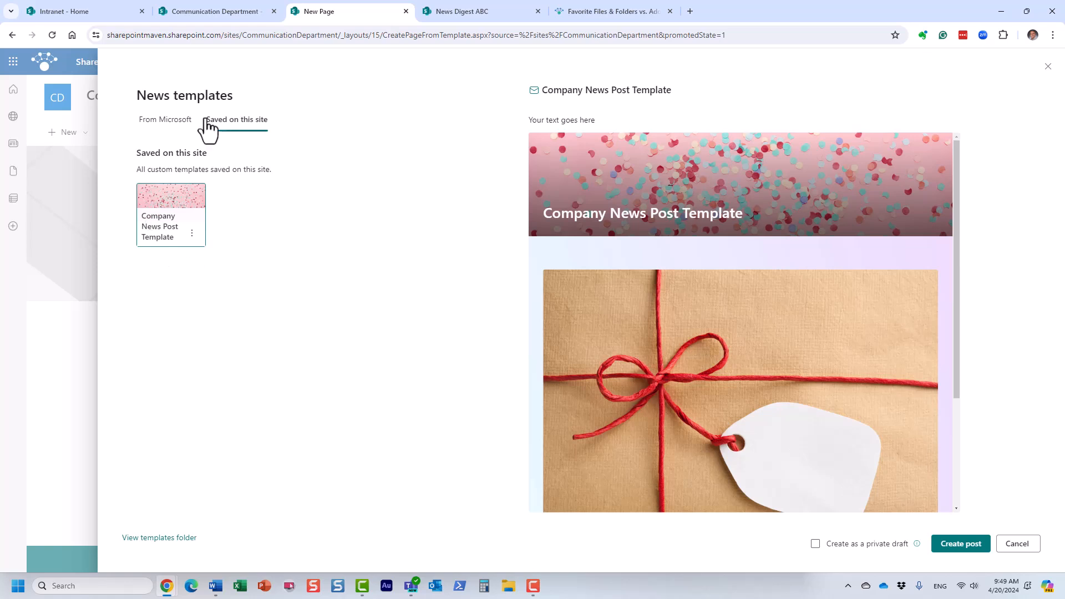
click(158, 128)
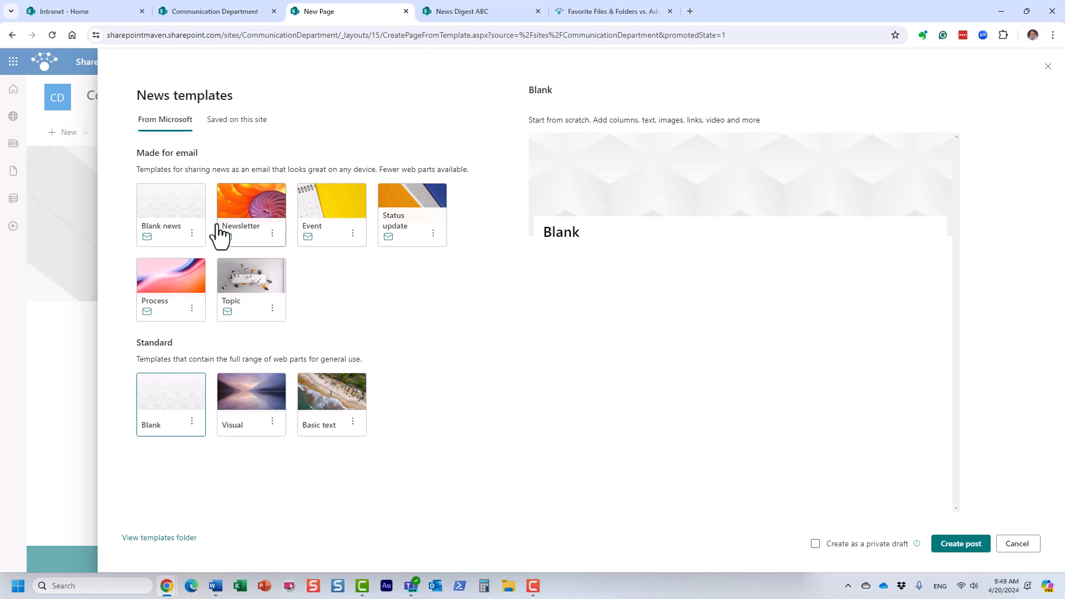
click(242, 123)
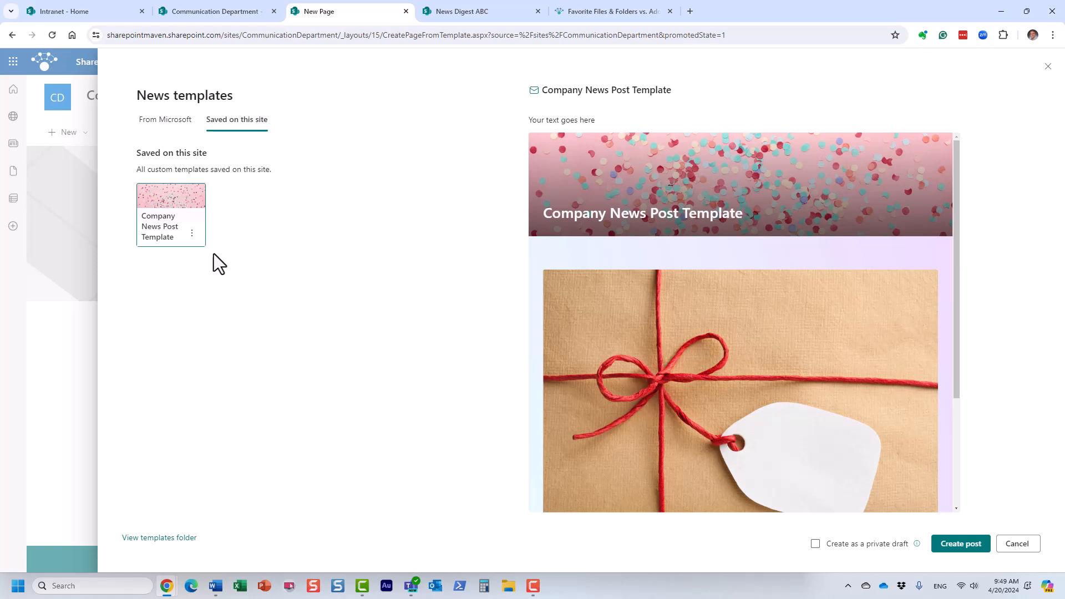
Make Company News Post Template the default selection for all site users, and reopen the news template chooser to check it
click(191, 233)
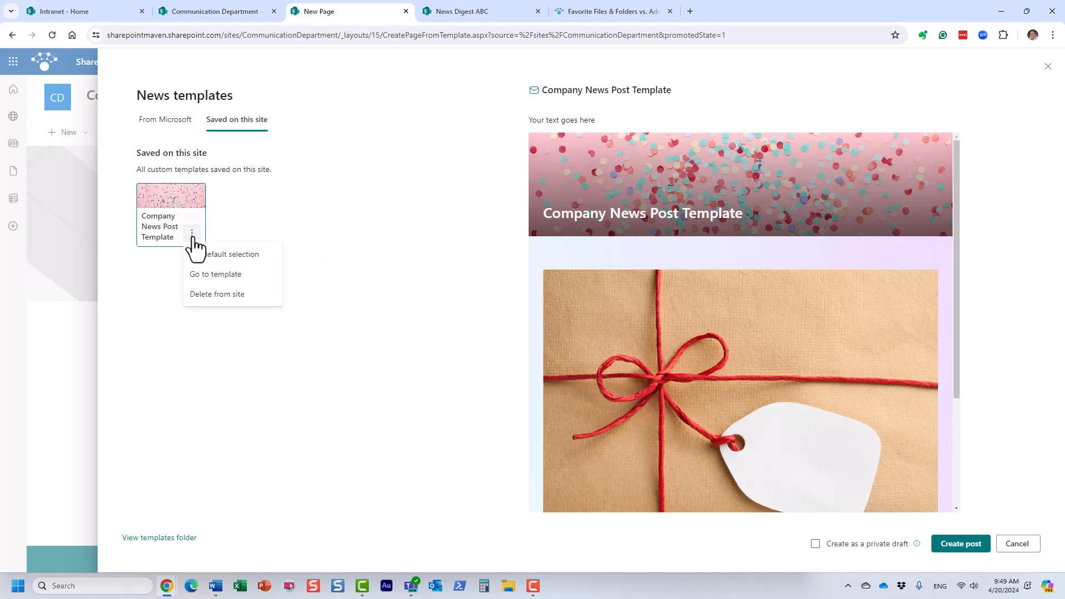
click(262, 258)
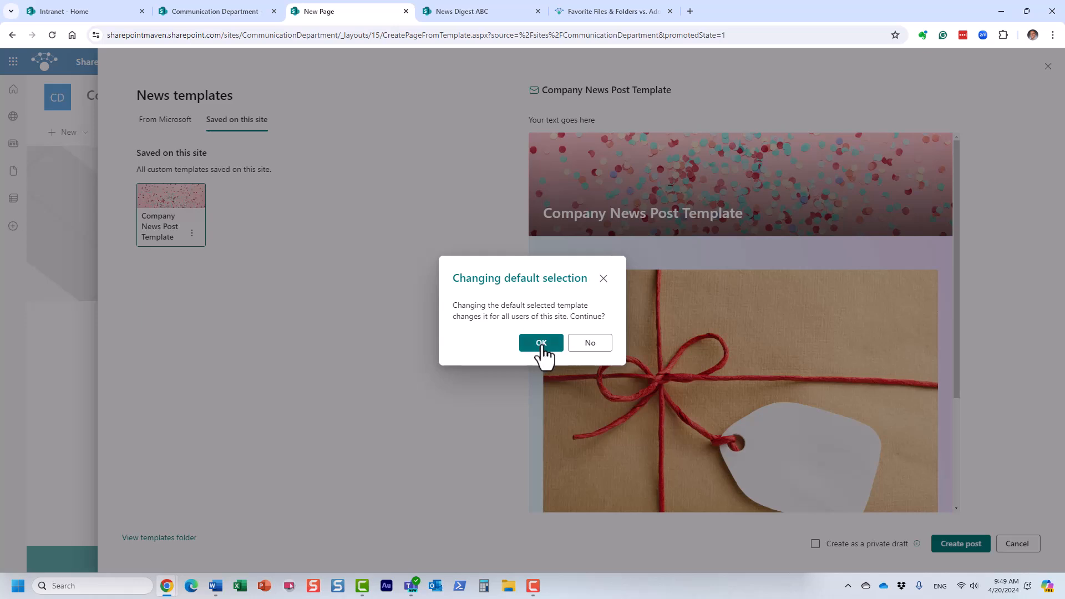
click(541, 342)
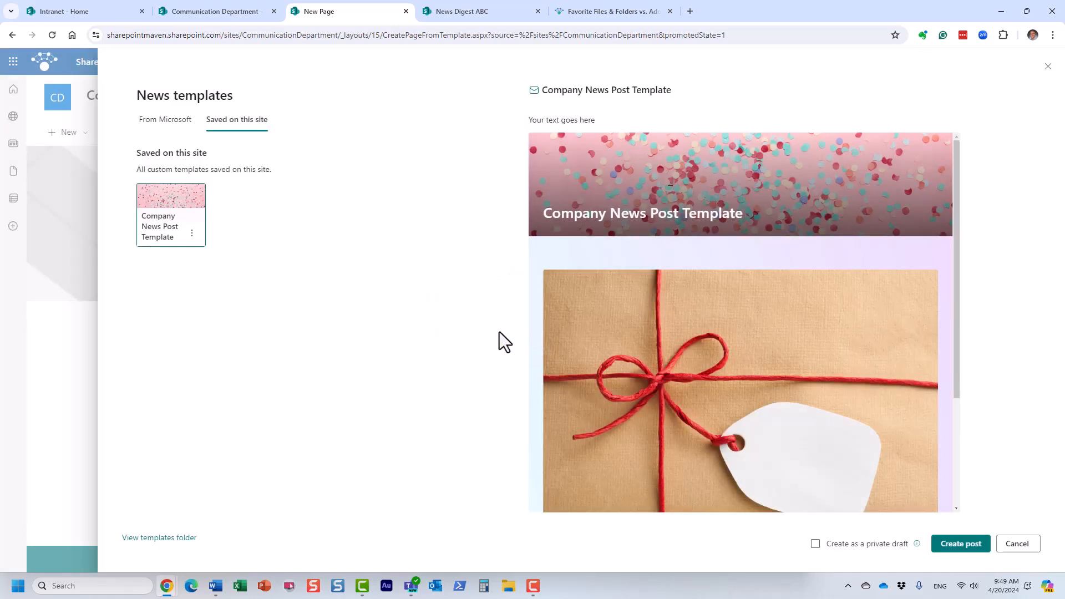
click(1022, 547)
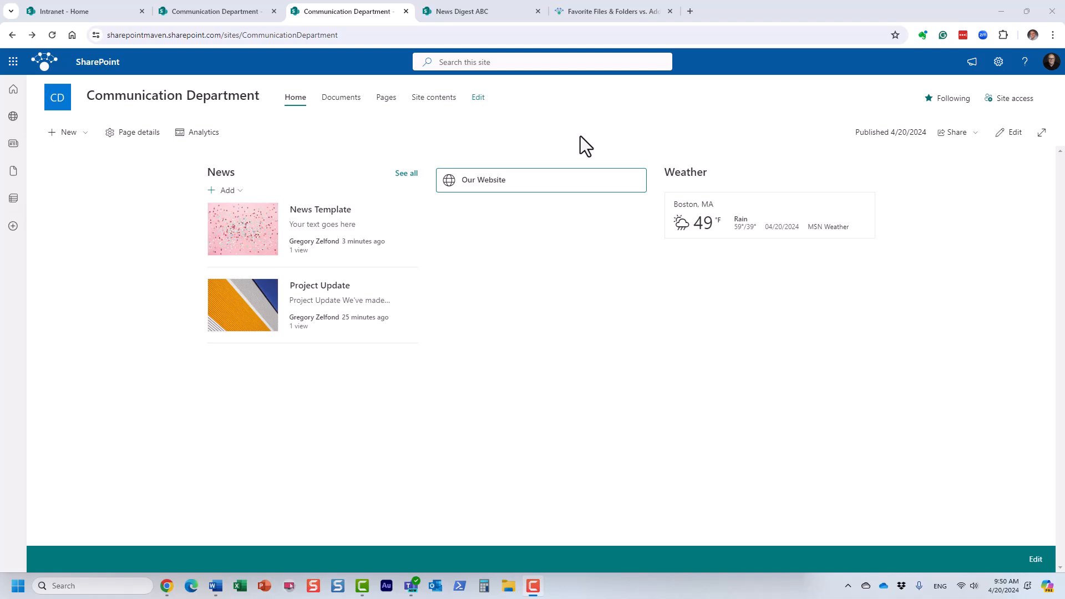
click(238, 192)
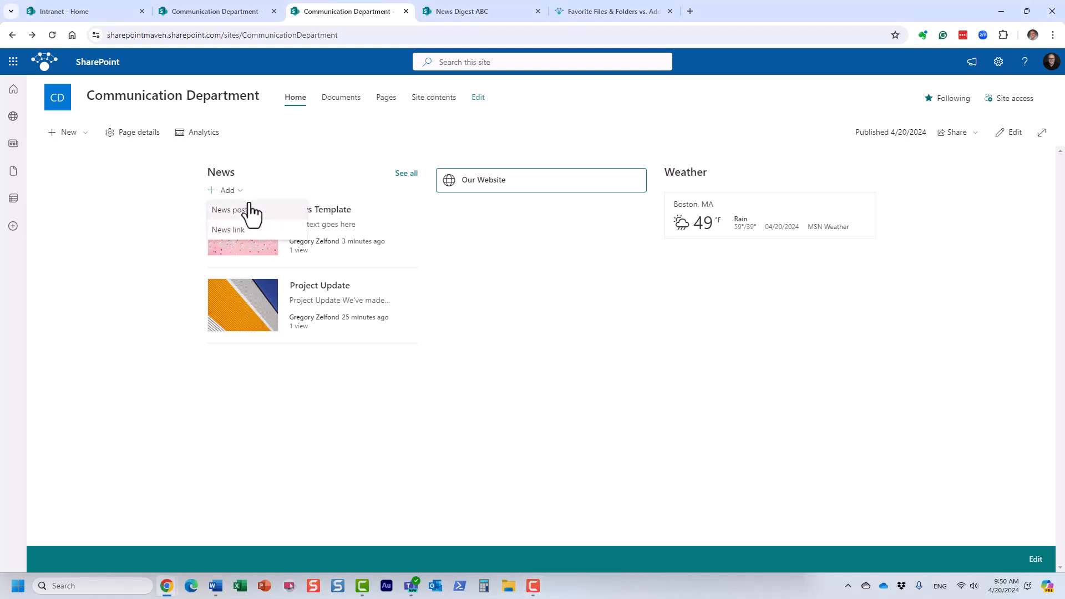
click(251, 217)
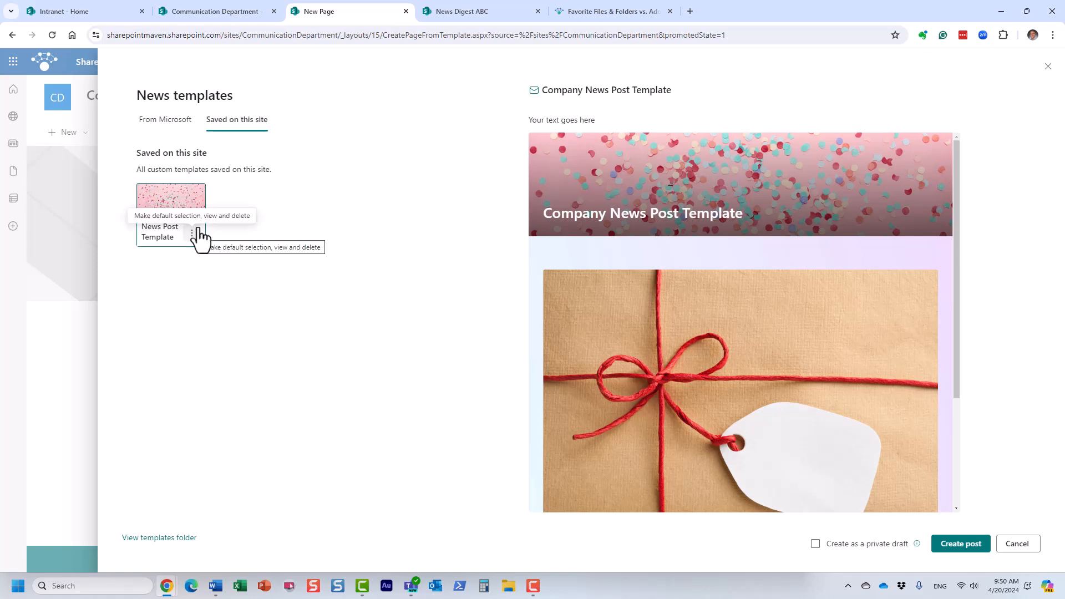
Compare the Microsoft news templates with those saved on the site, and try to create a post from Company News Post Template
click(185, 128)
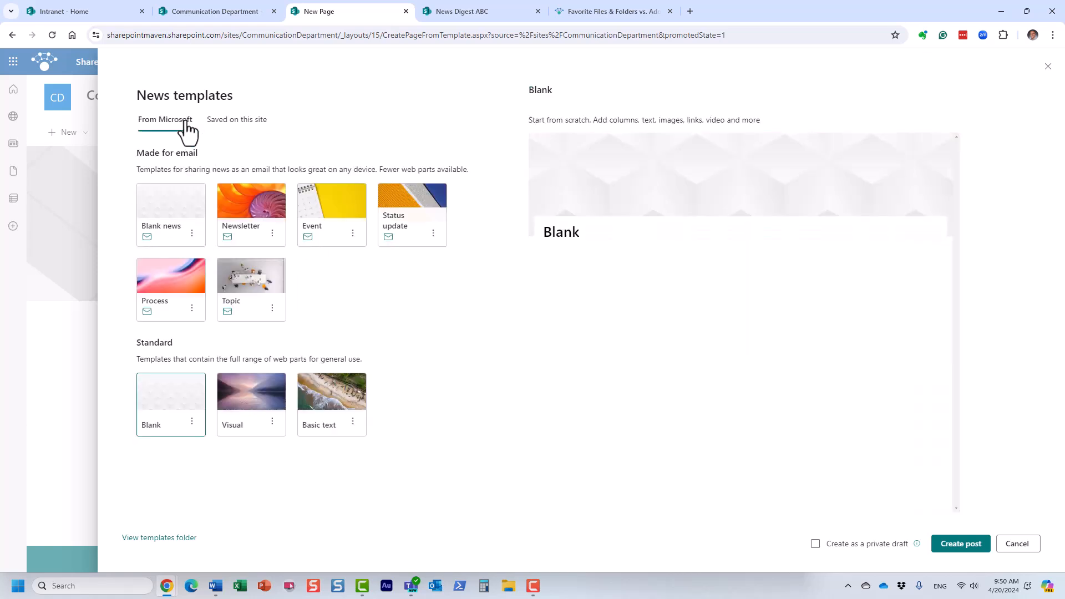
click(238, 131)
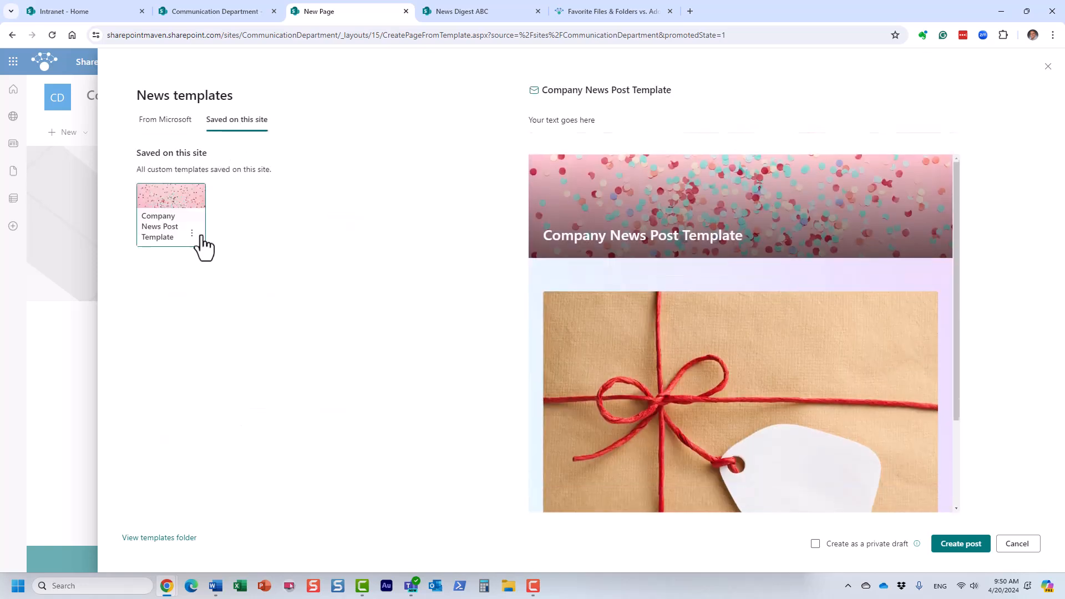
click(953, 543)
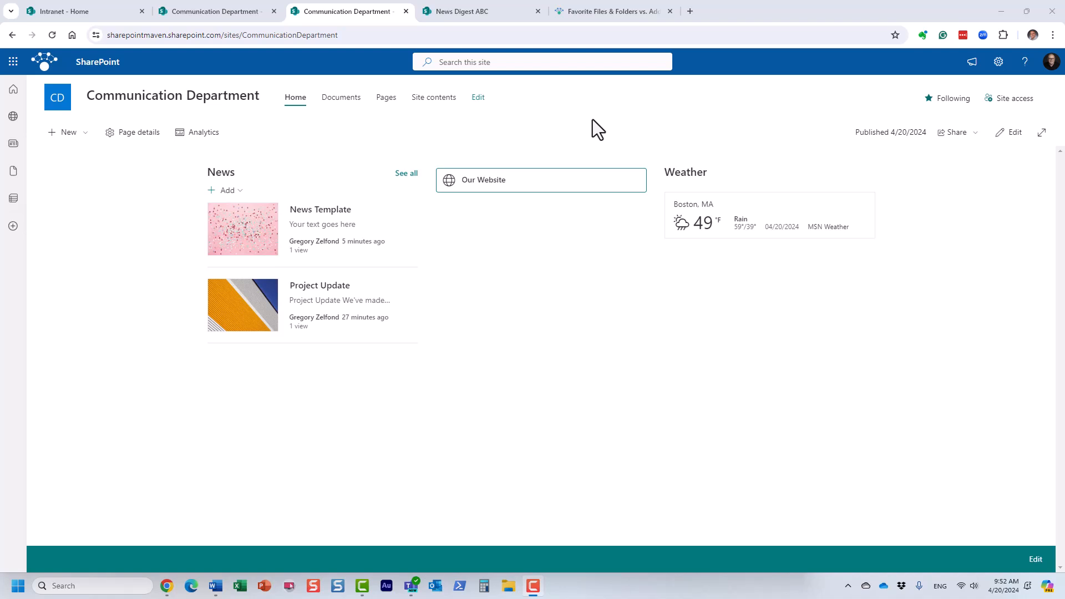
Create a news post from the site's home page with Microsoft's standard Blank template and title it "Another announcement"
click(238, 191)
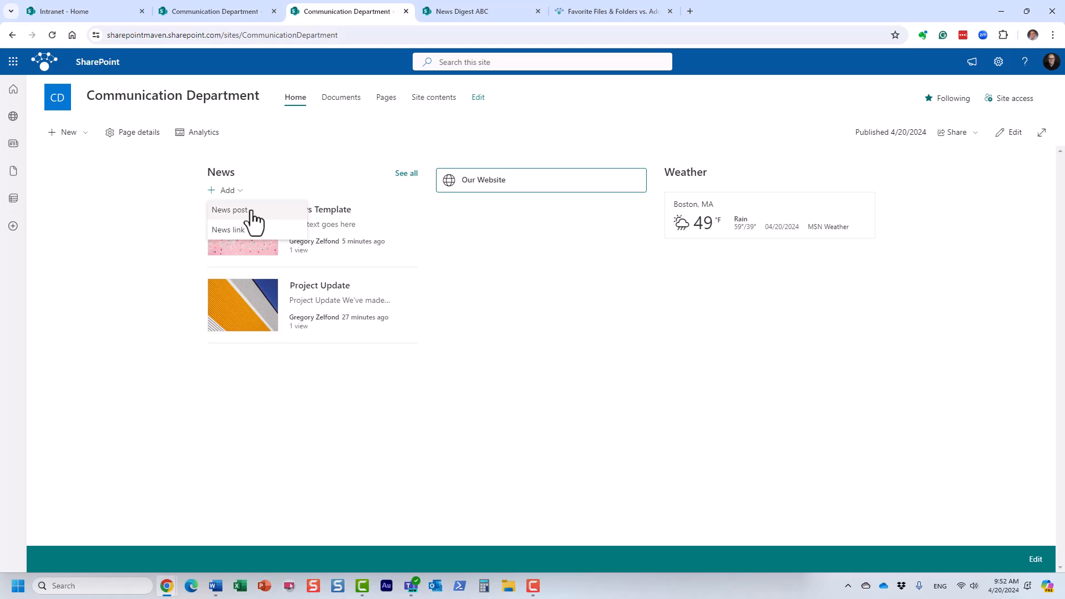
click(251, 211)
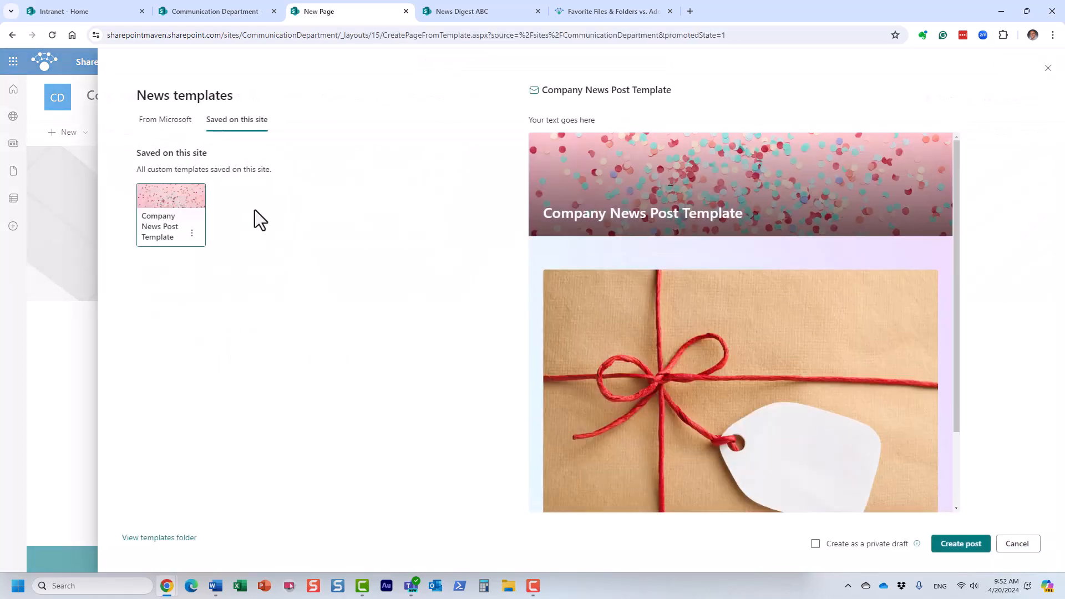
click(183, 122)
click(168, 396)
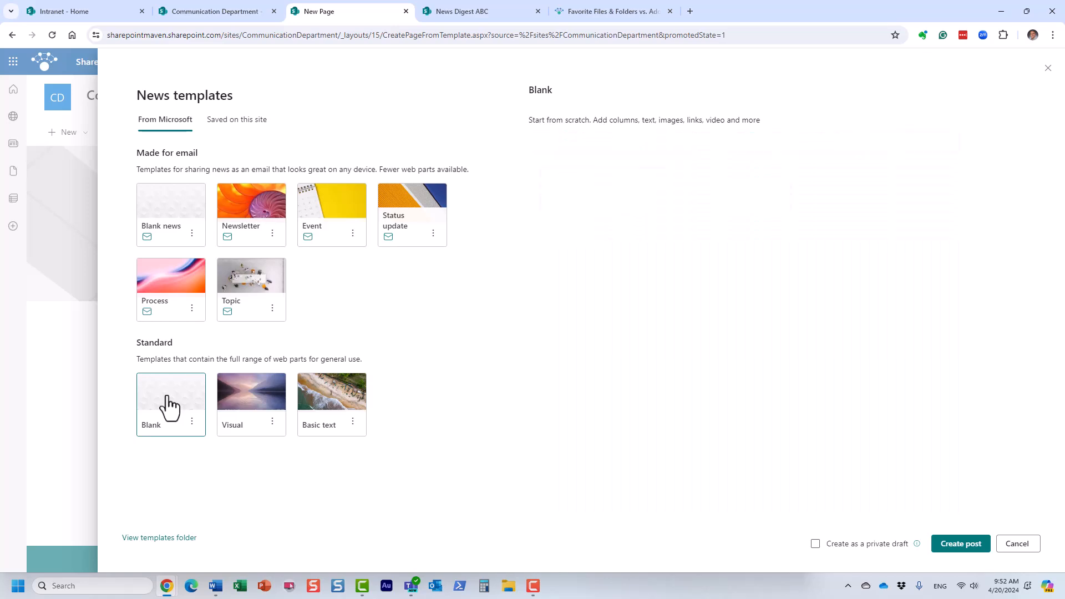
click(961, 546)
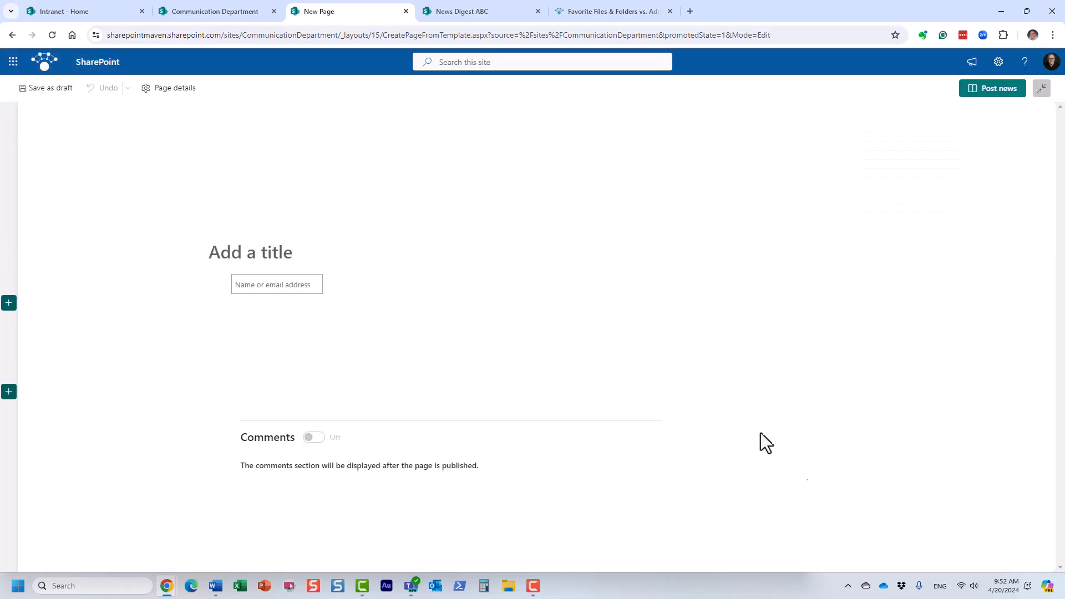
text(Anothe)
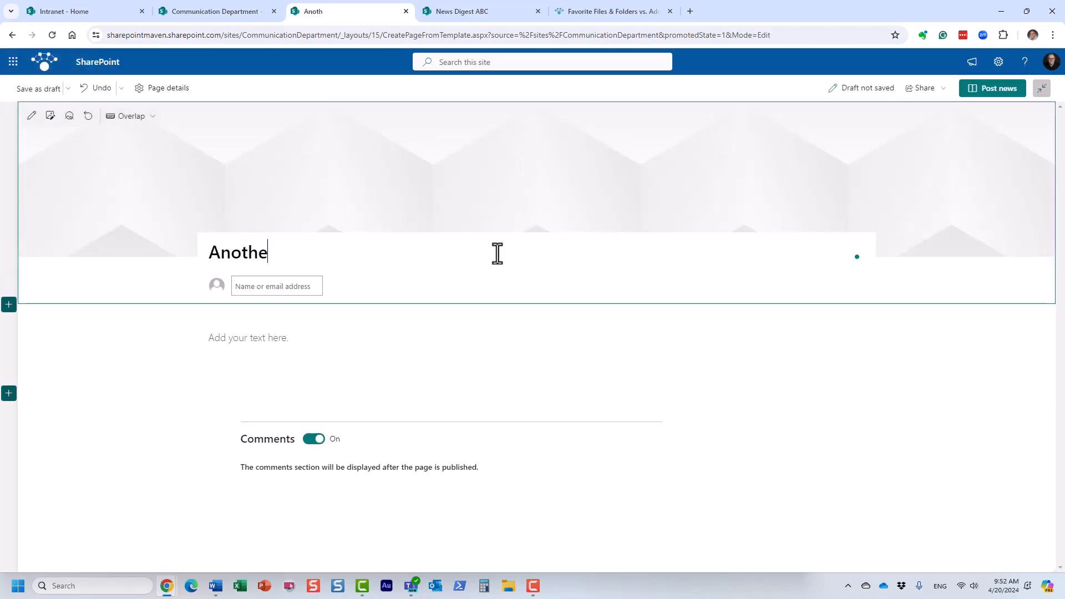
text(r announcement)
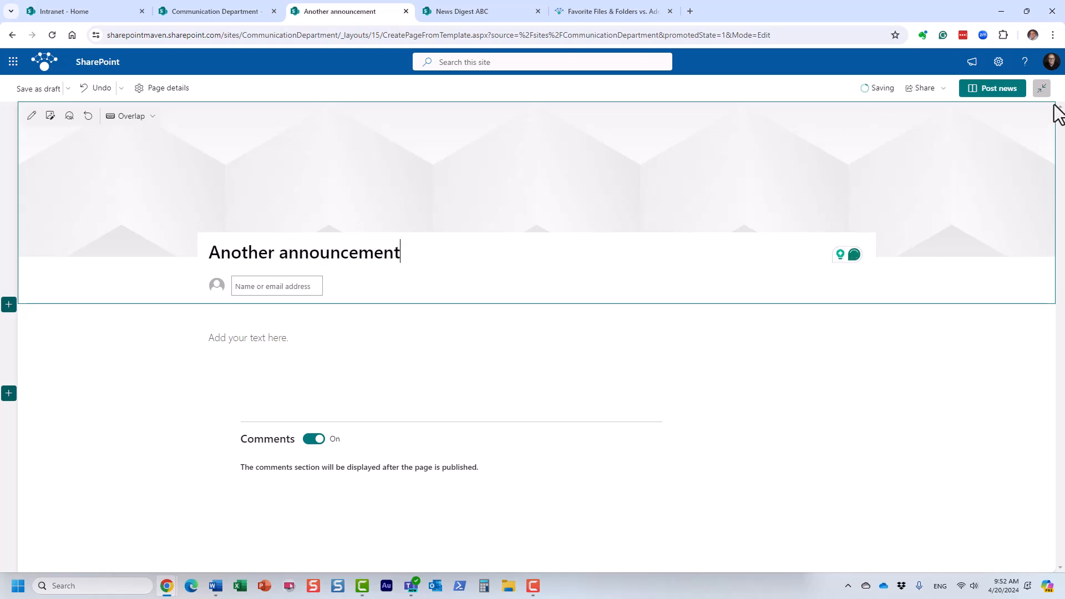
Add the text "Hello" to the body of the news post and save it as a draft, reloading the page
click(1045, 87)
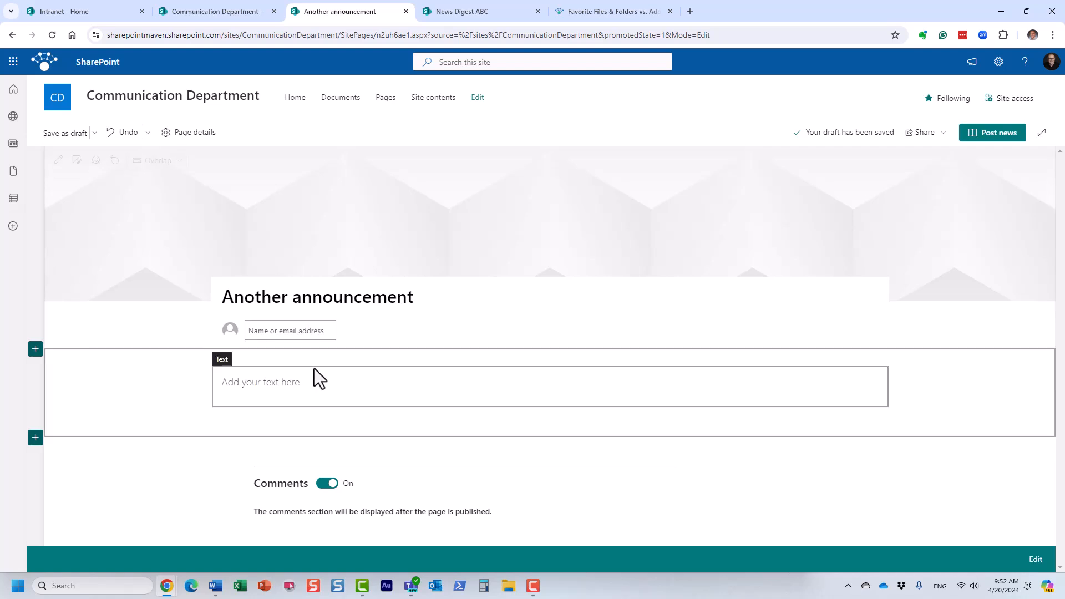
click(287, 382)
text(Hello)
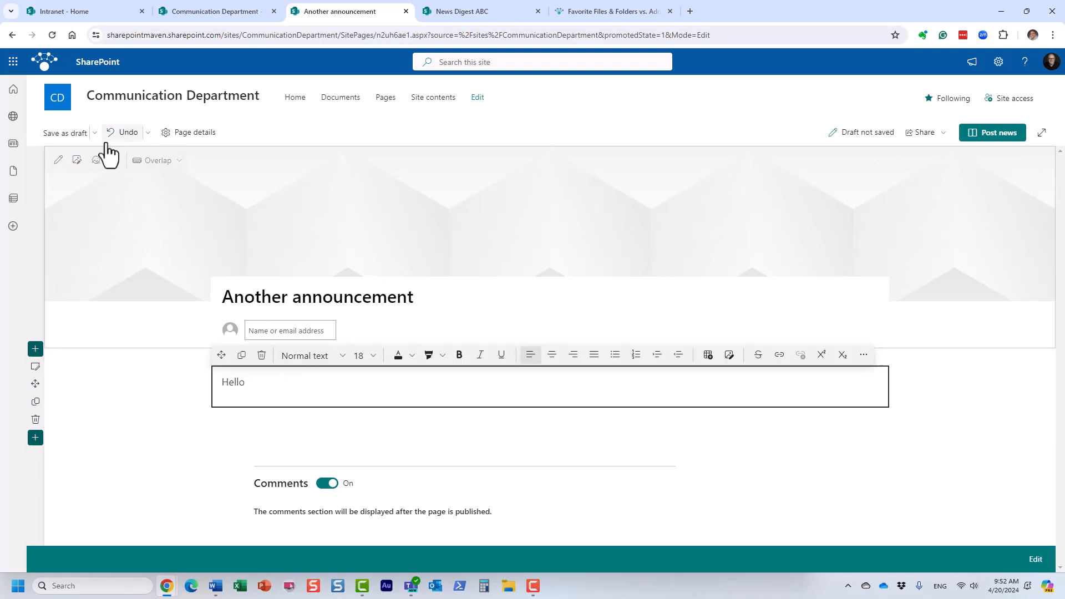
click(68, 136)
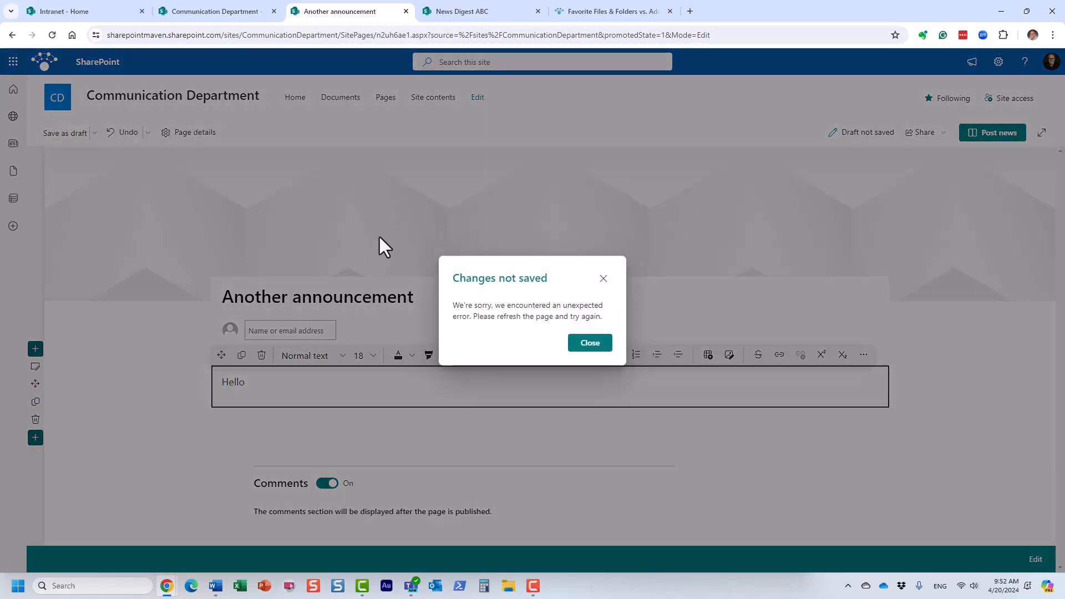
click(603, 279)
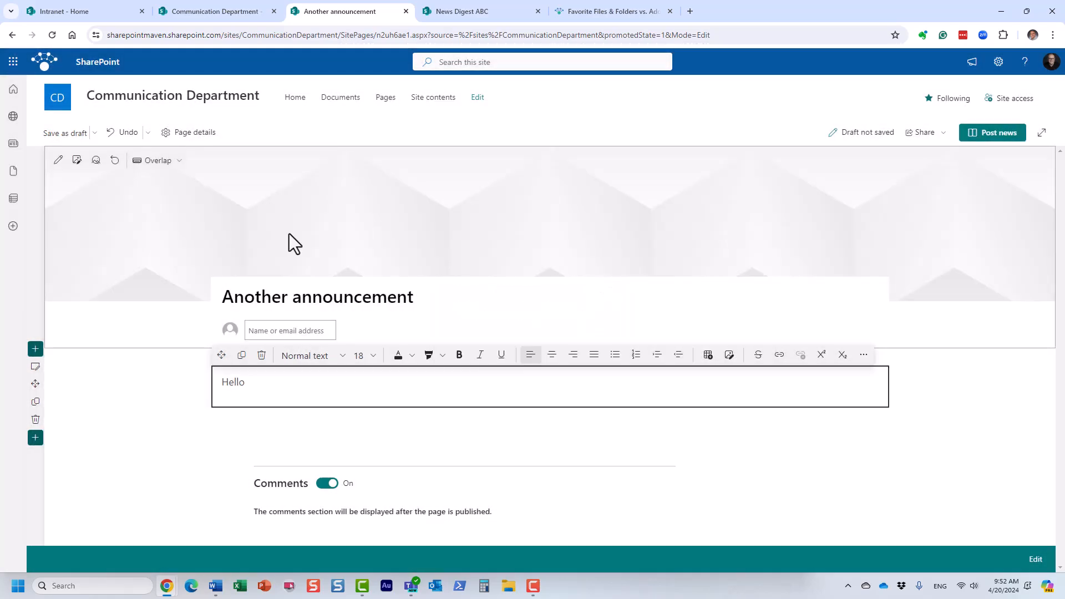
click(48, 37)
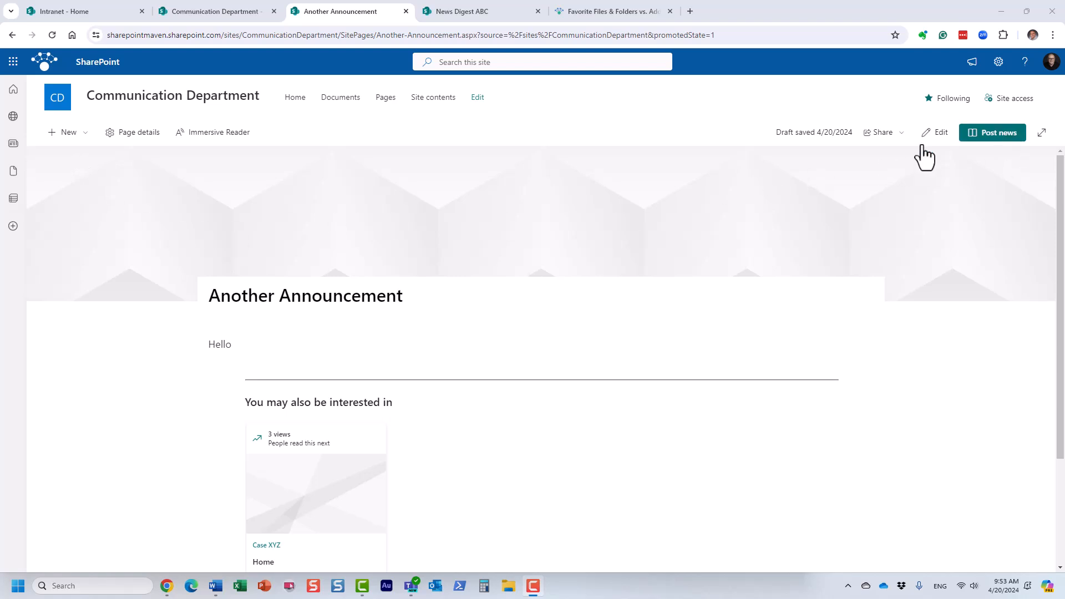
Return to the Communication Department home page and open the Site Pages library from the site contents
click(135, 95)
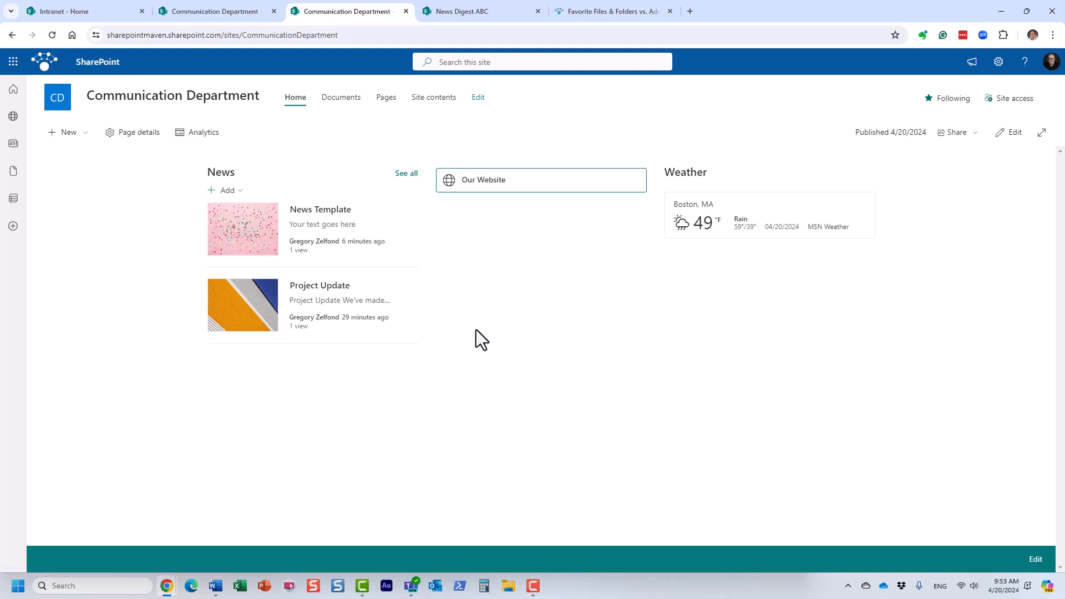
click(431, 107)
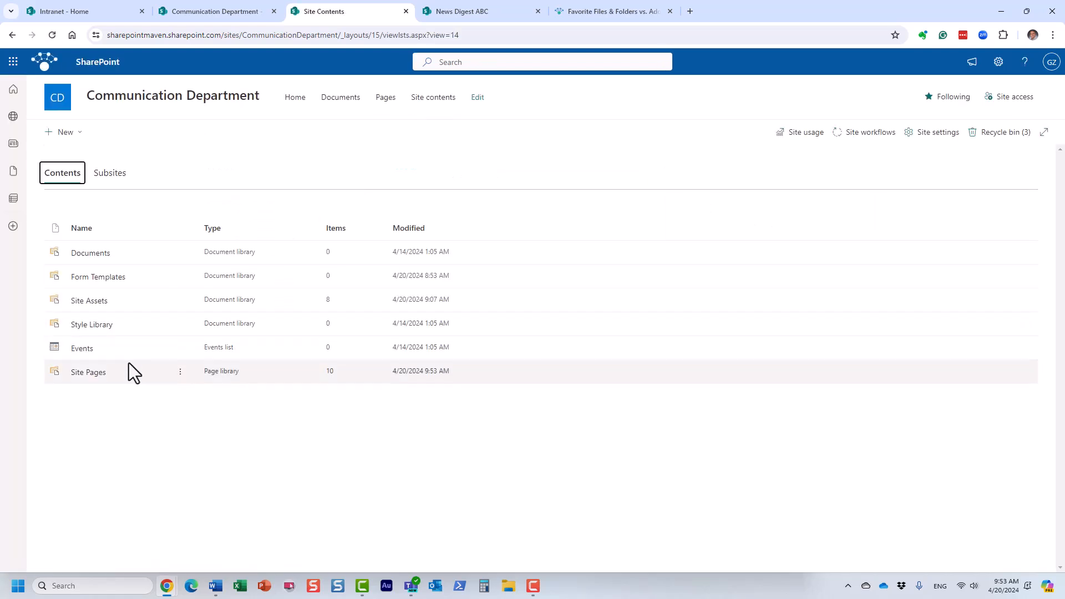
click(95, 372)
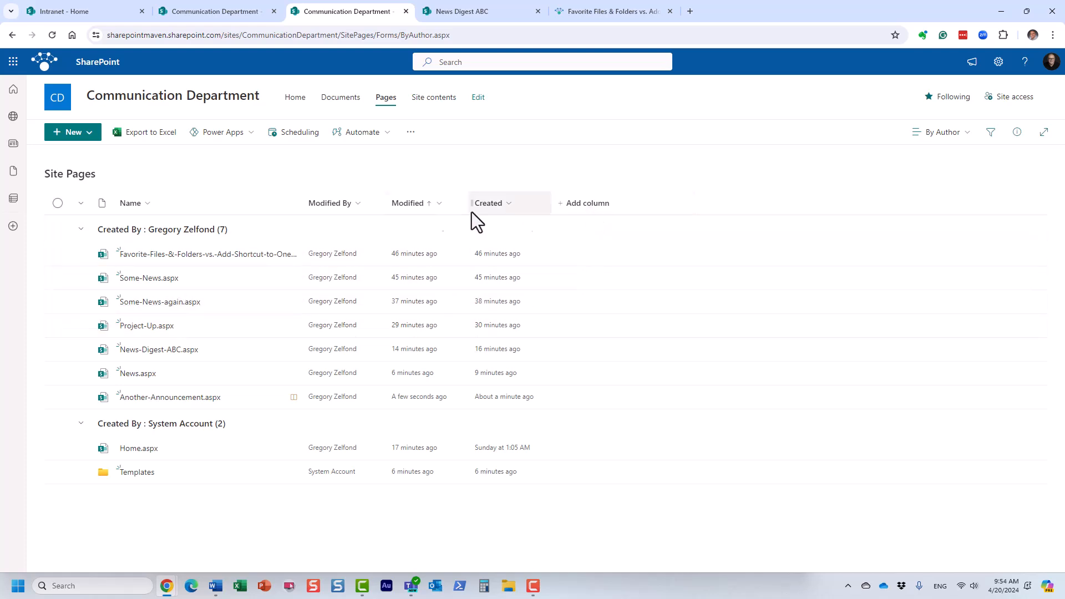
Show the Promoted State column in the Site Pages library view and examine its values for the pages and news posts
click(596, 210)
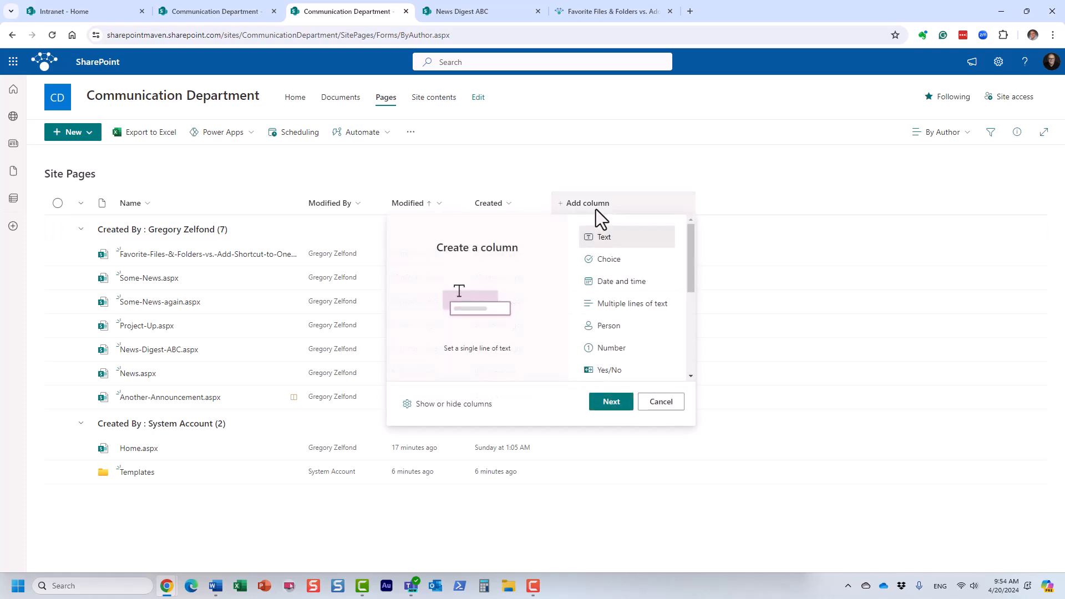
click(436, 413)
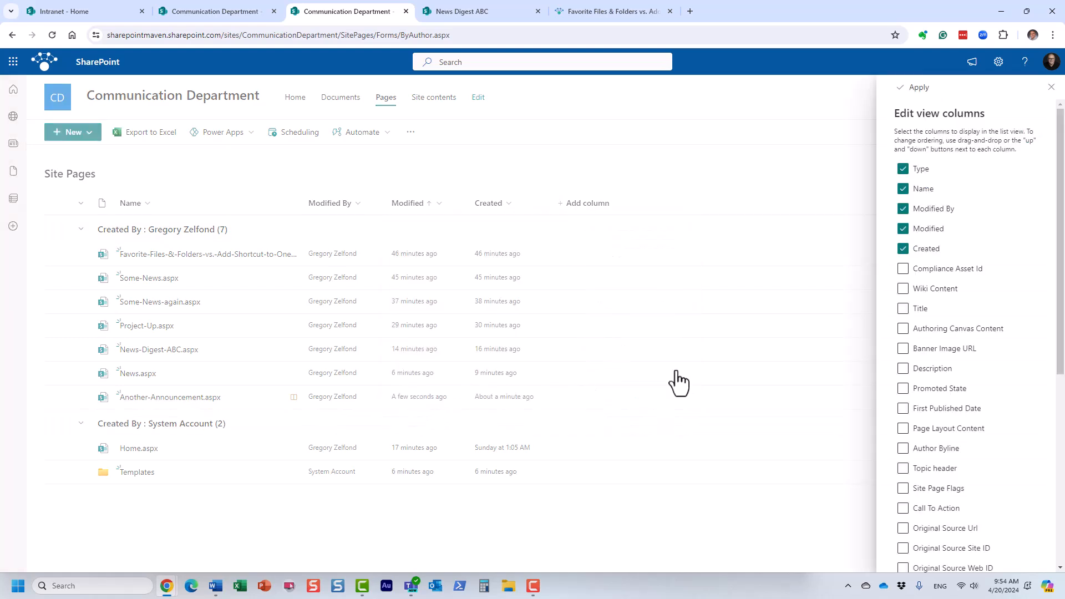
click(903, 388)
click(916, 89)
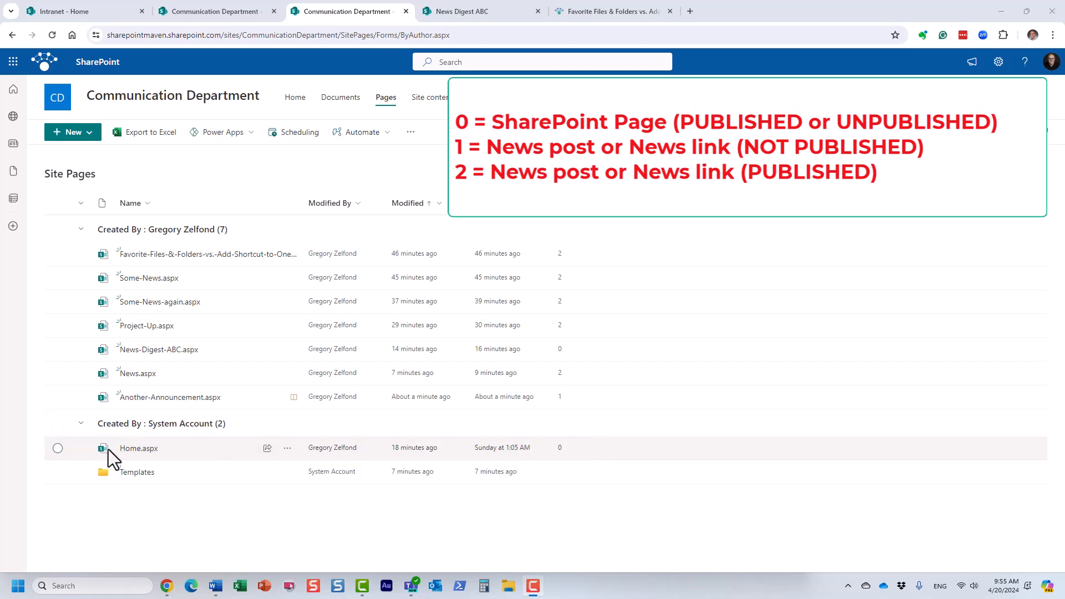
mouse_move(170, 355)
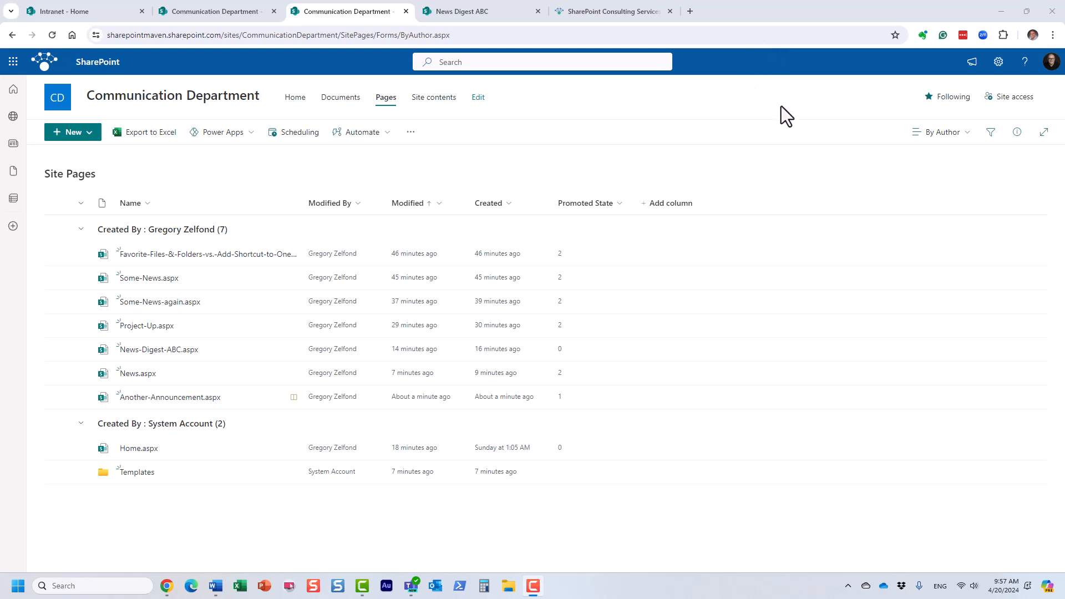
Switch to the SharePoint Maven website and look over its blog of SharePoint and Microsoft 365 resources
click(612, 11)
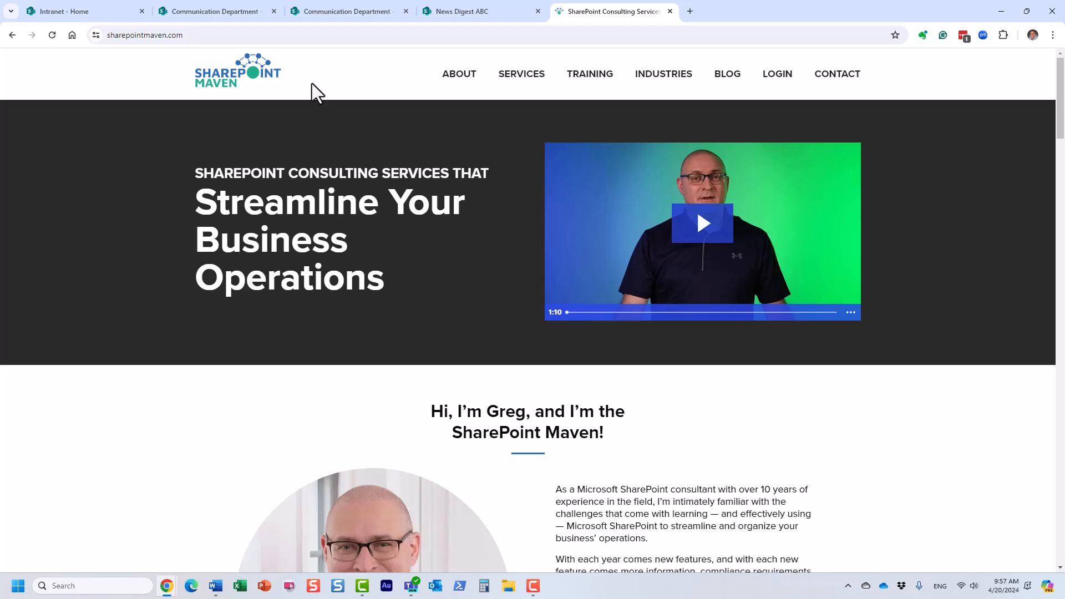
mouse_move(732, 86)
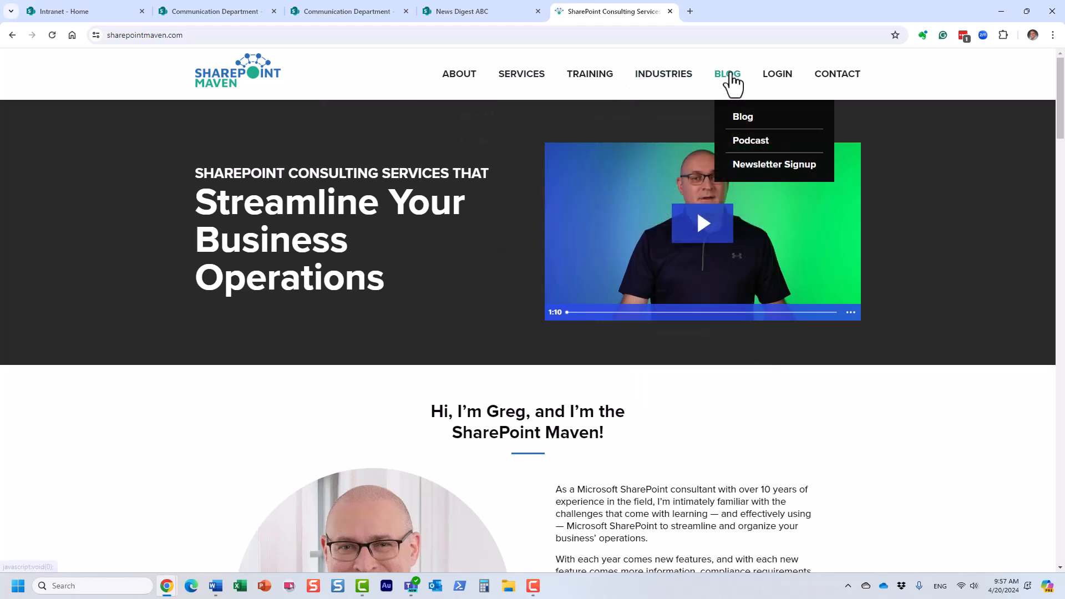
click(748, 116)
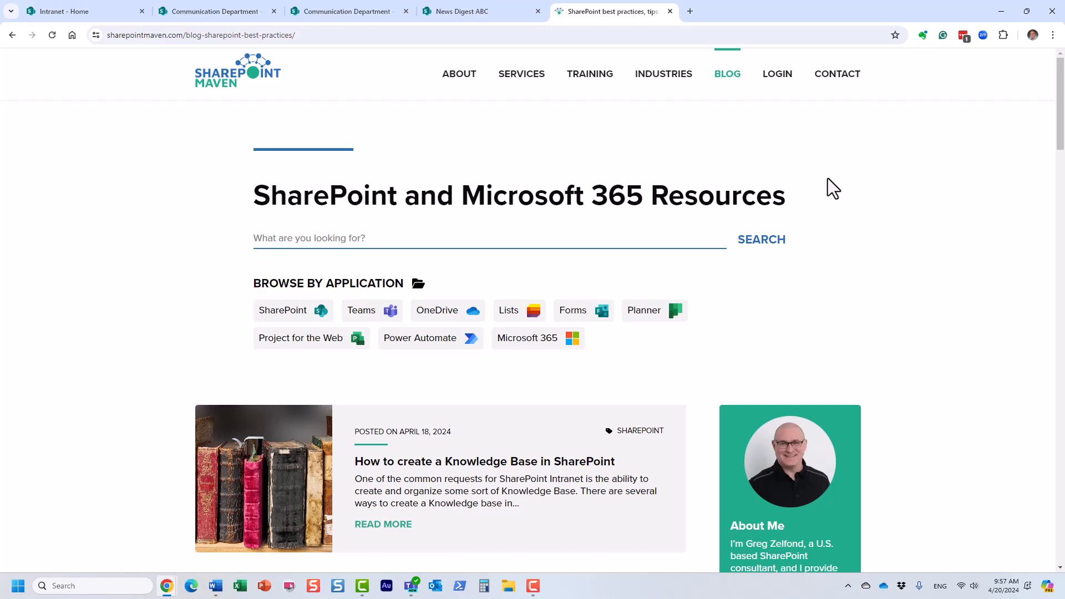
Examine the consulting services and training options offered on the SharePoint Maven home page
click(265, 86)
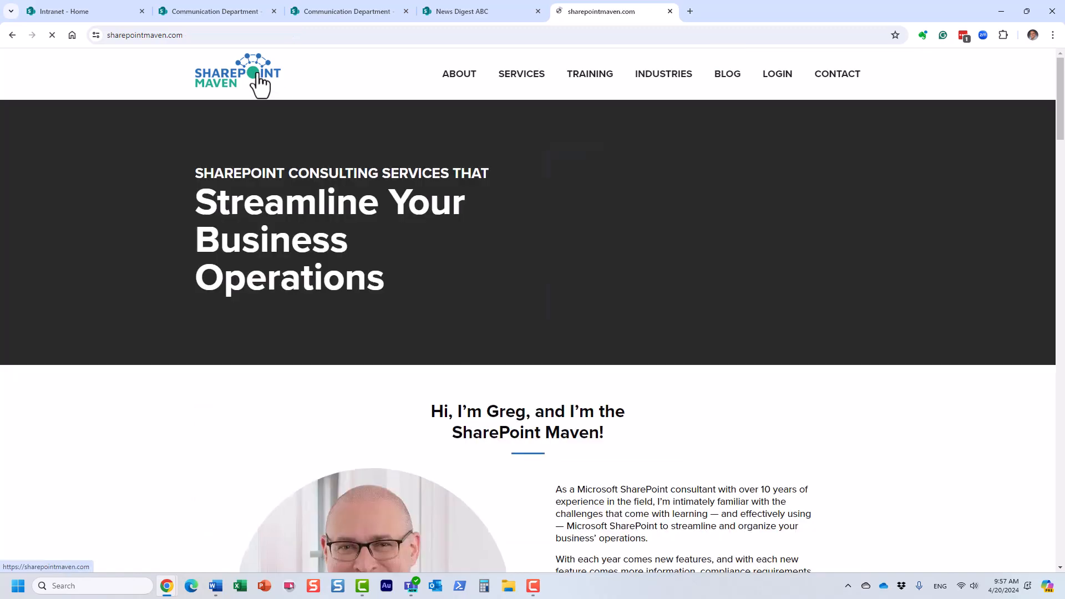
scroll(250, 206, down, 4)
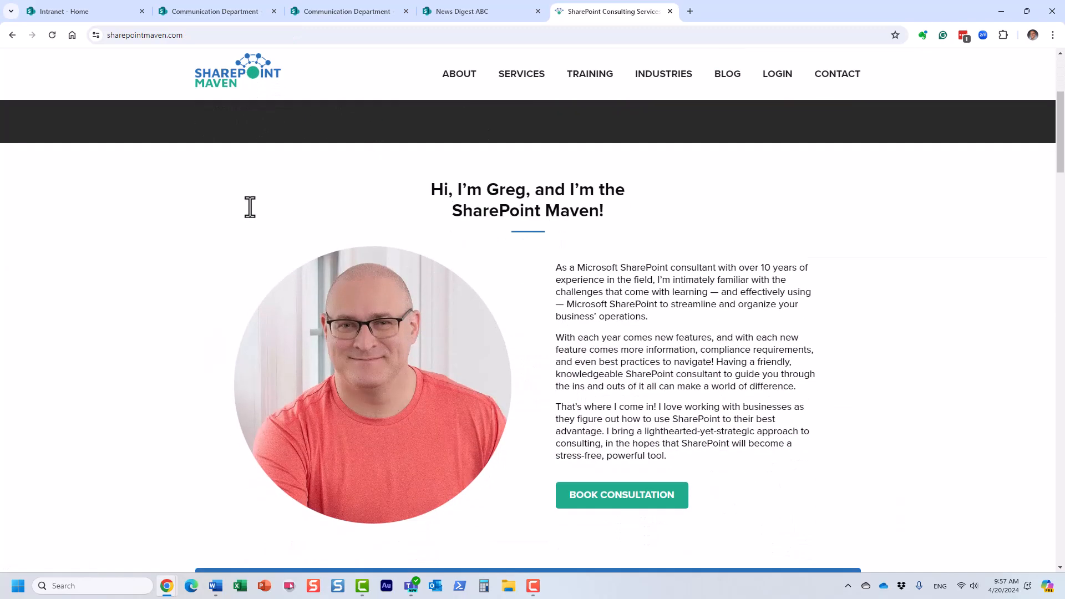
scroll(267, 191, down, 12)
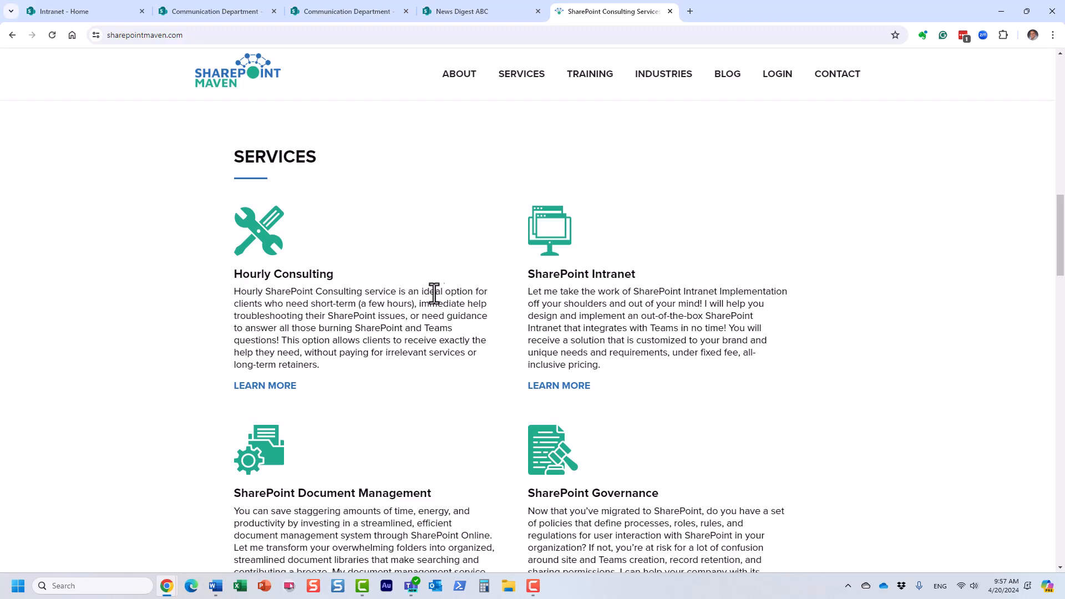
scroll(466, 305, down, 4)
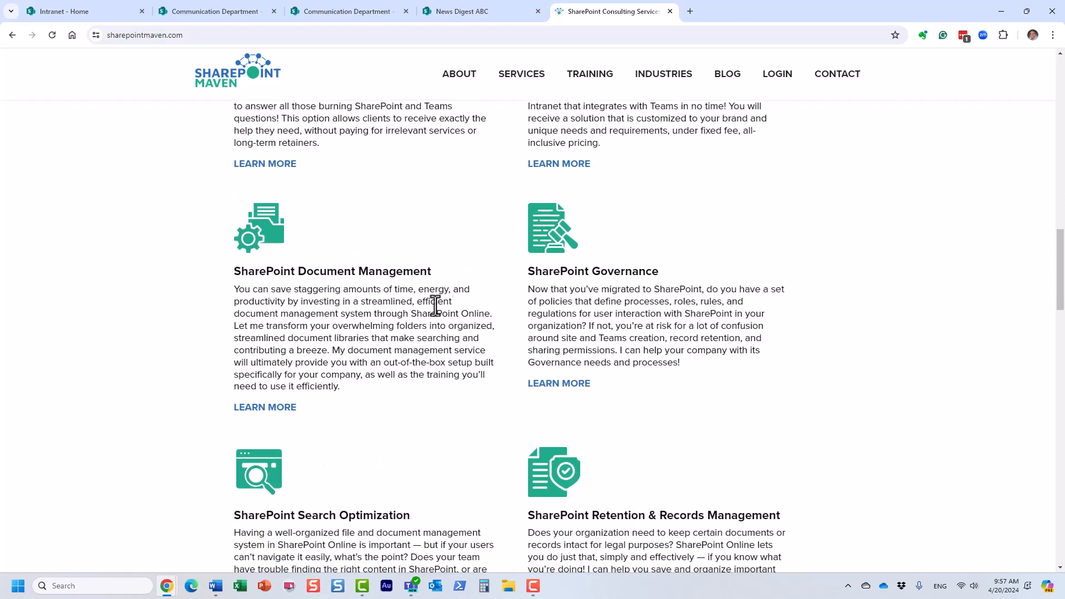
scroll(534, 308, down, 7)
scroll(482, 308, down, 2)
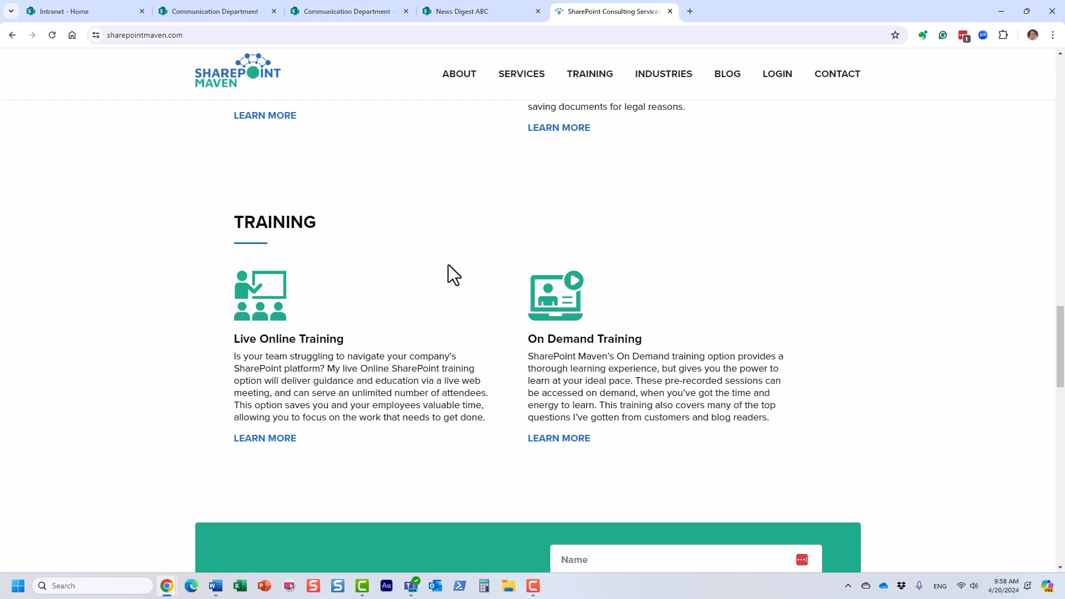
mouse_move(526, 80)
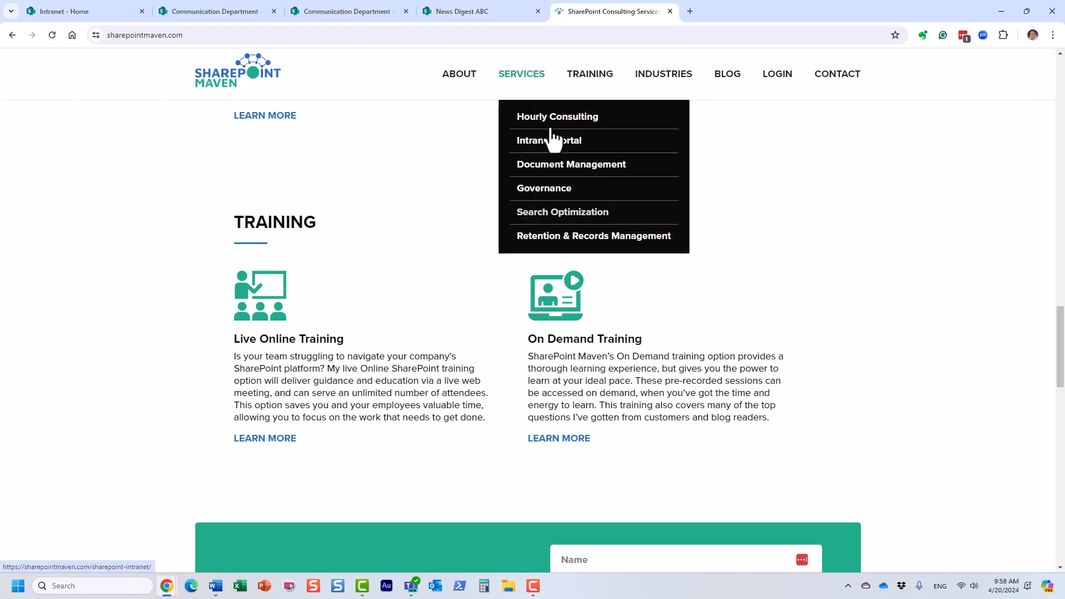
mouse_move(590, 75)
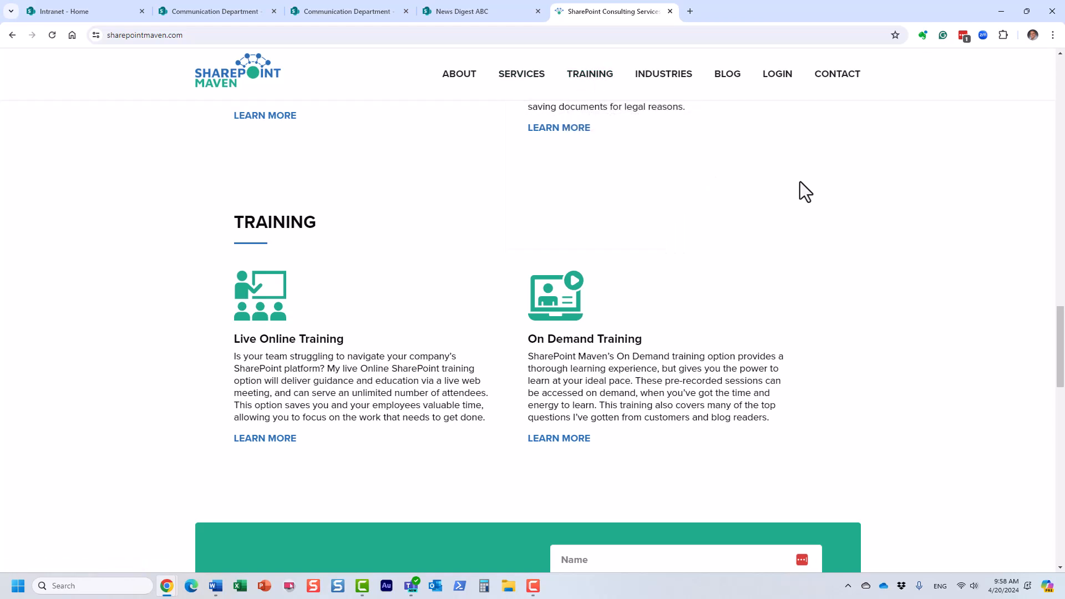
Return to the Communication Department site's original Site Pages view and deselect Home.aspx
key(F10)
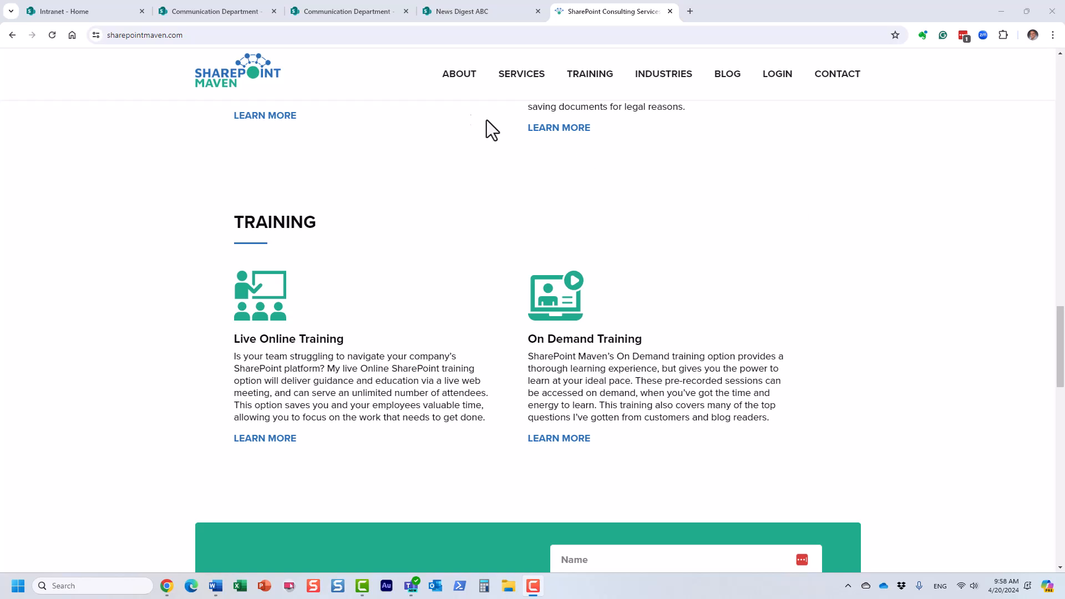
click(212, 18)
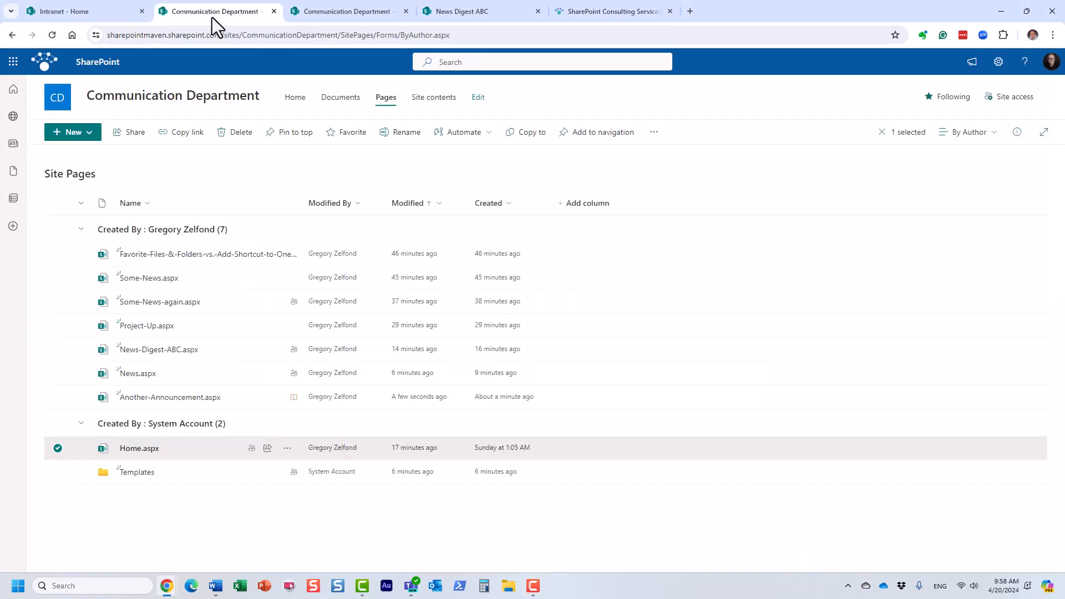
click(649, 167)
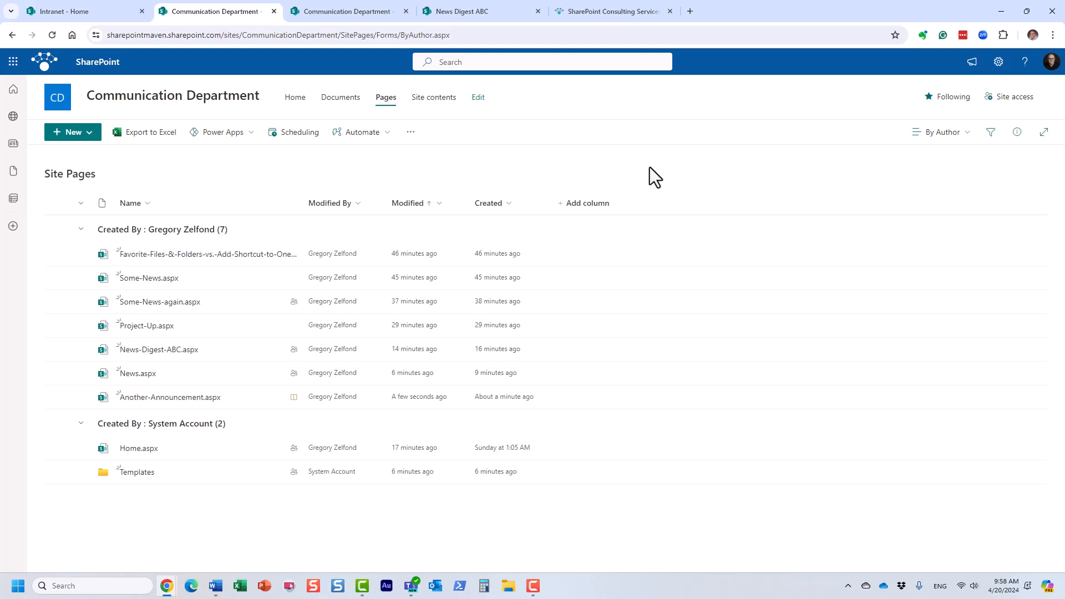